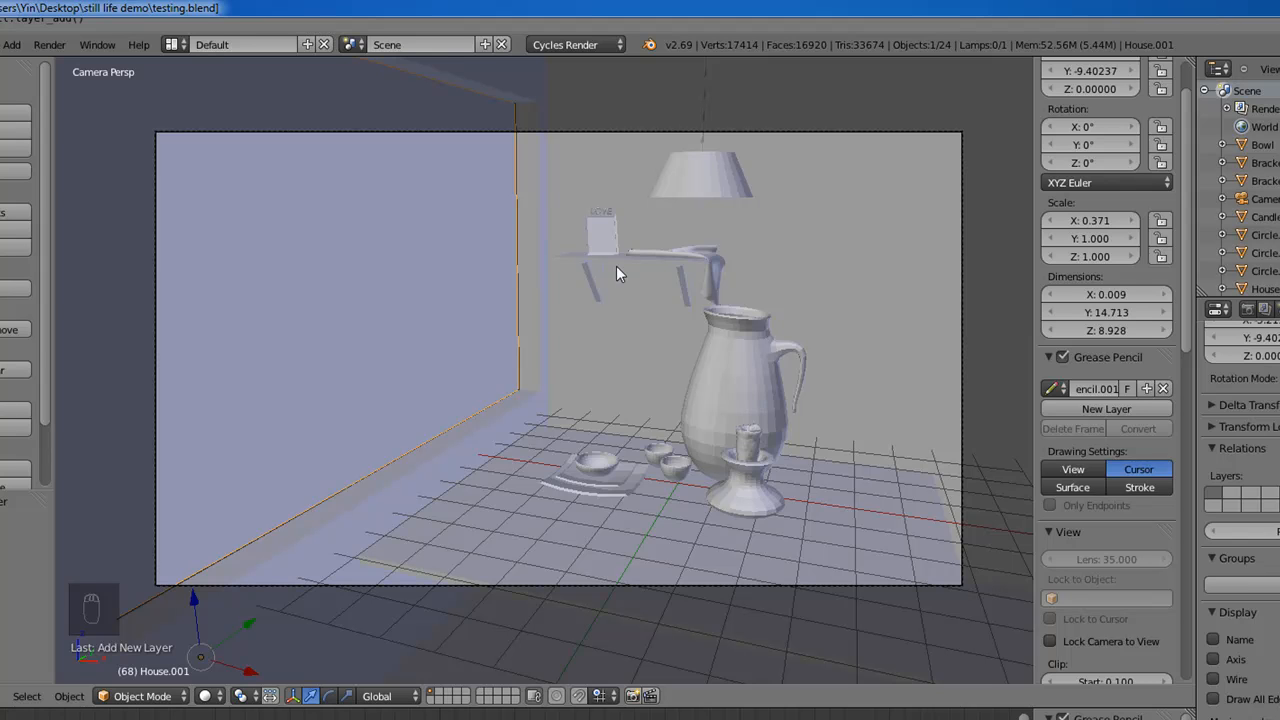
right_click(760, 400)
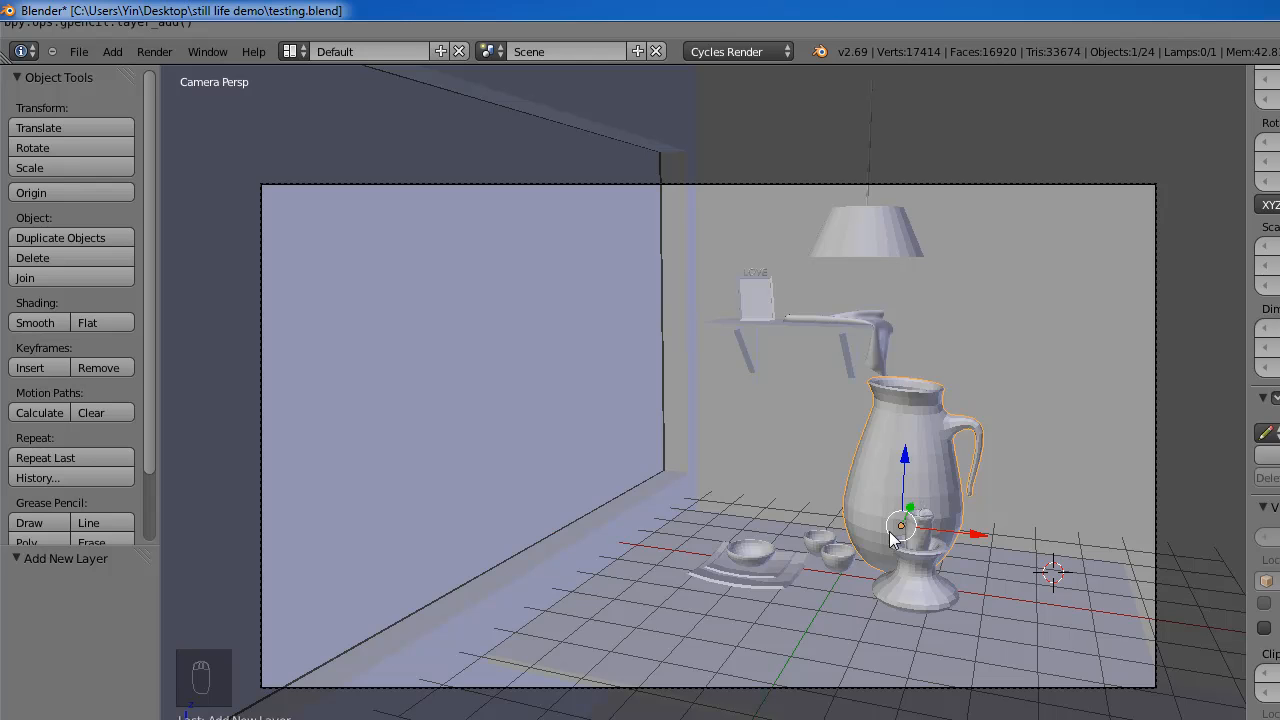
right_click(855, 553)
right_click(877, 469)
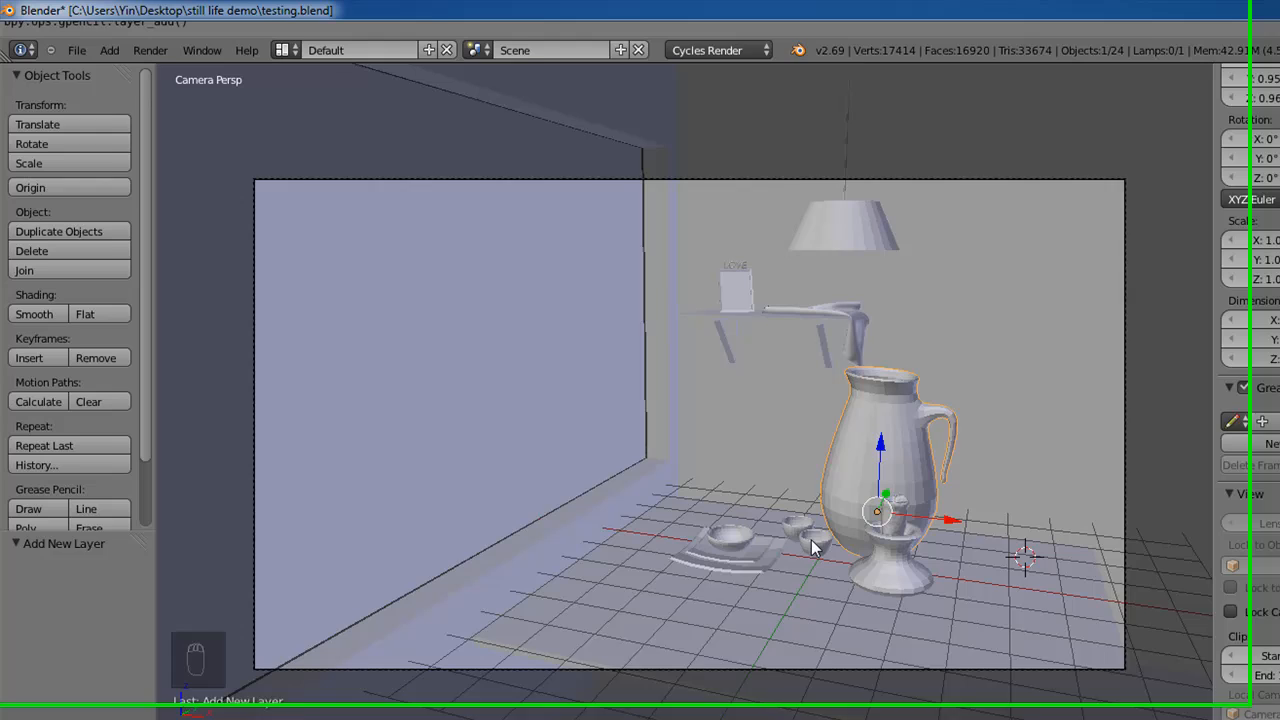
right_click(585, 388)
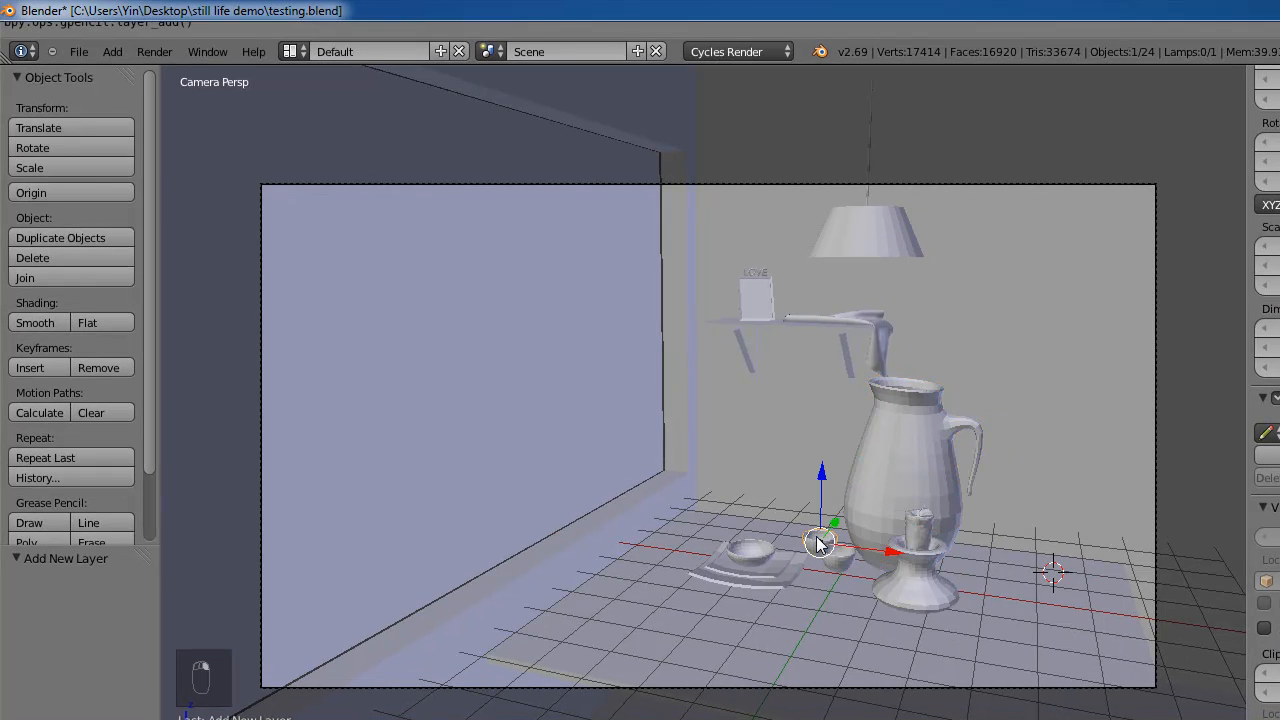
mouse_move(983, 482)
middle_mouse_down("shift")
mouse_move(982, 460)
mouse_move(960, 480)
middle_mouse_up("shift")
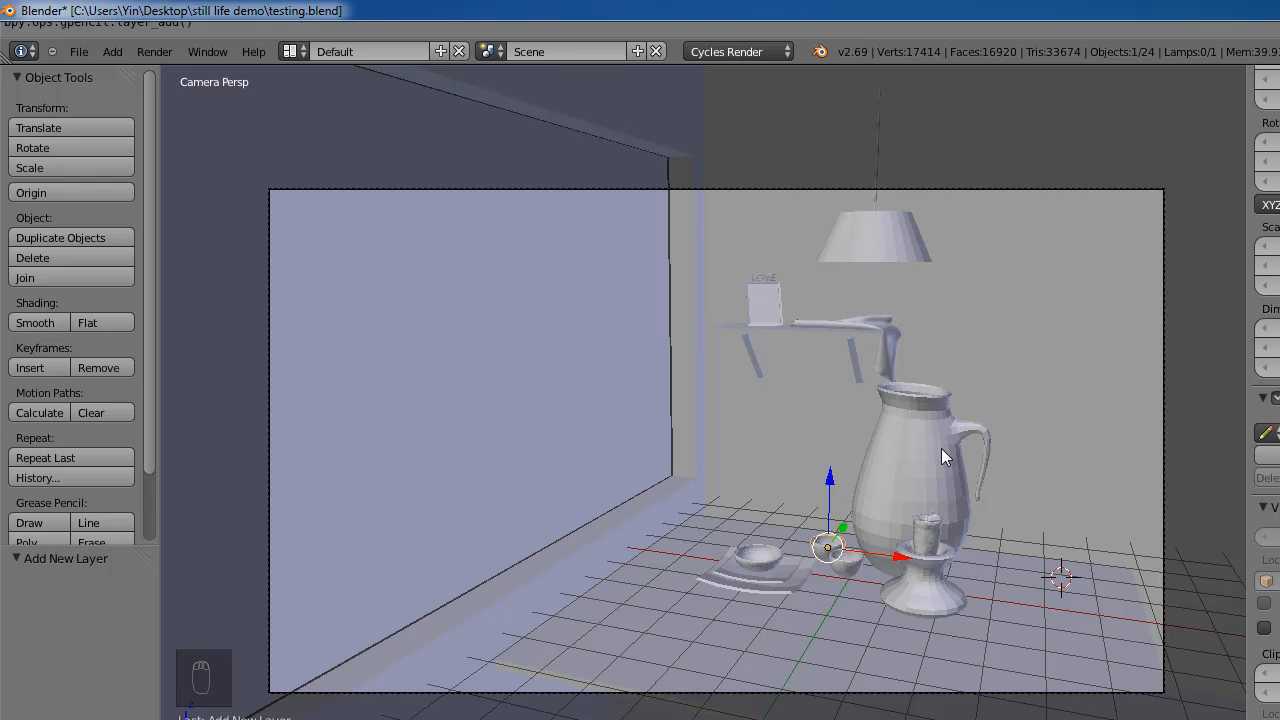
- Replace the jug's SL_default material with a new material named SL_jug
right_click(915, 465)
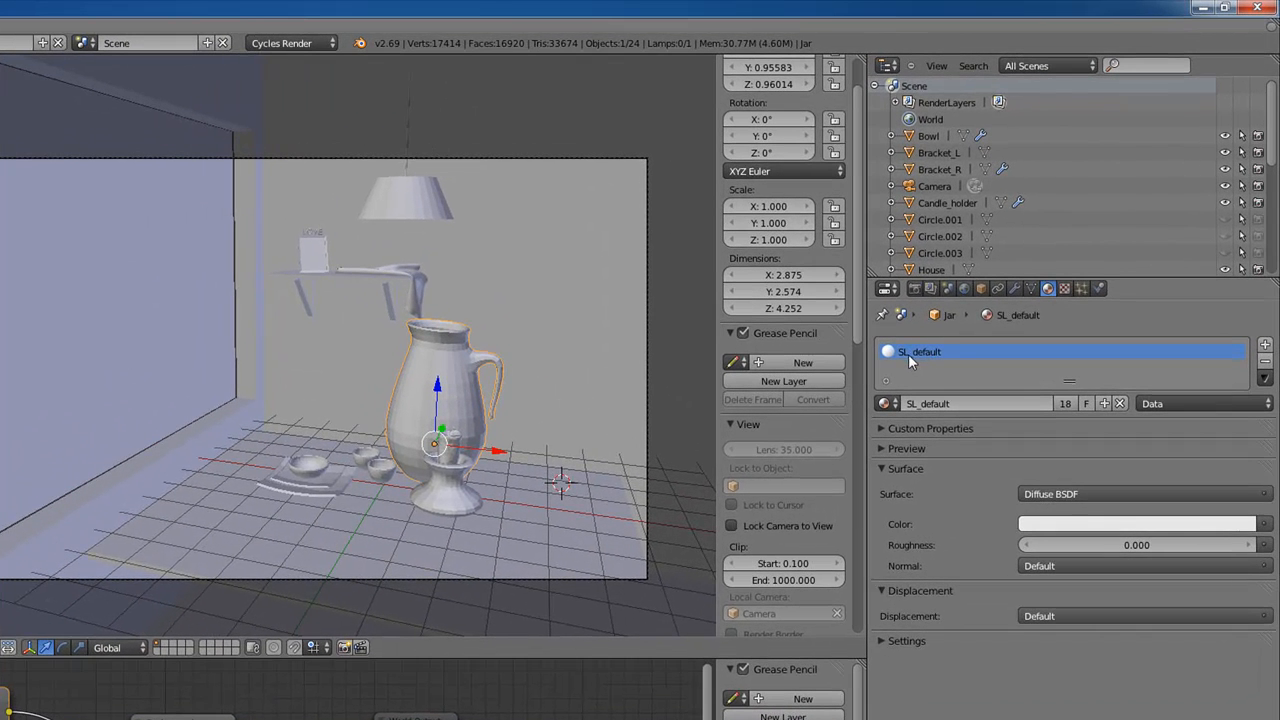
left_click(1265, 362)
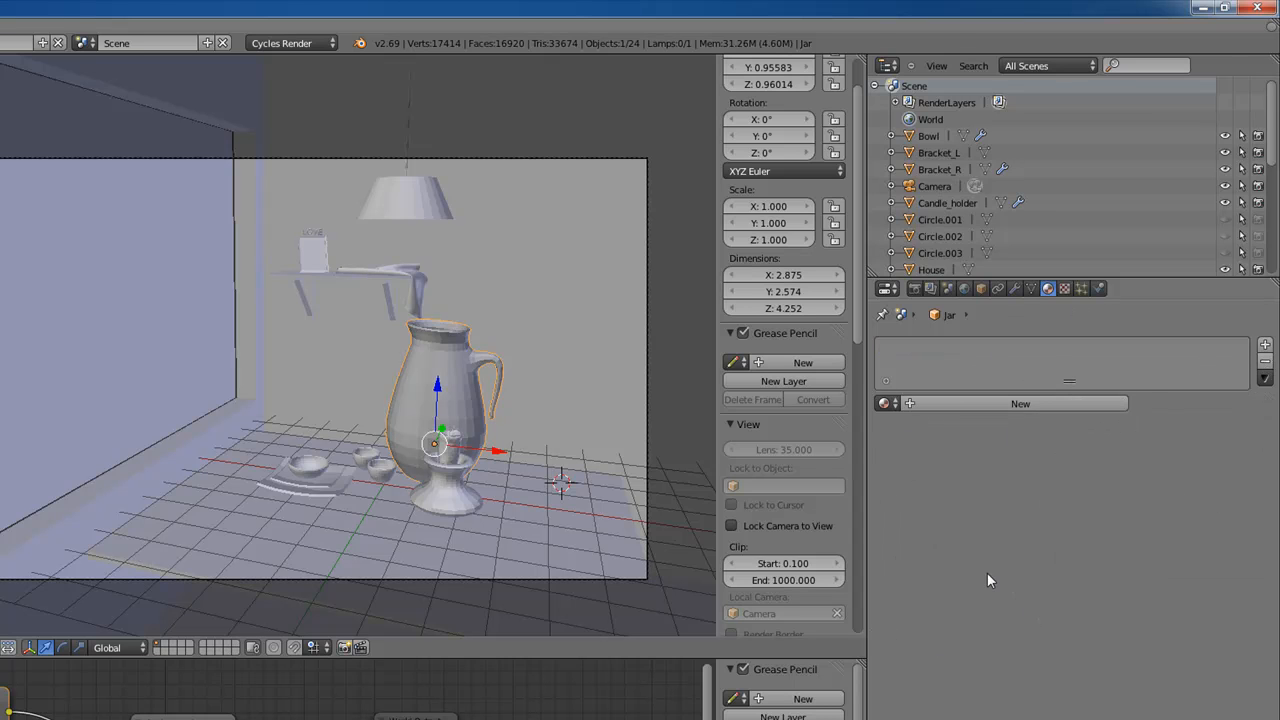
left_click(1018, 404)
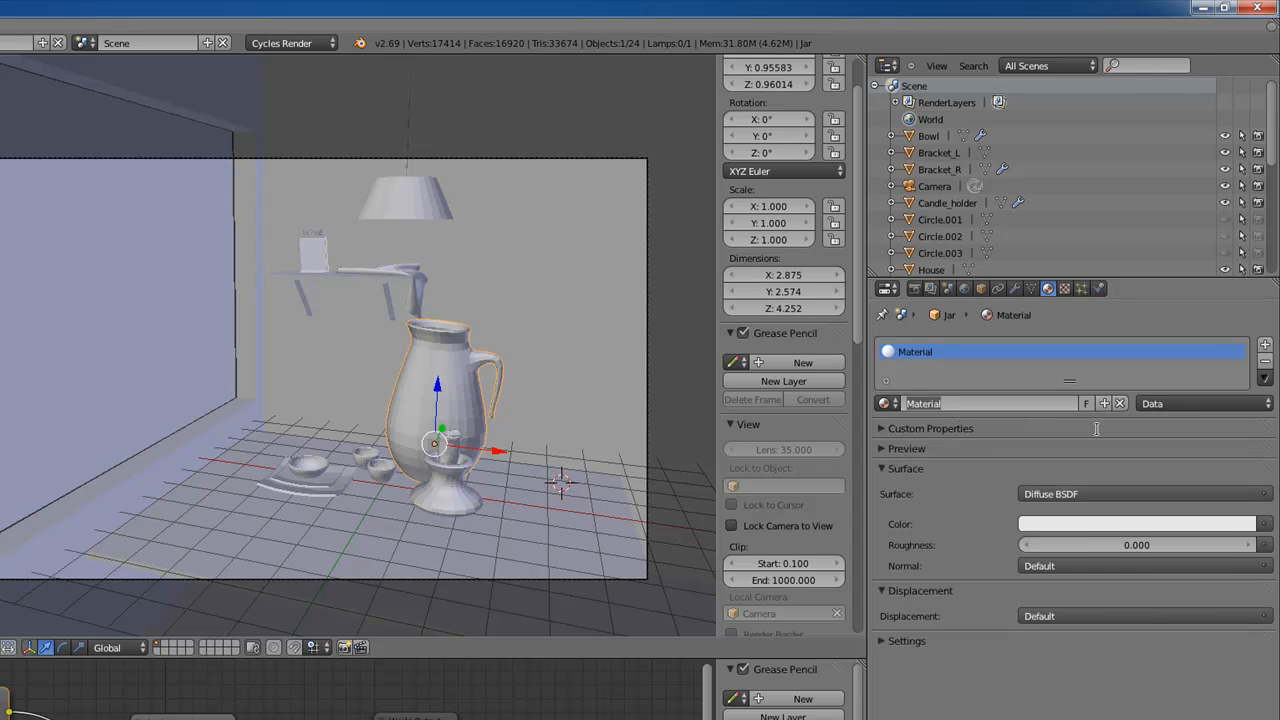
type("SL")
type("_ju")
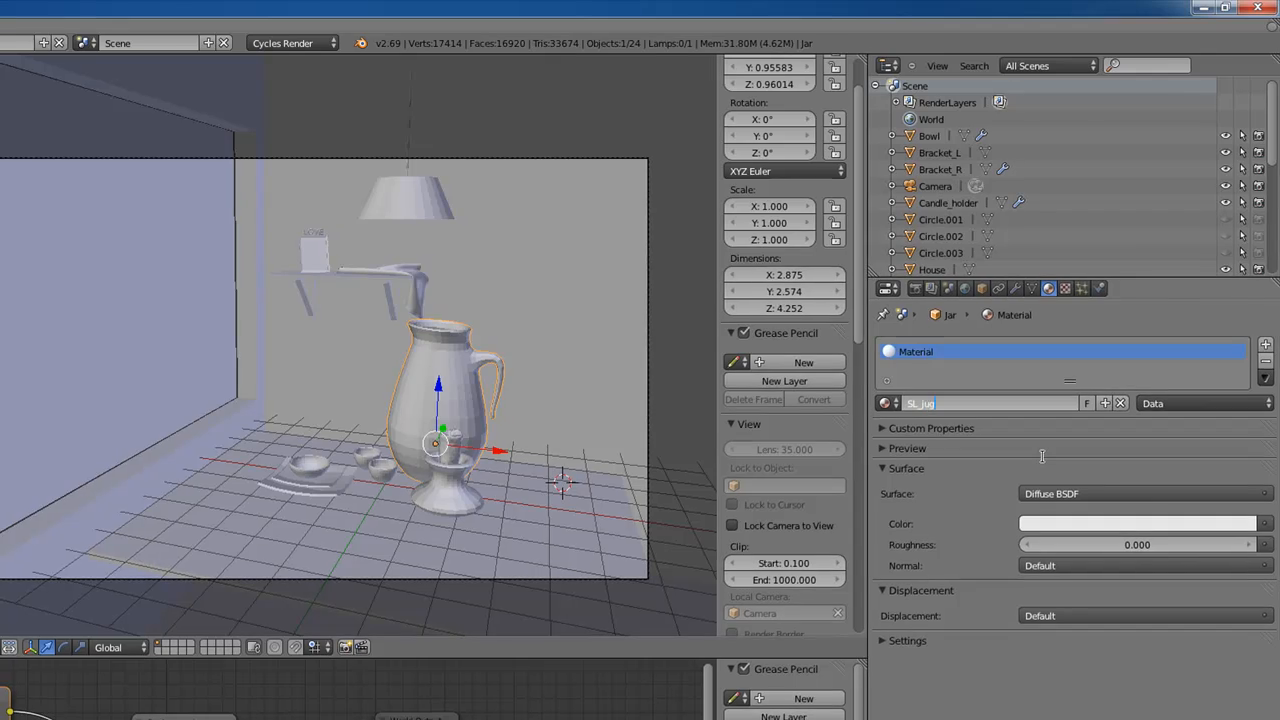
type("g")
key("Return")
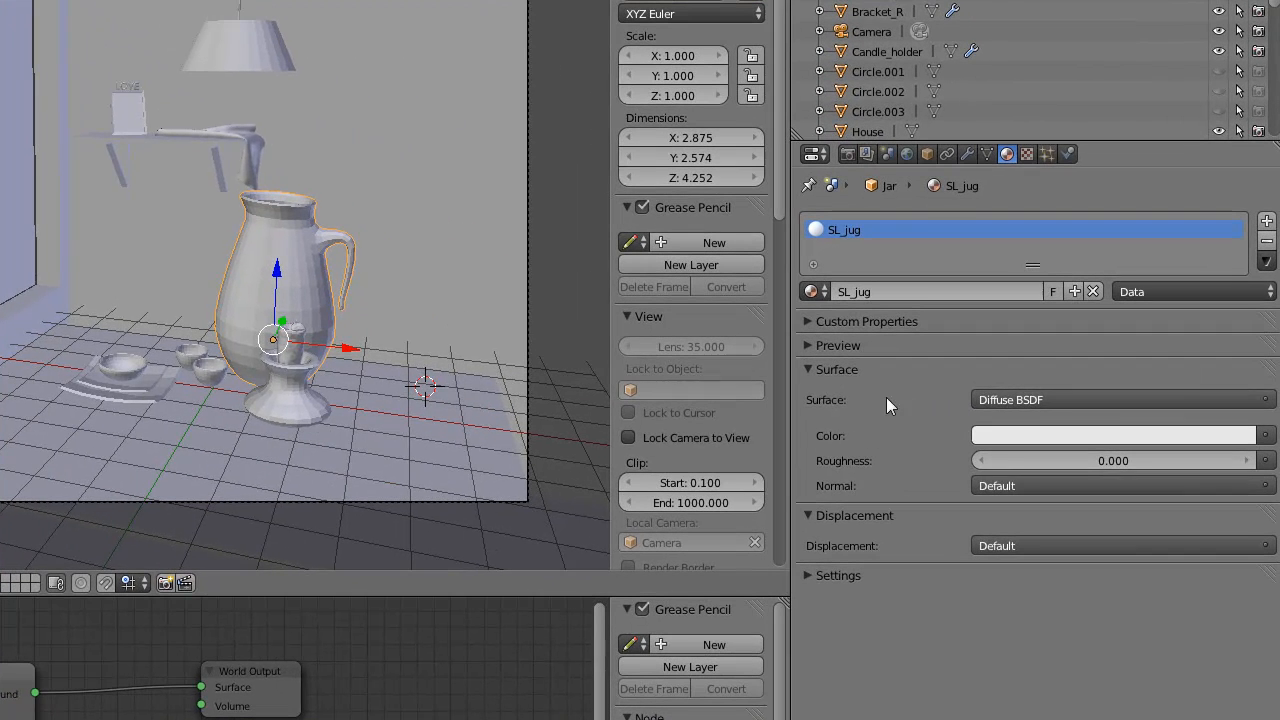
- Set the surface shader of the SL_jug material to Glass BSDF
left_click(1216, 400)
left_click(1090, 400)
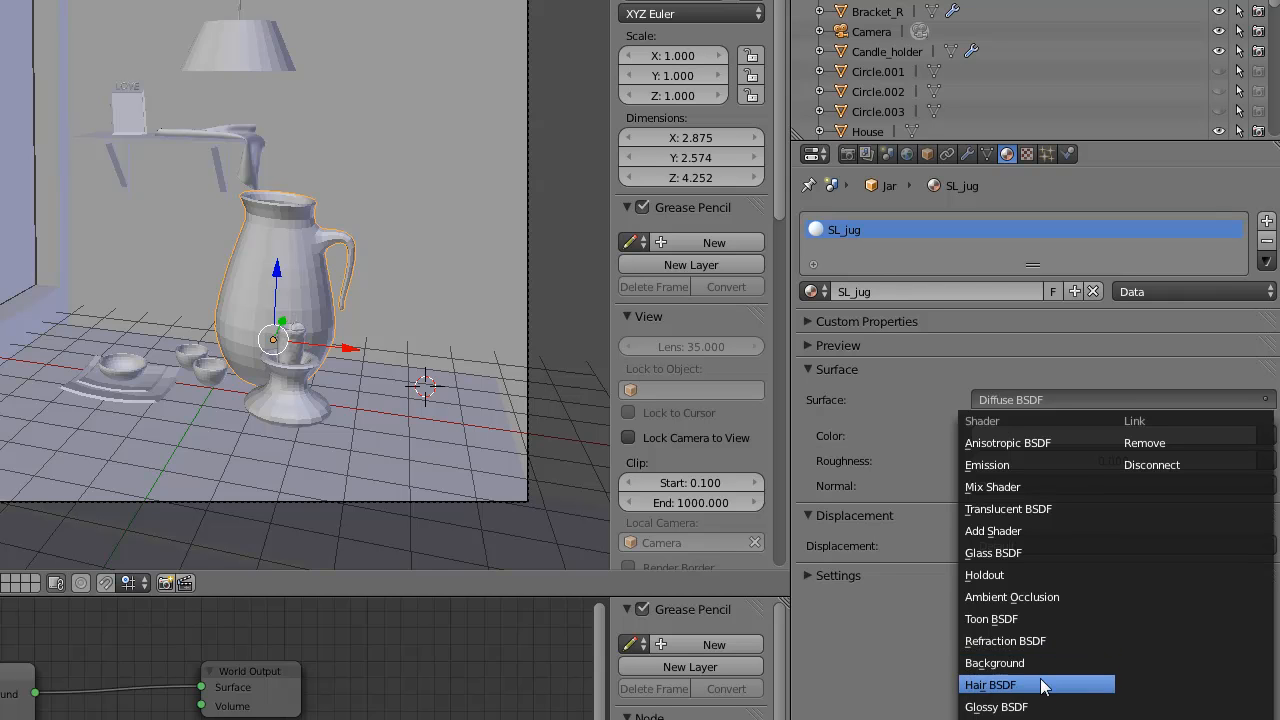
left_click(1008, 555)
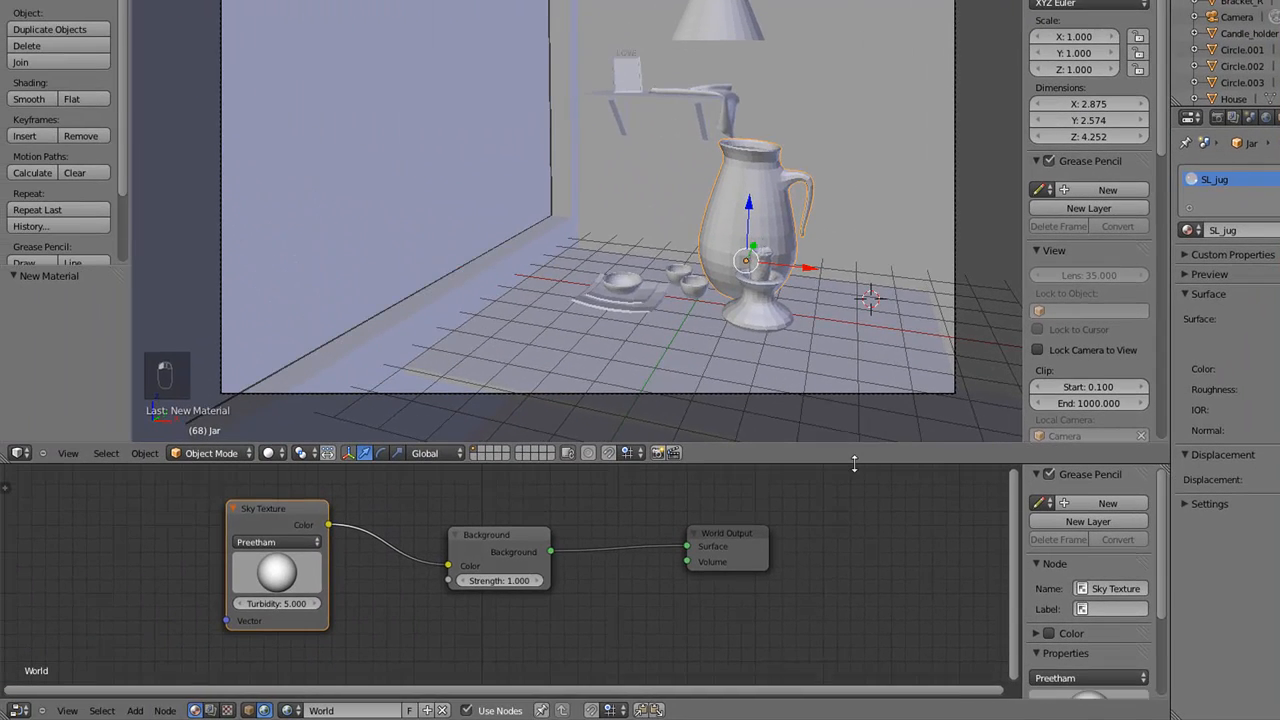
- Show the jug's material nodes instead of the world nodes and space the Glass BSDF and Material Output nodes apart
left_click(249, 710)
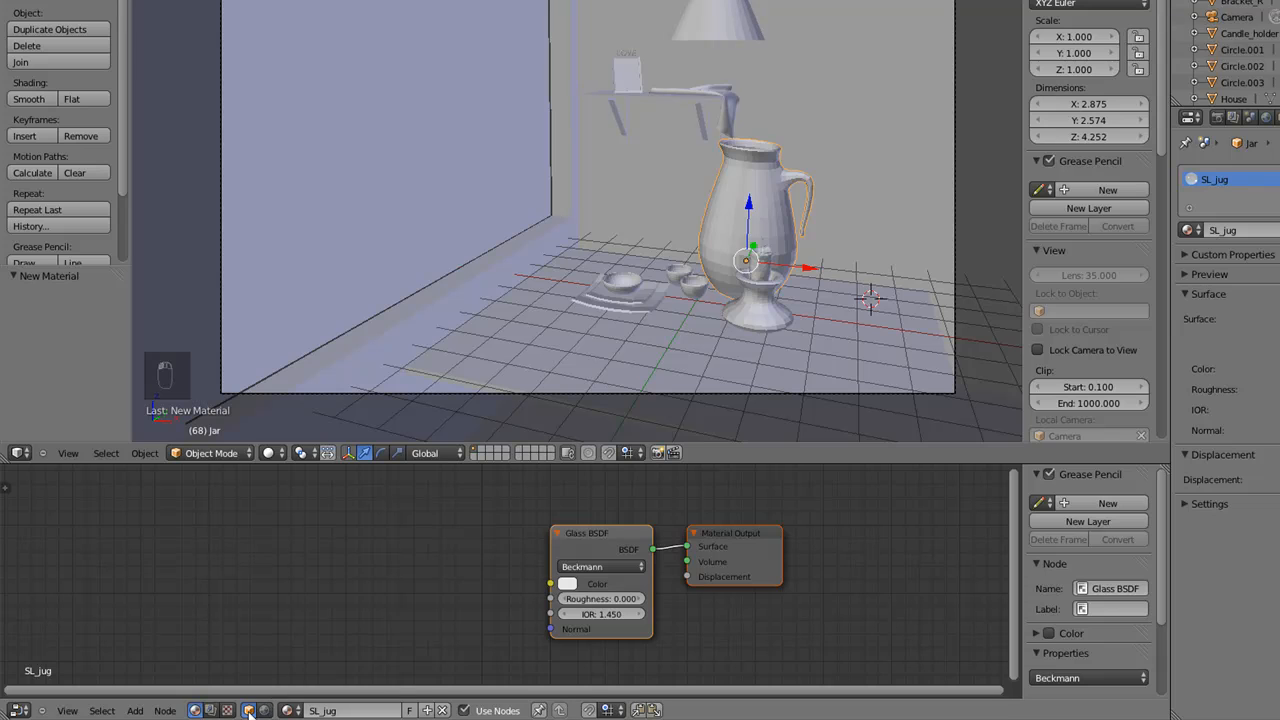
middle_click_drag(785, 584, 701, 592)
left_click_drag(678, 540, 775, 529)
left_click_drag(527, 543, 501, 524)
middle_click_drag(739, 528, 717, 550)
left_click_drag(718, 549, 719, 535)
middle_click_drag(705, 574, 721, 538)
scroll(721, 537, "up", 2)
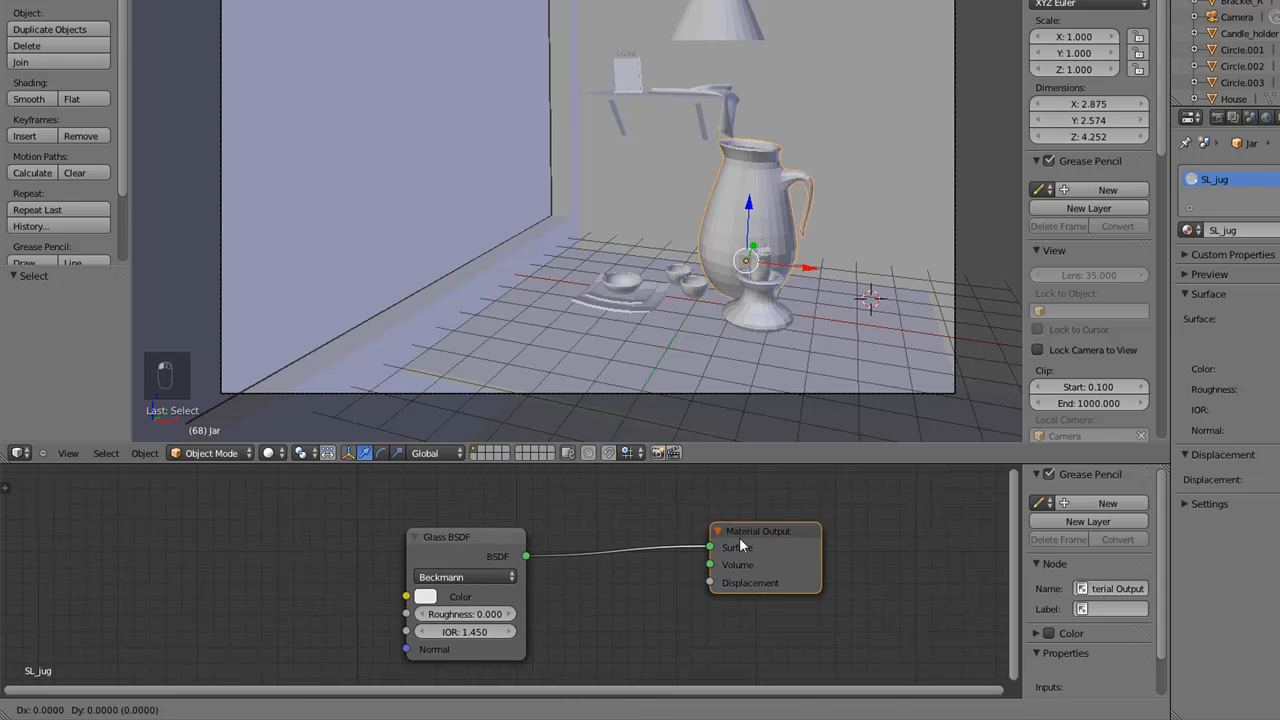
left_click_drag(468, 535, 476, 515)
- Render the full camera view to check the glass jug, and close the render window
left_click(797, 223)
right_click(714, 240)
right_click(762, 210)
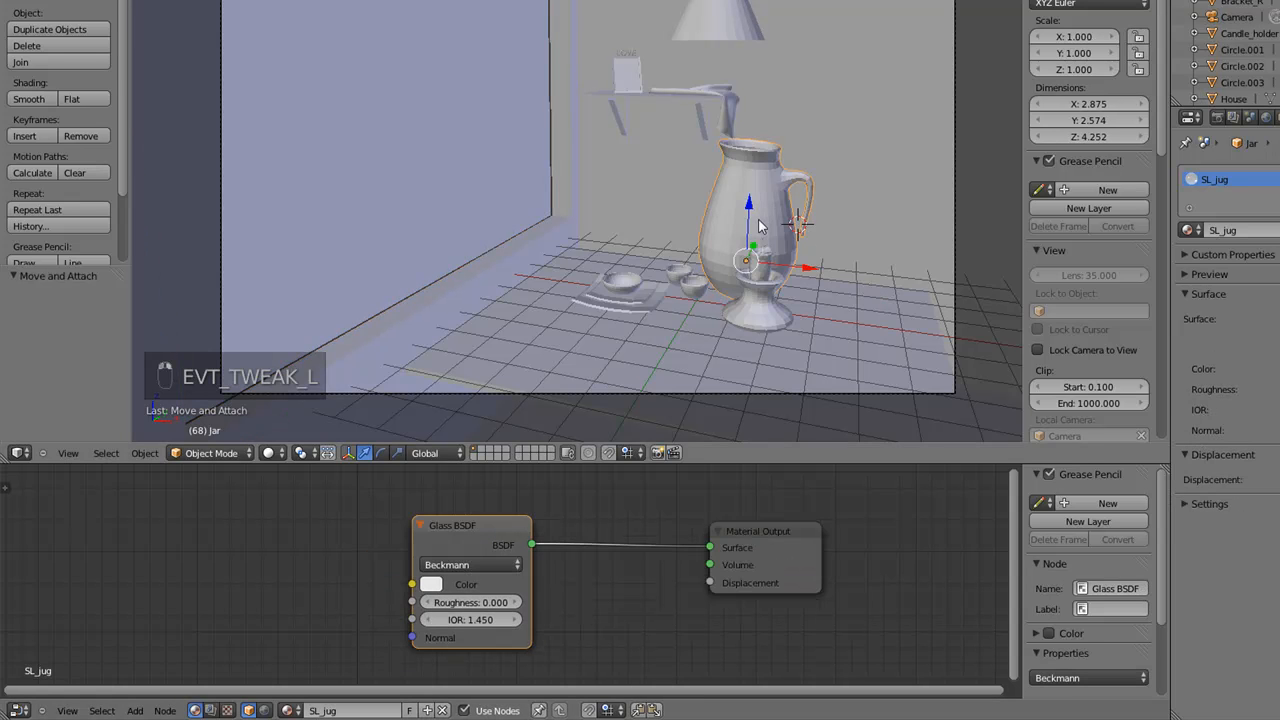
key("F12")
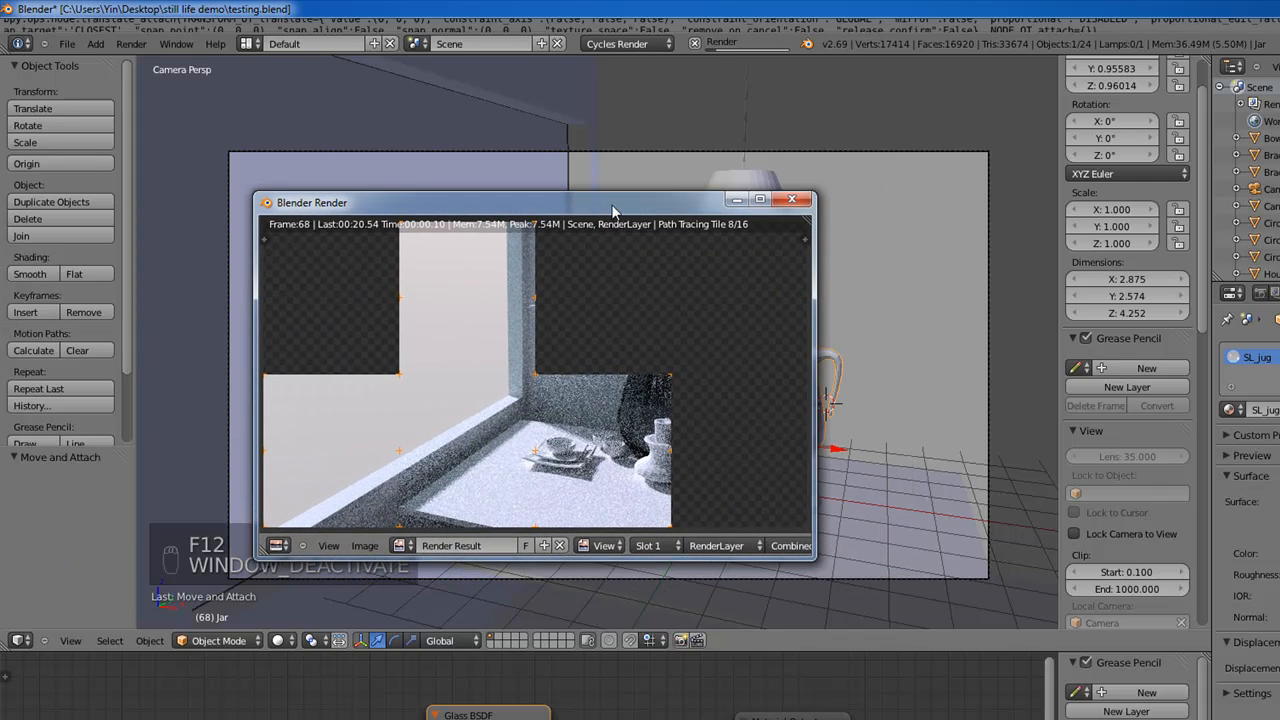
left_click(793, 200)
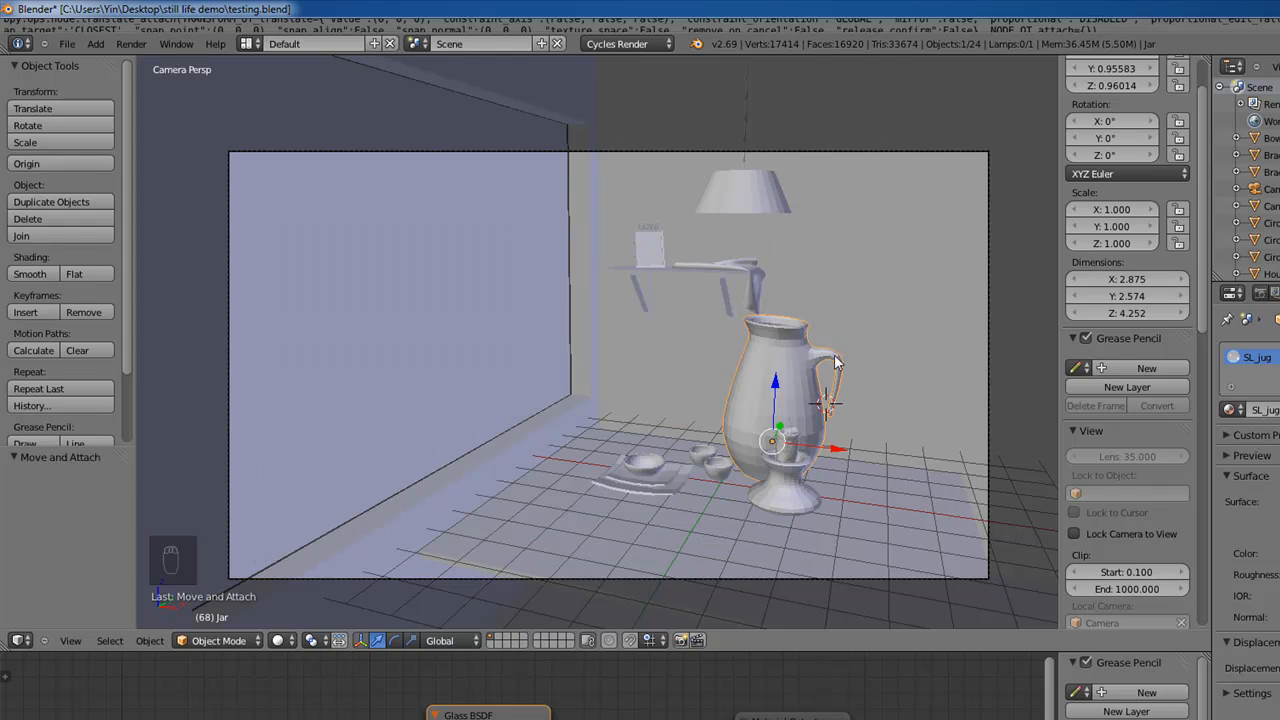
- Set a render border in the camera view around the jug and the candle holder
scroll(827, 397, "up", 2, "ctrl")
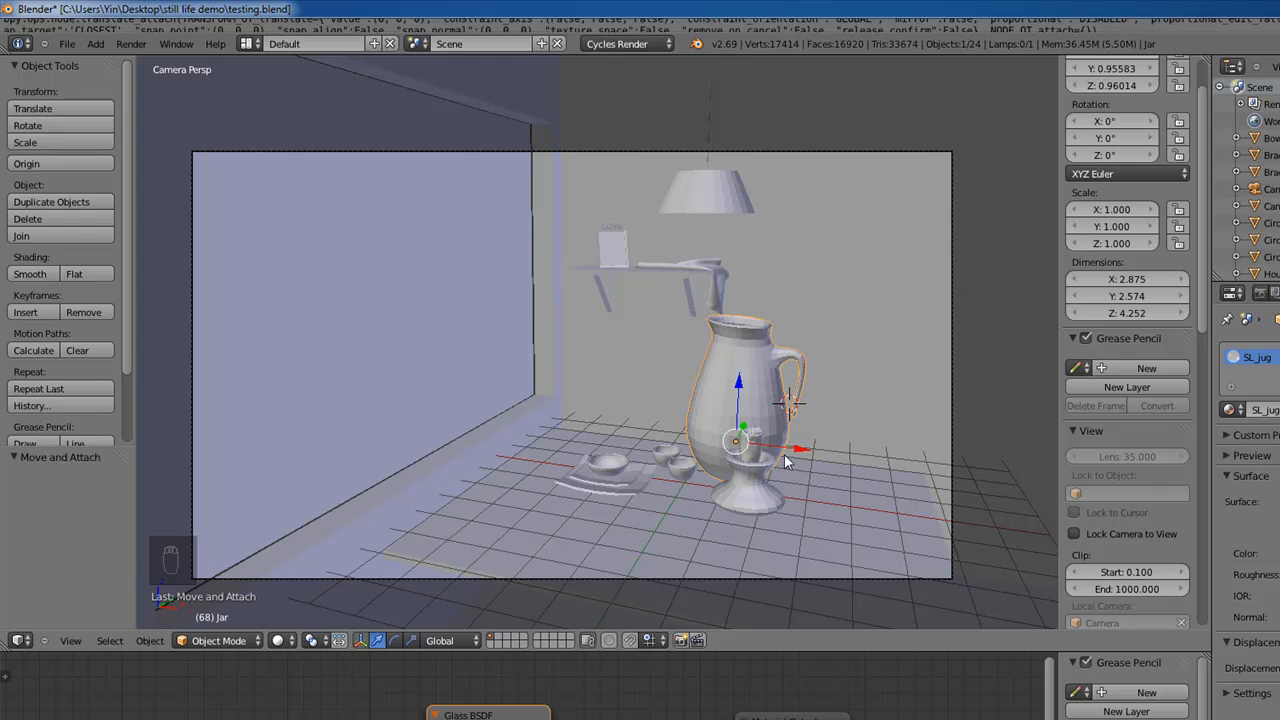
middle_click_drag(704, 402, 754, 416, "shift")
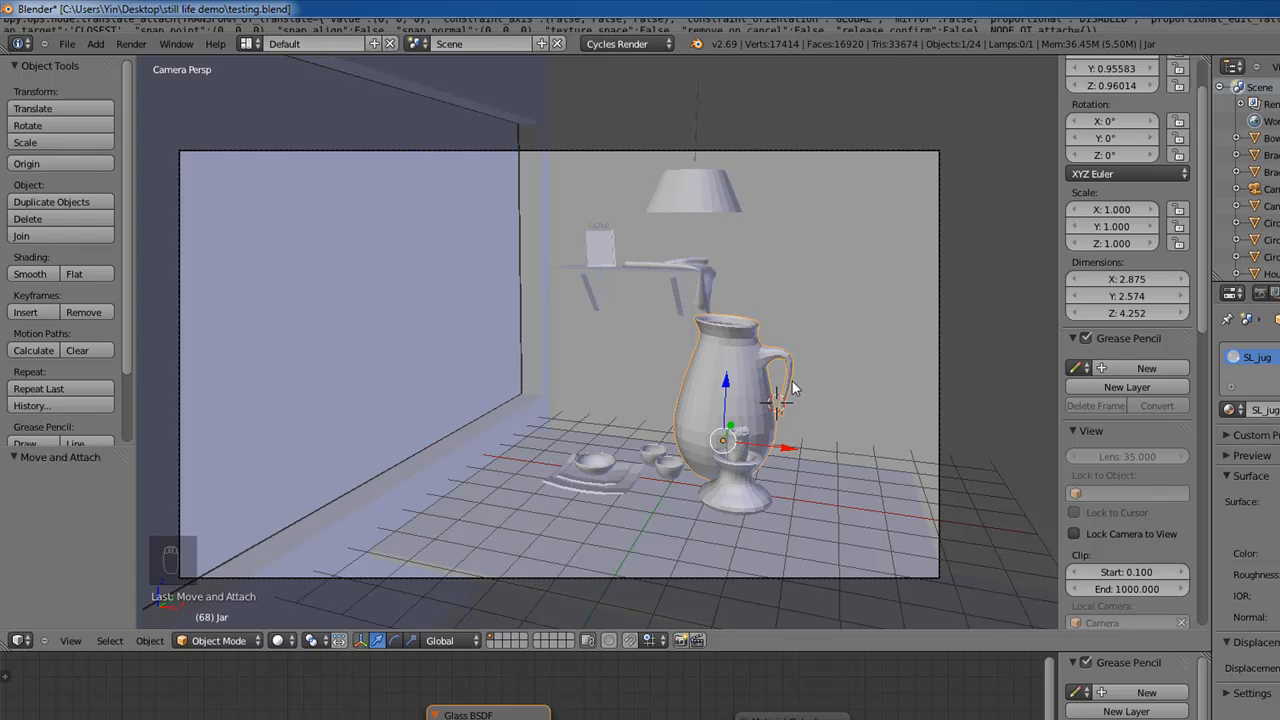
key("shift+b")
left_click_drag(638, 283, 842, 530)
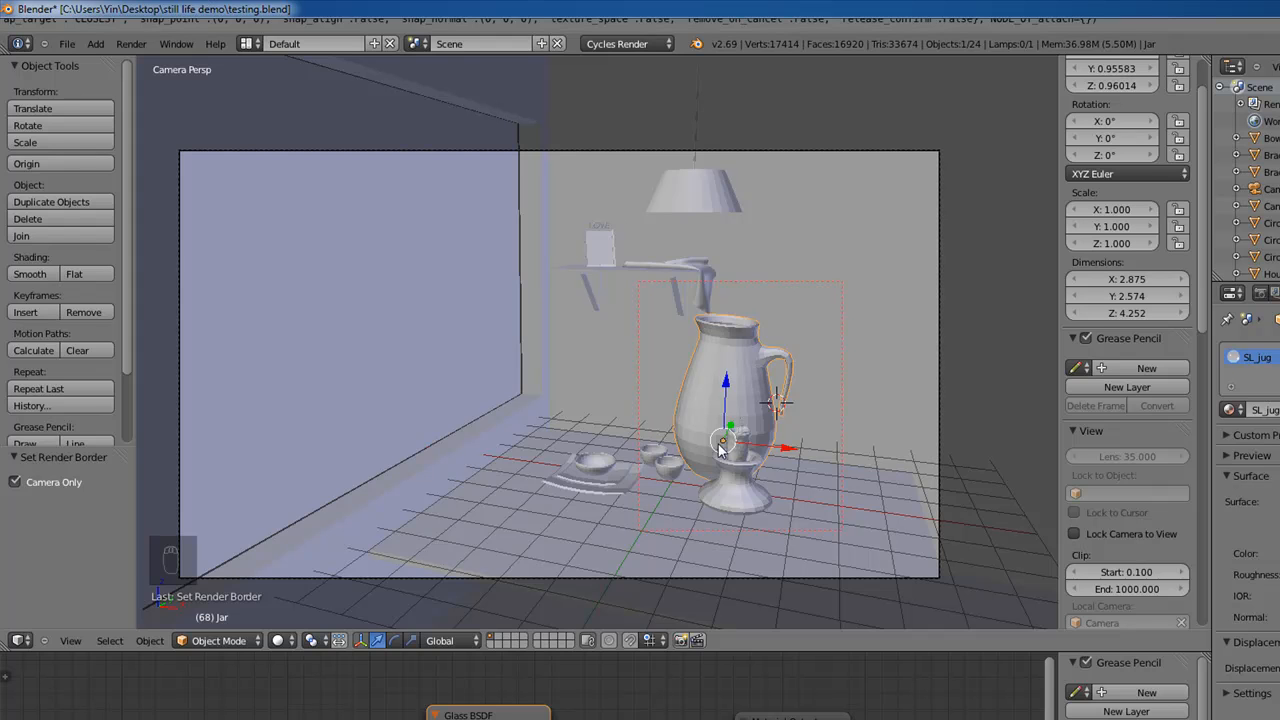
- Render only the bordered region to inspect the jug's glass material, and close the render window
key("F12")
left_click_drag(0, 269, 731, 251)
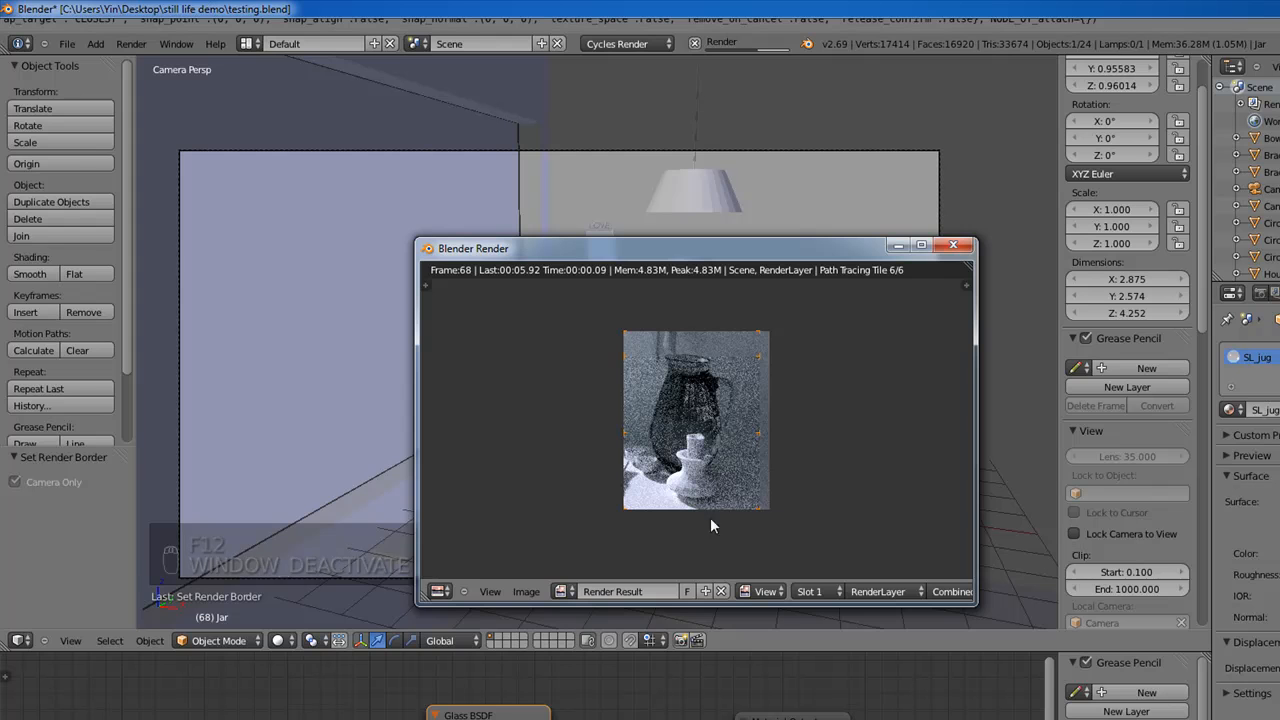
mouse_move(752, 254)
left_mouse_down()
mouse_move(765, 236)
mouse_move(765, 259)
left_mouse_up()
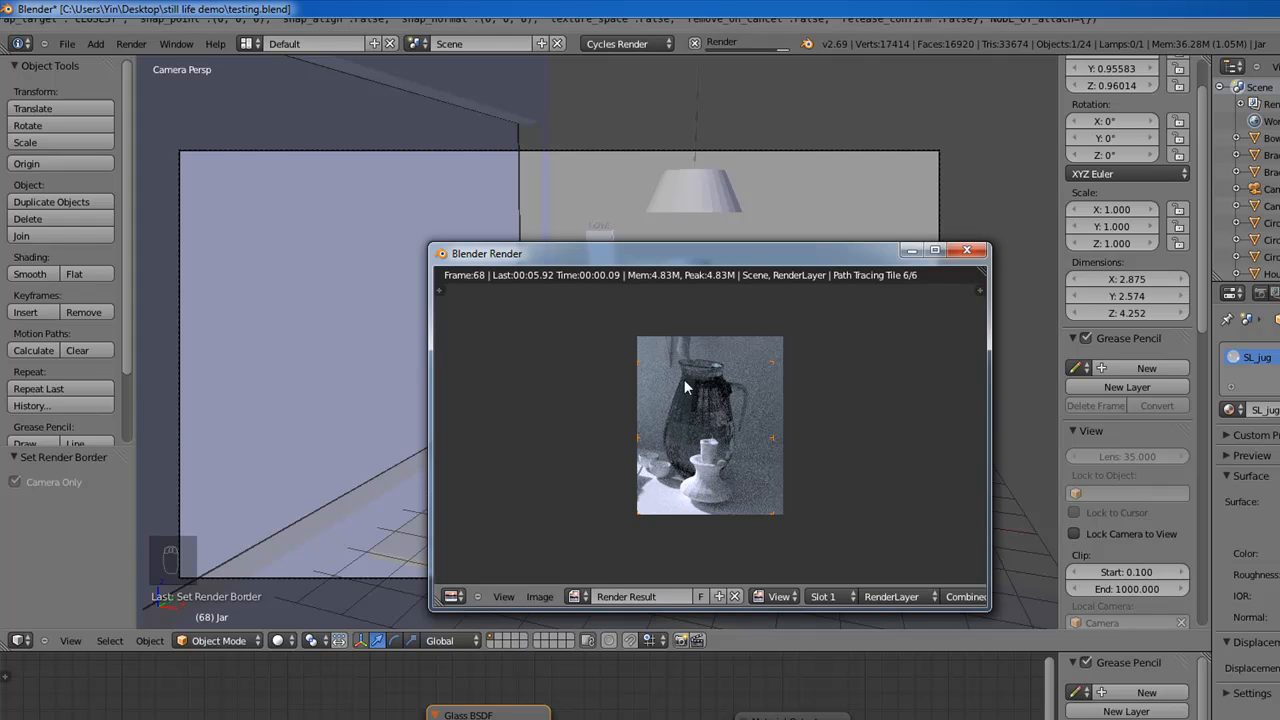
left_click(967, 251)
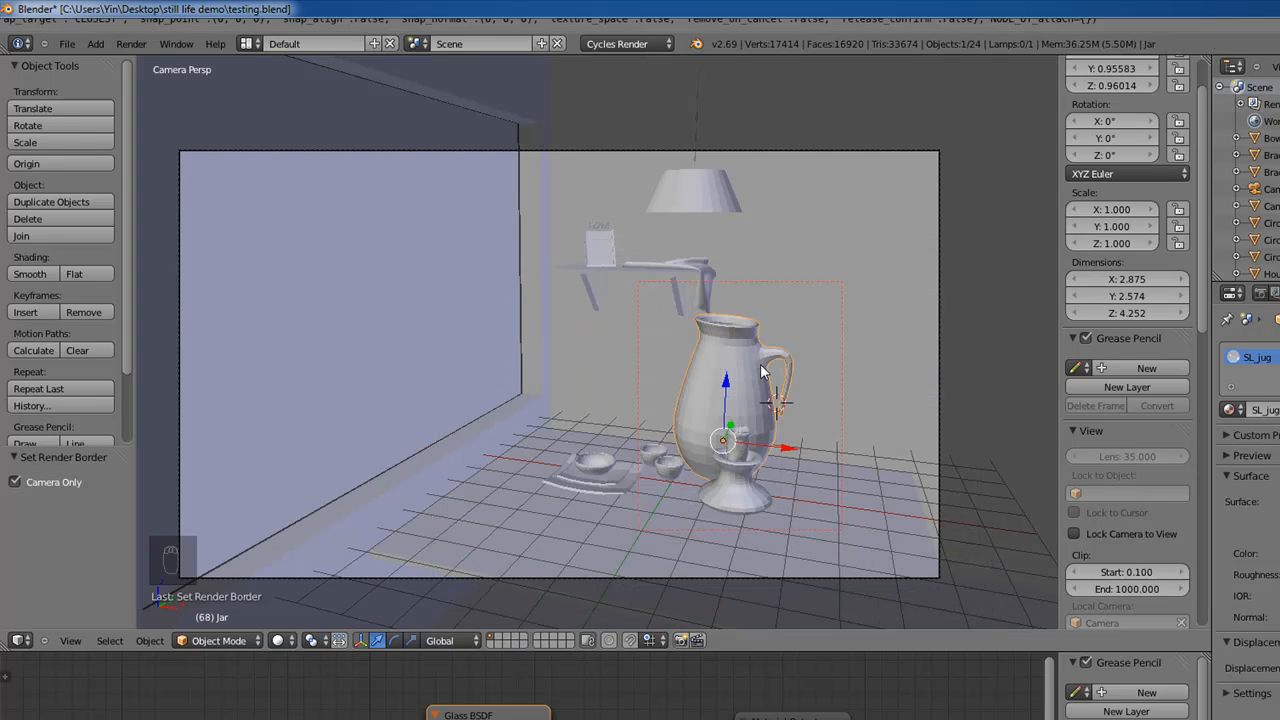
- Replace the SL_default material on the front cup (cup02) with the existing SL_jug material
right_click(668, 469)
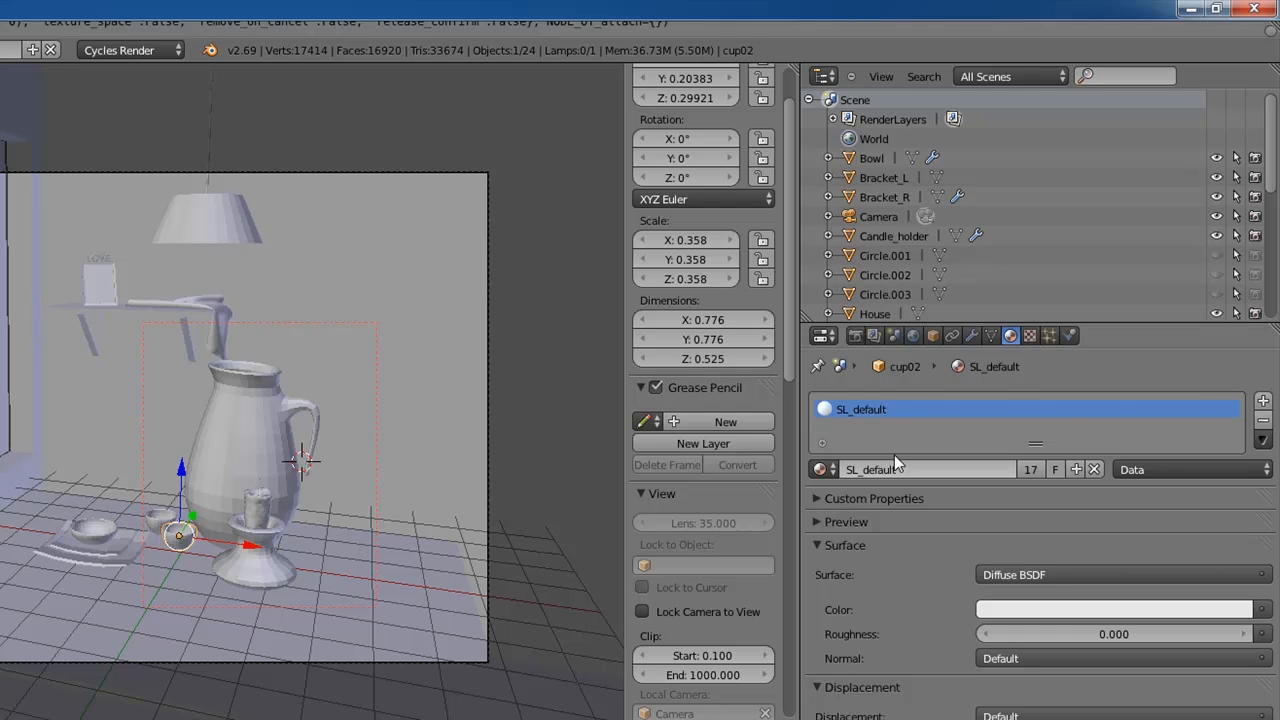
left_click(1263, 419)
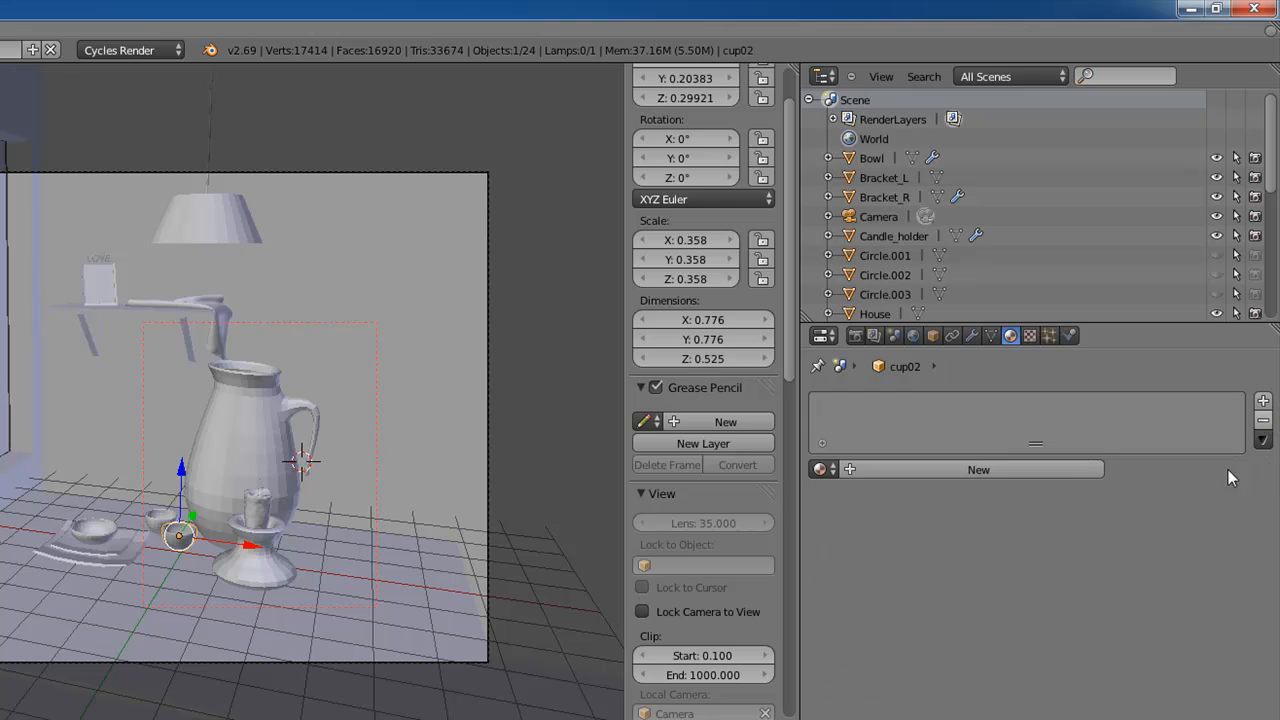
left_click(833, 470)
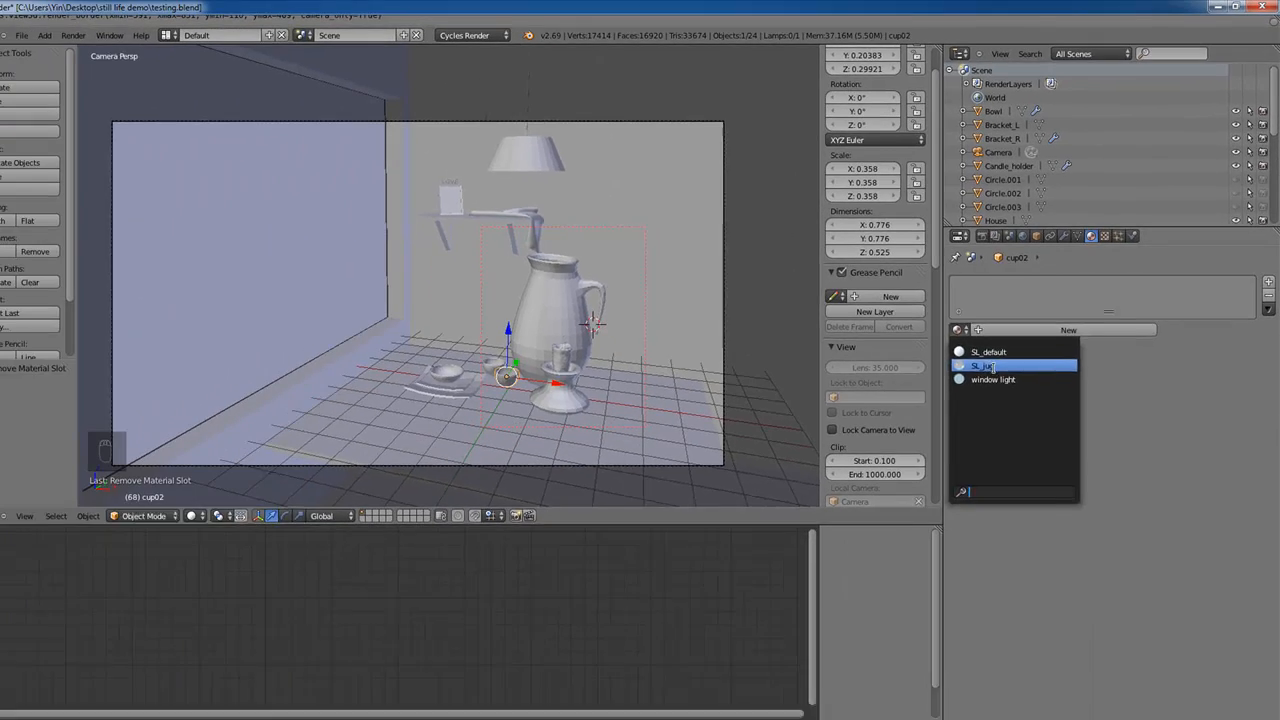
left_click(993, 367)
- Rename the material shared by the jug and the front cup as SL_glass
left_click(1007, 331)
left_click_drag(998, 322, 1012, 323)
key("BackSpace")
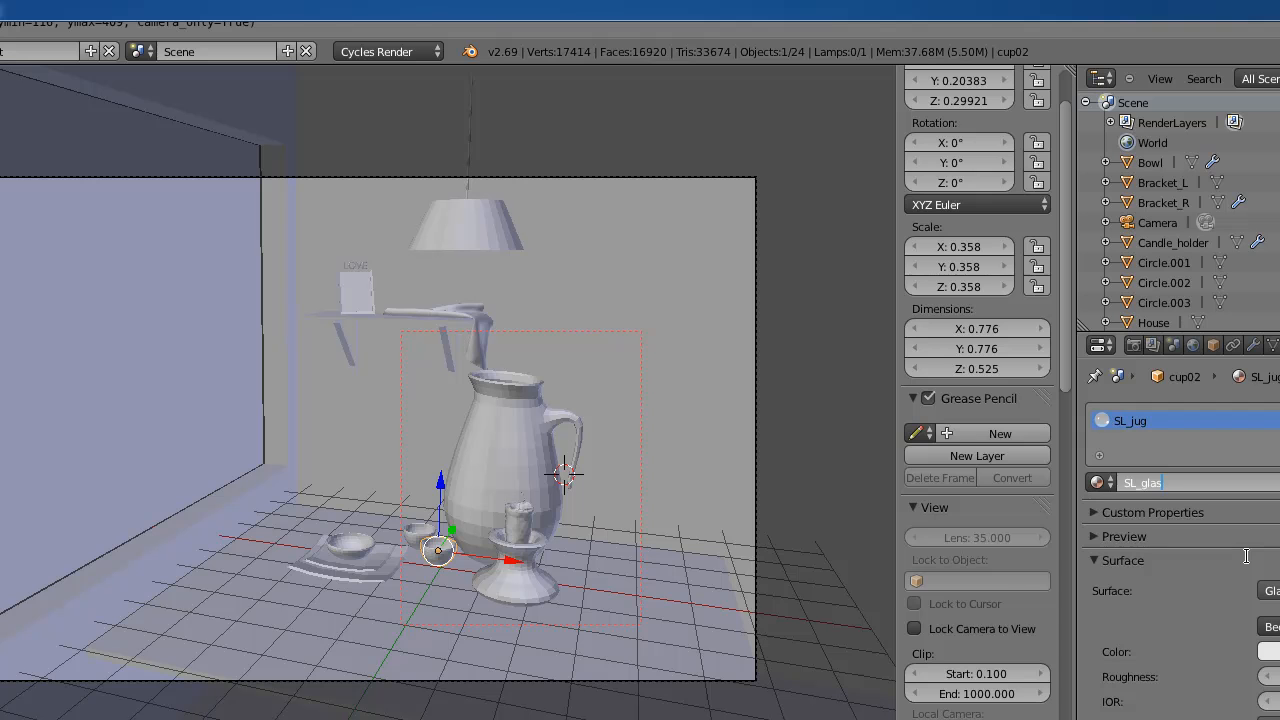
type("glass")
key("Return")
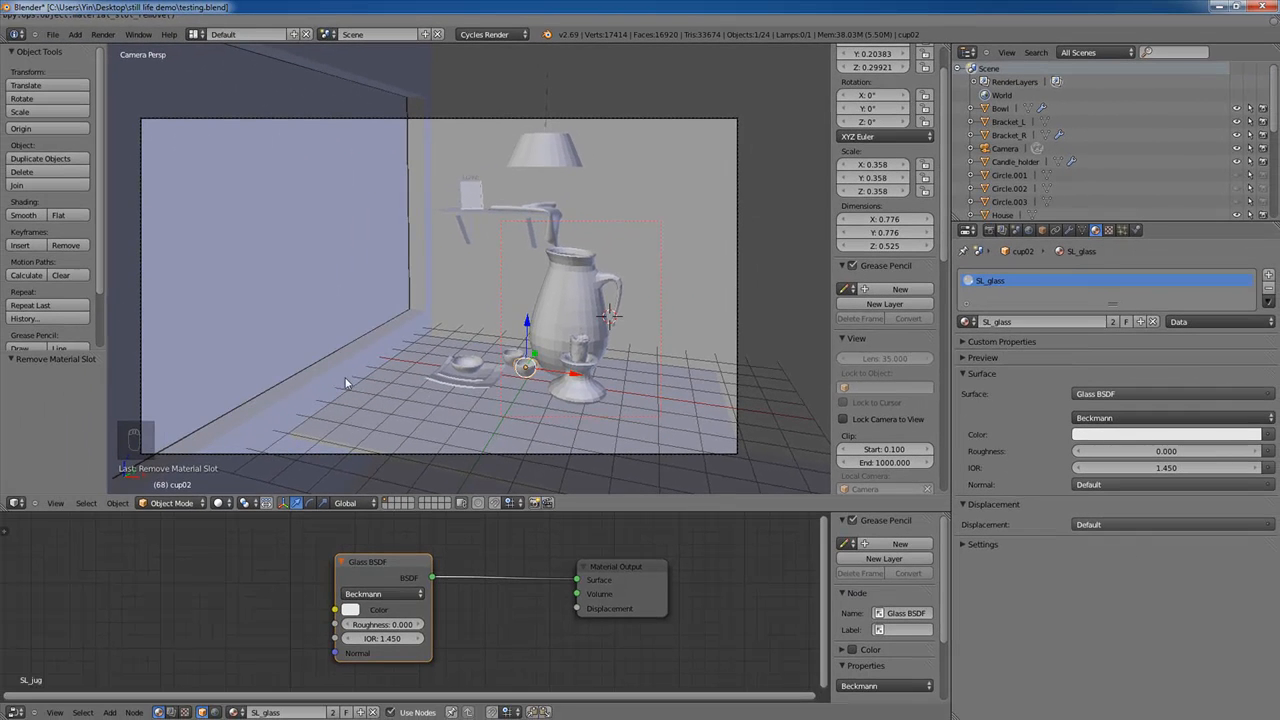
- Replace the SL_default material on the second cup (cup01) with SL_glass
right_click(515, 360)
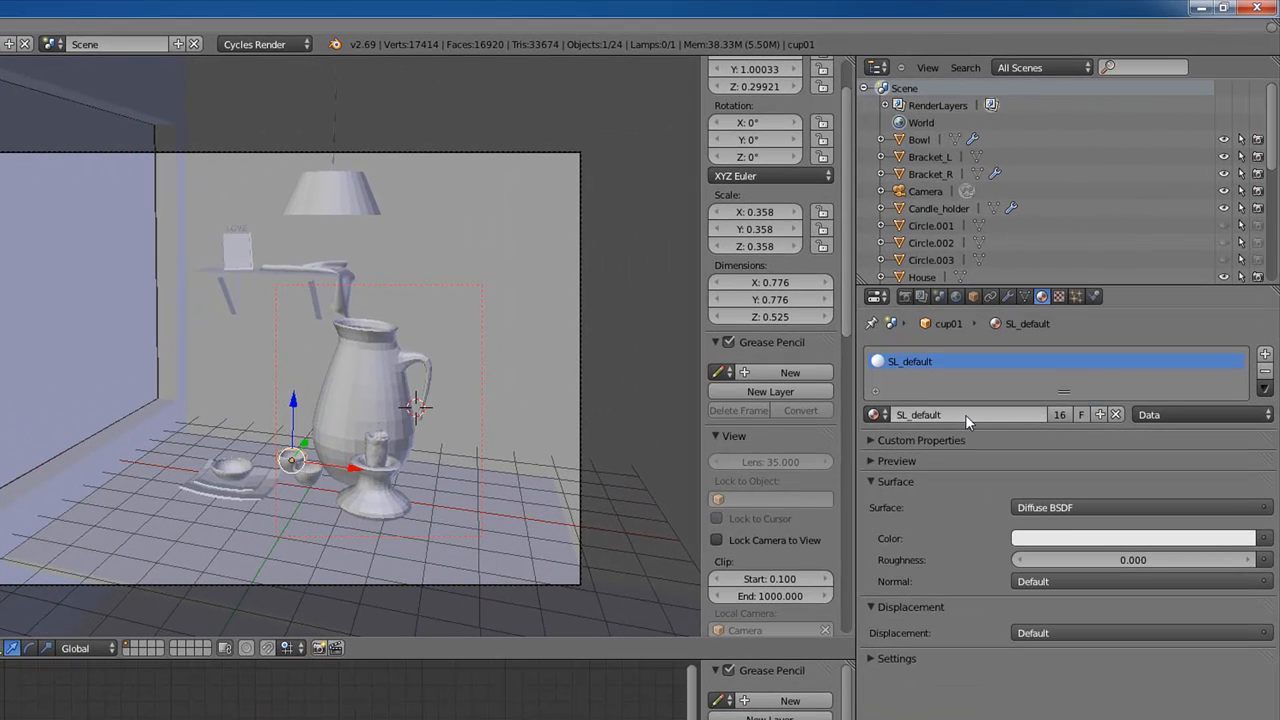
left_click(1265, 371)
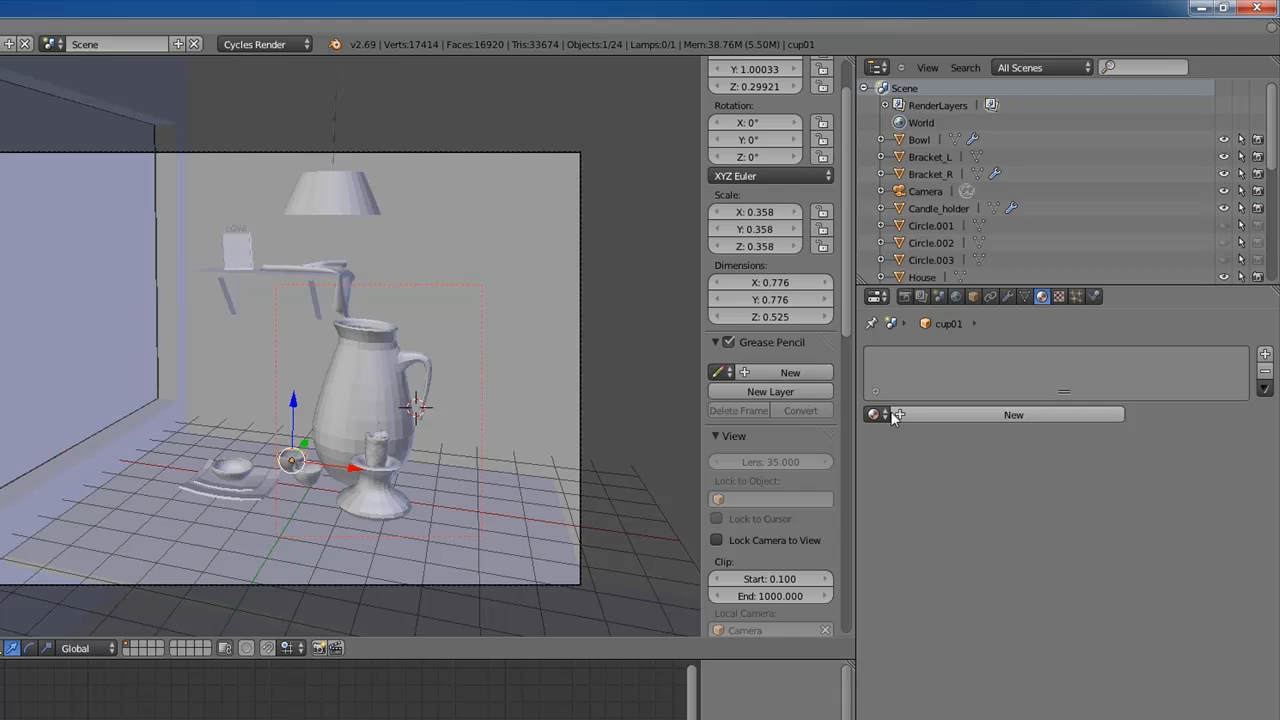
left_click(875, 414)
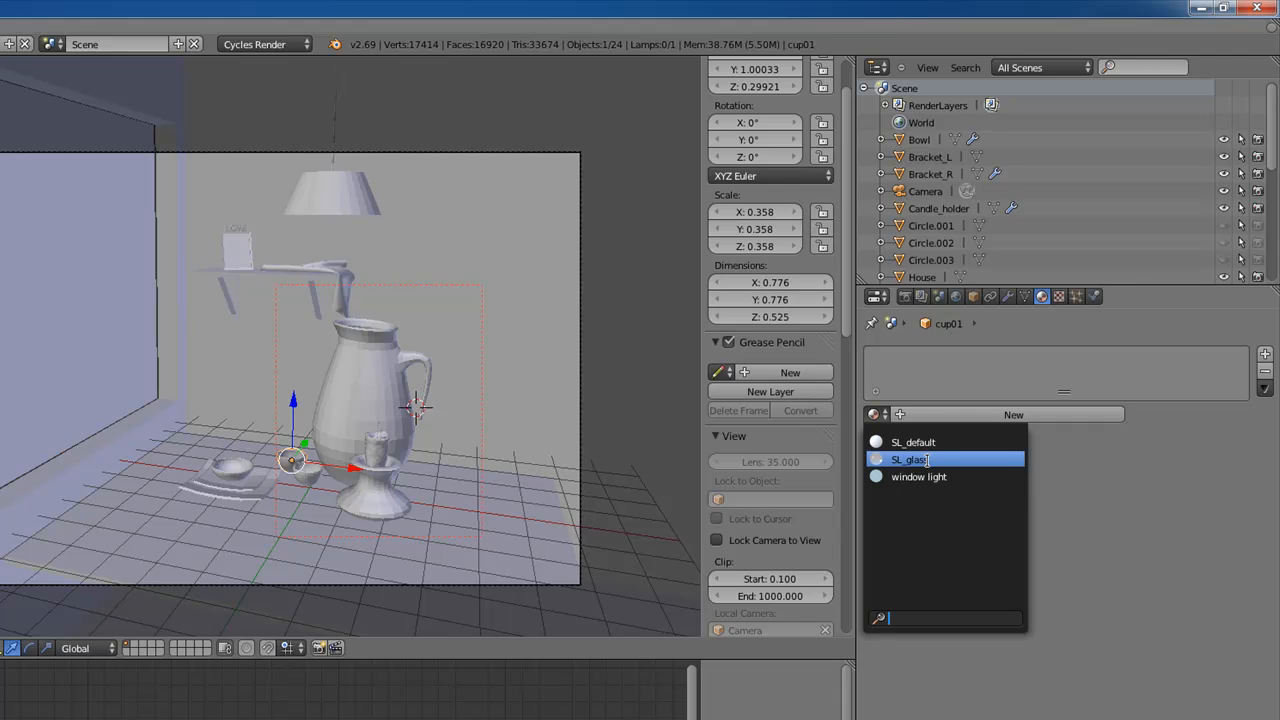
left_click(933, 460)
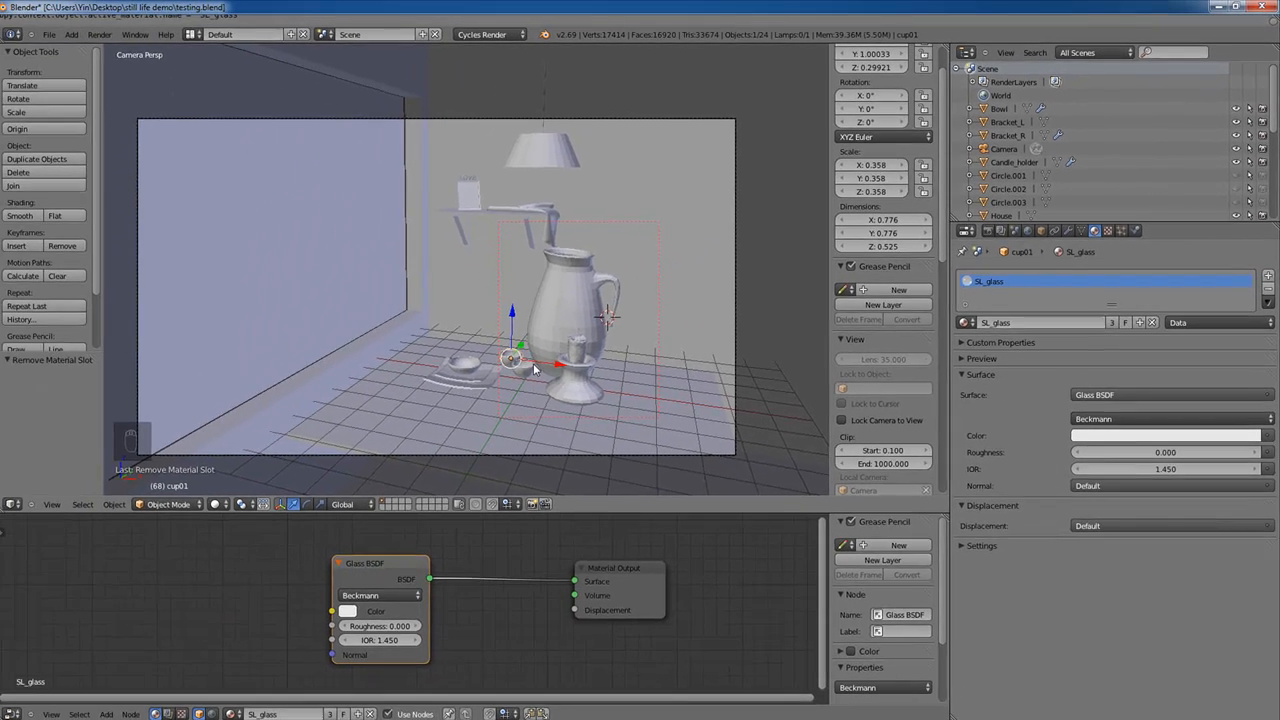
- Render the bordered region again to check the glass on the jug and cups
key("F12")
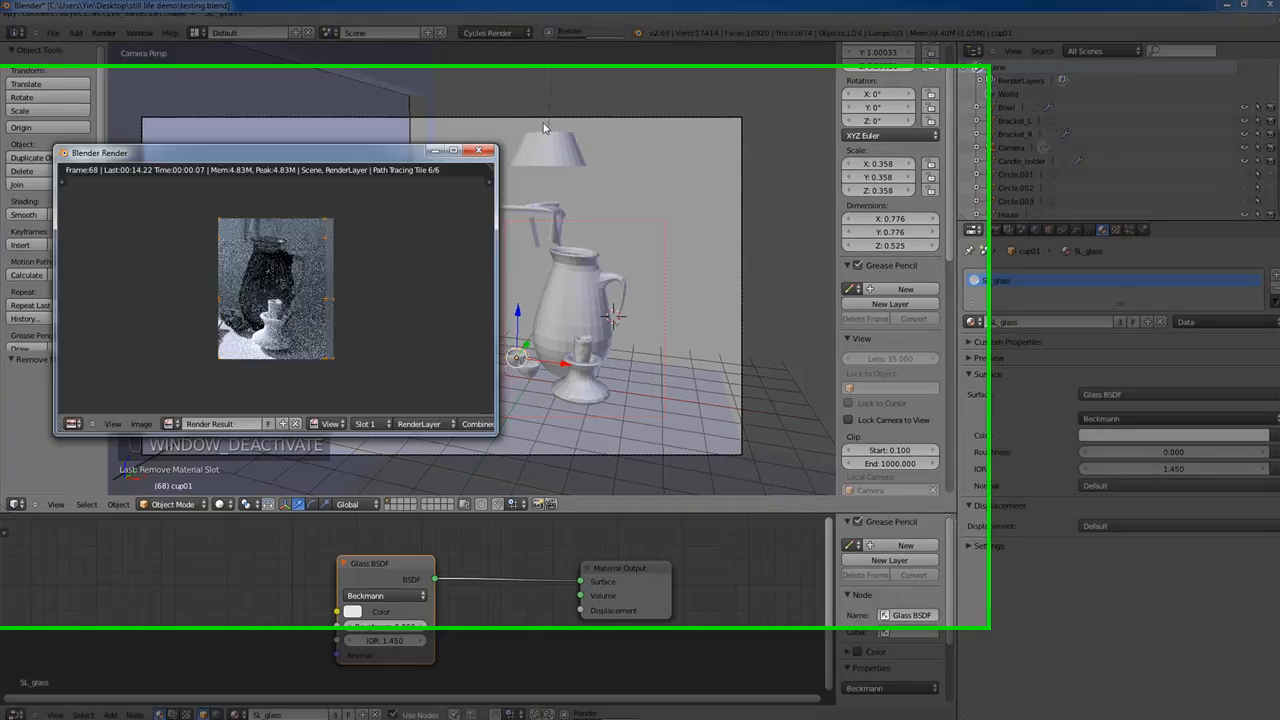
left_click_drag(357, 153, 618, 207)
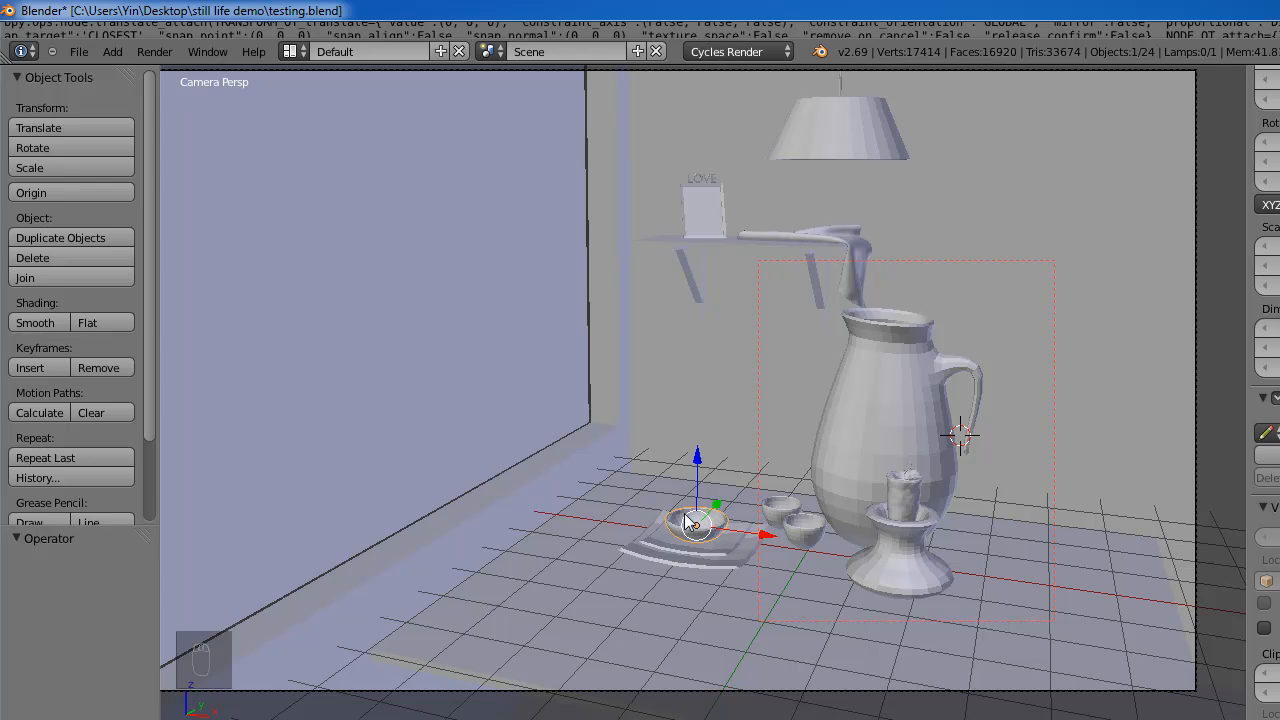
- Replace the SL_default material on the bowl with a new material named SL_ceramic
left_click(731, 544)
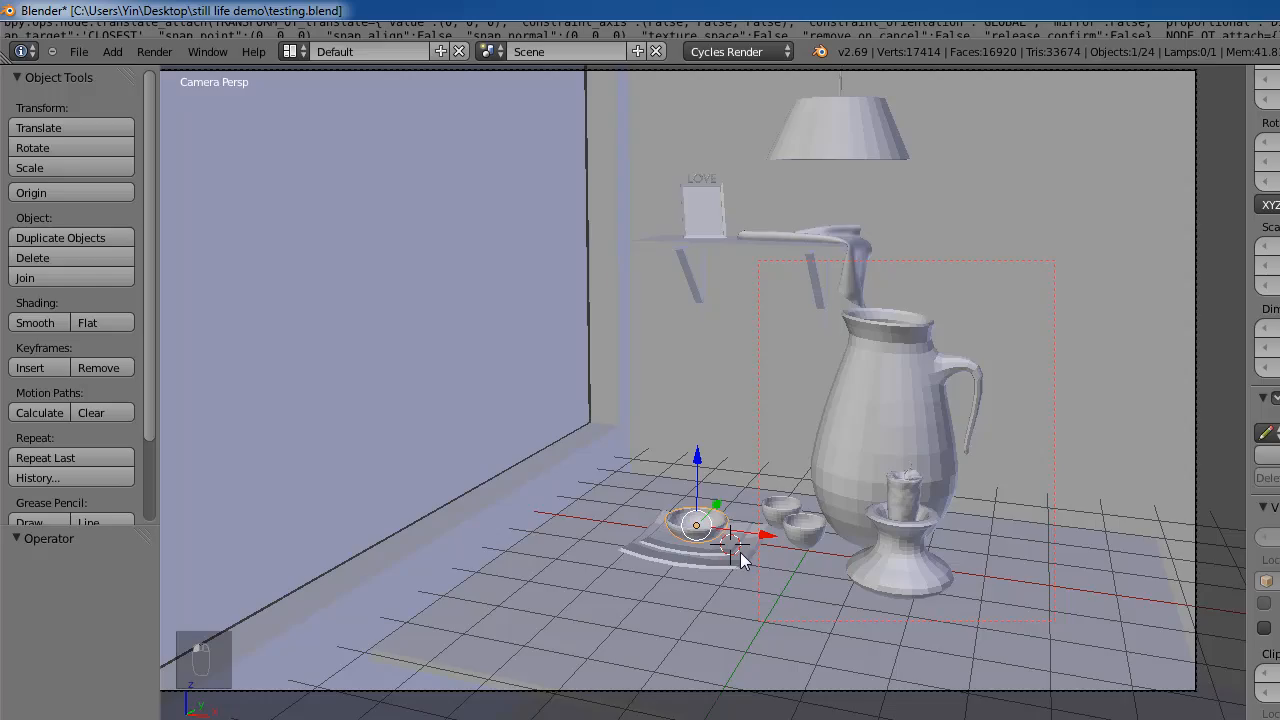
right_click(744, 563)
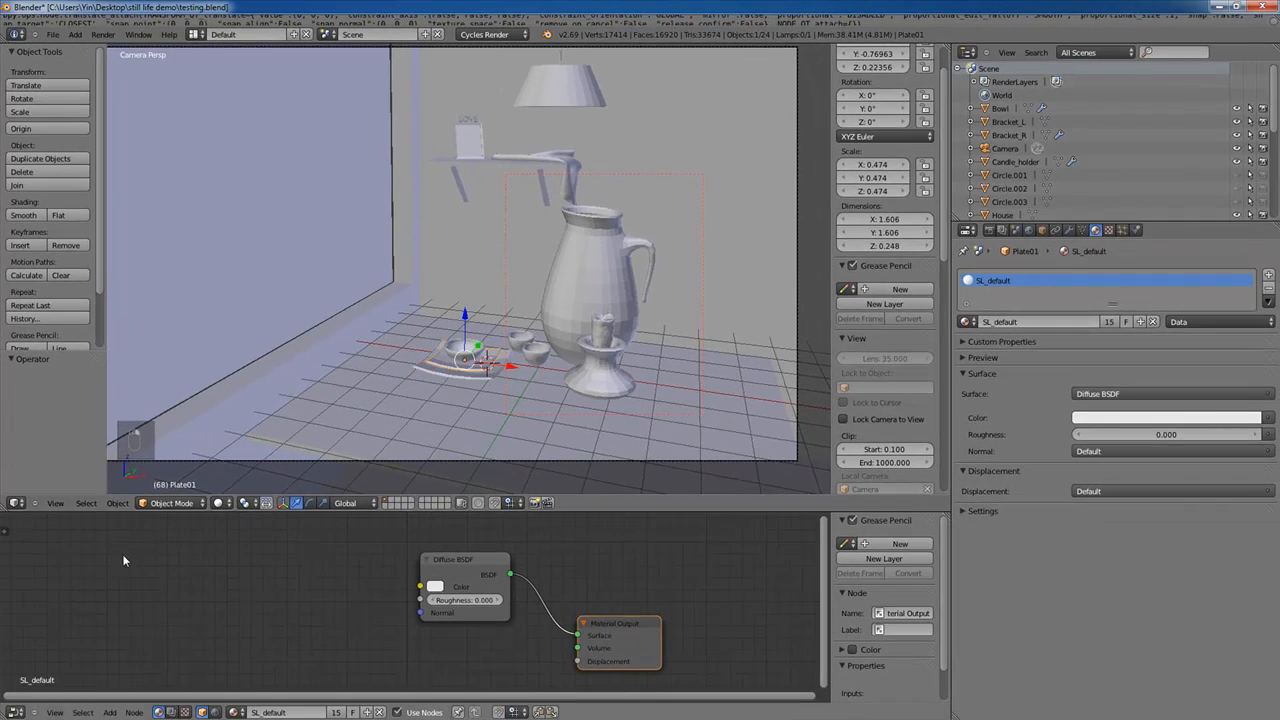
right_click(470, 356)
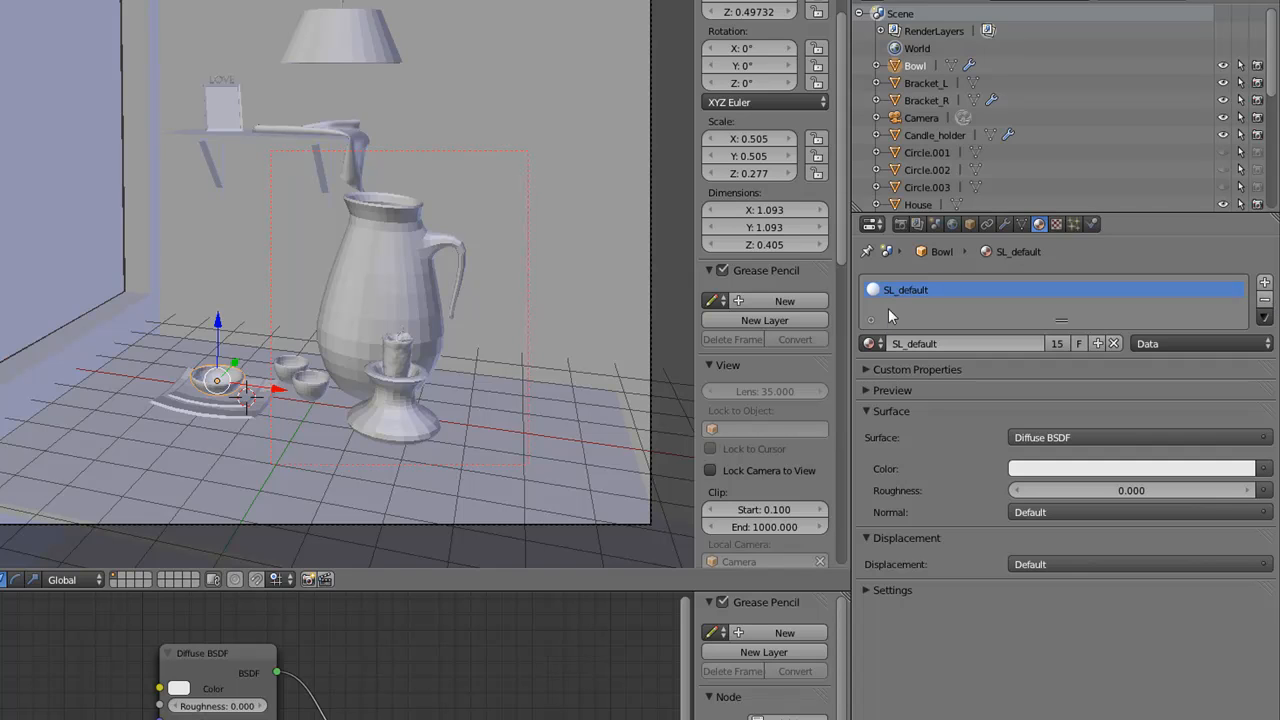
left_click(1264, 299)
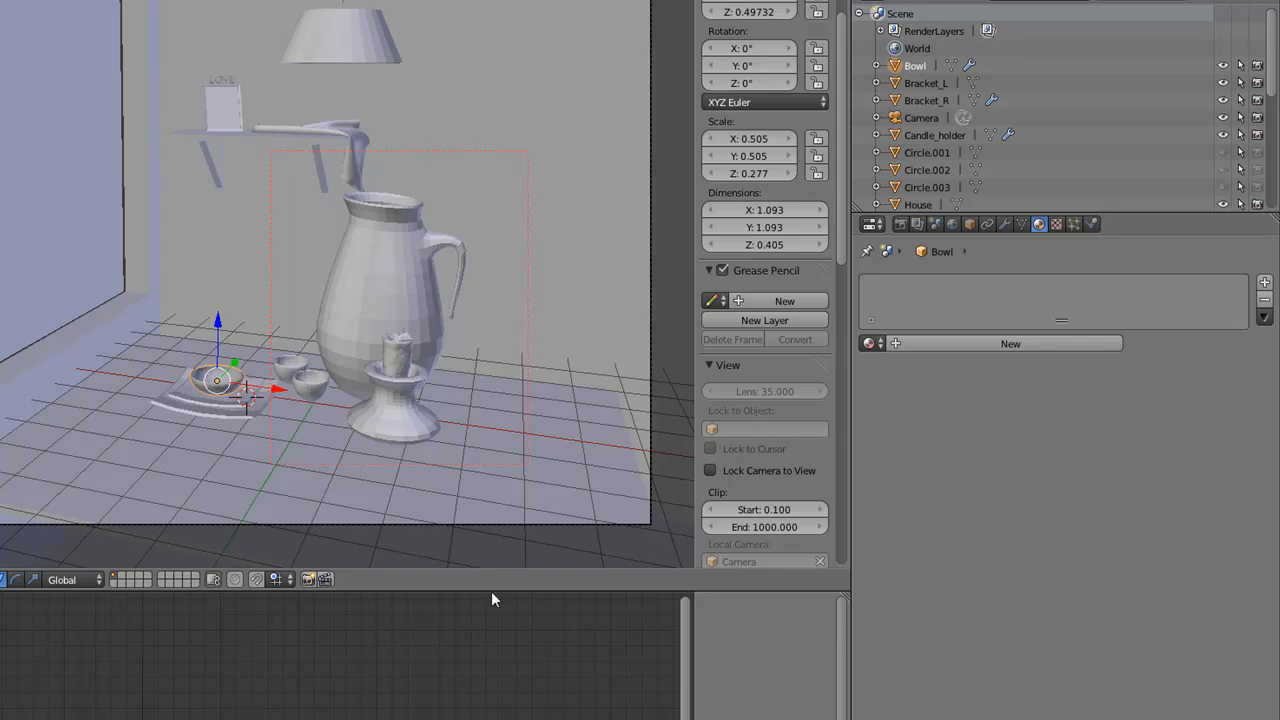
left_click(1002, 344)
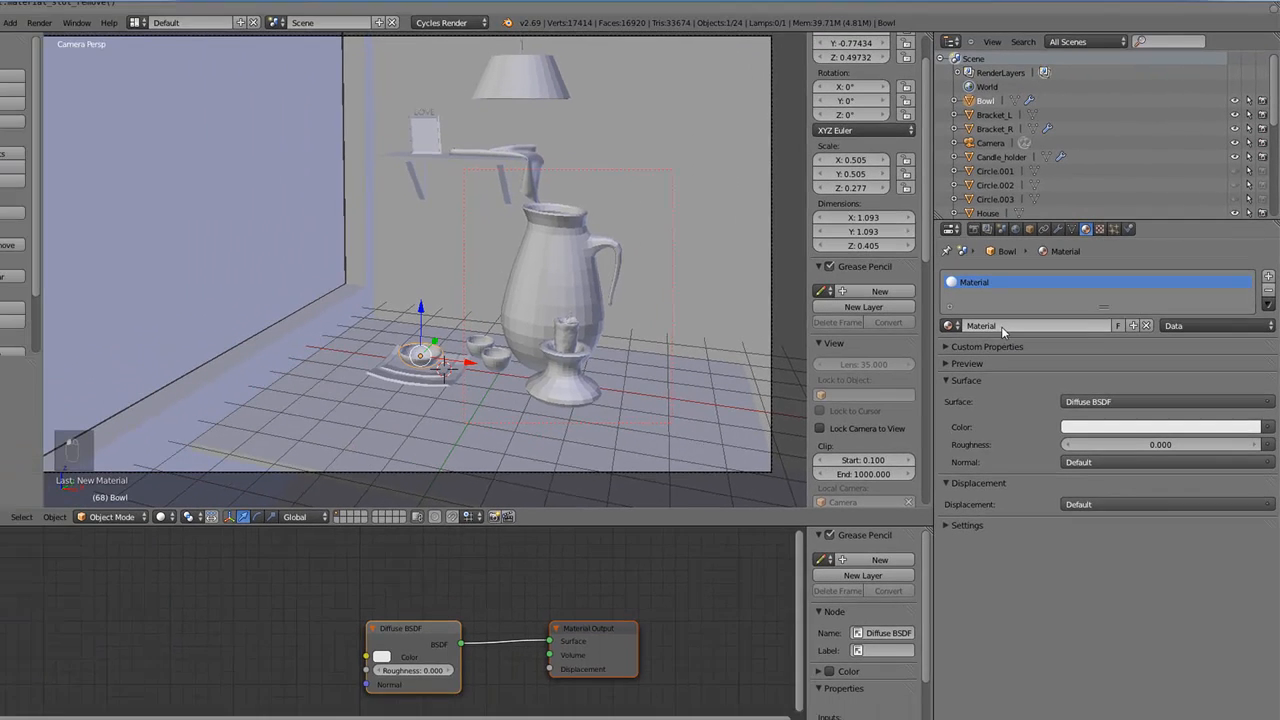
left_click(1001, 326)
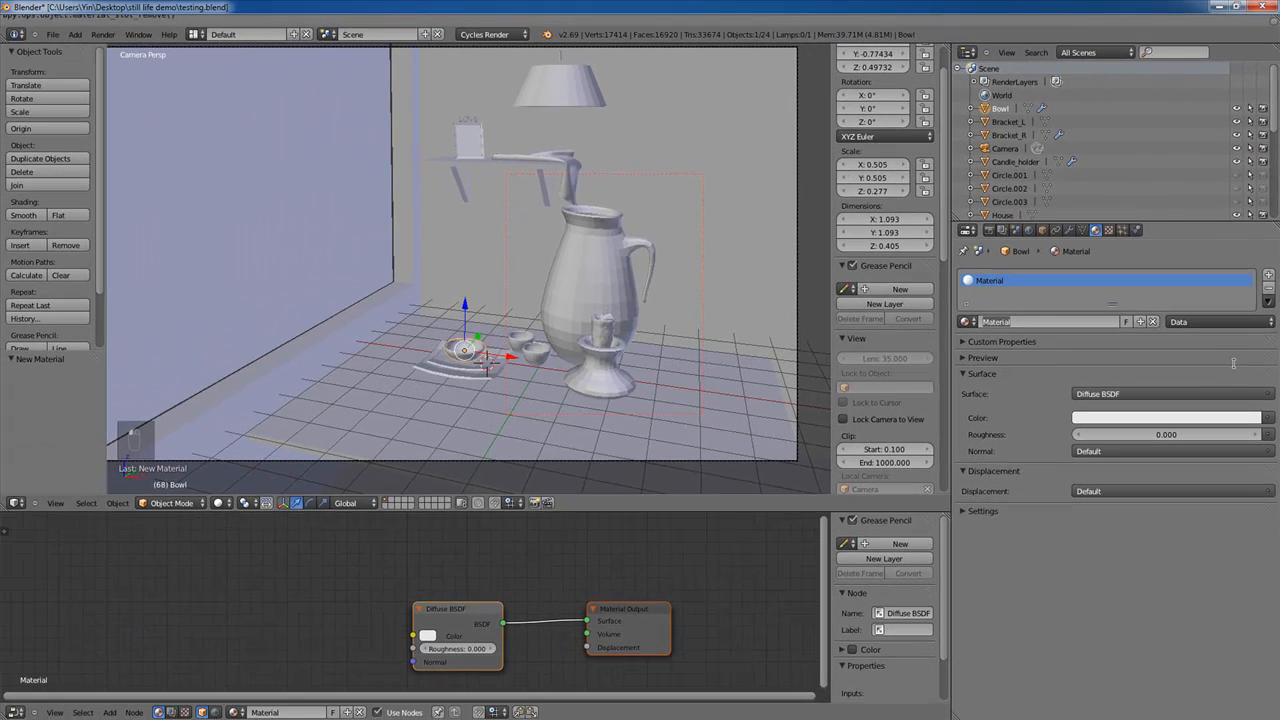
type("SL_ceramic")
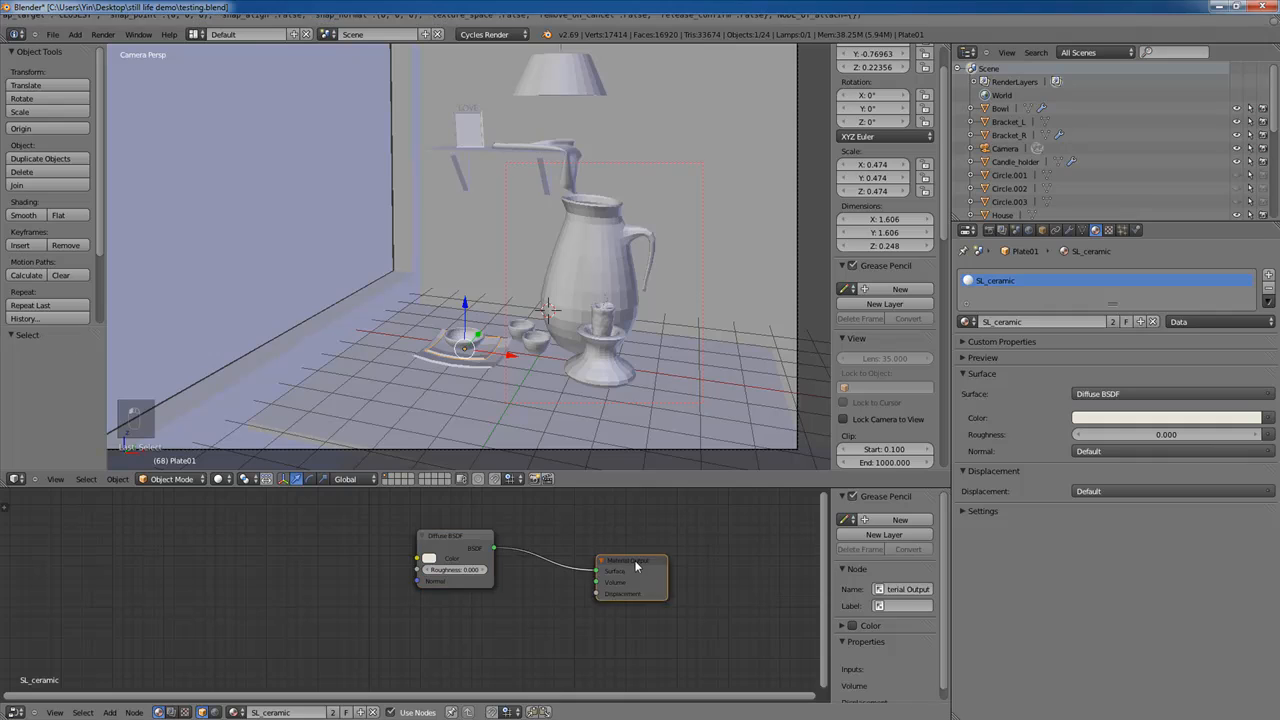
- Spread the Diffuse BSDF and Material Output nodes of SL_ceramic apart to make room for more nodes
left_click_drag(637, 568, 651, 615)
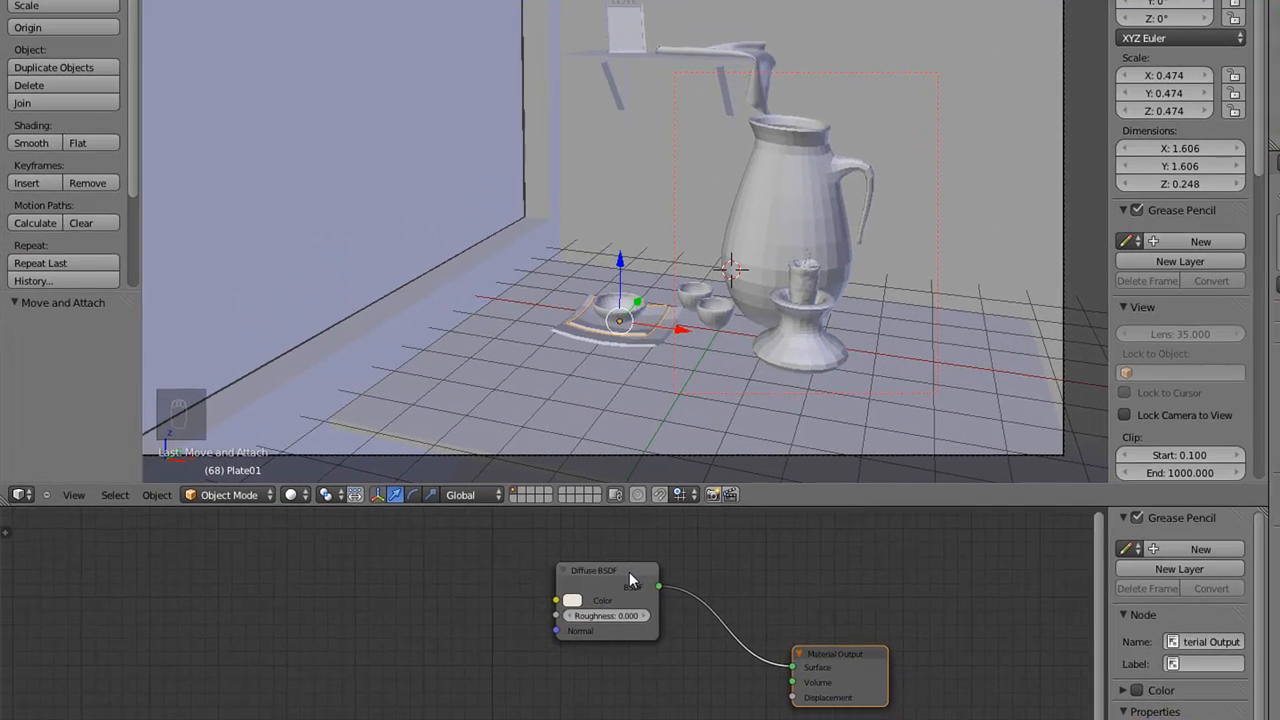
left_click_drag(474, 542, 490, 522)
mouse_move(653, 553)
left_mouse_down()
mouse_move(638, 550)
mouse_move(657, 552)
left_mouse_up()
left_click_drag(845, 657, 886, 637)
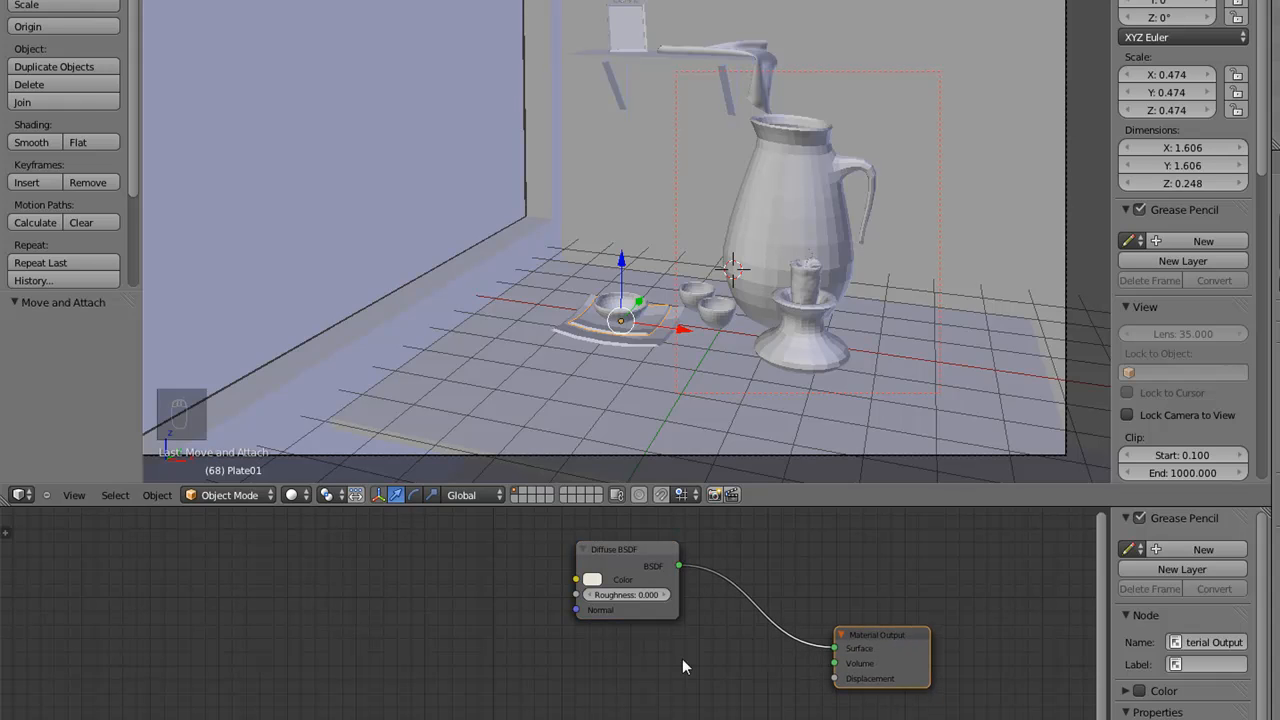
left_click_drag(629, 546, 617, 543)
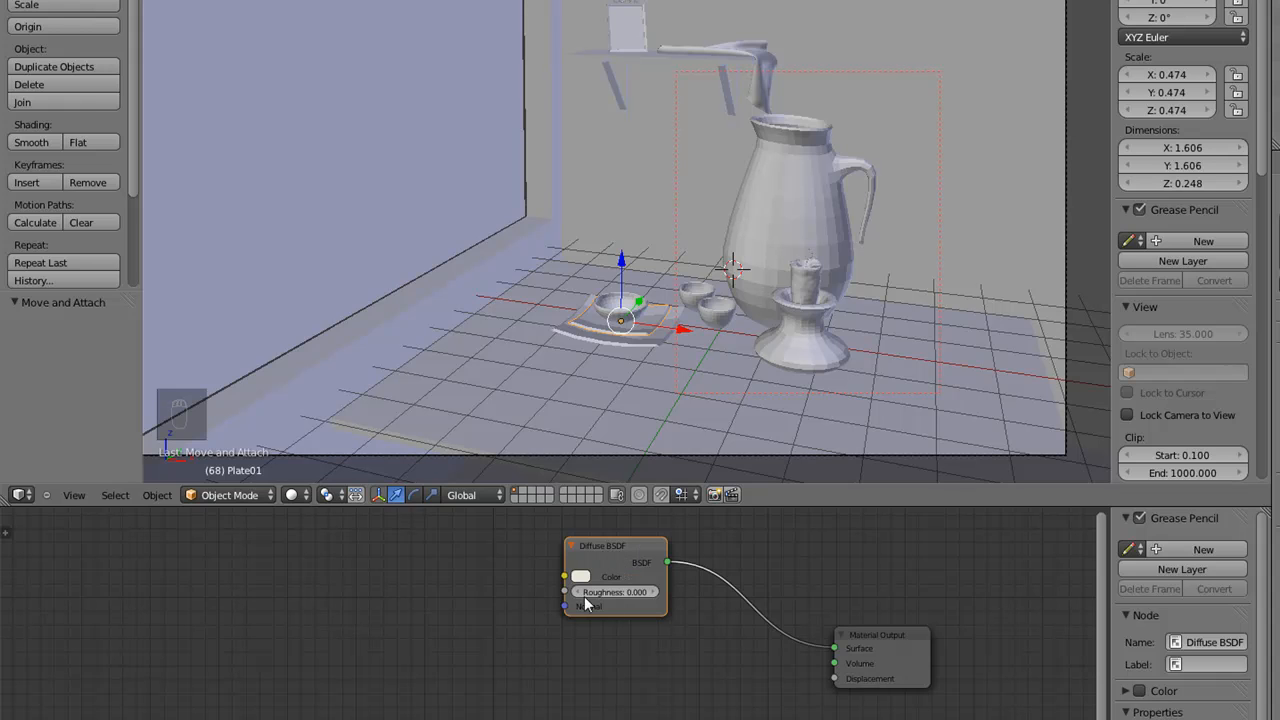
- Add a Glossy BSDF shader node directly below the Diffuse BSDF node
key("shift+a")
mouse_move(617, 697)
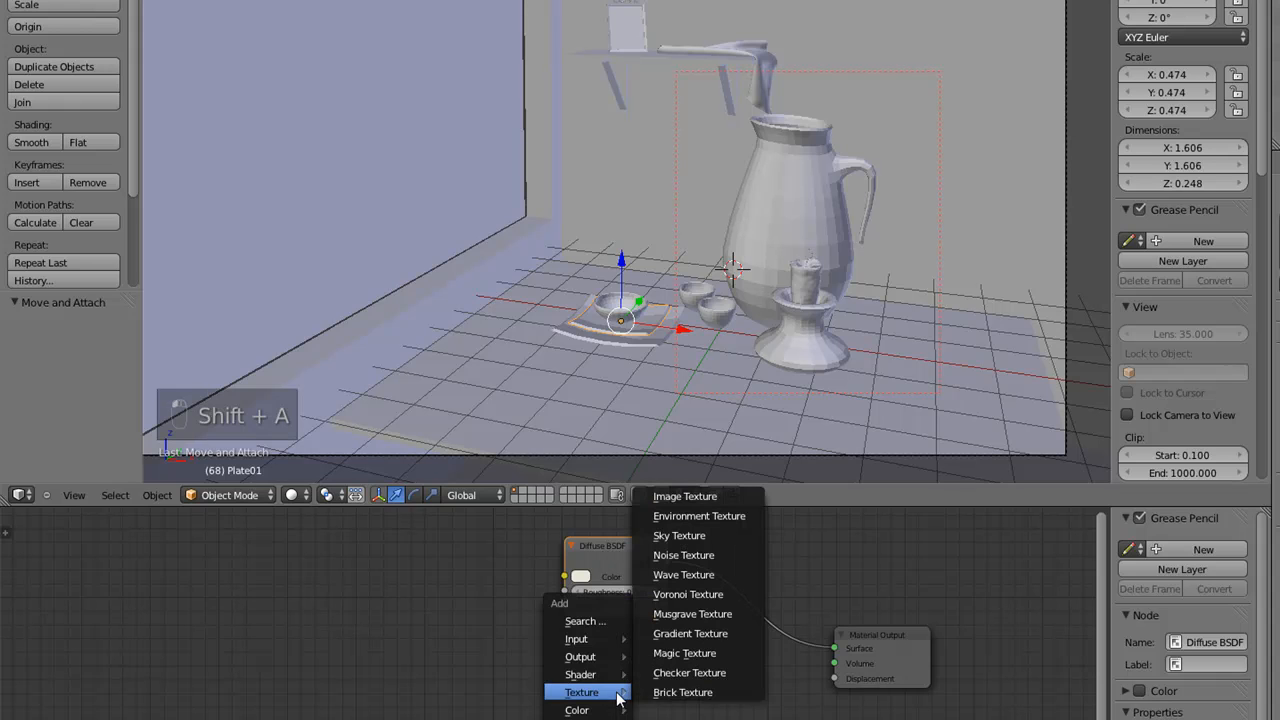
mouse_move(612, 674)
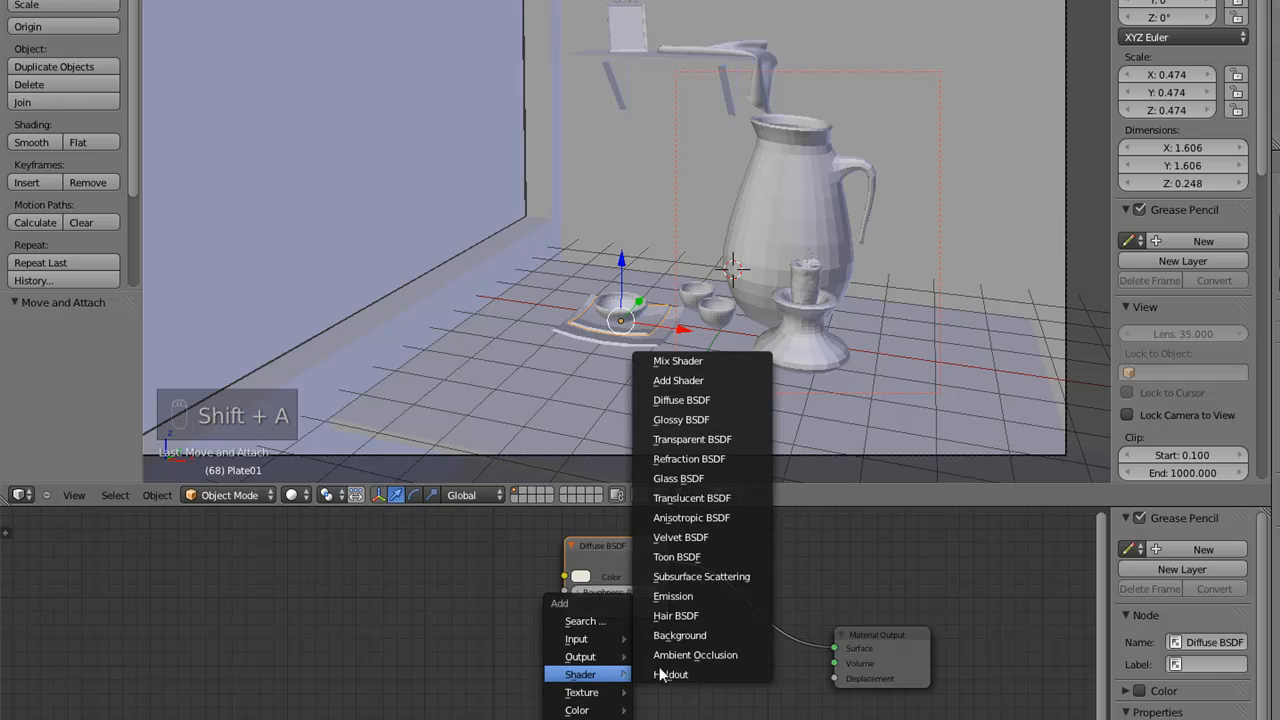
left_click(687, 418)
left_click(565, 644)
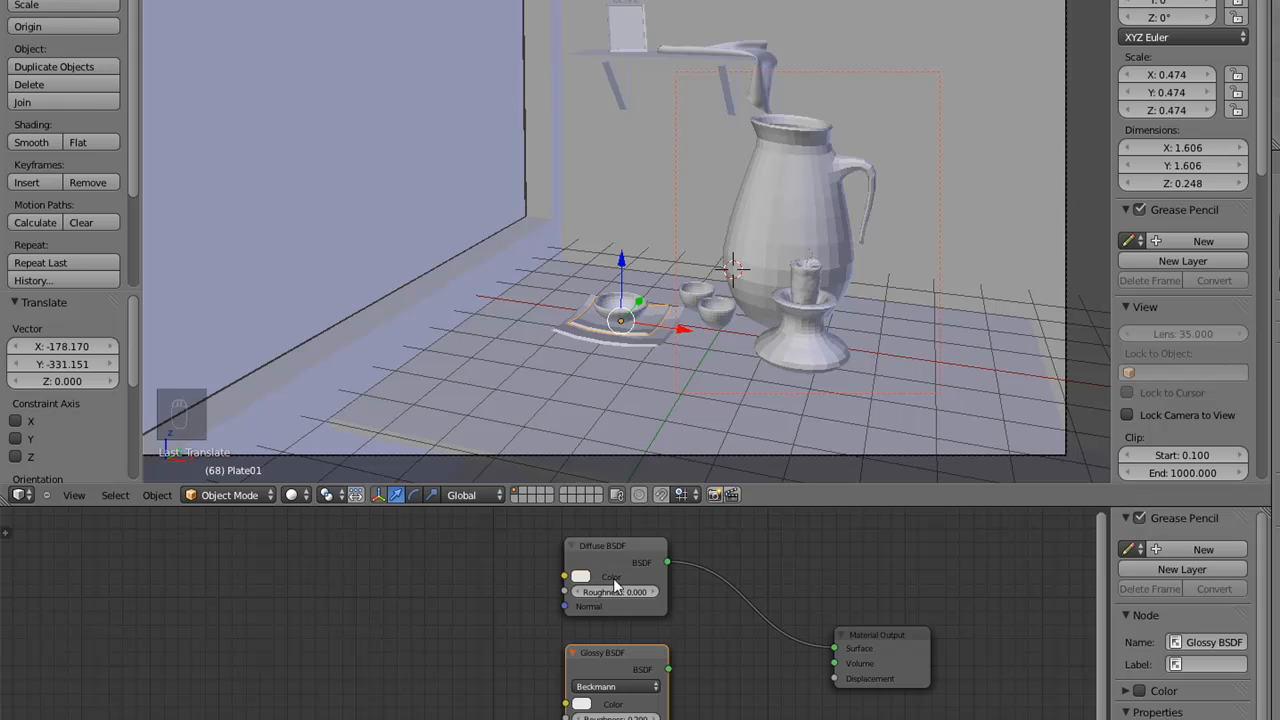
- Fine-tune the Diffuse BSDF colour to a slightly warm off-white
left_click(581, 576)
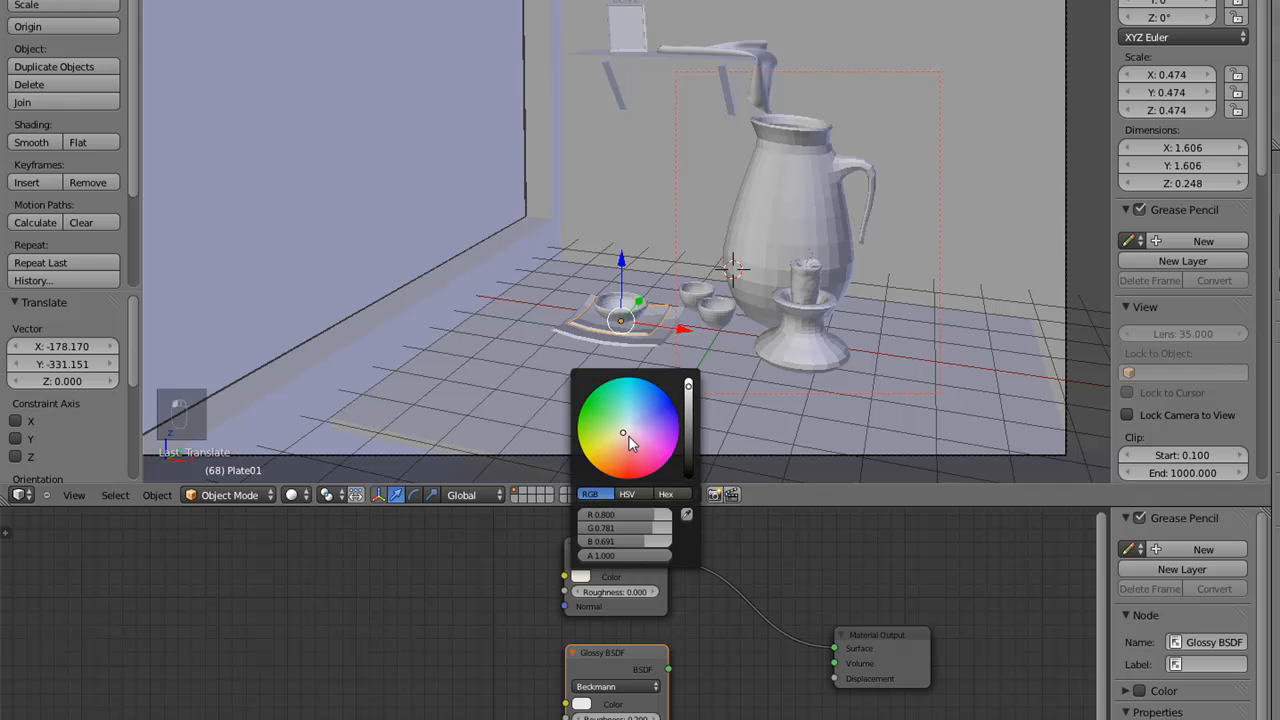
left_click_drag(627, 436, 623, 431)
left_click(645, 602)
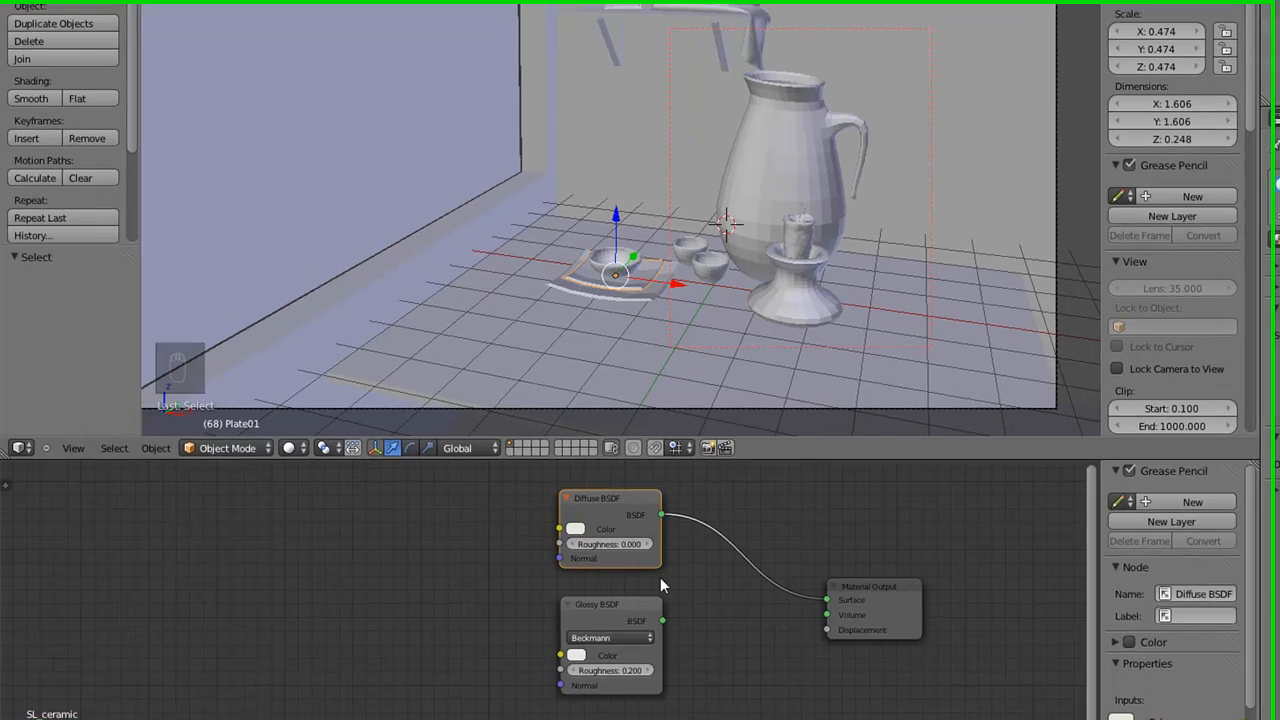
- Align the Glossy BSDF node under the Diffuse BSDF and set its roughness to 0
left_click(466, 599)
left_click_drag(623, 606, 648, 606)
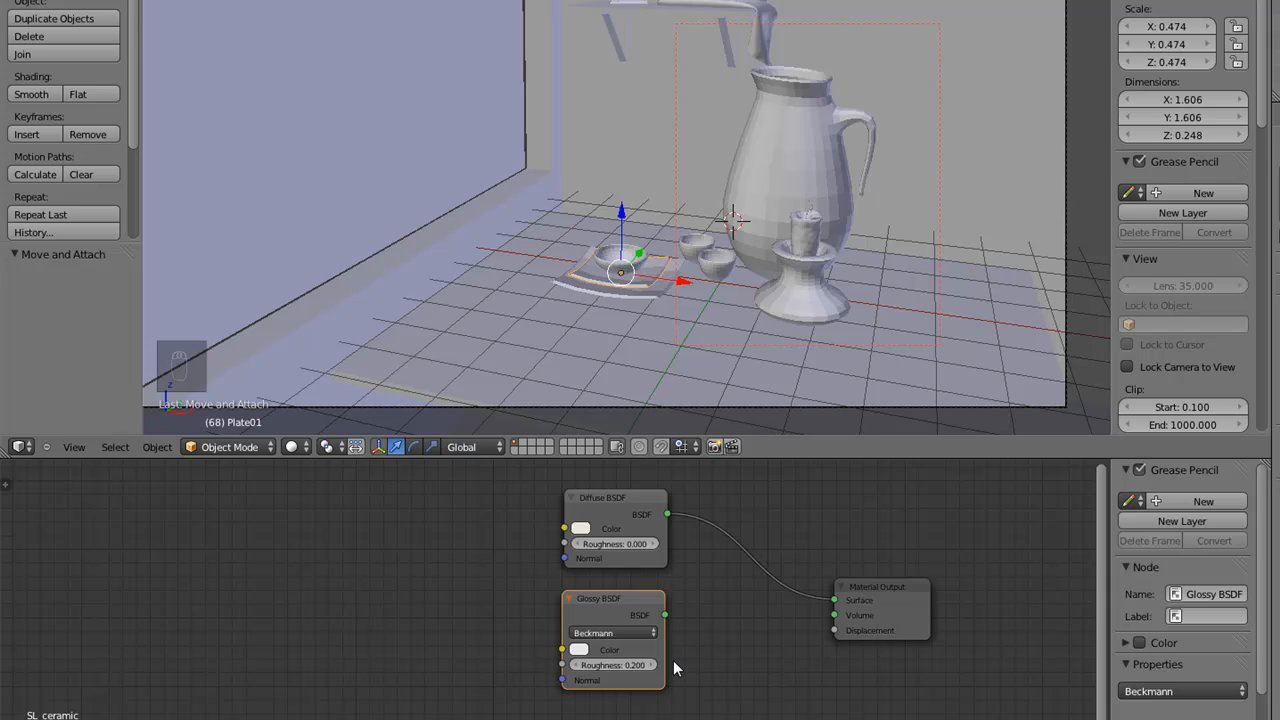
double_click(613, 664)
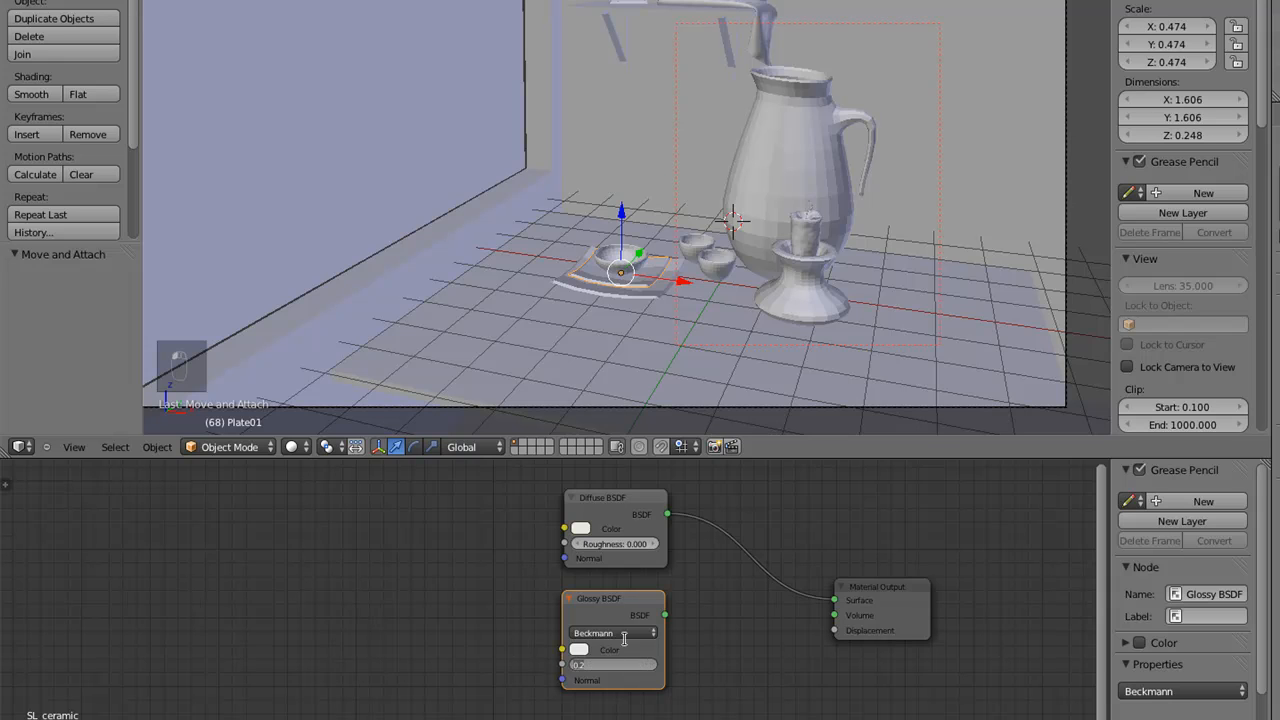
key("Return")
- Insert a Mix Shader between the Diffuse BSDF and Material Output, and connect the Glossy BSDF to its second shader input
left_click_drag(868, 587, 968, 562)
key("shift+a")
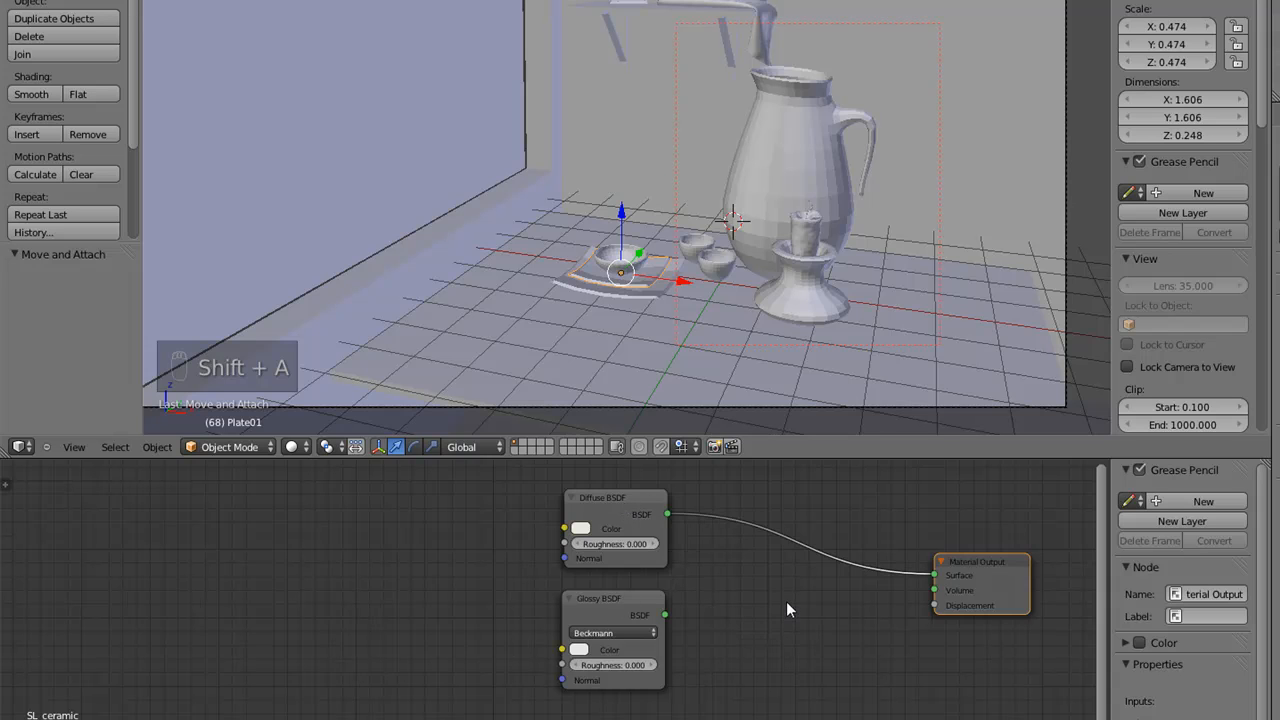
key("shift+a")
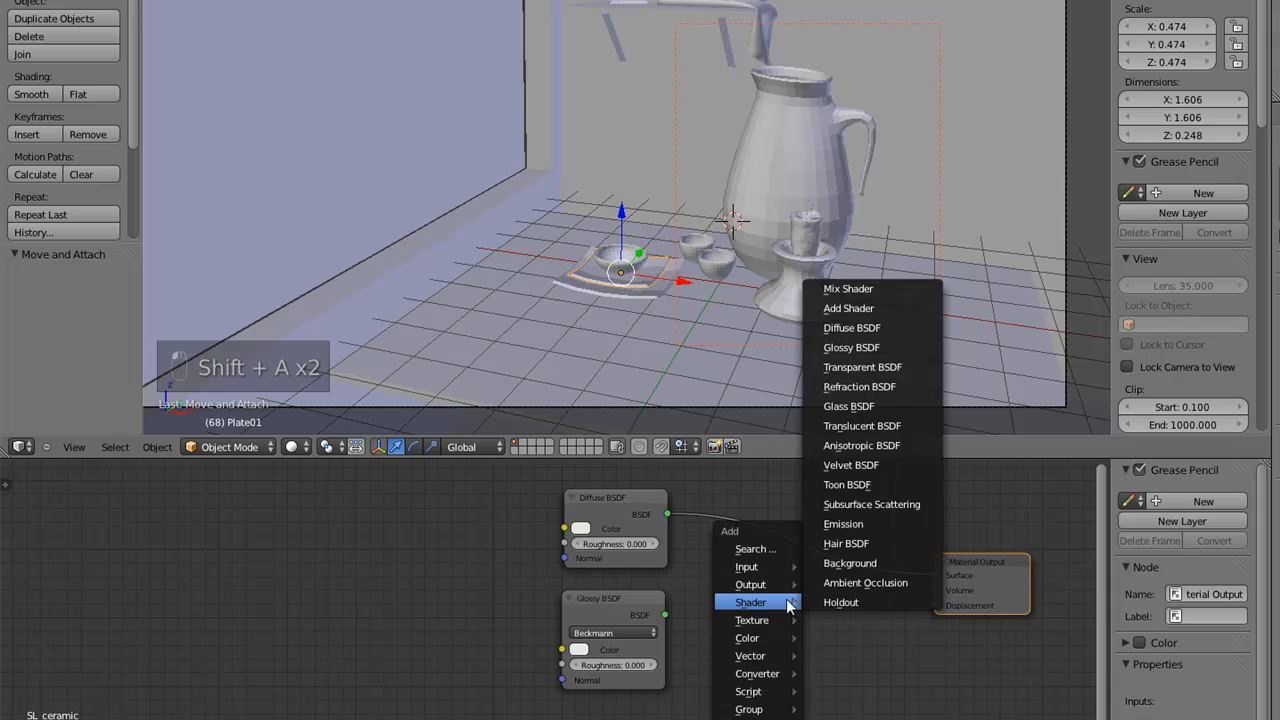
left_click(863, 289)
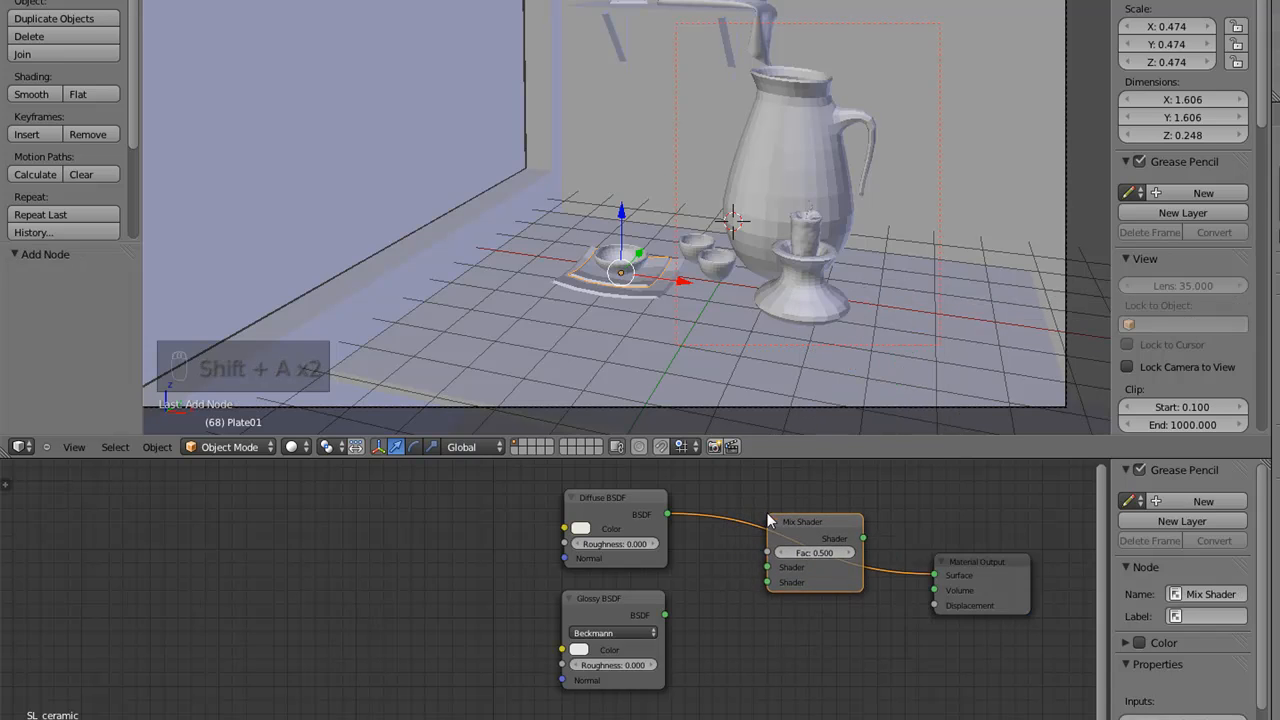
left_click(772, 521)
left_click_drag(971, 556, 1008, 518)
left_click_drag(825, 521, 817, 536)
left_click_drag(666, 615, 759, 598)
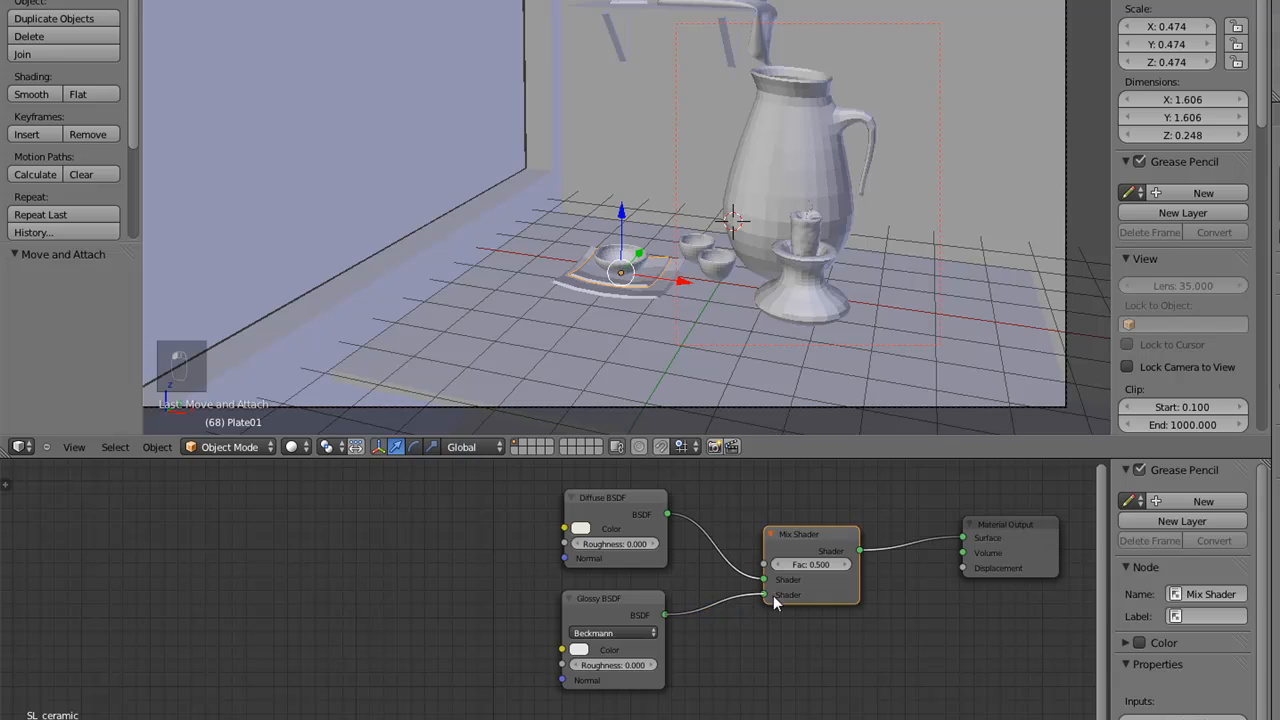
- Tidy the SL_ceramic node layout, spacing the Diffuse and Glossy nodes away from the Mix Shader
left_click_drag(816, 527, 808, 517)
left_click_drag(627, 503, 611, 503)
left_click_drag(608, 600, 546, 600)
left_click_drag(606, 499, 545, 500)
left_click_drag(829, 527, 795, 527)
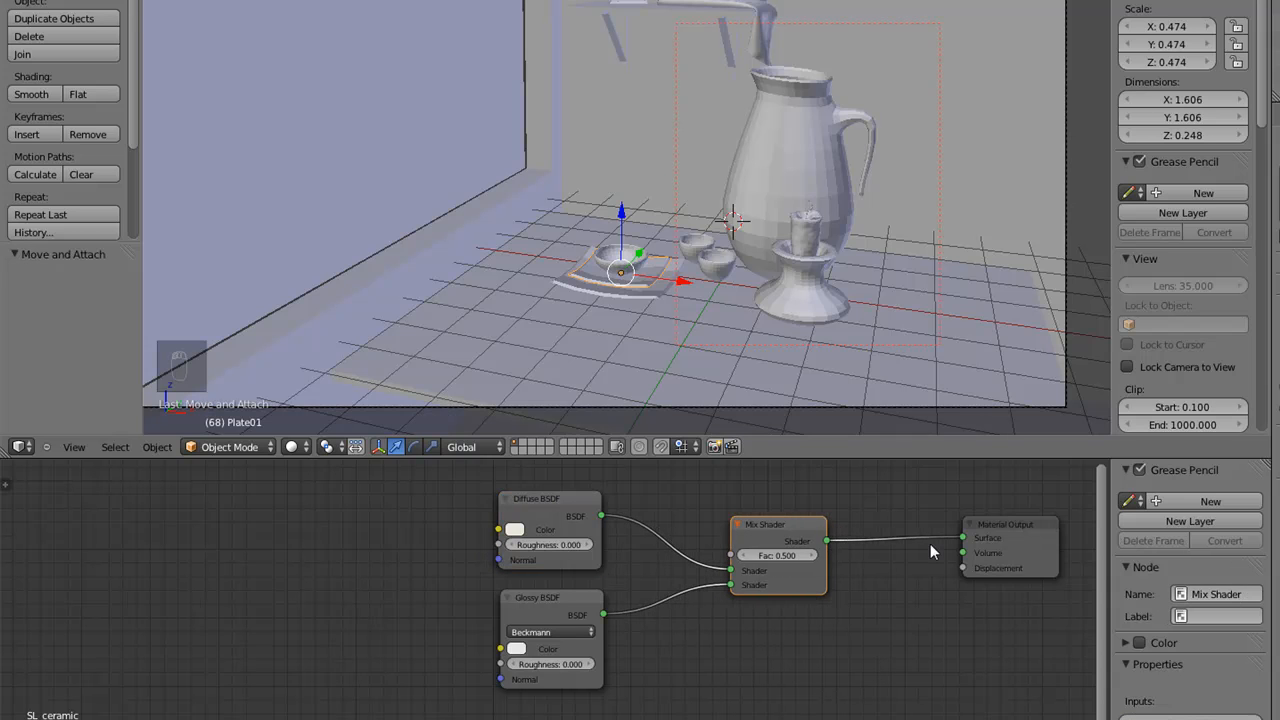
left_click(1016, 522)
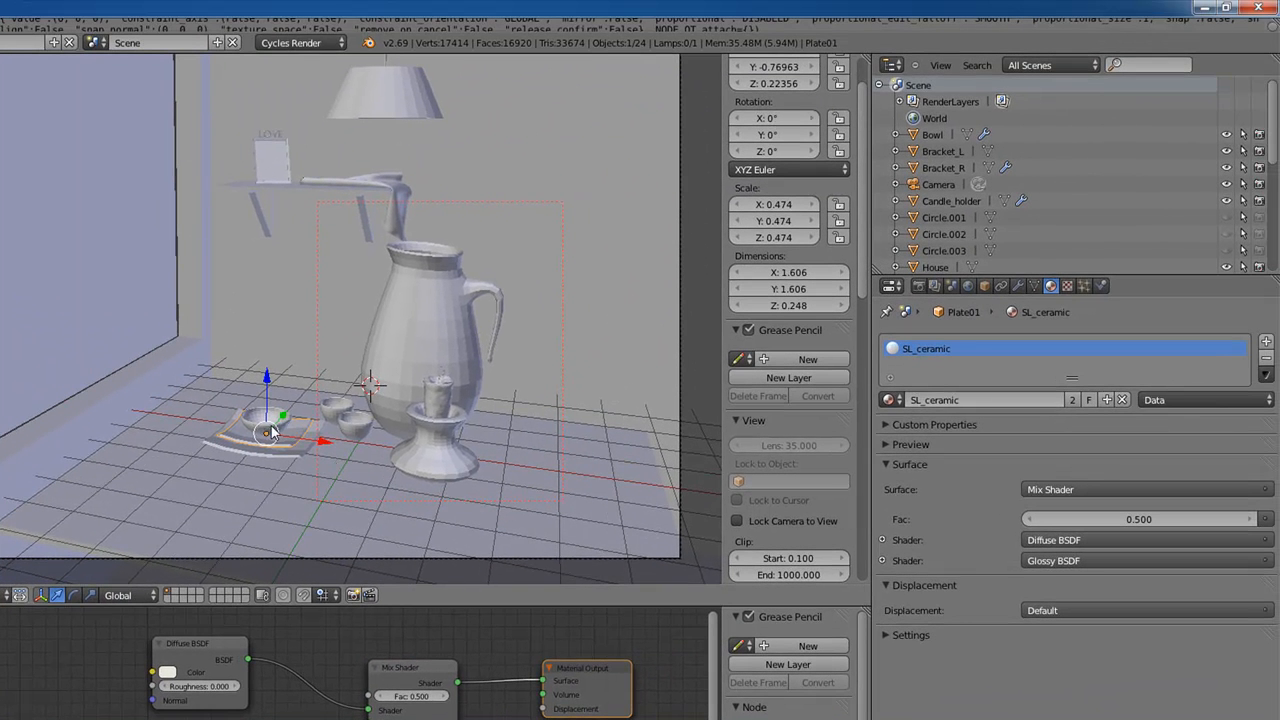
- Check the materials on the bowl and Plate01, and replace the SL_default material on the lower plate (Plate02) with SL_ceramic
right_click(274, 425)
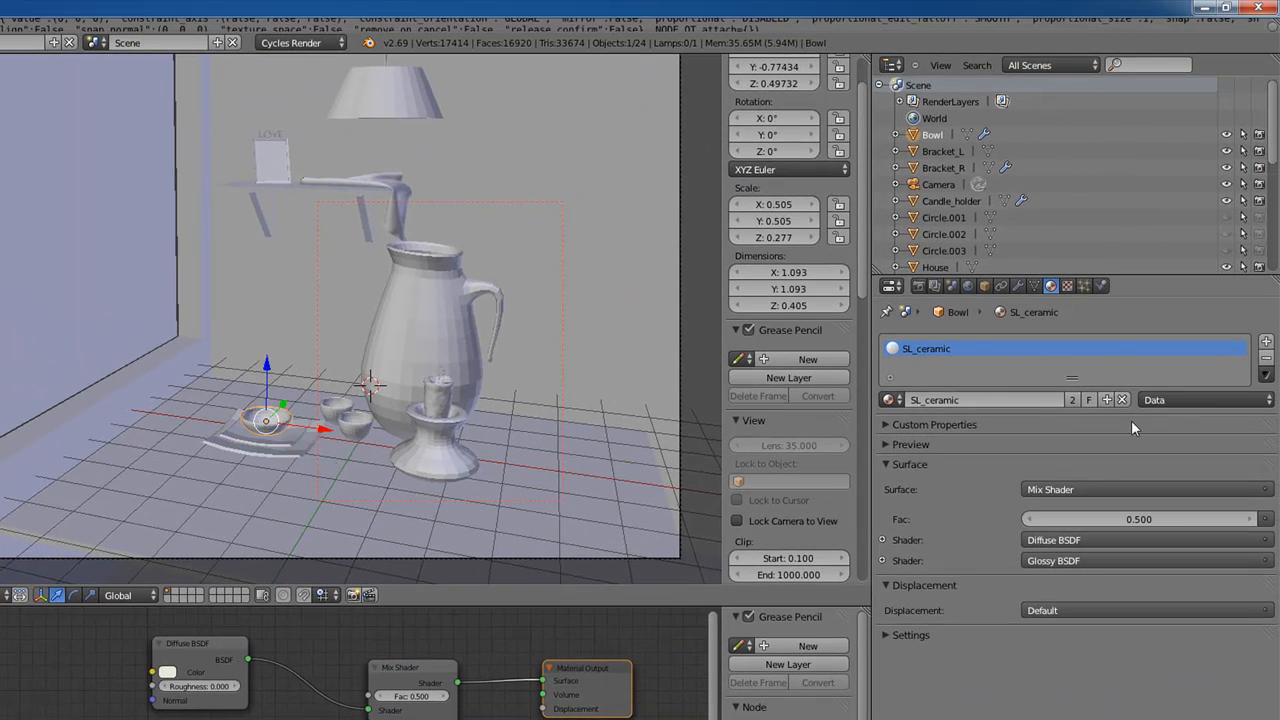
right_click(279, 430)
right_click(279, 430)
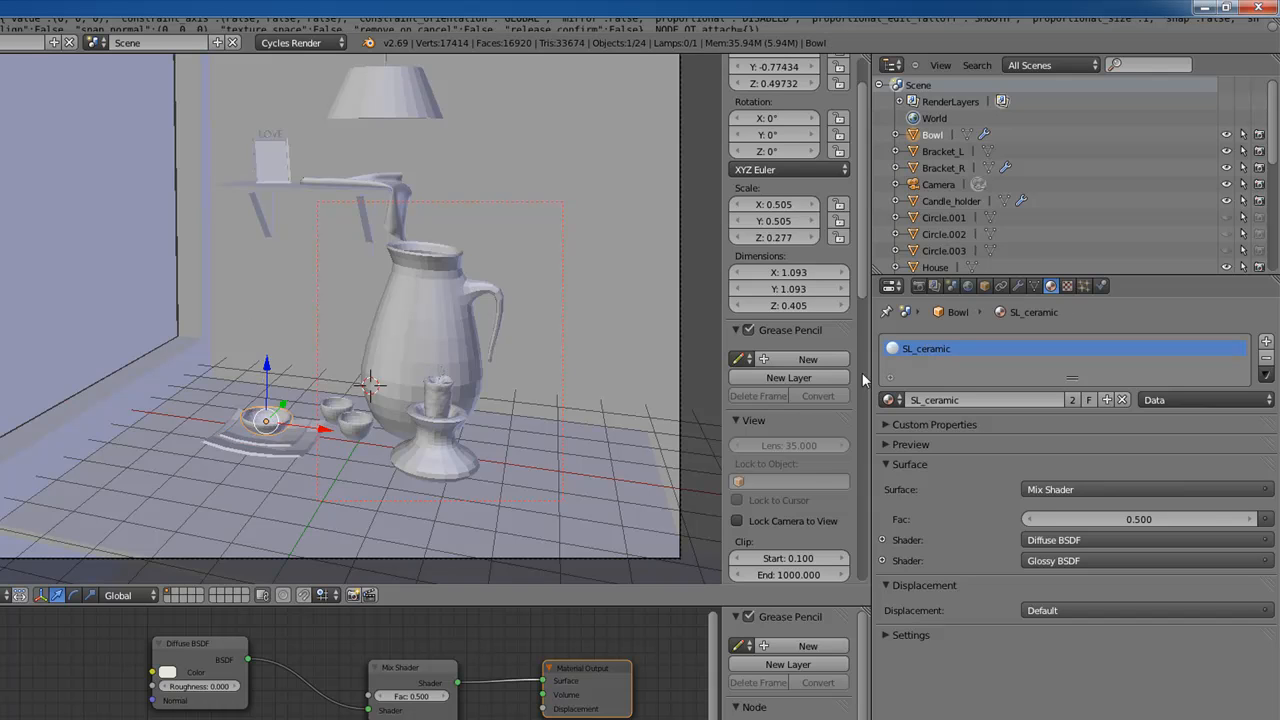
right_click(288, 451)
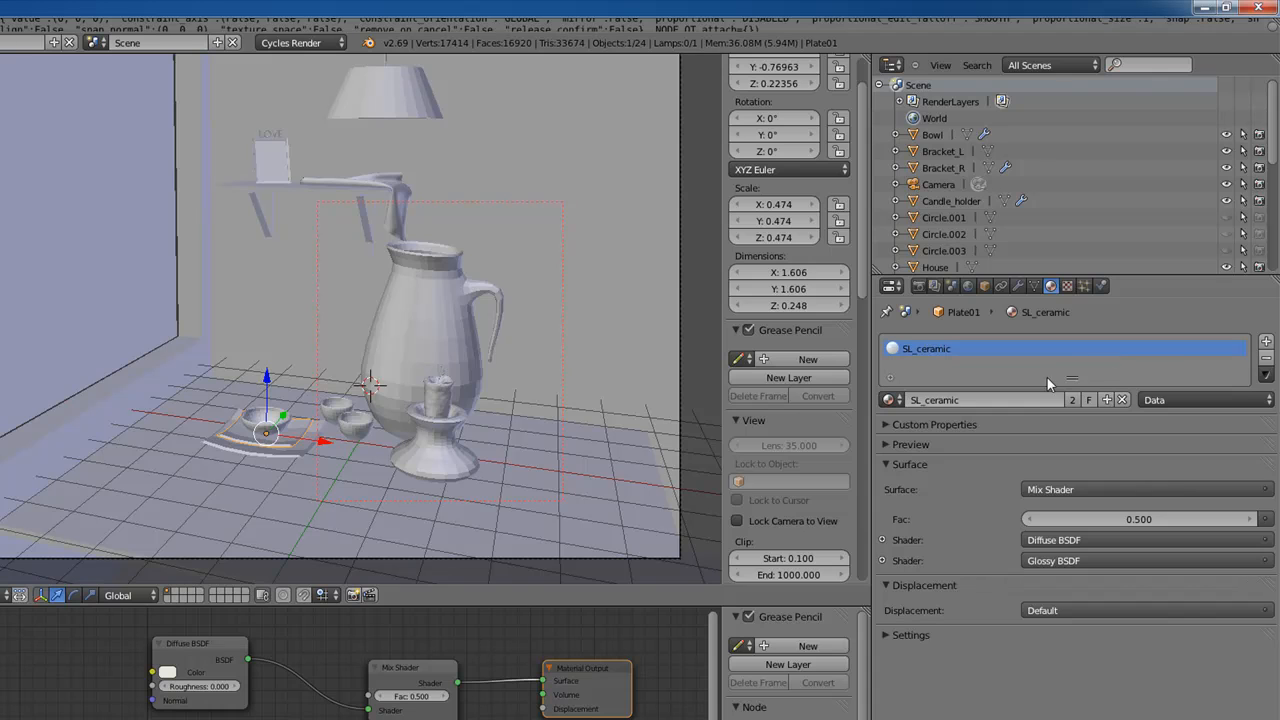
right_click(296, 454)
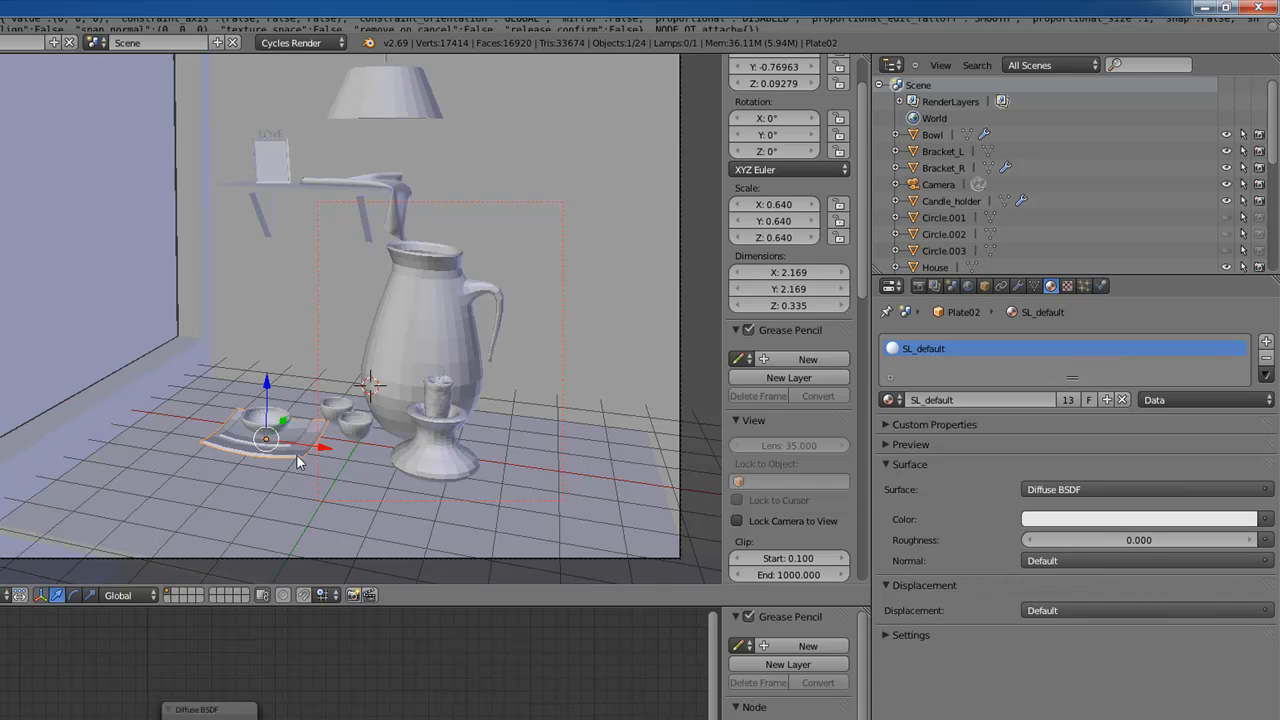
left_click(1266, 358)
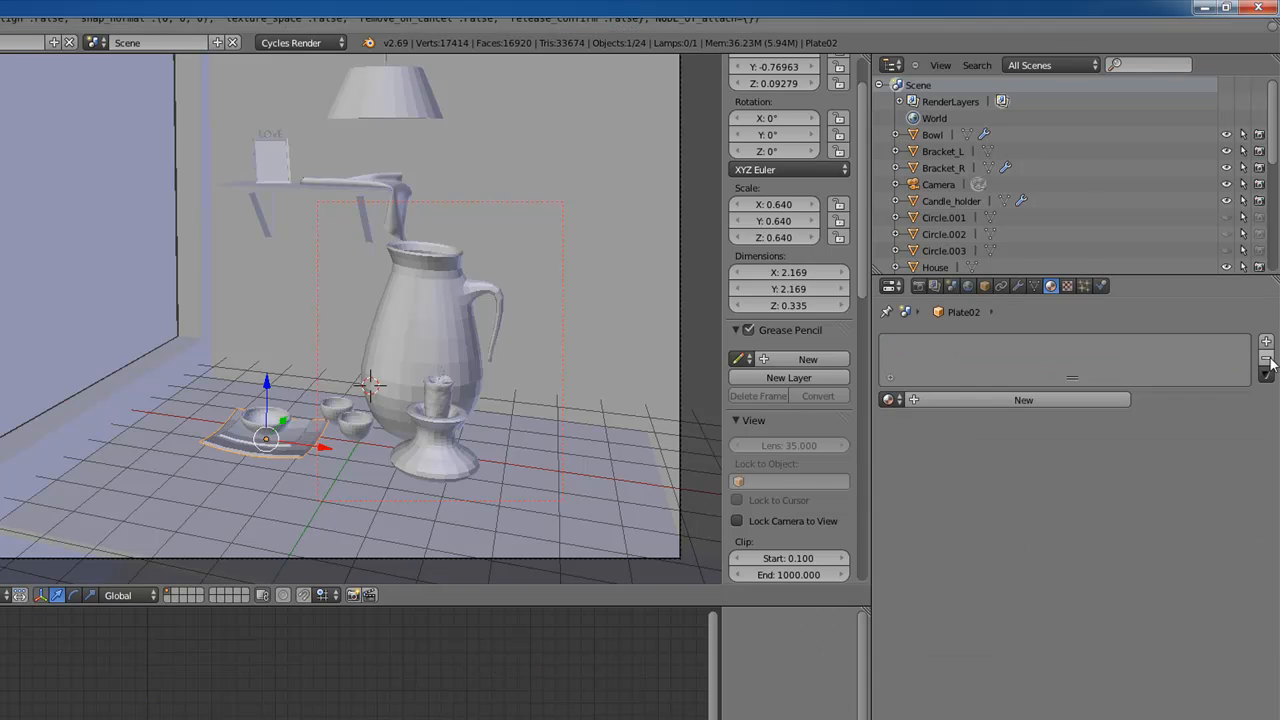
left_click(889, 399)
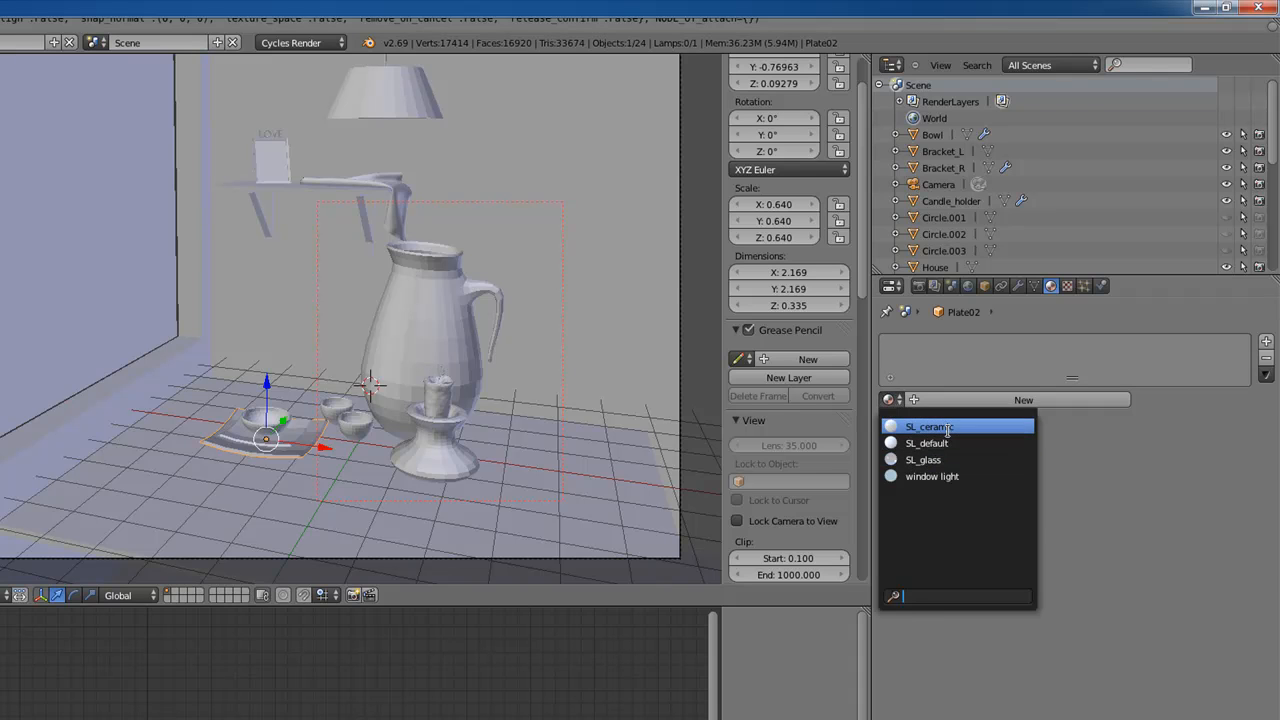
left_click(949, 427)
right_click(279, 428)
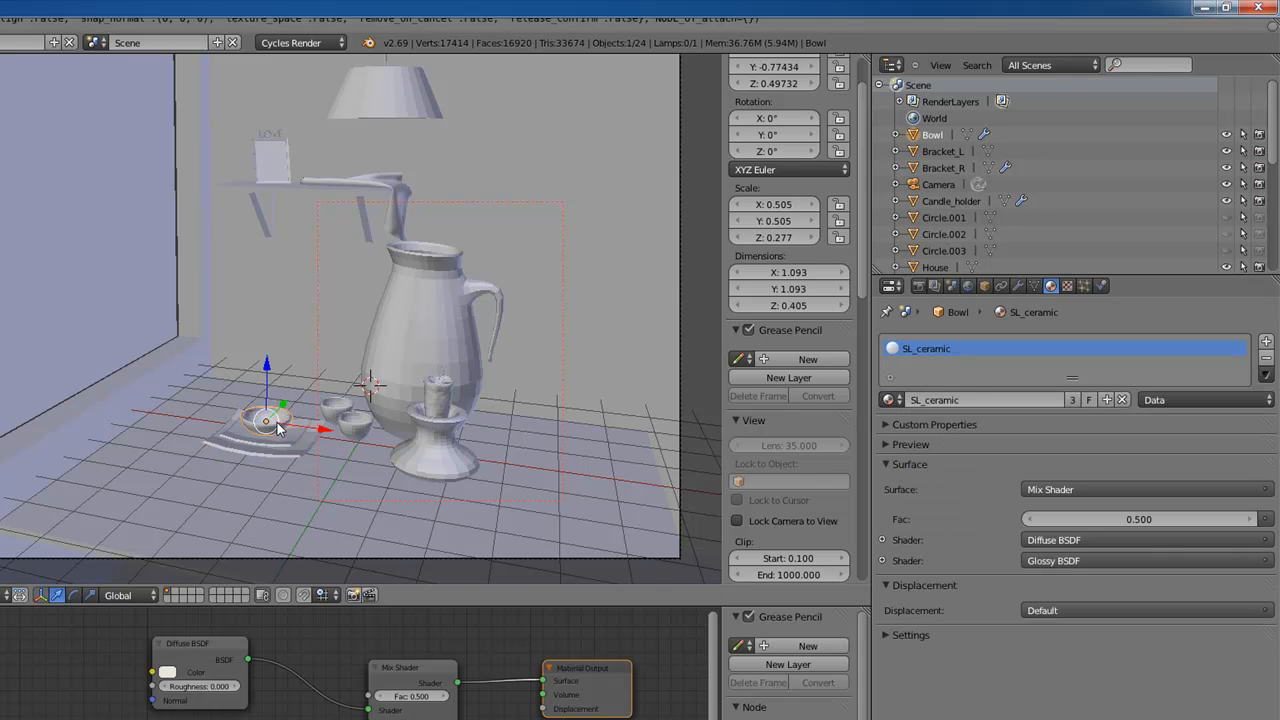
right_click(292, 444)
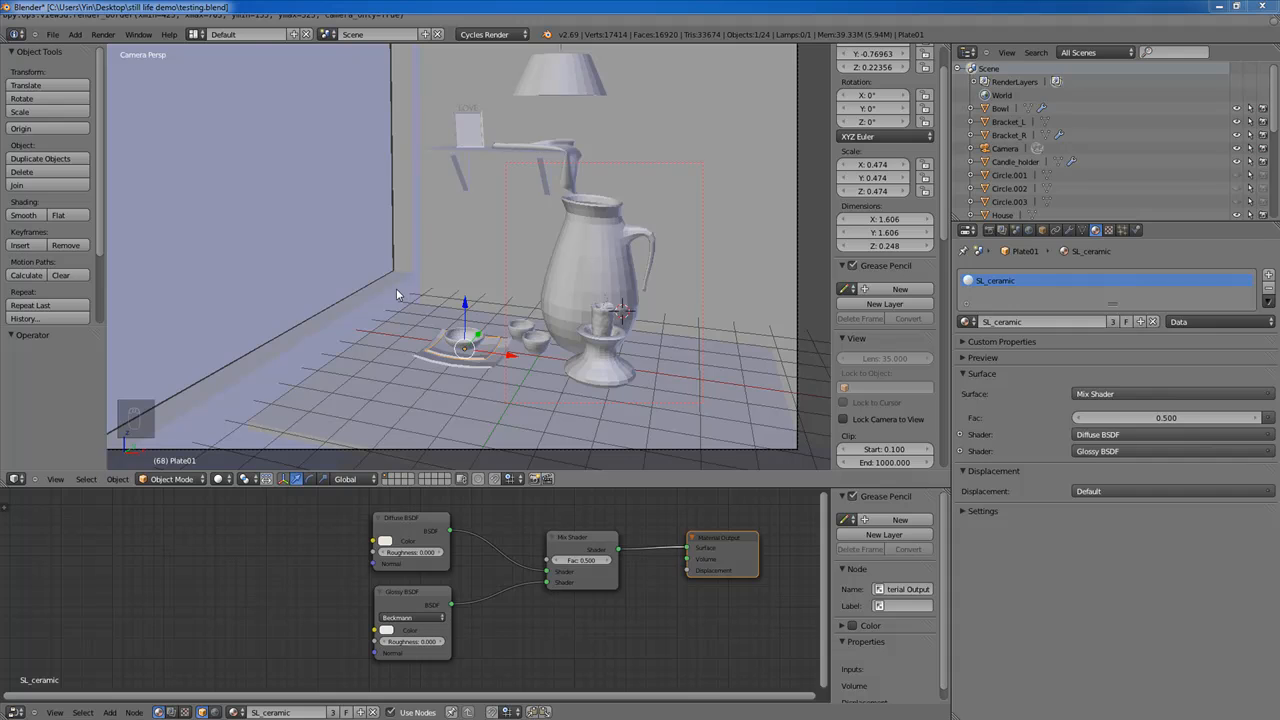
- Set a new render border around the bowl, plates and cups, and render the region
key("shift+b")
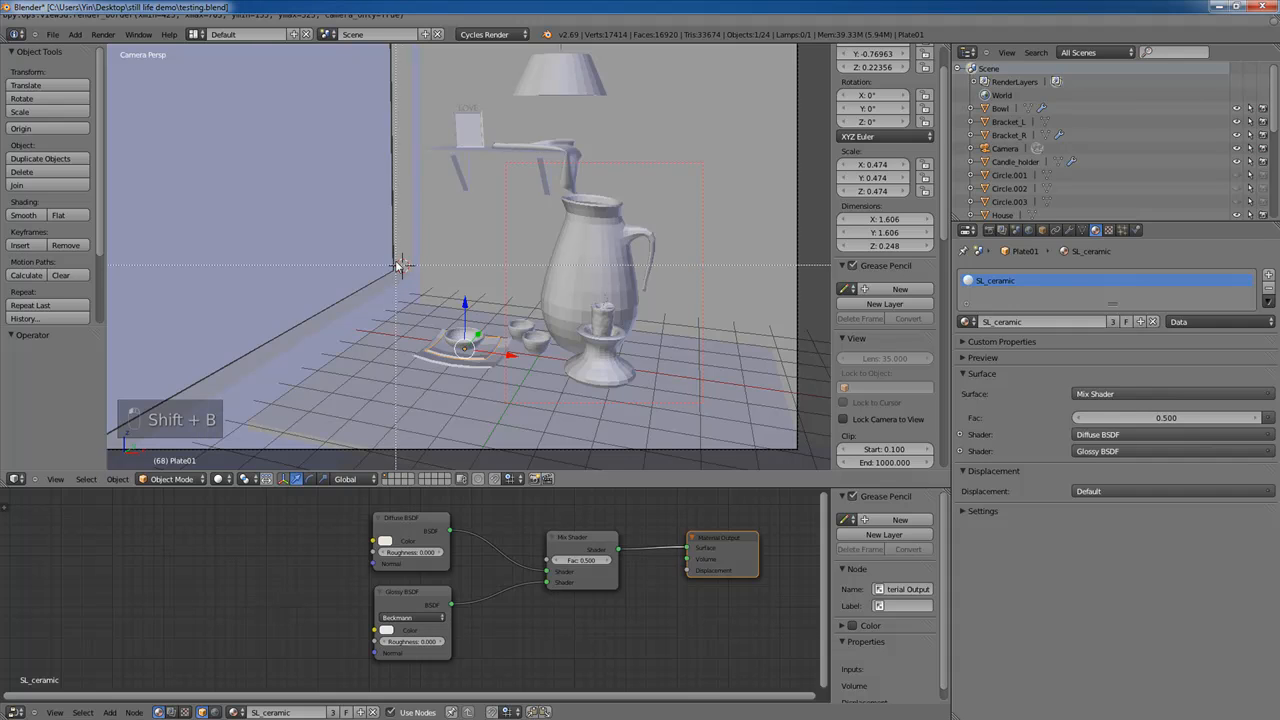
left_click_drag(403, 265, 623, 408)
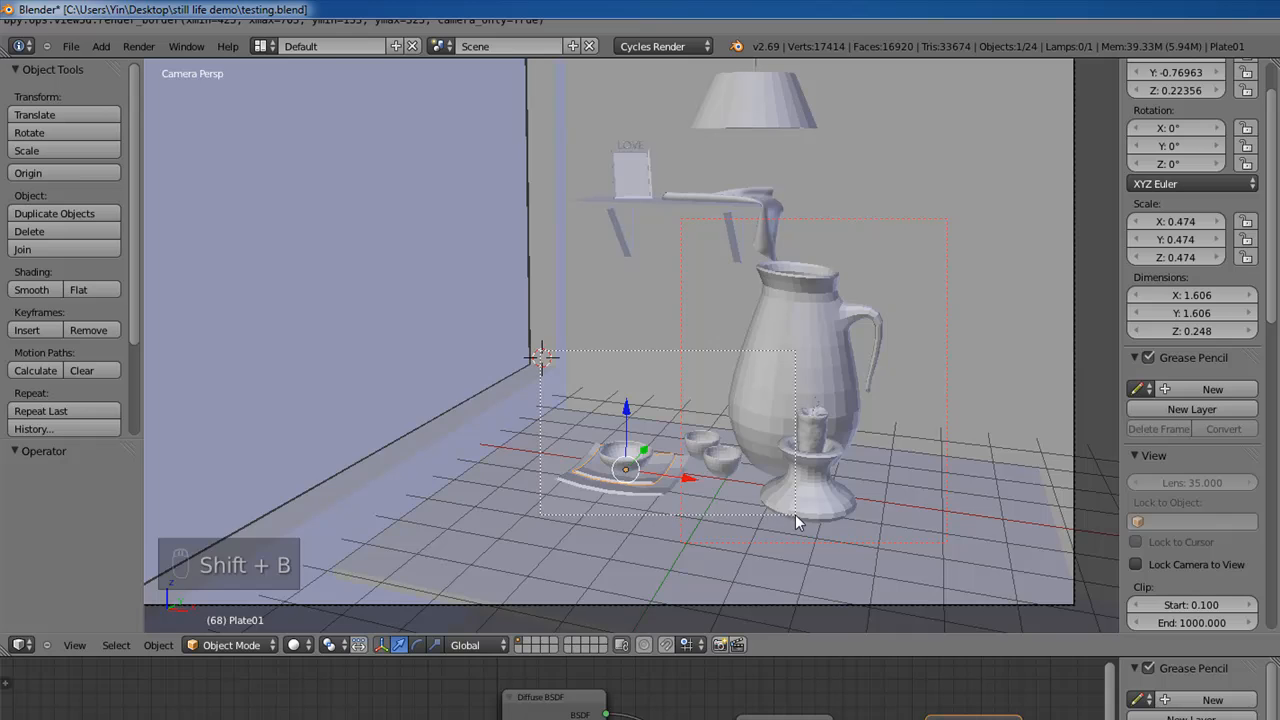
left_click_drag(797, 521, 770, 518)
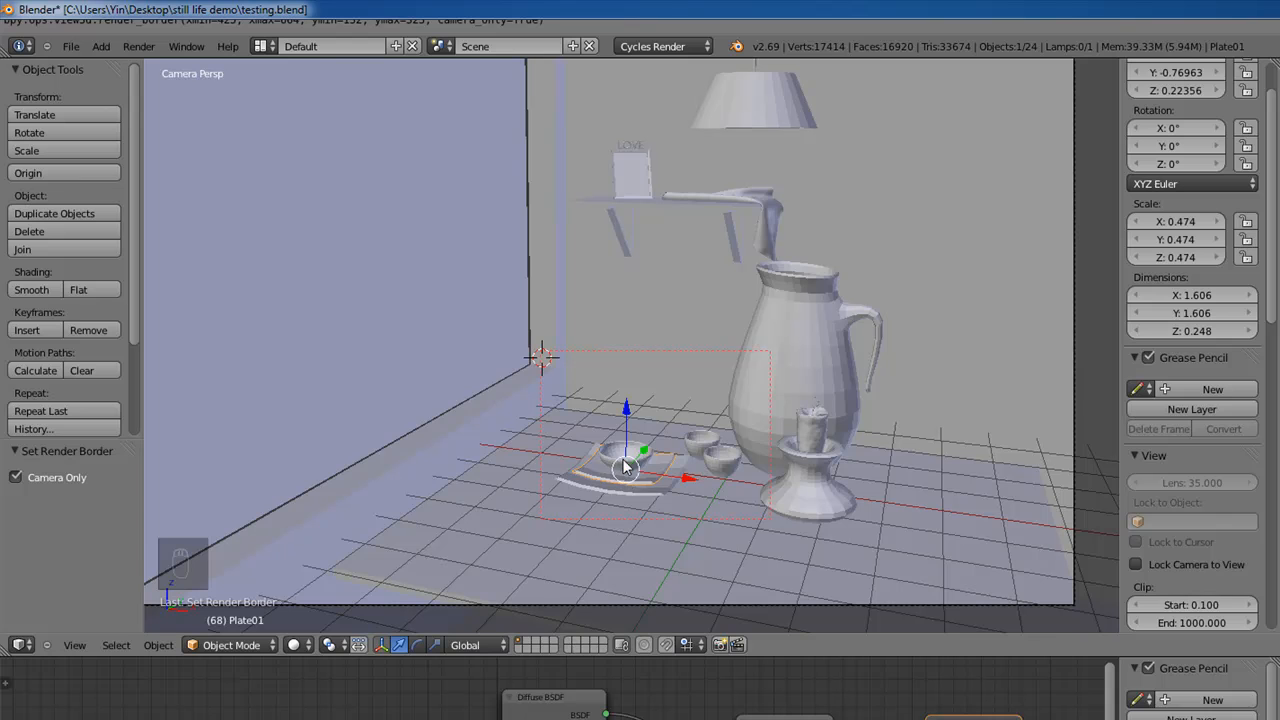
key("F12")
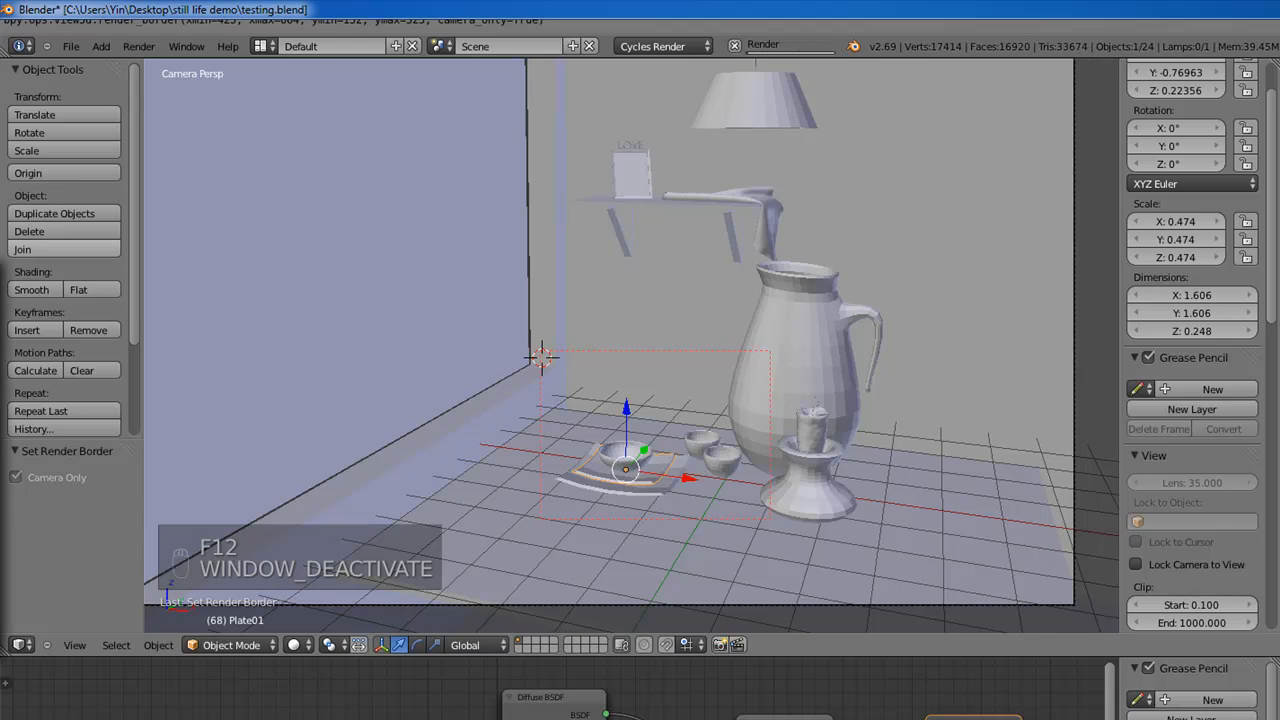
- Inspect the rendered region with the bowl, plates and cups, moving the render window as needed, and close it
left_click_drag(762, 195, 644, 182)
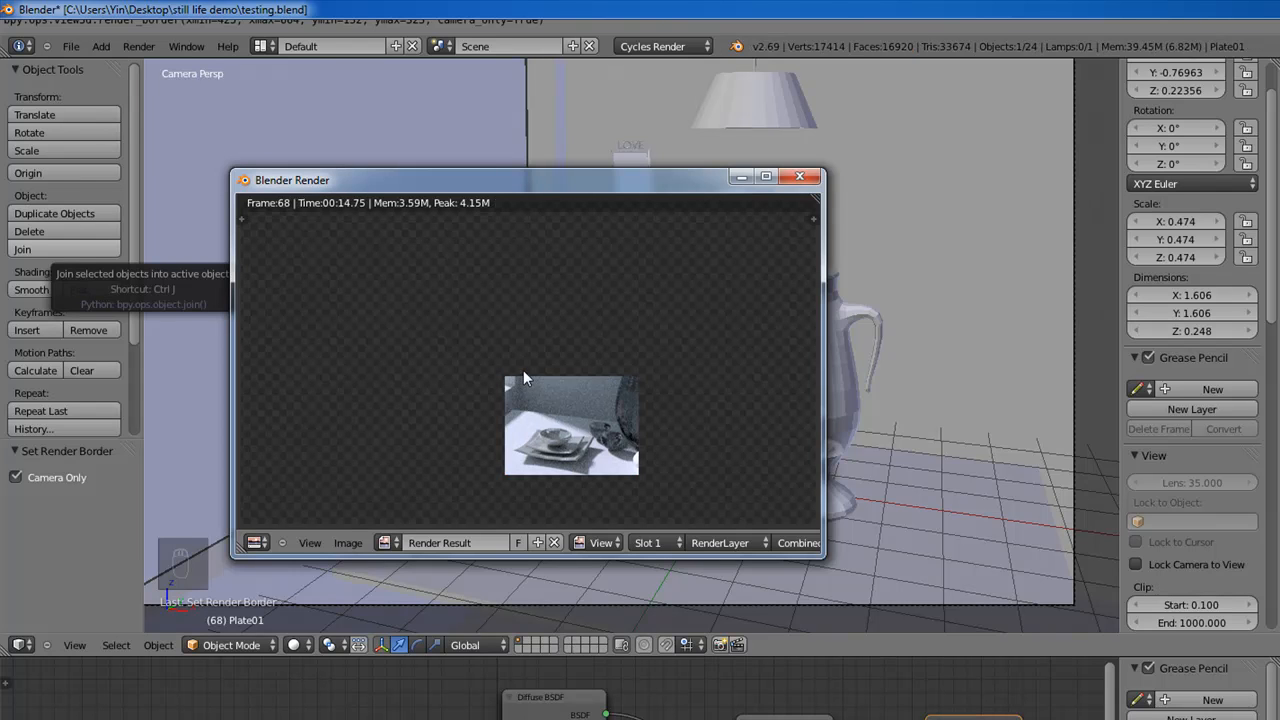
left_click_drag(645, 180, 776, 170)
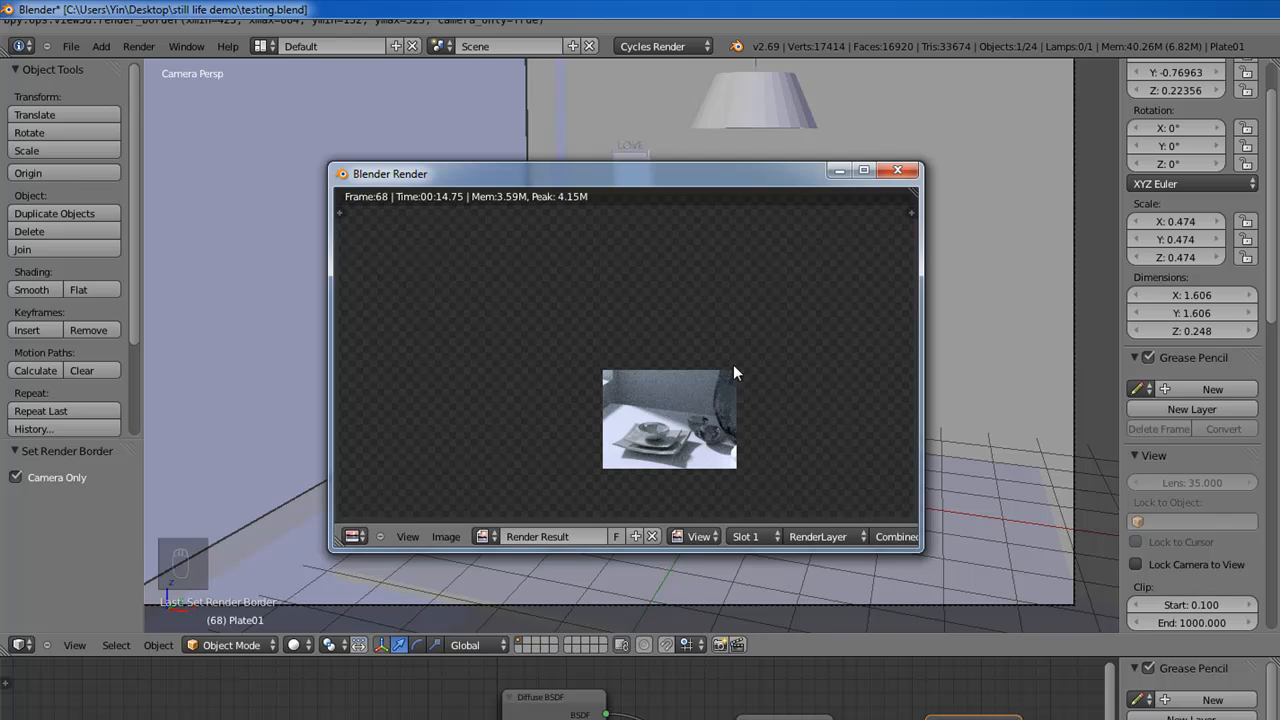
left_click(896, 170)
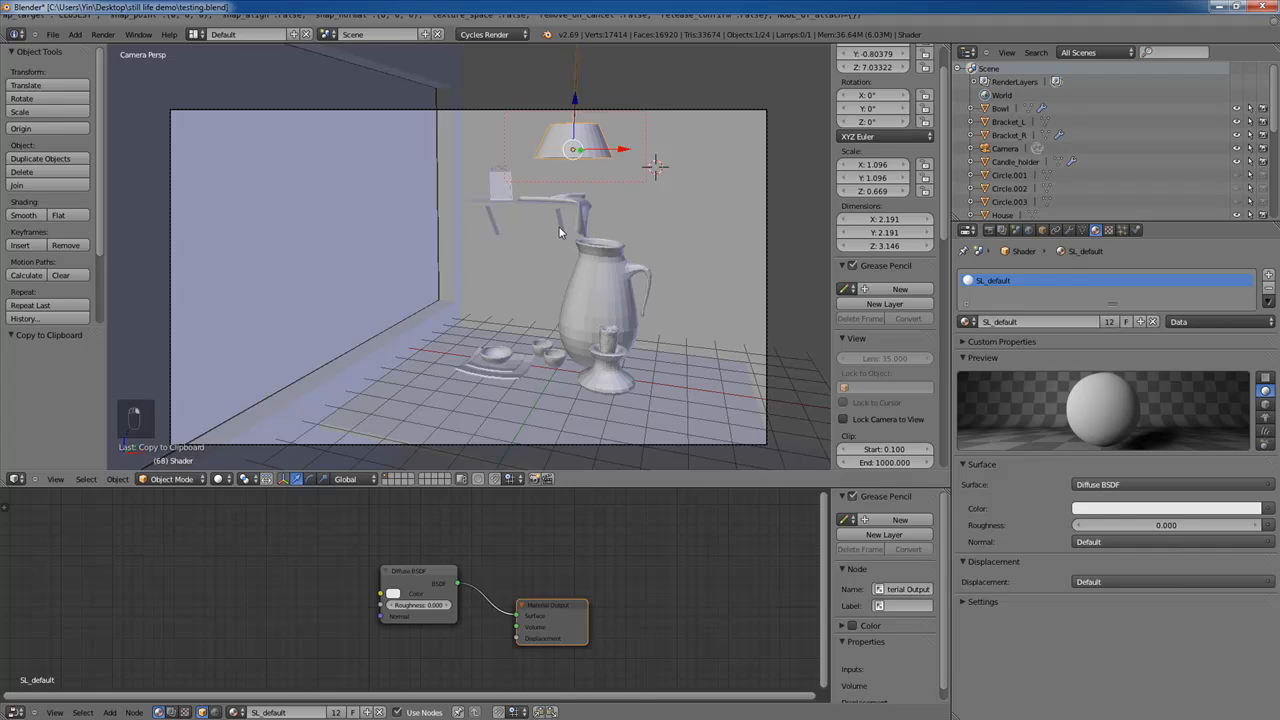
- Examine the left shelf bracket, the LOVE lettering and the photo frame up close
left_click(560, 232)
left_click(492, 222)
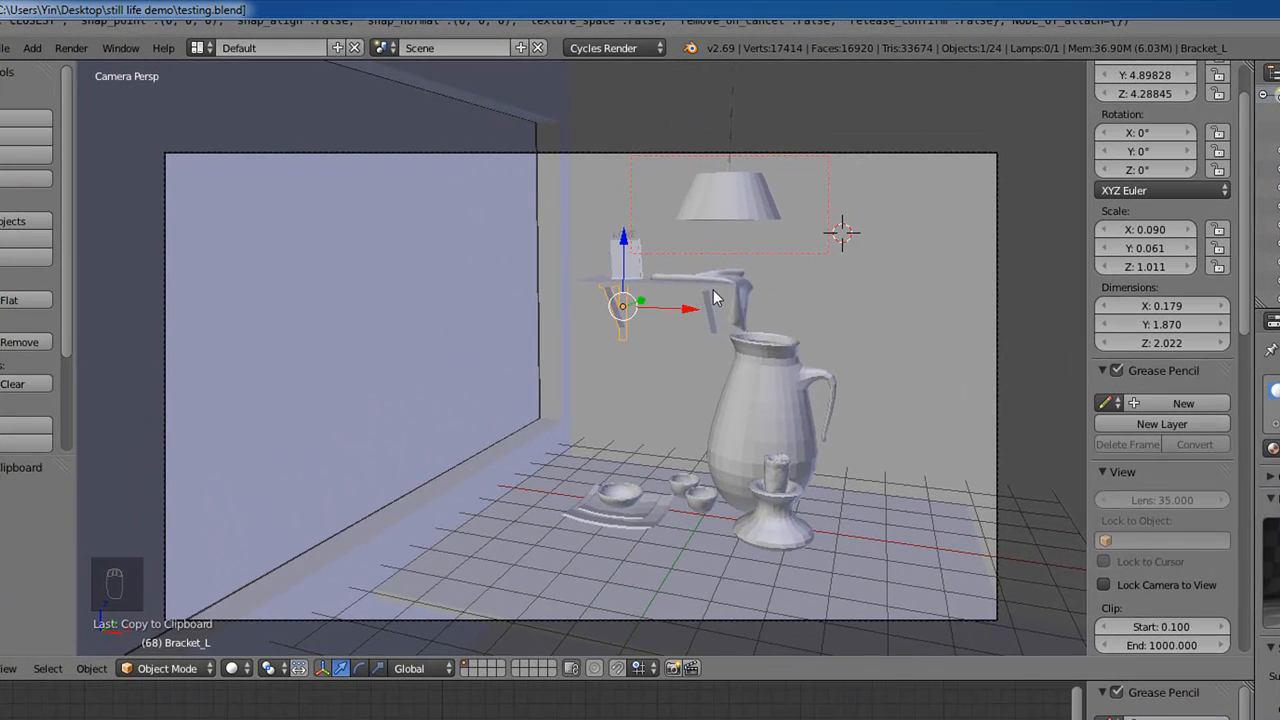
scroll(640, 250, "up", 5)
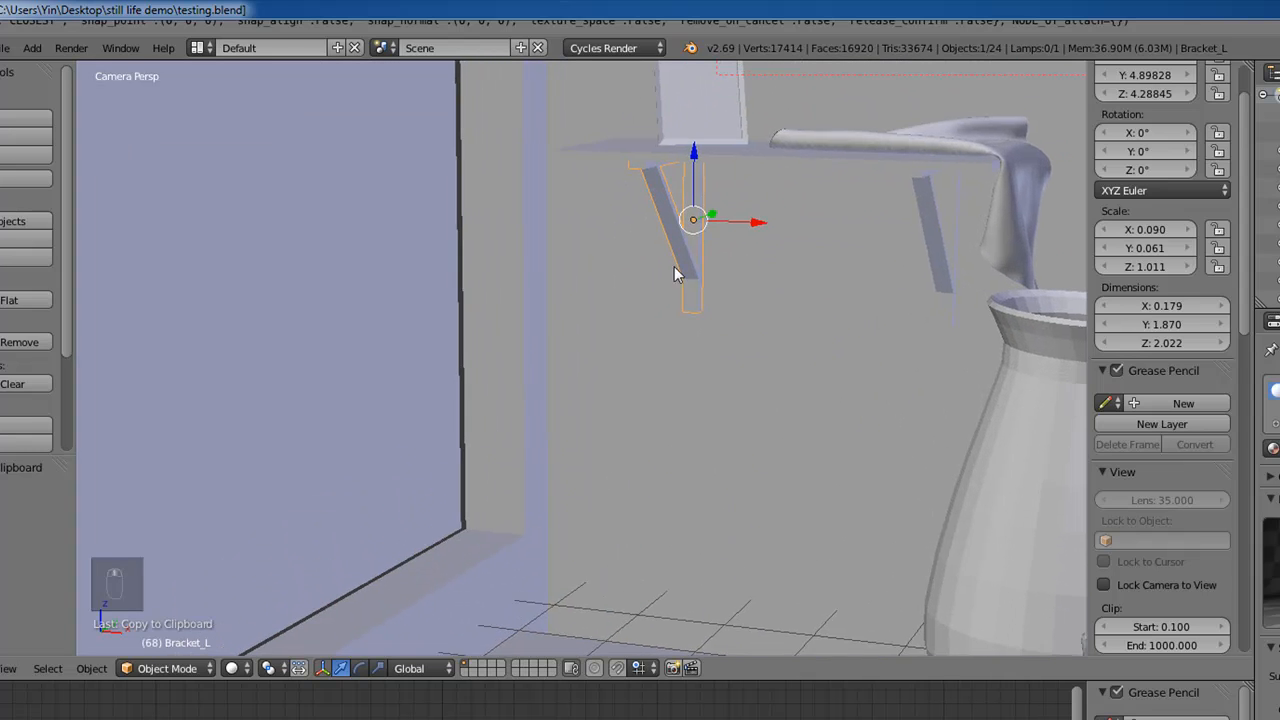
middle_click_drag(708, 218, 580, 440, "shift")
scroll(590, 375, "up", 3)
middle_click_drag(552, 242, 565, 282, "shift")
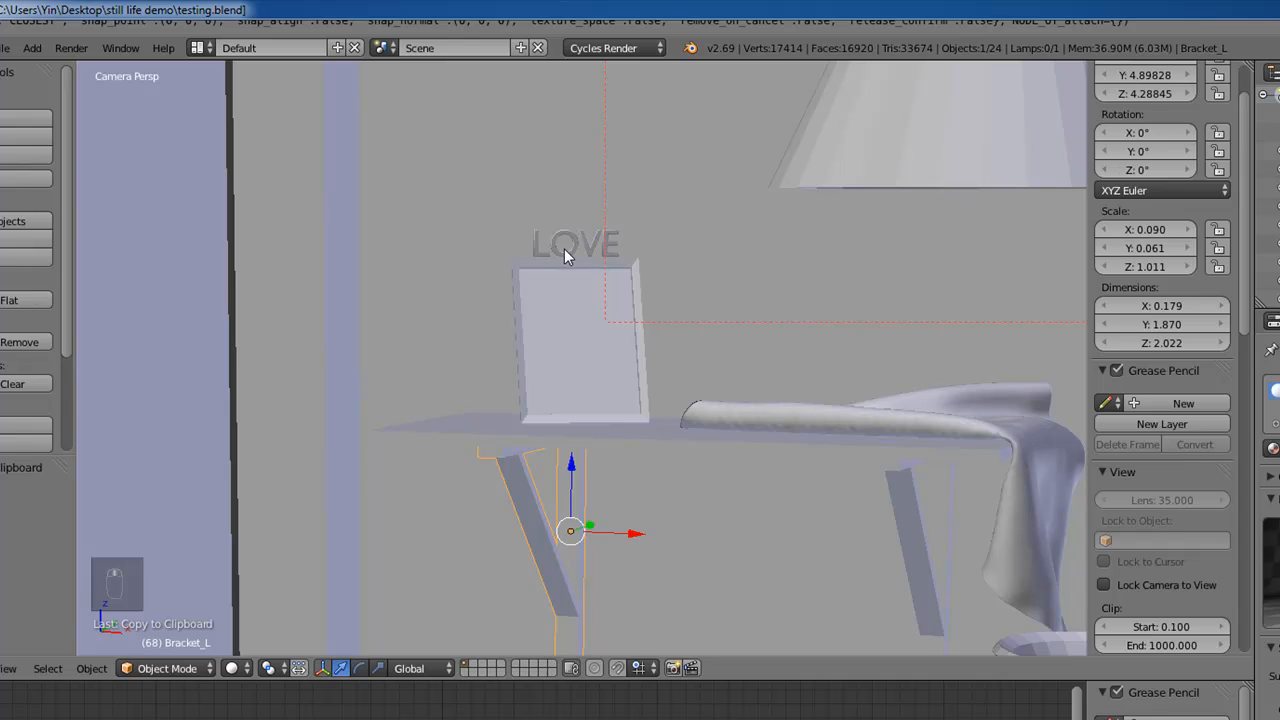
right_click(564, 248)
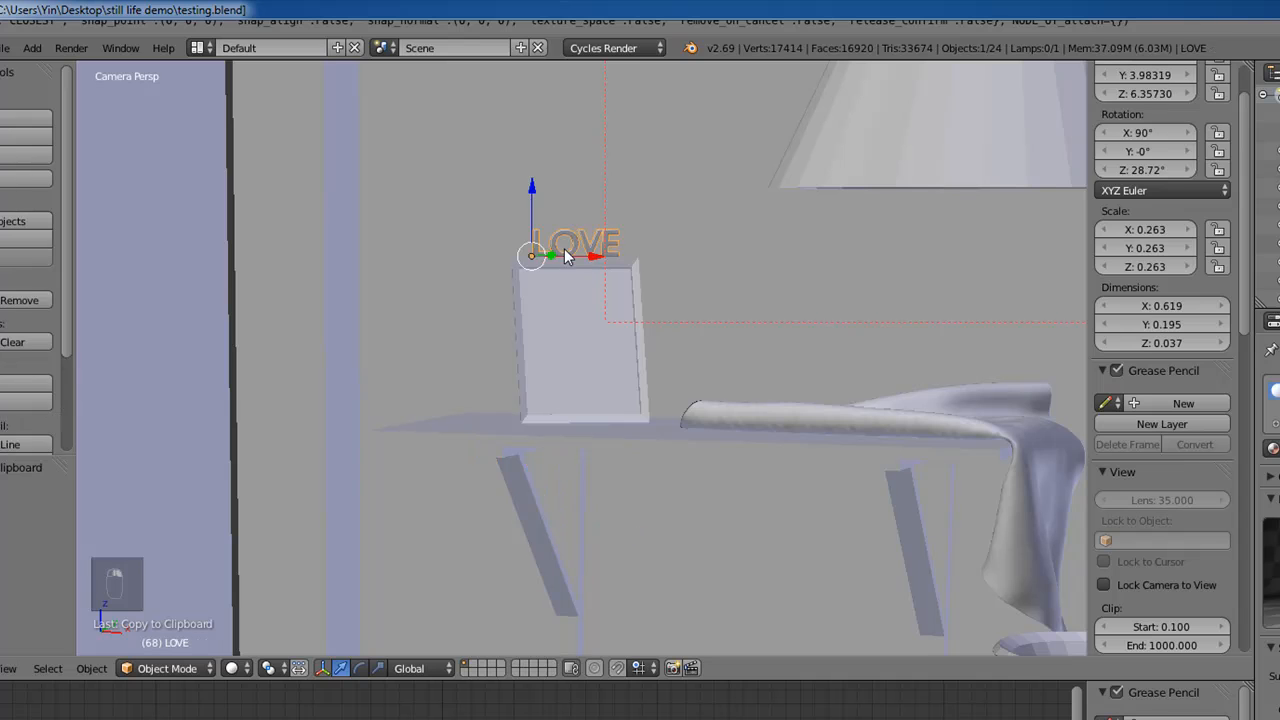
right_click(592, 284)
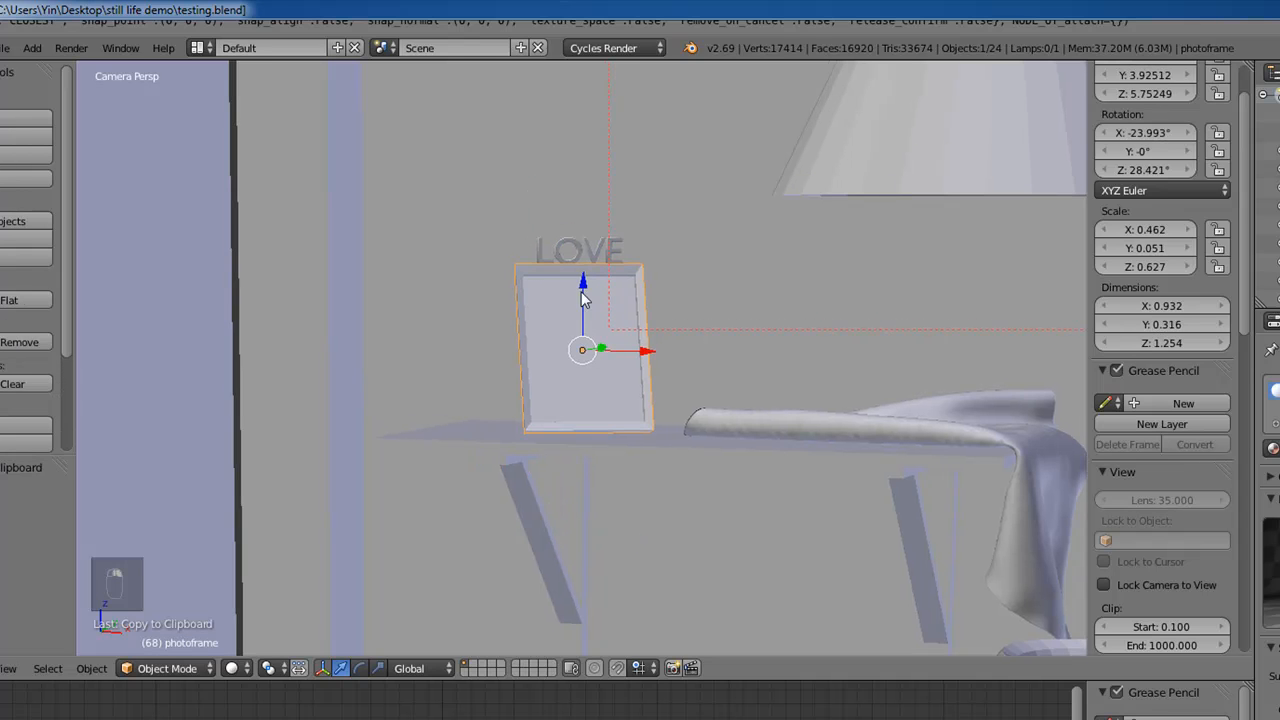
right_click(580, 255)
middle_click_drag(555, 325, 553, 359, "shift")
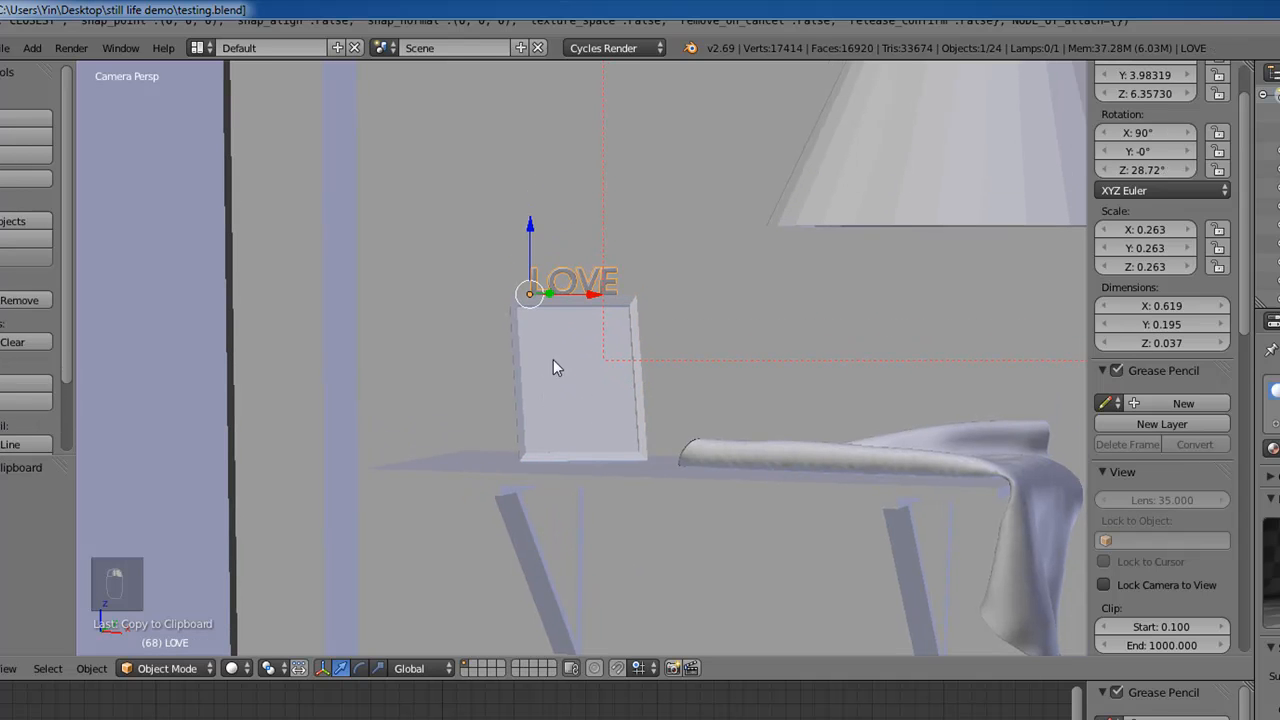
right_click(532, 312)
- Remove the SL_default material from the hanging lampshade and create a new material for it
middle_click_drag(588, 483, 633, 233, "shift")
scroll(633, 233, "down", 3)
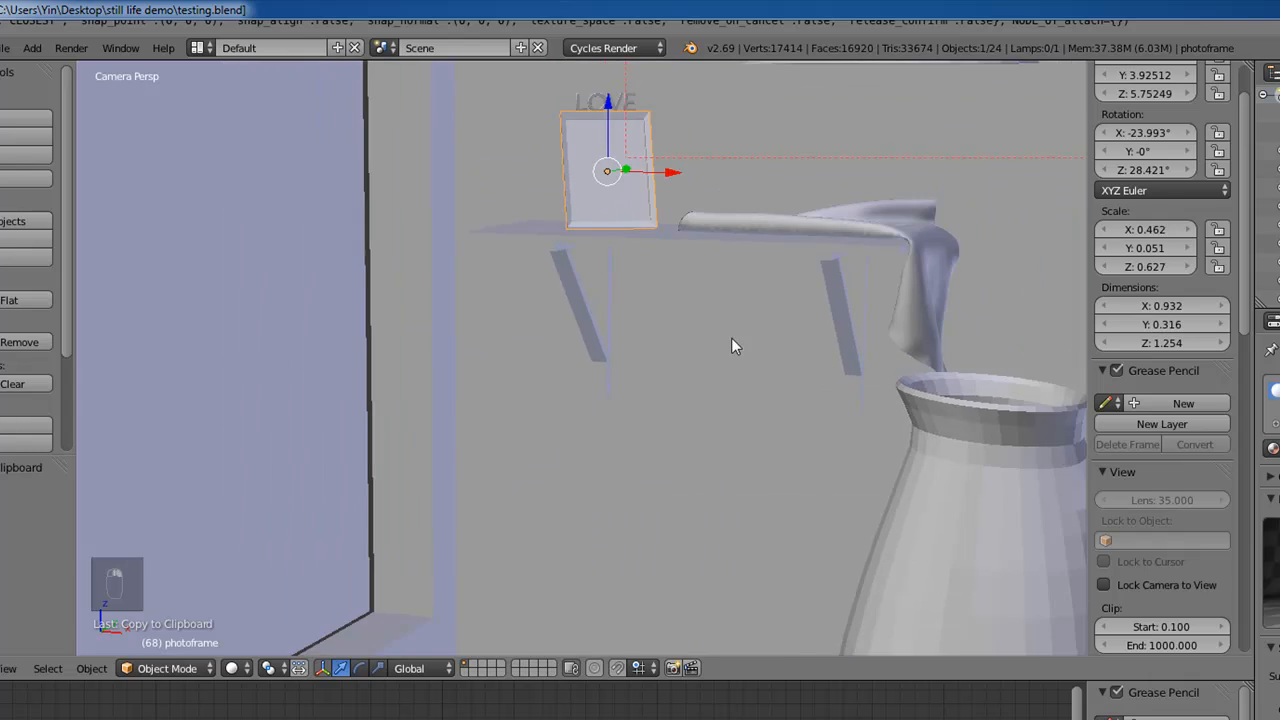
middle_click_drag(761, 346, 638, 312, "shift")
scroll(637, 312, "down", 3)
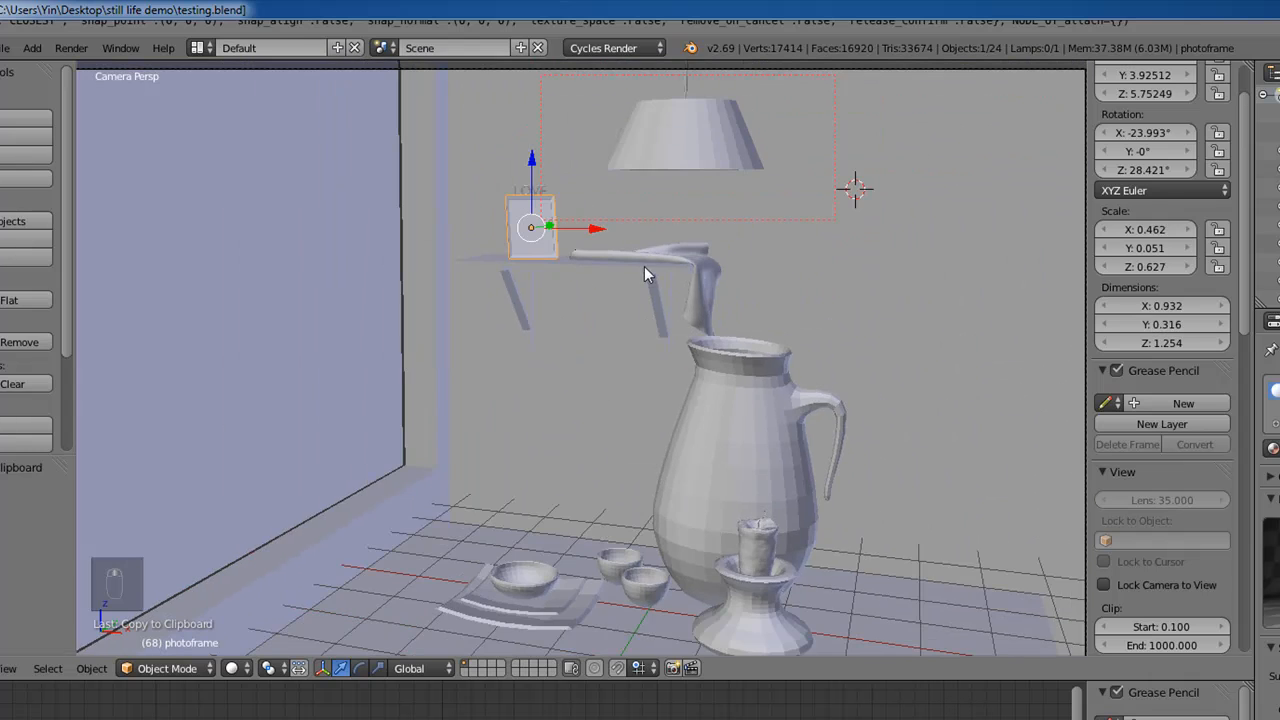
scroll(629, 308, "up", 2)
middle_click_drag(644, 266, 669, 283, "shift")
scroll(624, 364, "down", 2)
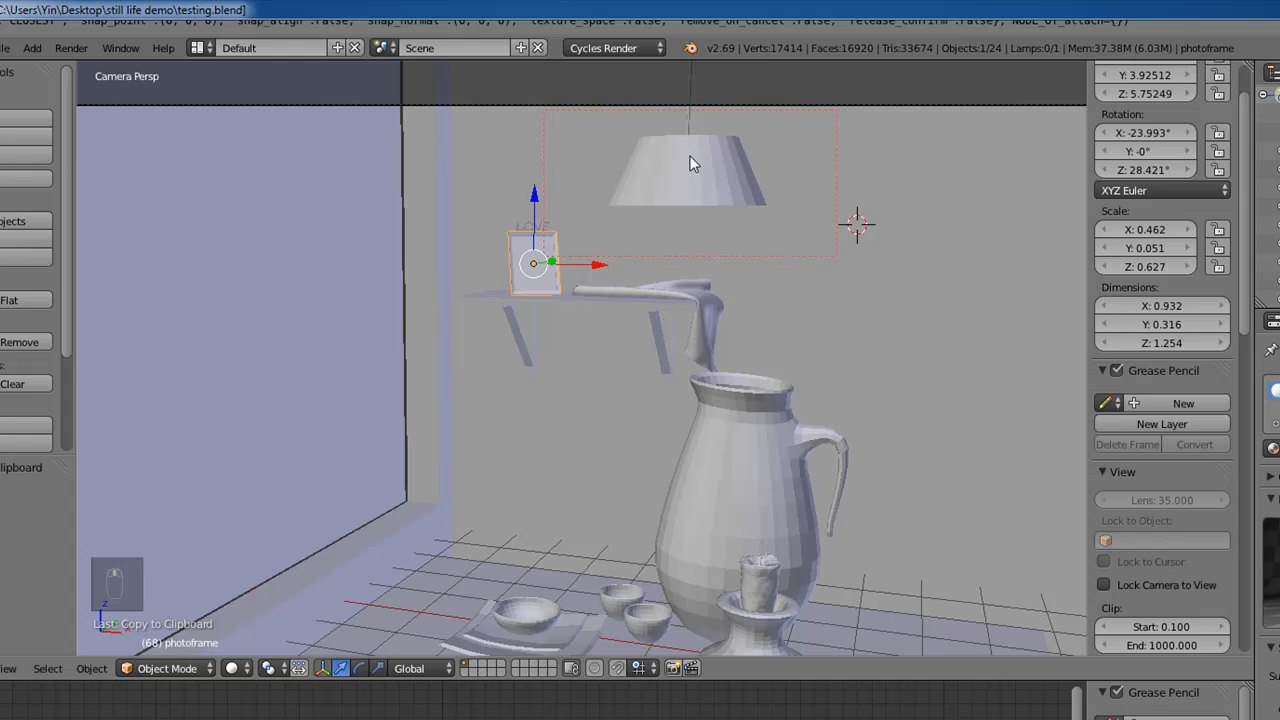
middle_click_drag(718, 211, 692, 285, "shift")
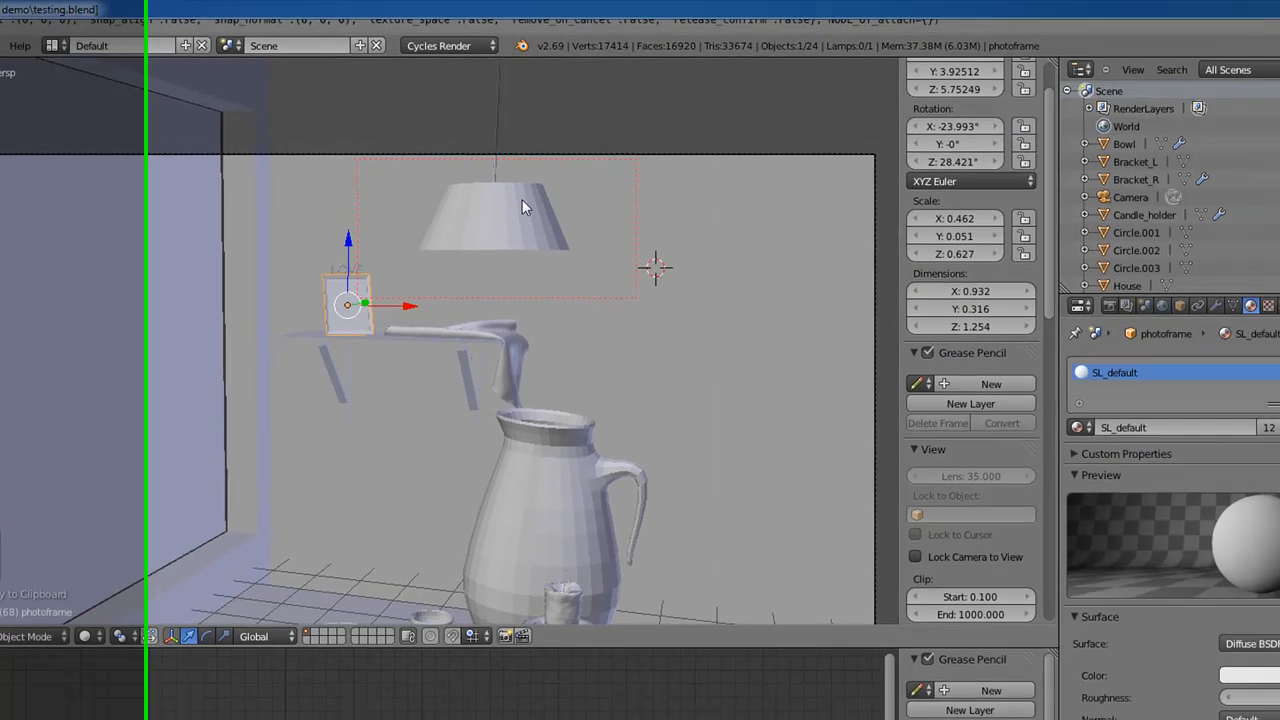
right_click(660, 228)
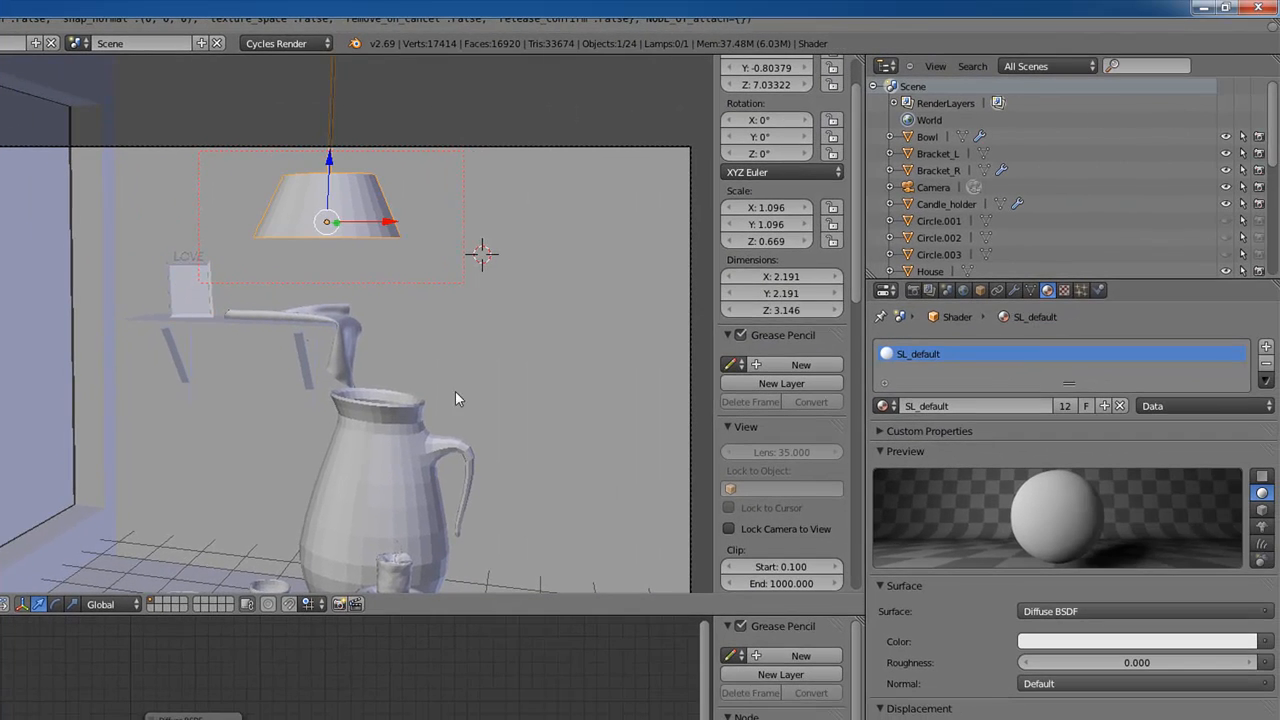
right_click(350, 202)
right_click(349, 214)
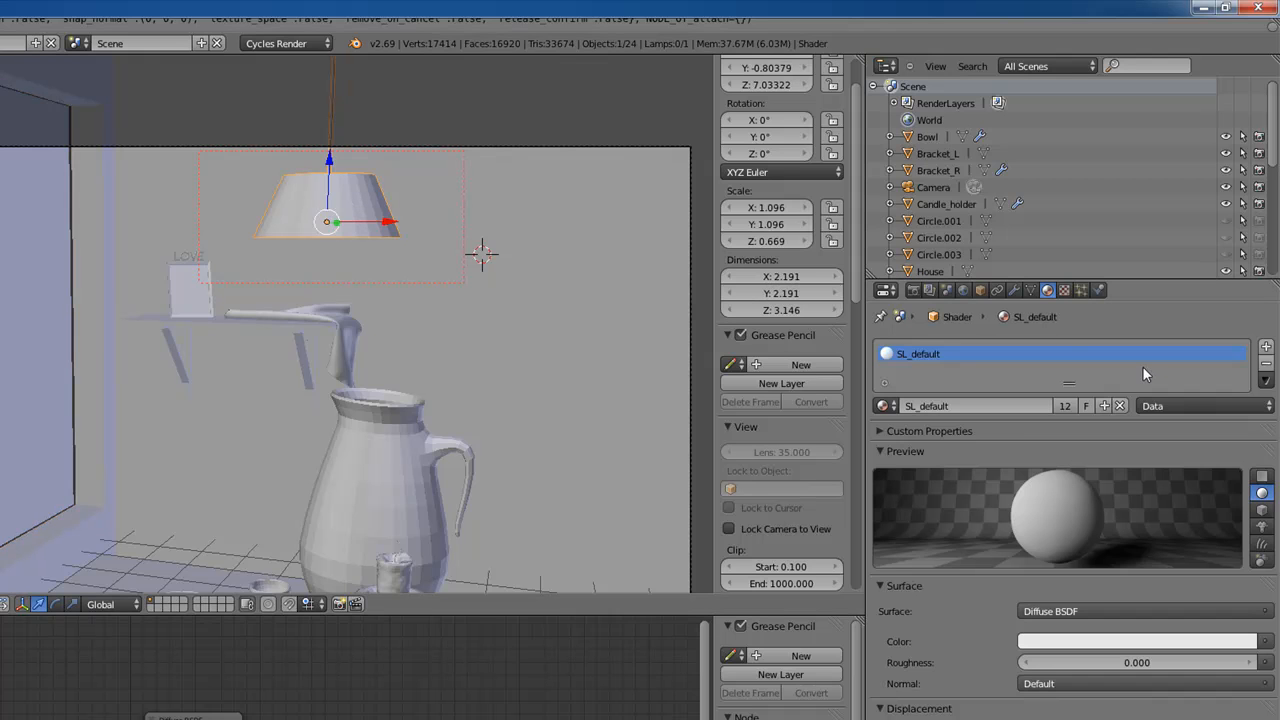
left_click(1267, 364)
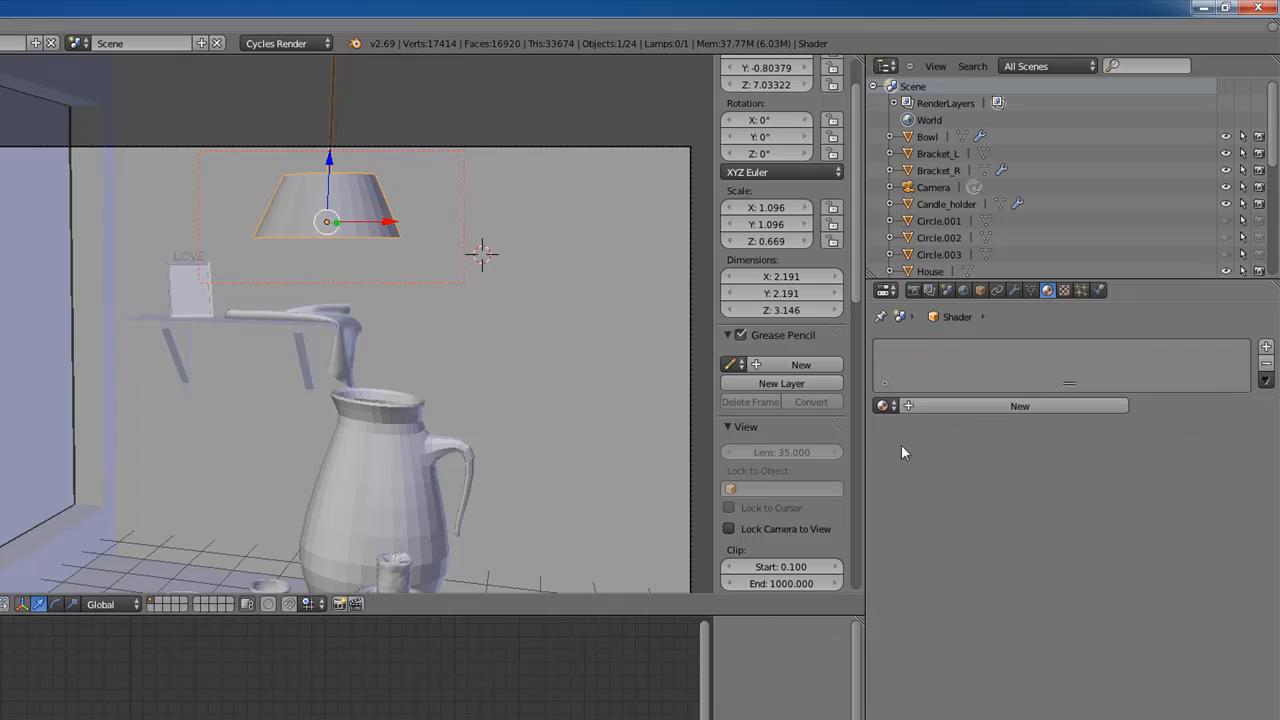
left_click(934, 405)
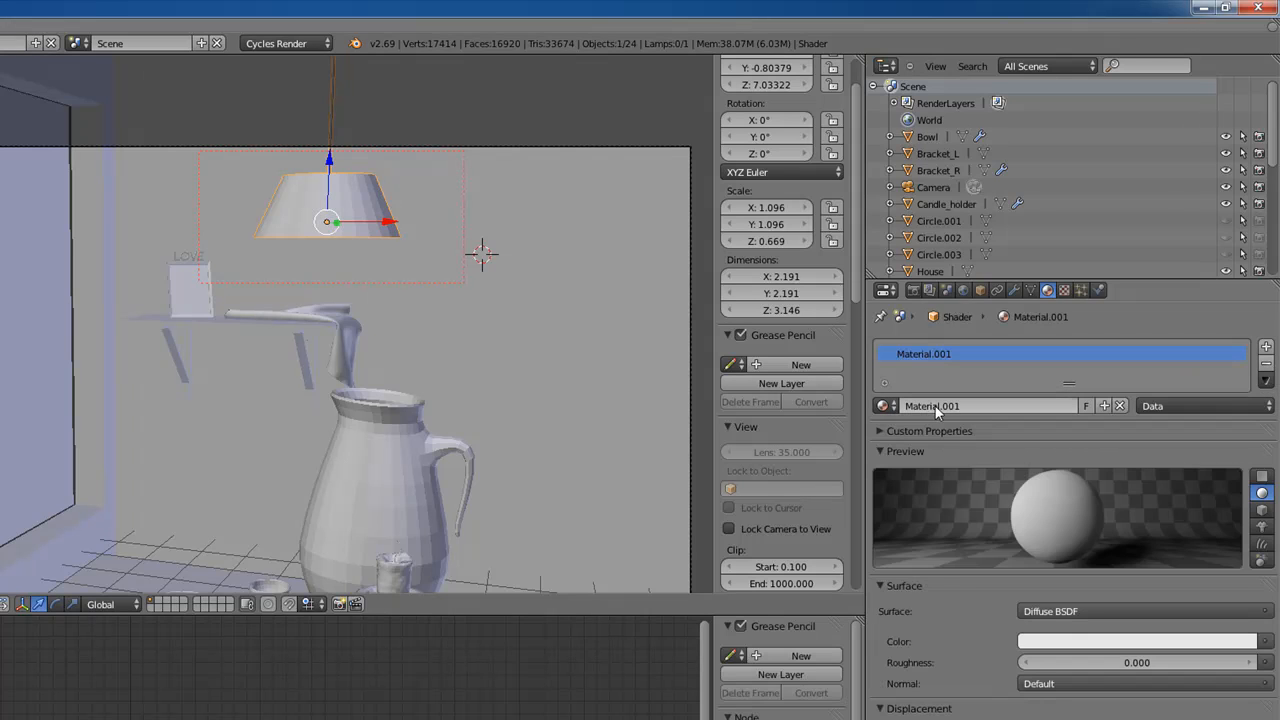
- Rename the lampshade's new material SL_Metal
left_click(986, 411)
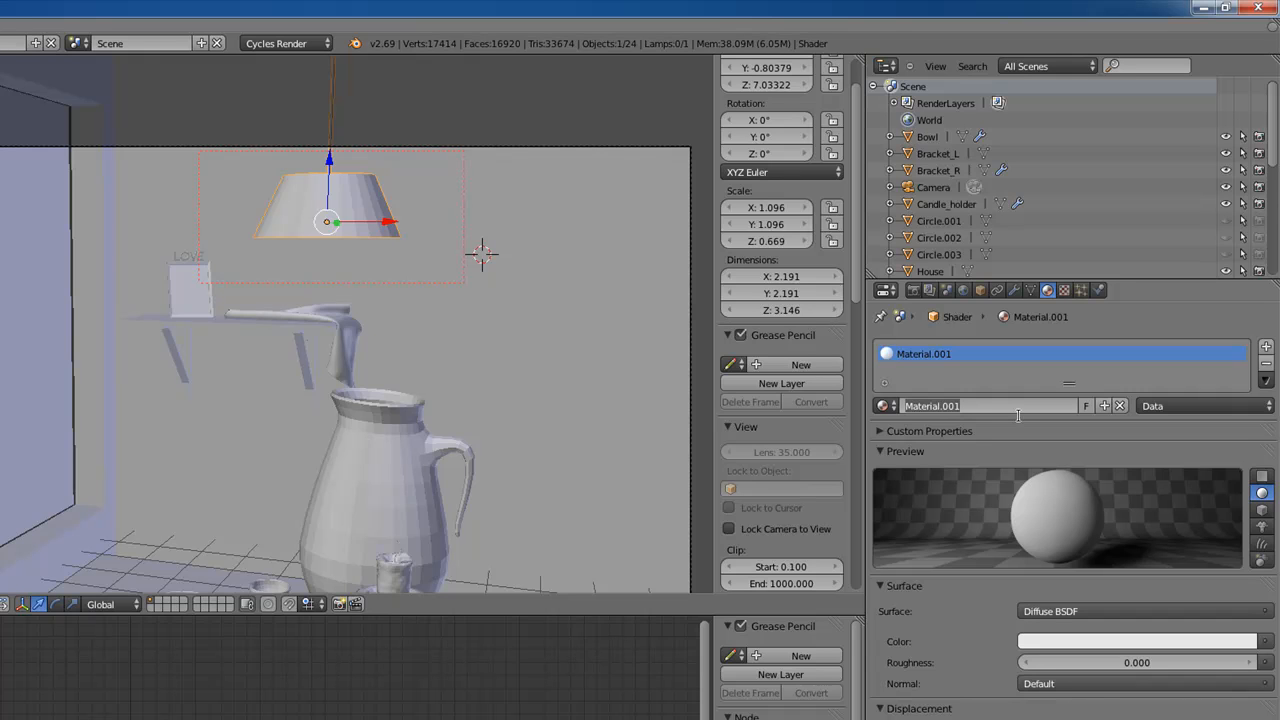
type("M")
key("BackSpace")
key("BackSpace")
key("BackSpace")
key("BackSpace")
type("SL_Metal")
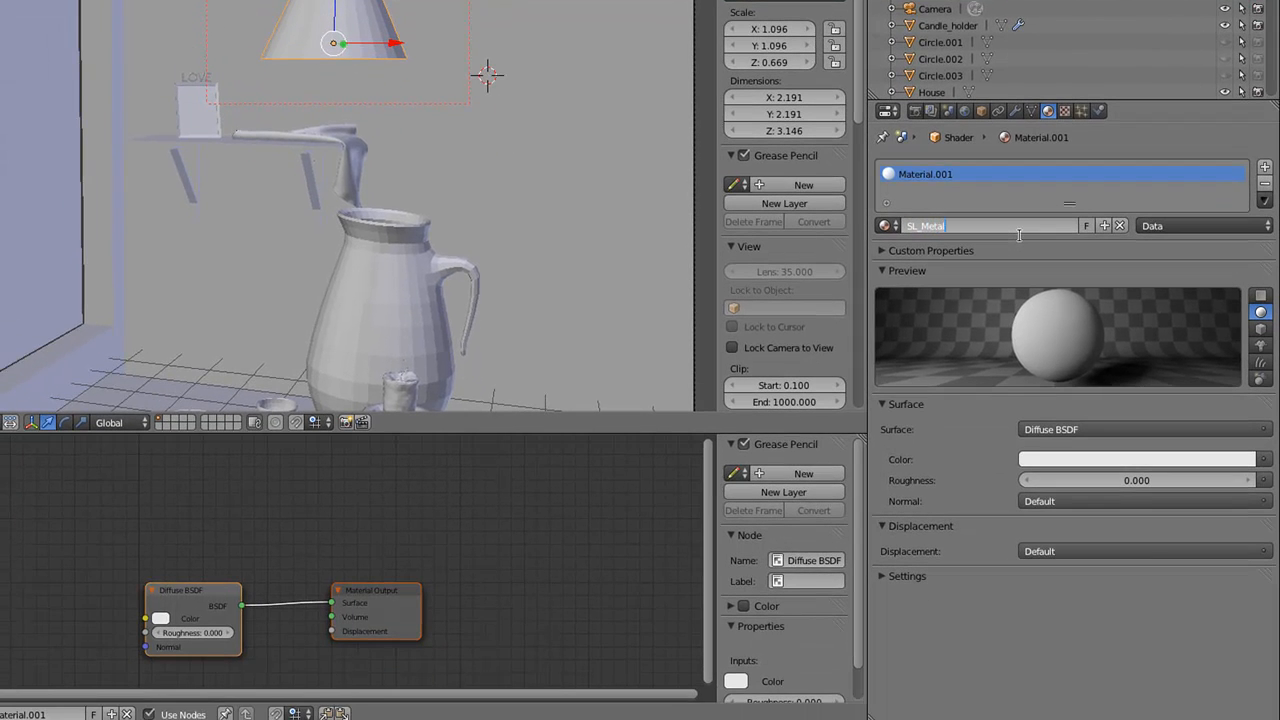
key("Return")
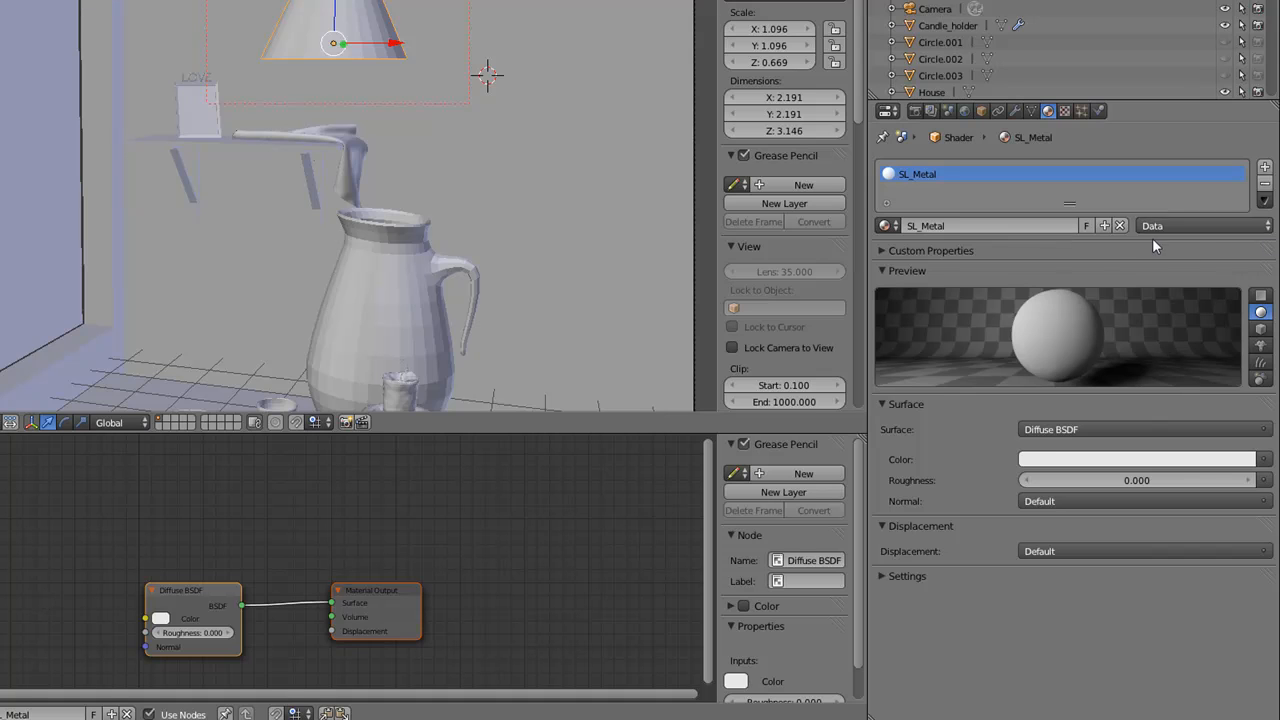
- Space out the Diffuse BSDF and Material Output nodes, and change the SL_Metal surface shader to Anisotropic BSDF
left_click(177, 591)
left_click_drag(183, 591, 183, 555)
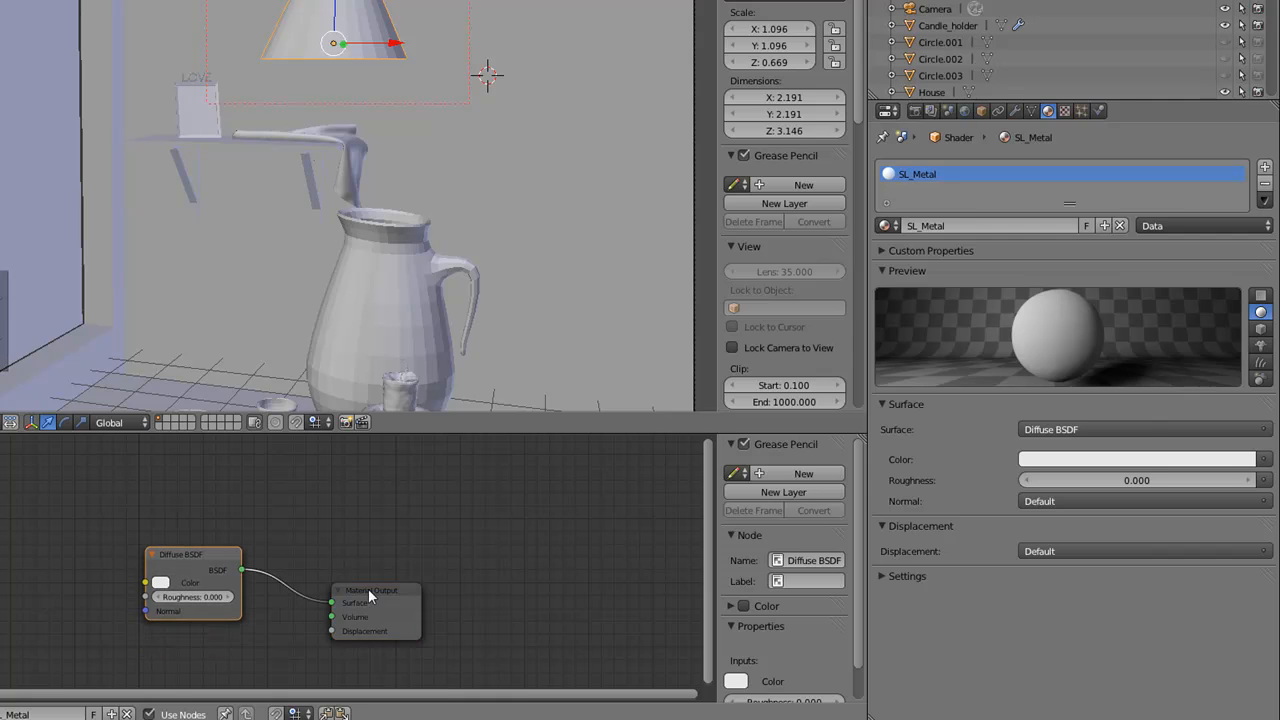
left_click_drag(368, 588, 397, 540)
left_click(1105, 430)
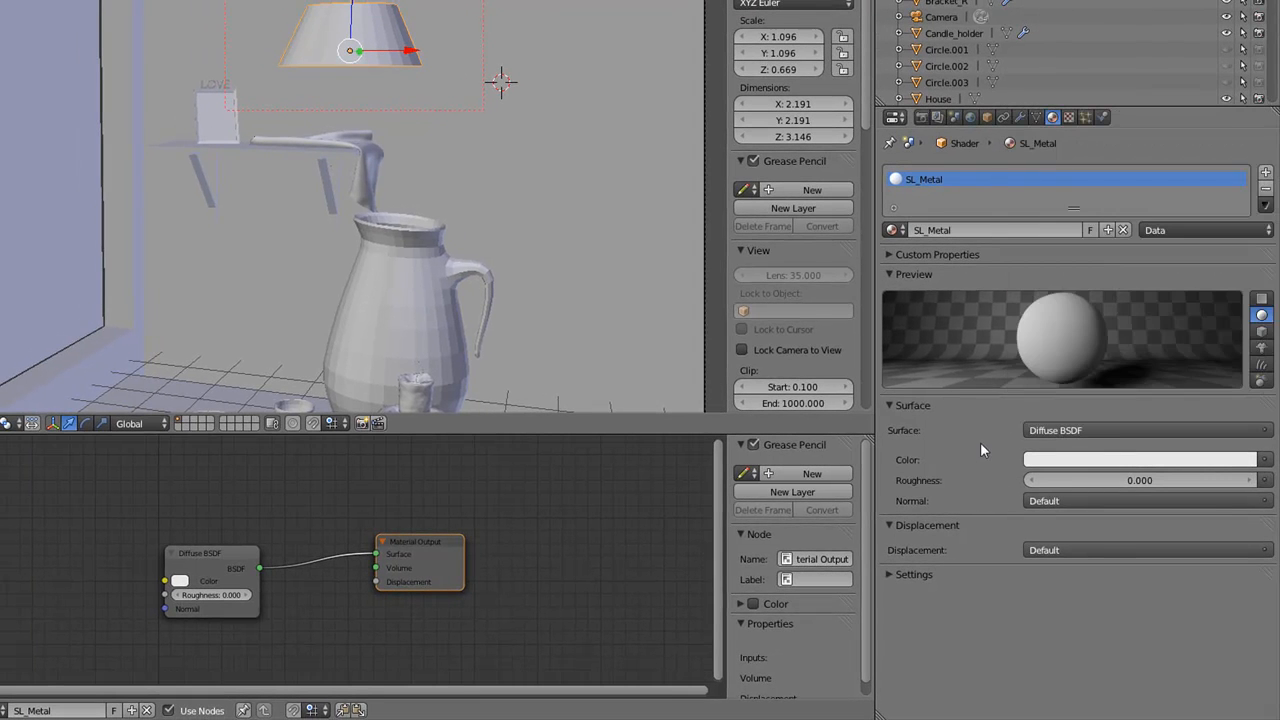
left_click(1094, 429)
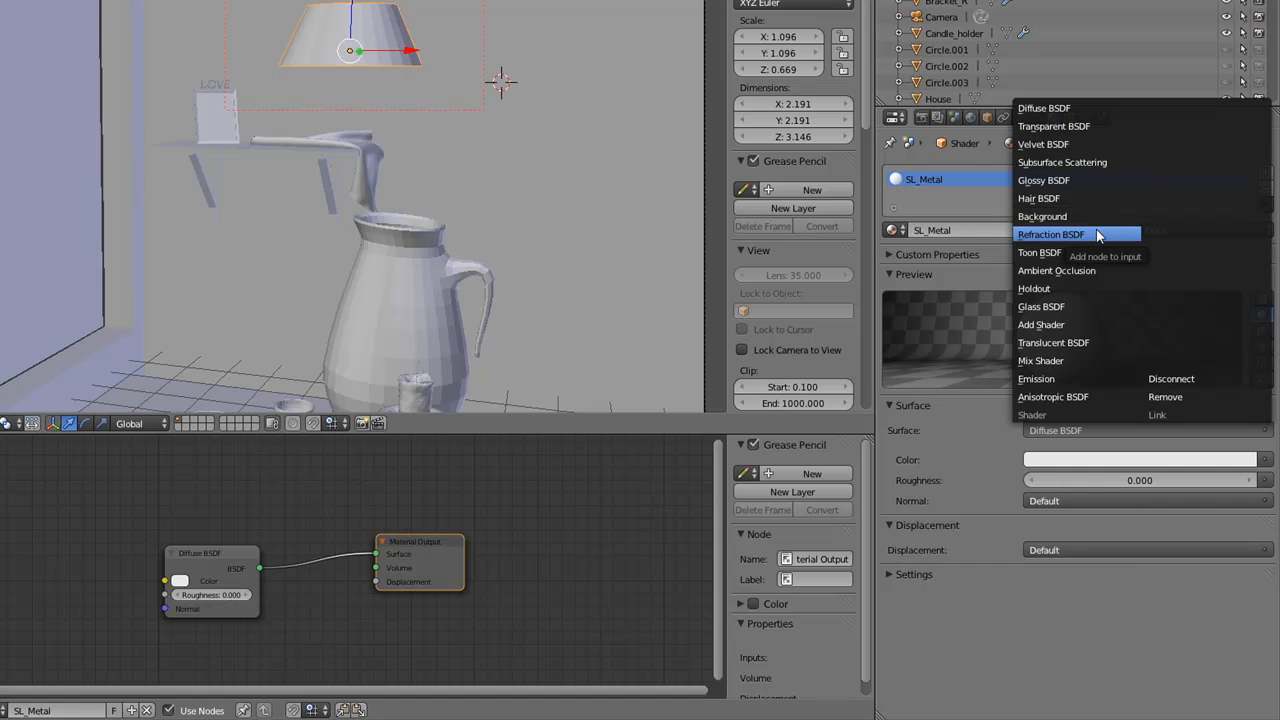
left_click(1070, 398)
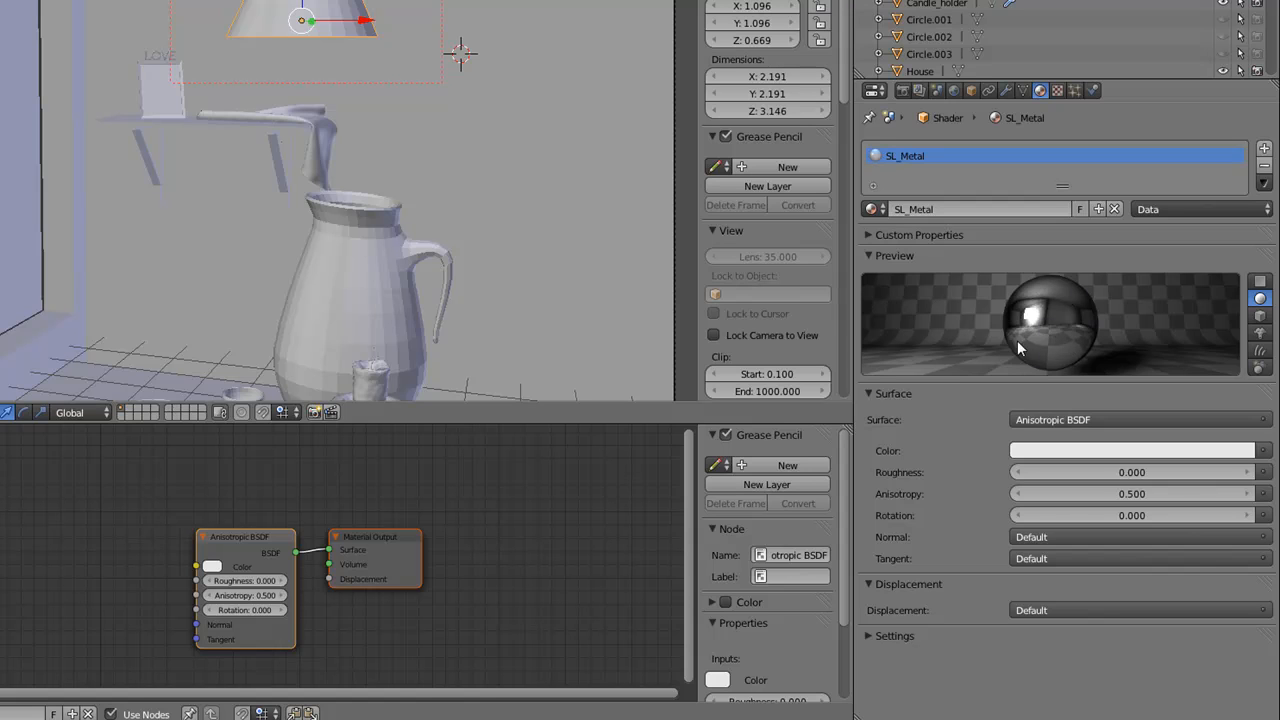
- Tidy the SL_Metal node layout, moving the Anisotropic BSDF and Material Output nodes apart
left_click_drag(252, 533, 184, 508)
left_click_drag(397, 540, 431, 530)
key("ctrl+c")
key("ctrl+c")
left_click(229, 515)
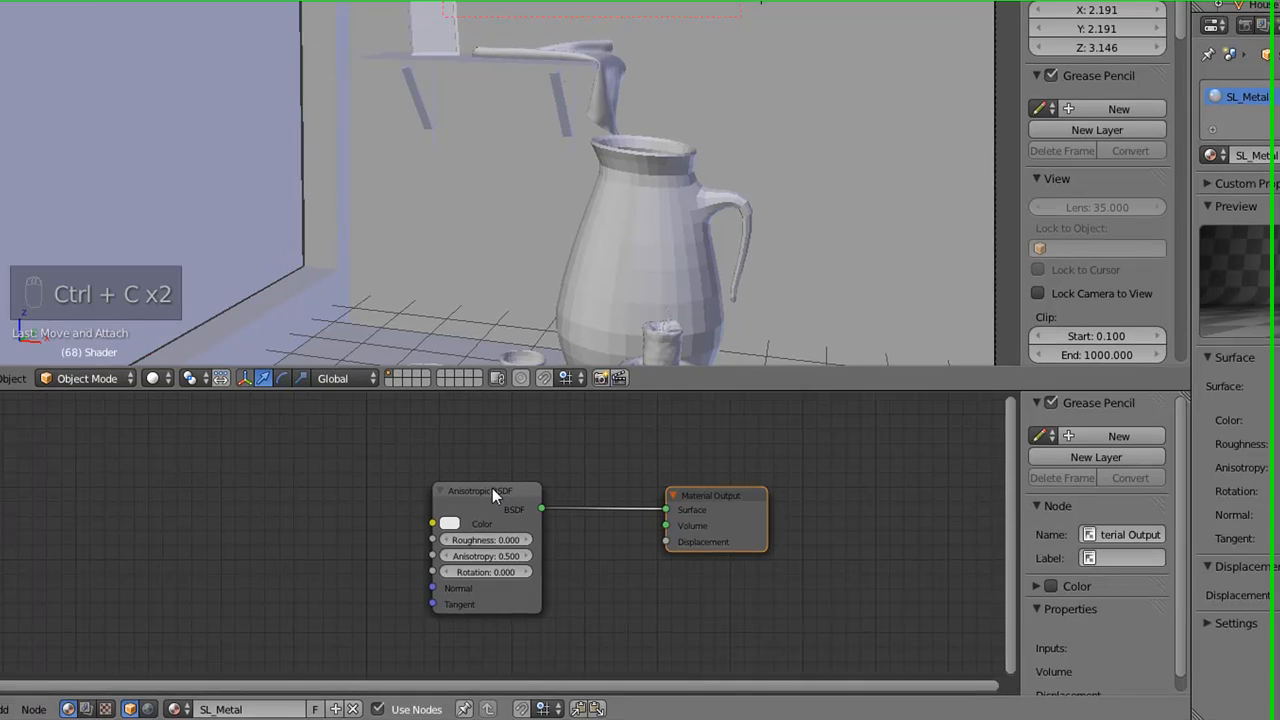
key("ctrl+c")
left_click_drag(533, 491, 552, 489)
key("ctrl+c")
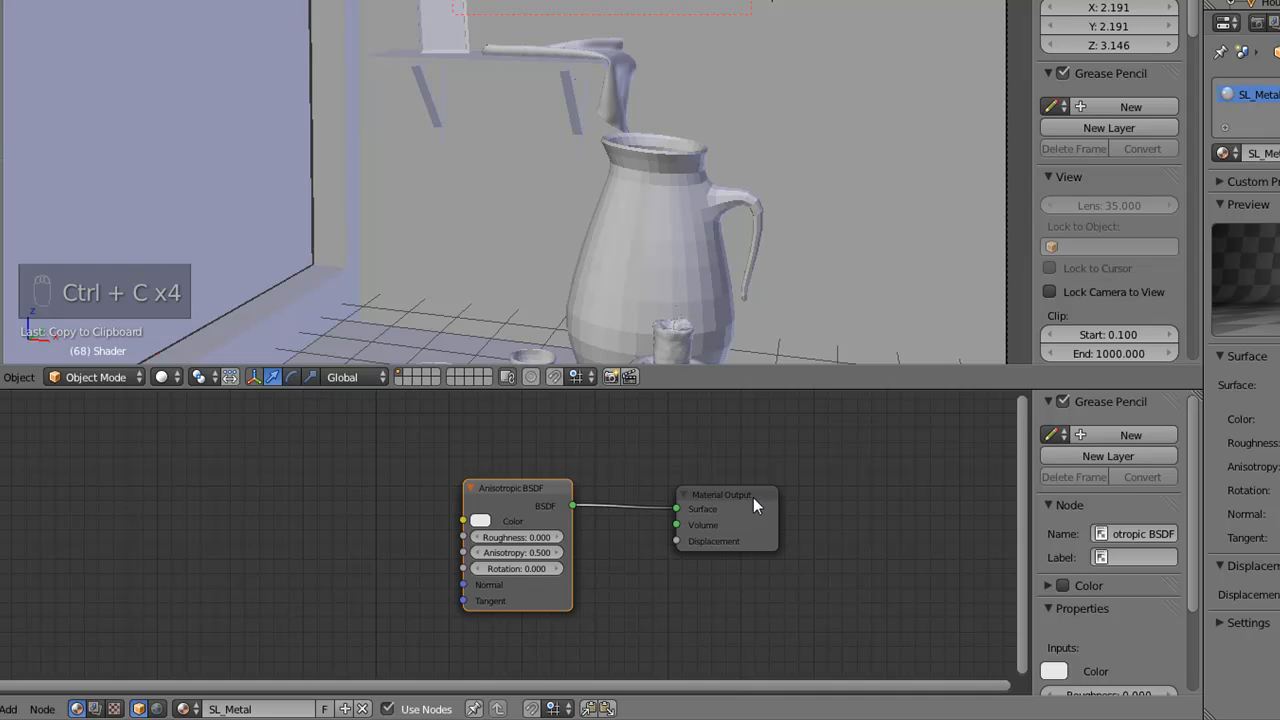
left_click_drag(742, 495, 739, 507)
key("ctrl+c")
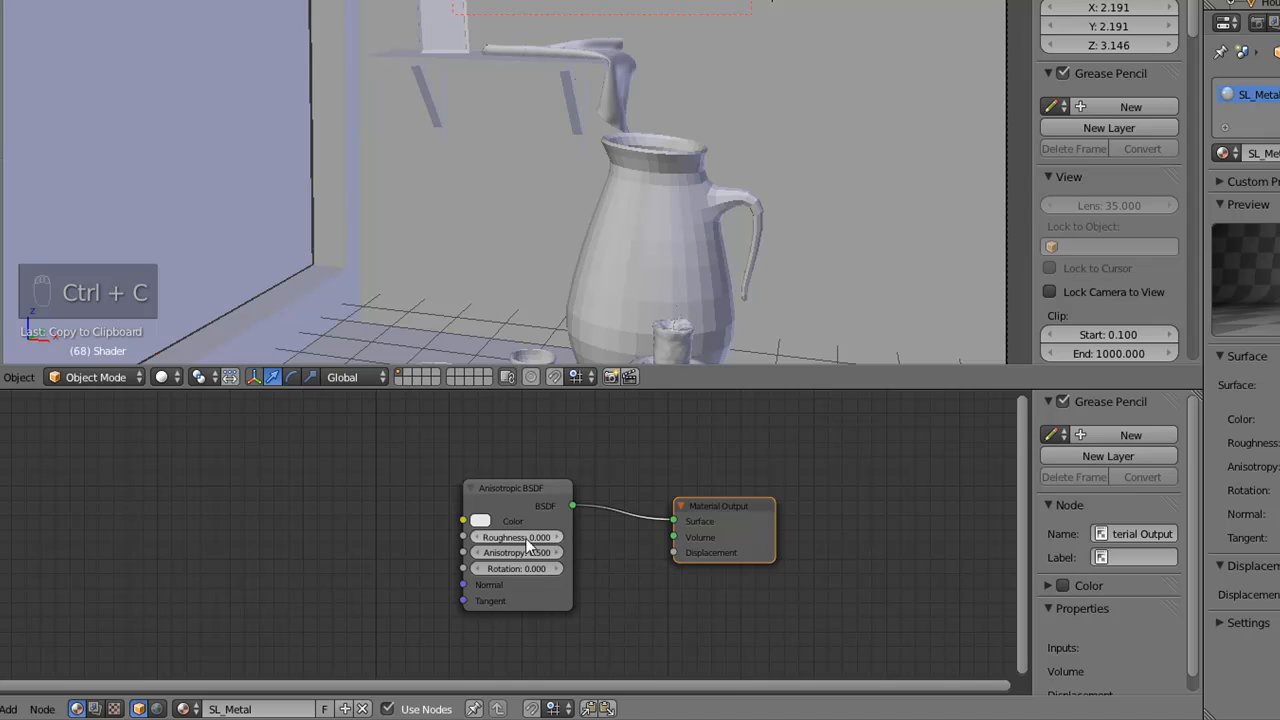
- Try the Anisotropic BSDF with Roughness at 1 and Anisotropy raised to 1.000
left_click(533, 538)
type("0.1")
type("1")
key("Return")
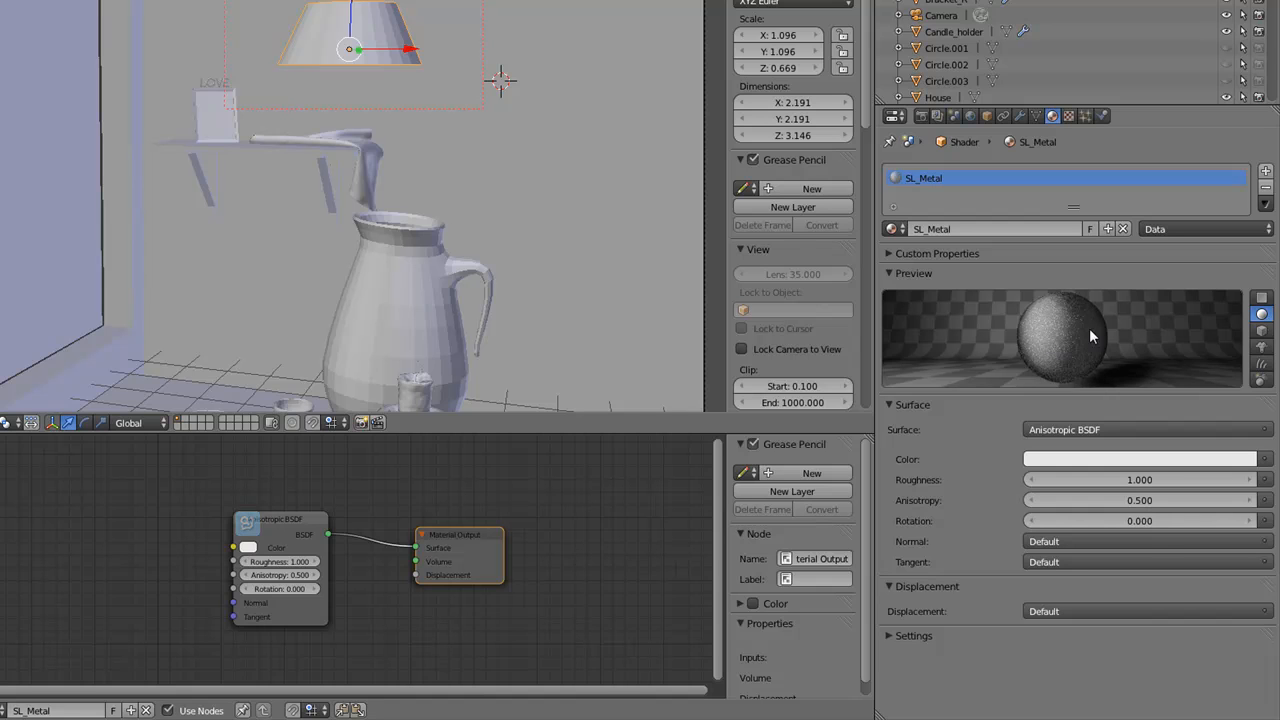
left_click(314, 577)
left_click(314, 577)
left_click(315, 578)
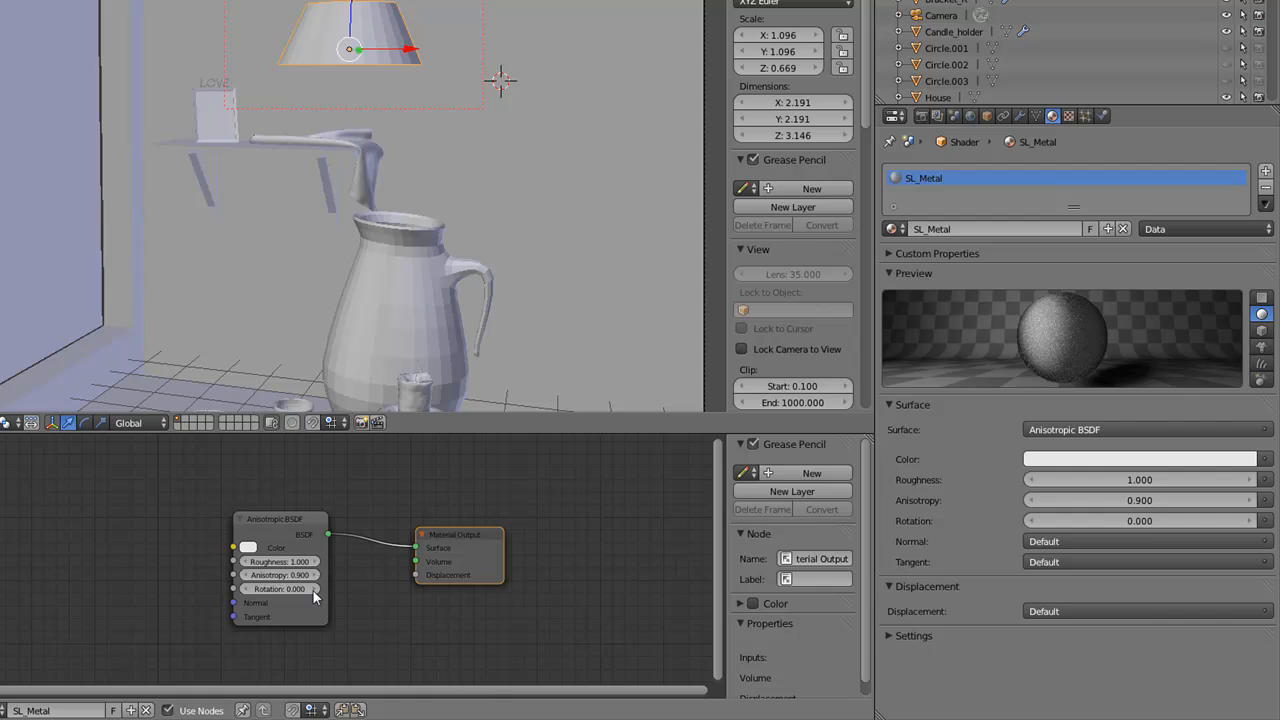
left_click(315, 578)
left_click(315, 578)
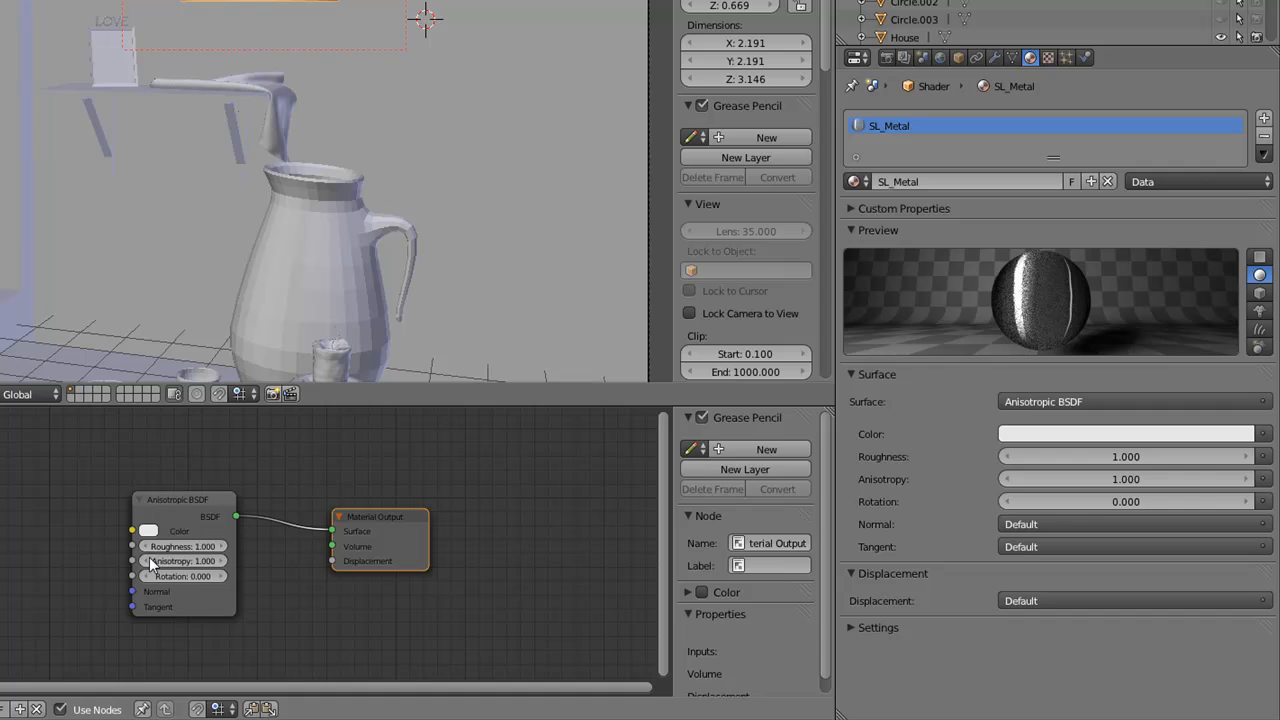
- Set the Anisotropic BSDF's Roughness to 0.000 and its Anisotropy to 0.200
key("ctrl+v")
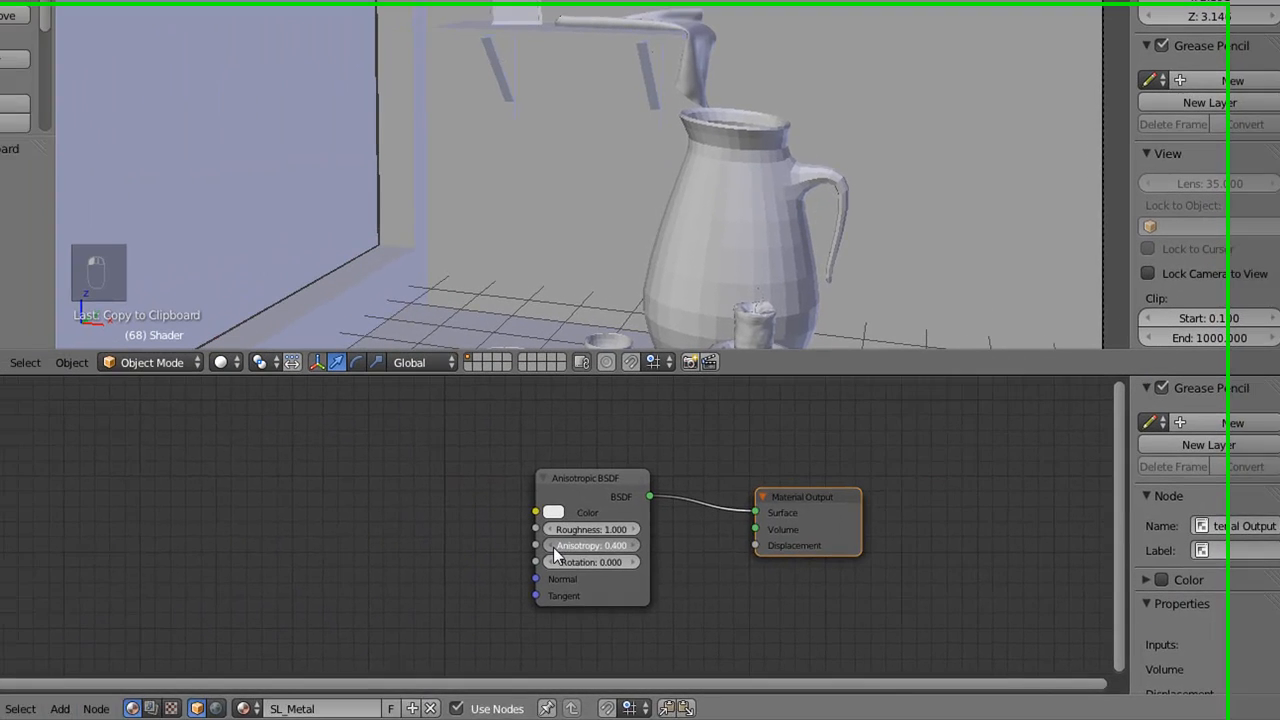
scroll(600, 546, "down", 3, "ctrl")
left_click(685, 546)
scroll(598, 535, "down", 9, "ctrl")
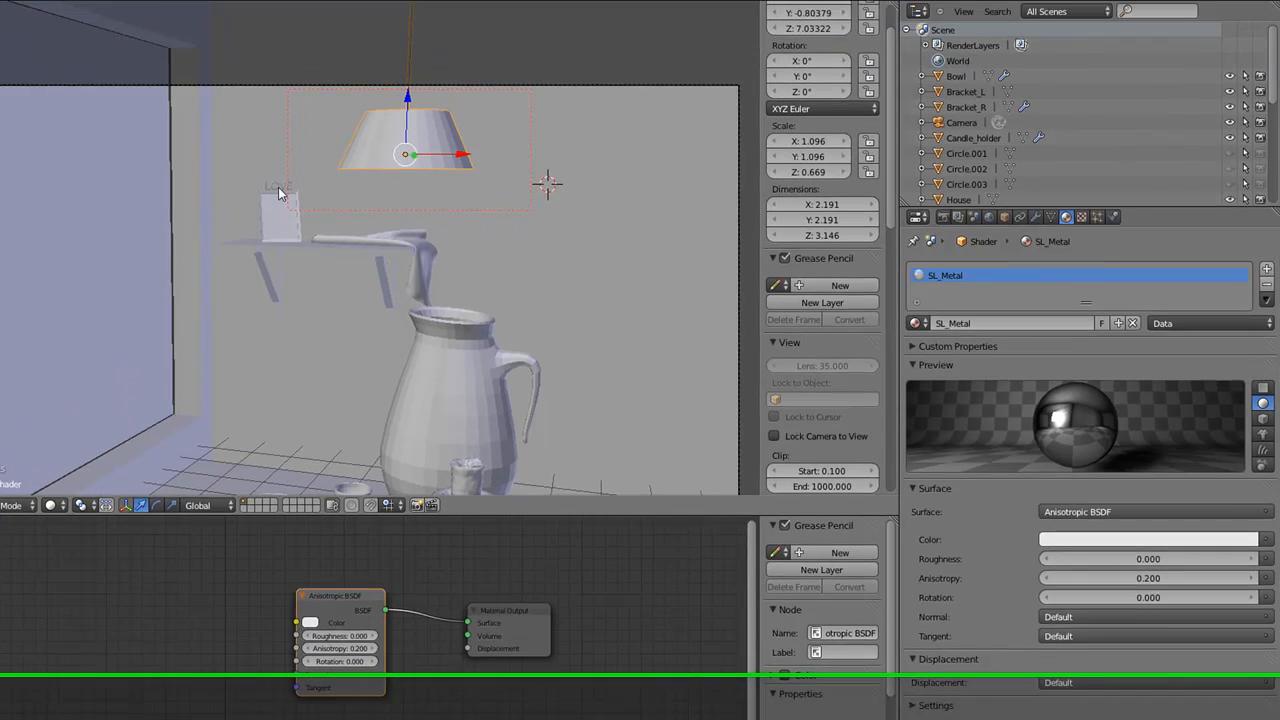
- Select the LOVE lettering above the photo frame and replace its SL_default material with SL_Metal
right_click(280, 131)
right_click(277, 238)
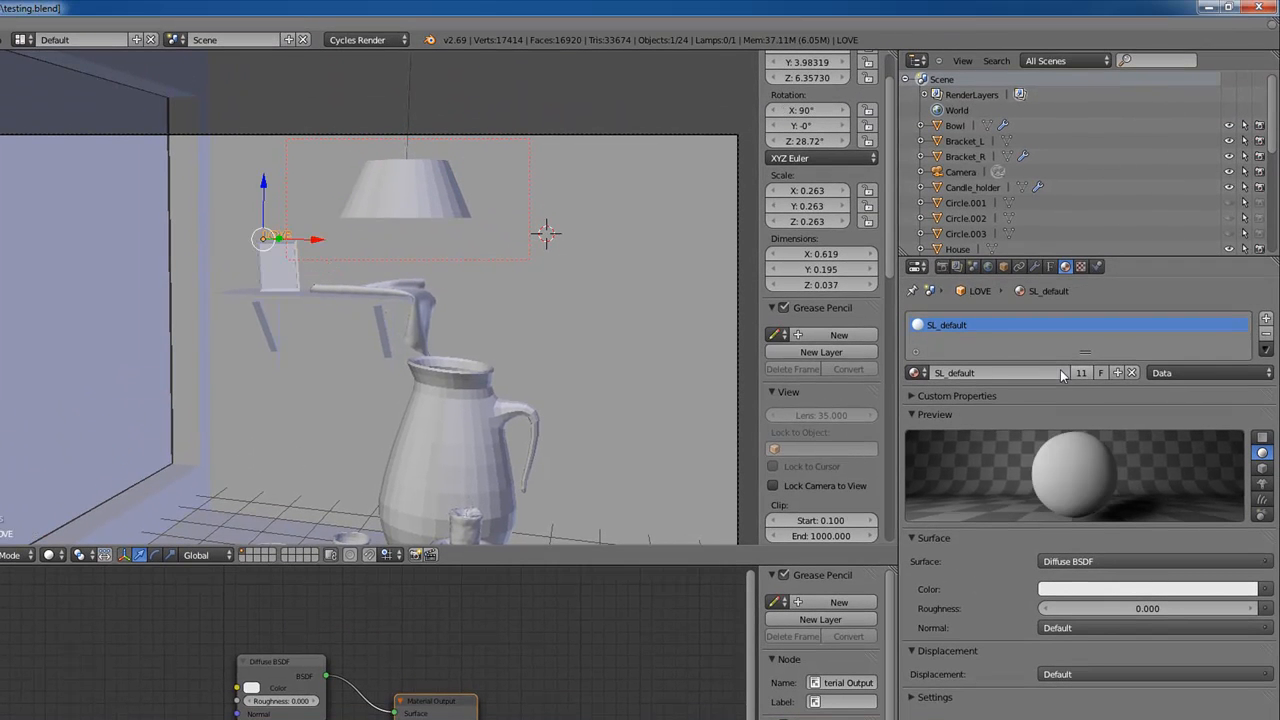
left_click(916, 373)
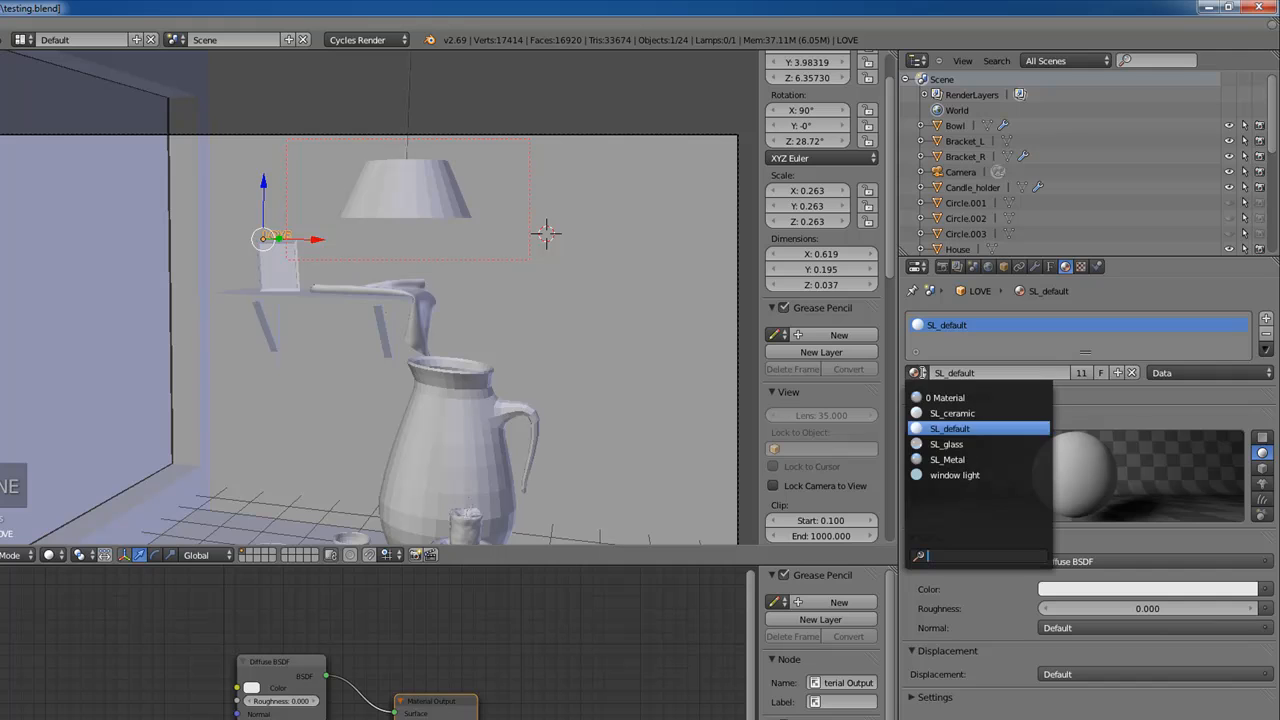
left_click(955, 460)
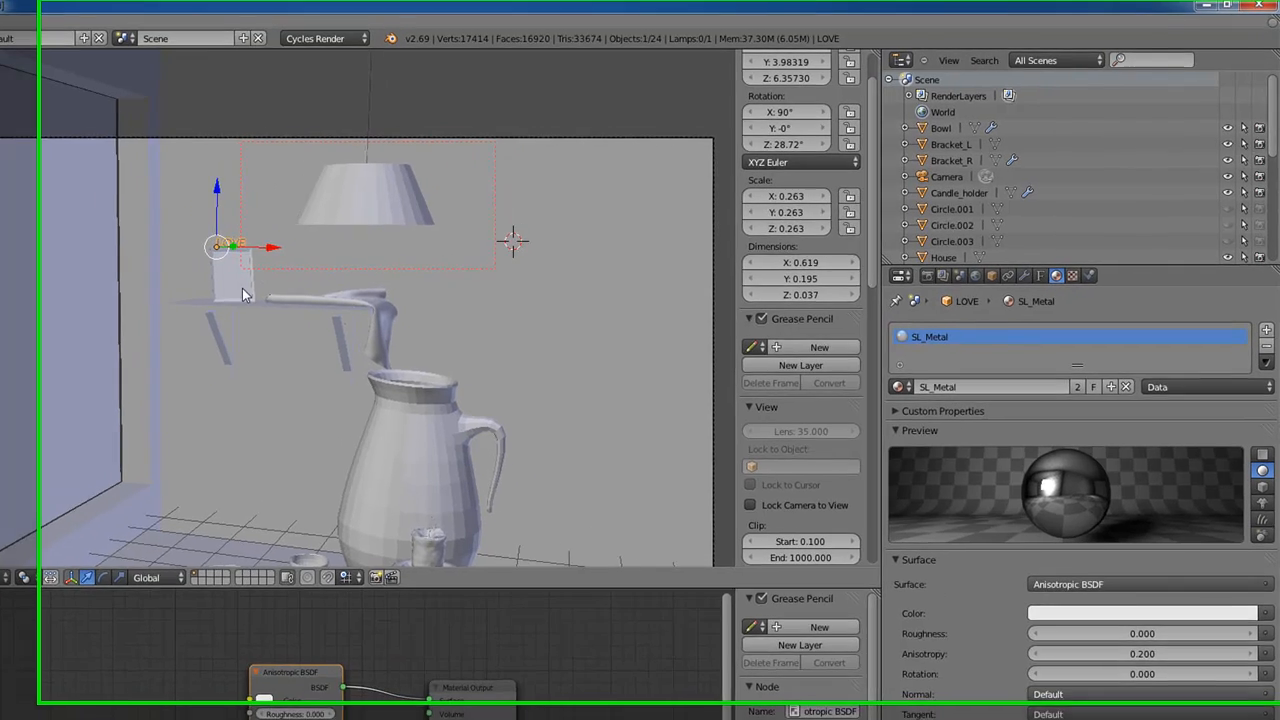
- Select the photo frame on the shelf and replace its SL_default material with SL_Metal
right_click(287, 277)
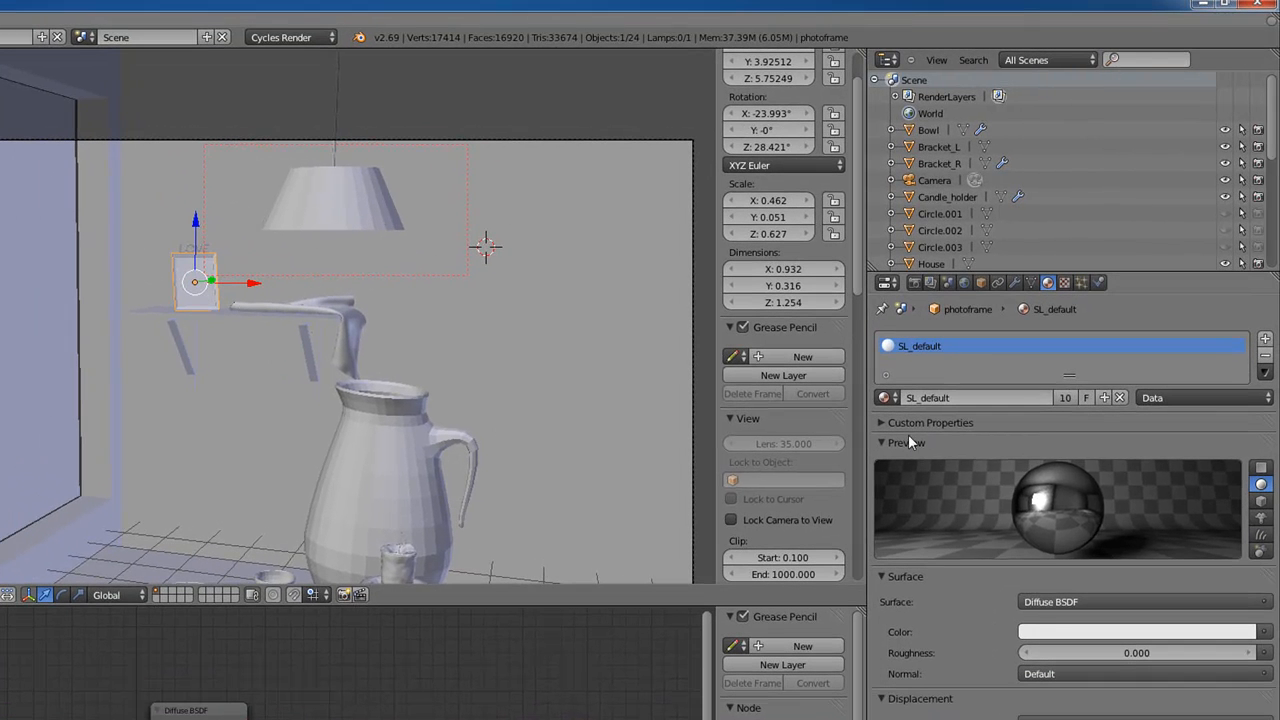
left_click(886, 397)
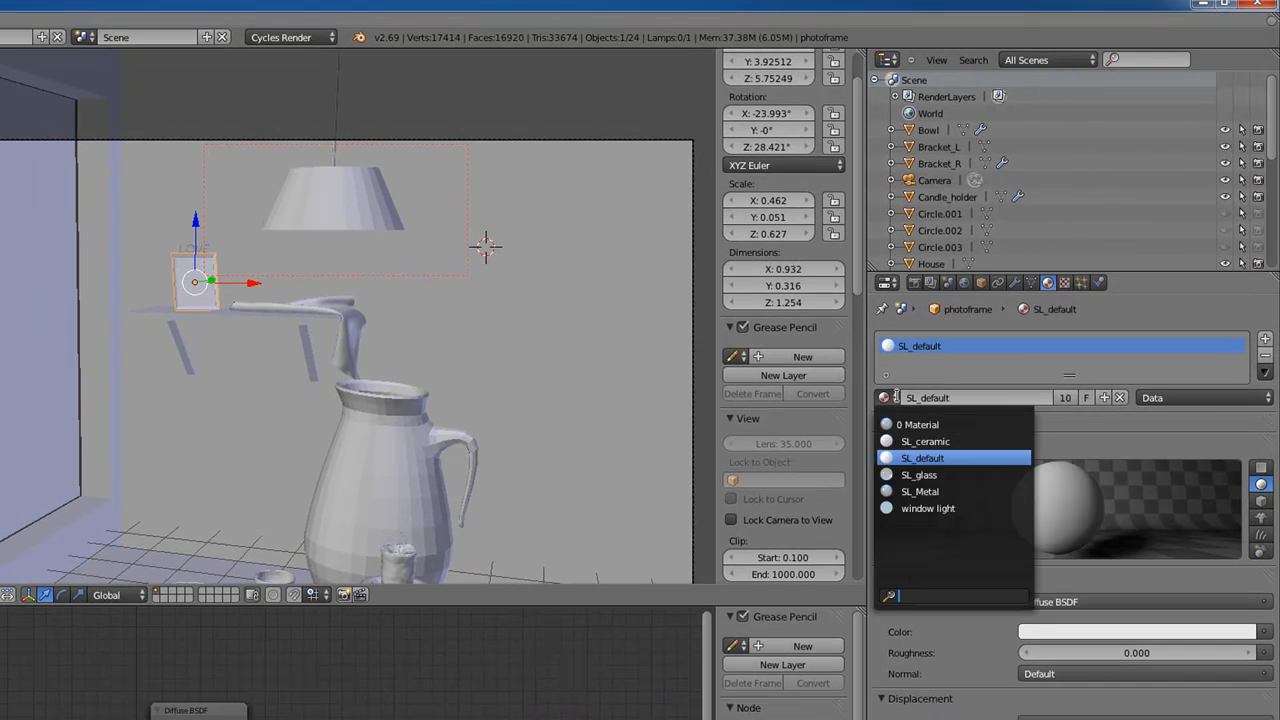
left_click(932, 492)
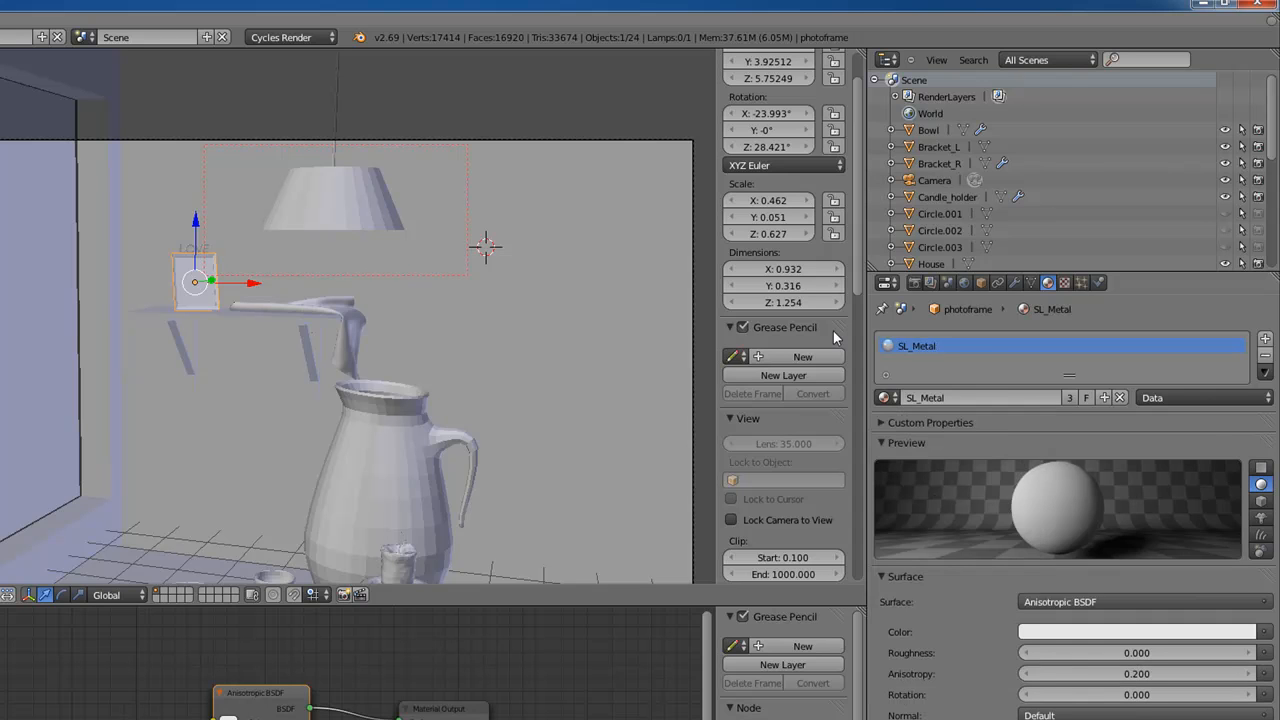
- Assign the SL_Metal material to both shelf brackets, Bracket_L and Bracket_R, in place of SL_default
right_click(178, 348)
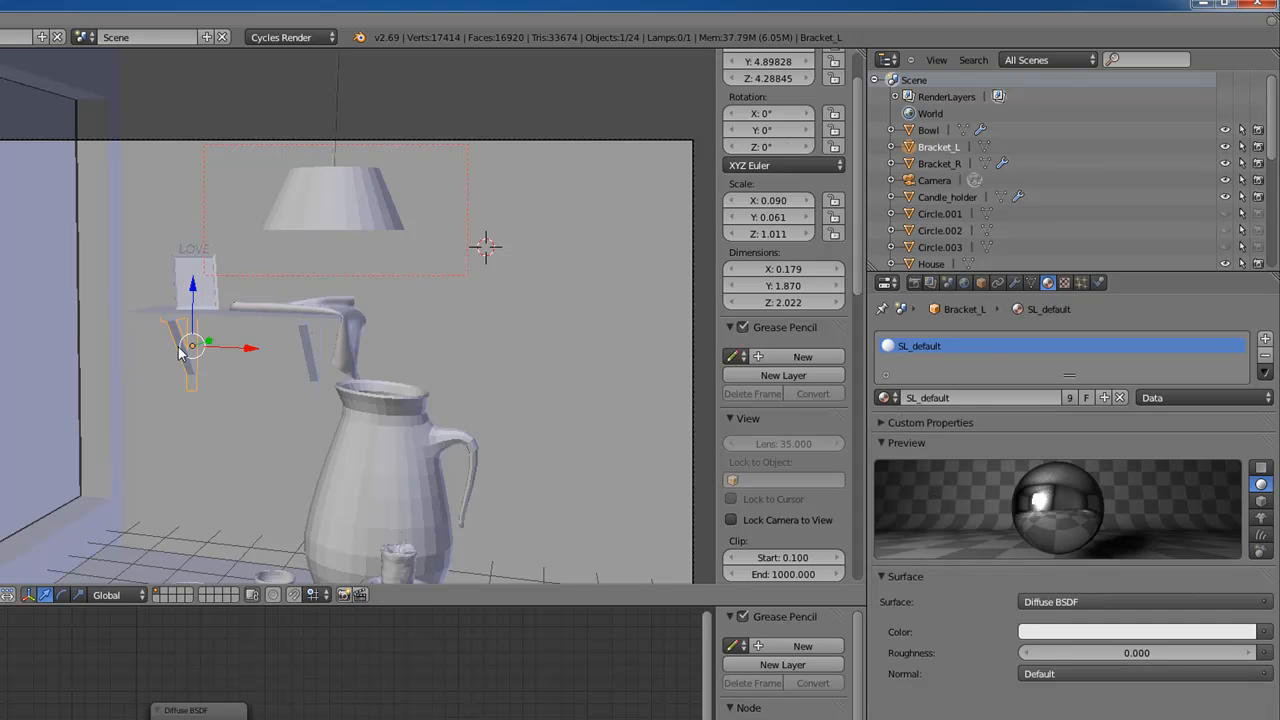
left_click(888, 397)
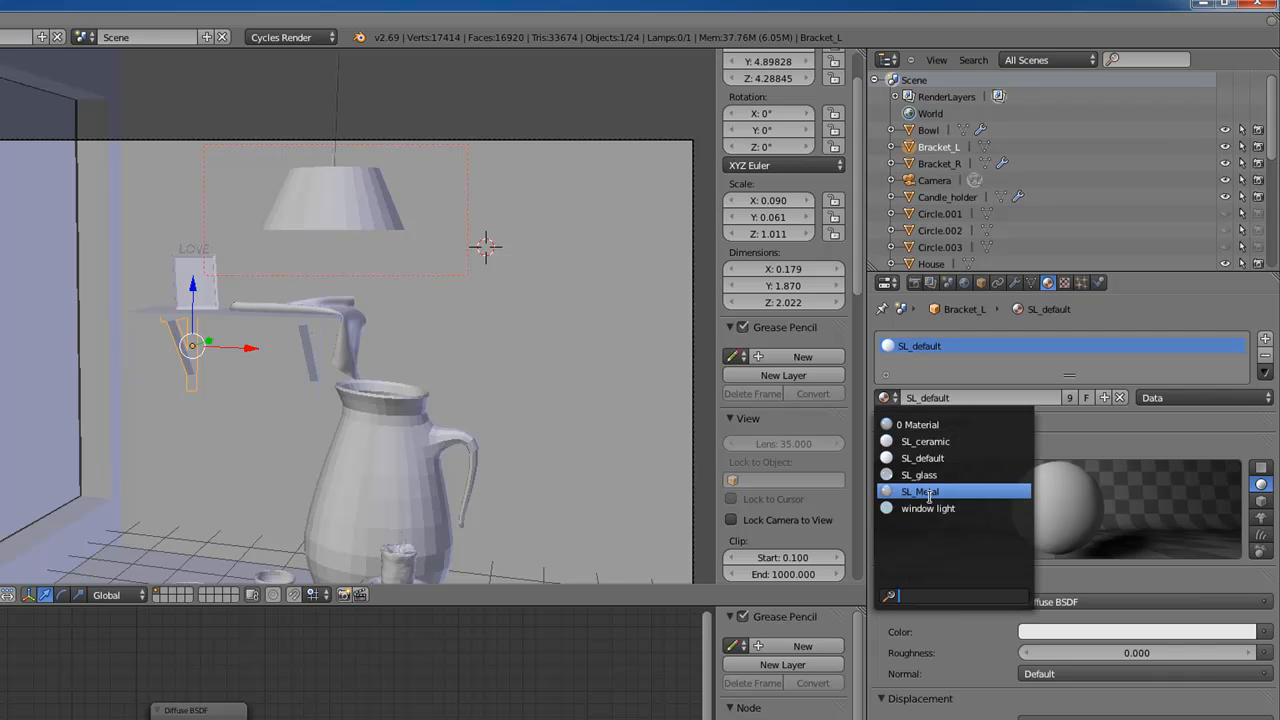
left_click(942, 493)
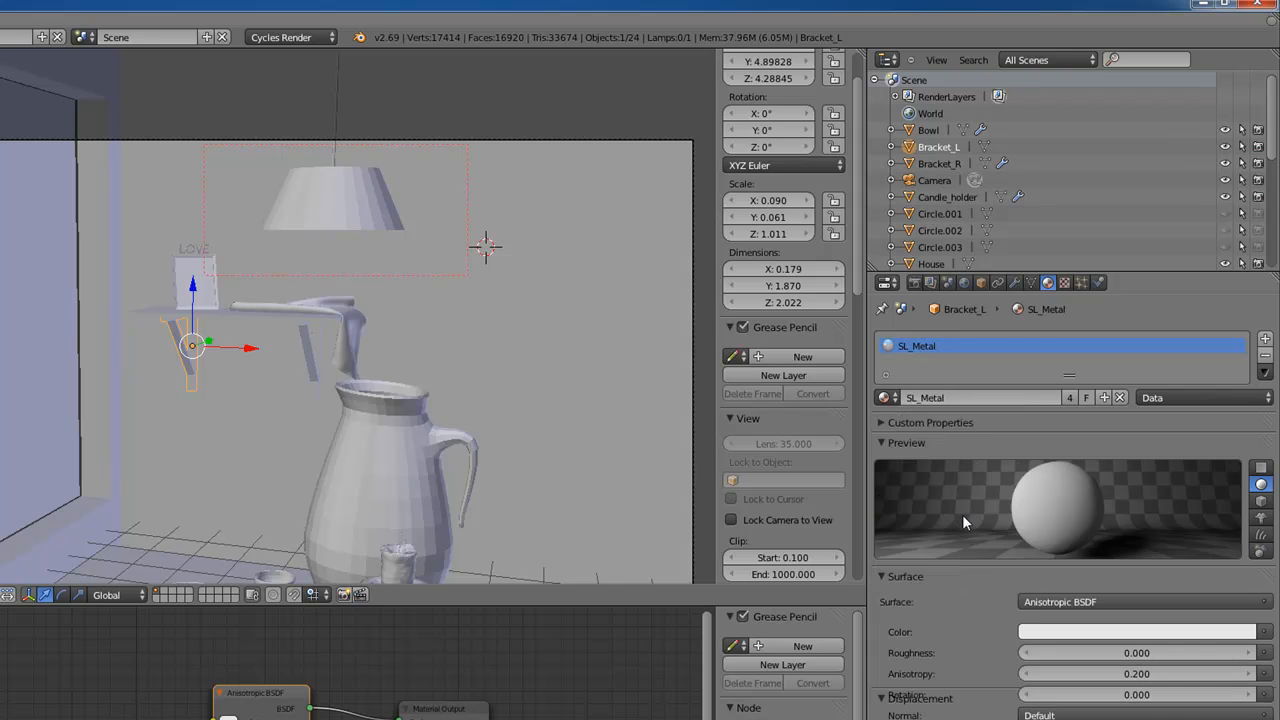
right_click(316, 345)
left_click(908, 400)
key("Escape")
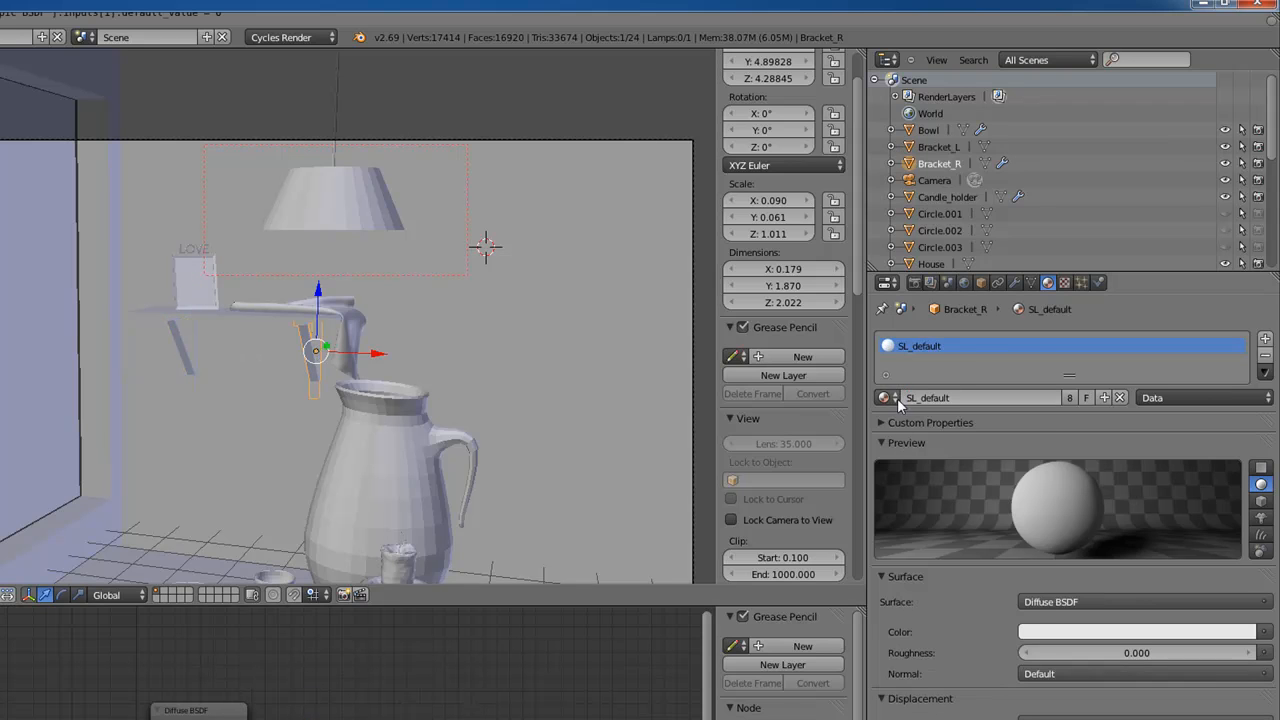
left_click(884, 397)
left_click(930, 489)
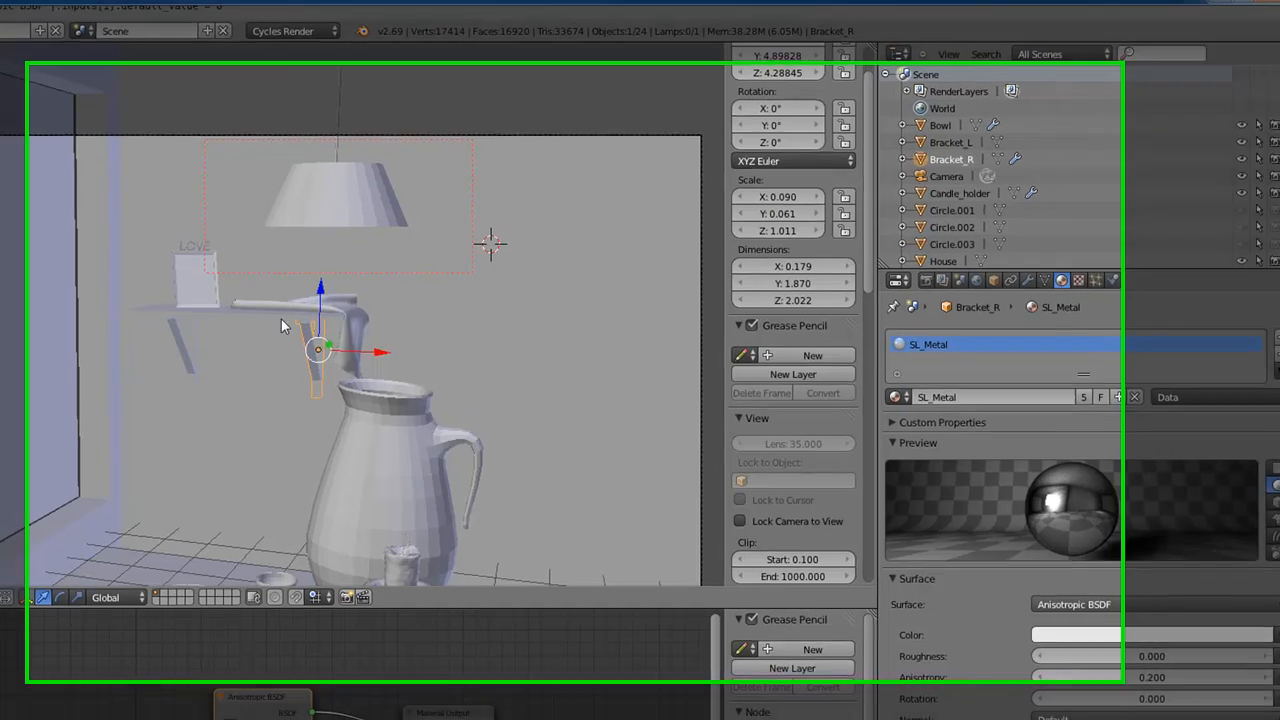
- Set the render border around the lamp, shelf and upper jug, run a test render of that region, and close it
scroll(281, 320, "down", 2)
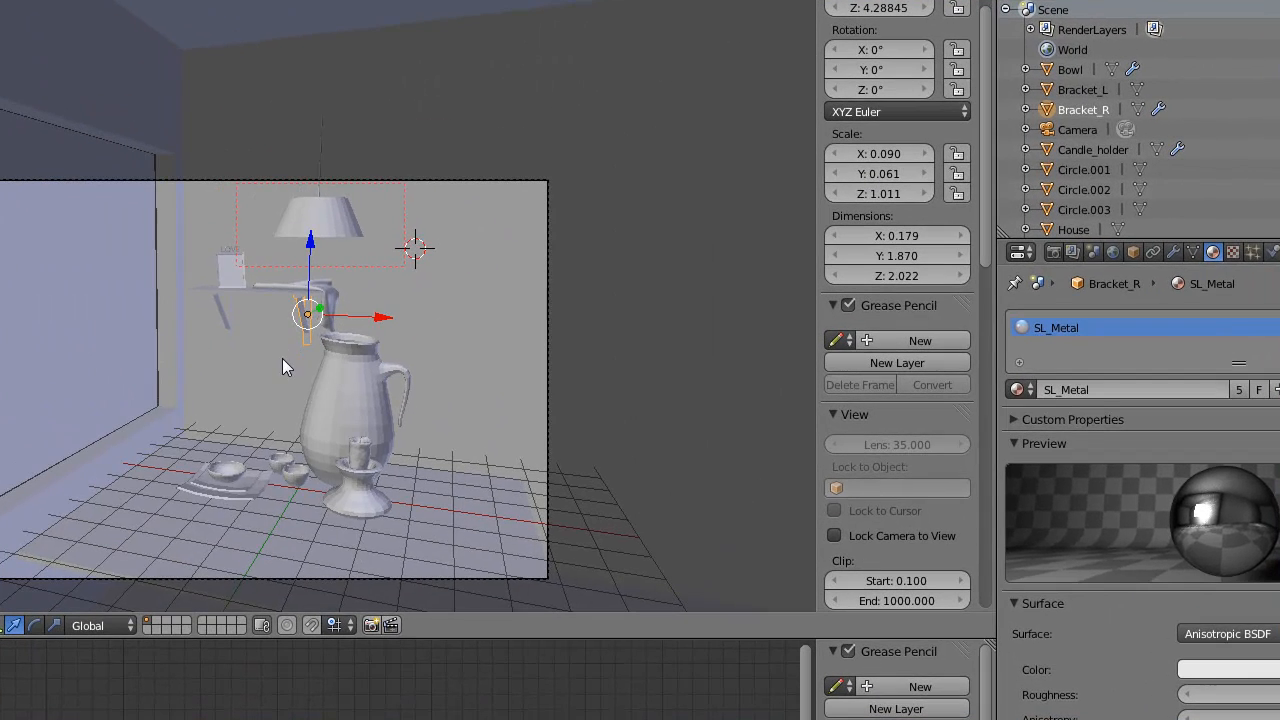
key("ctrl+b")
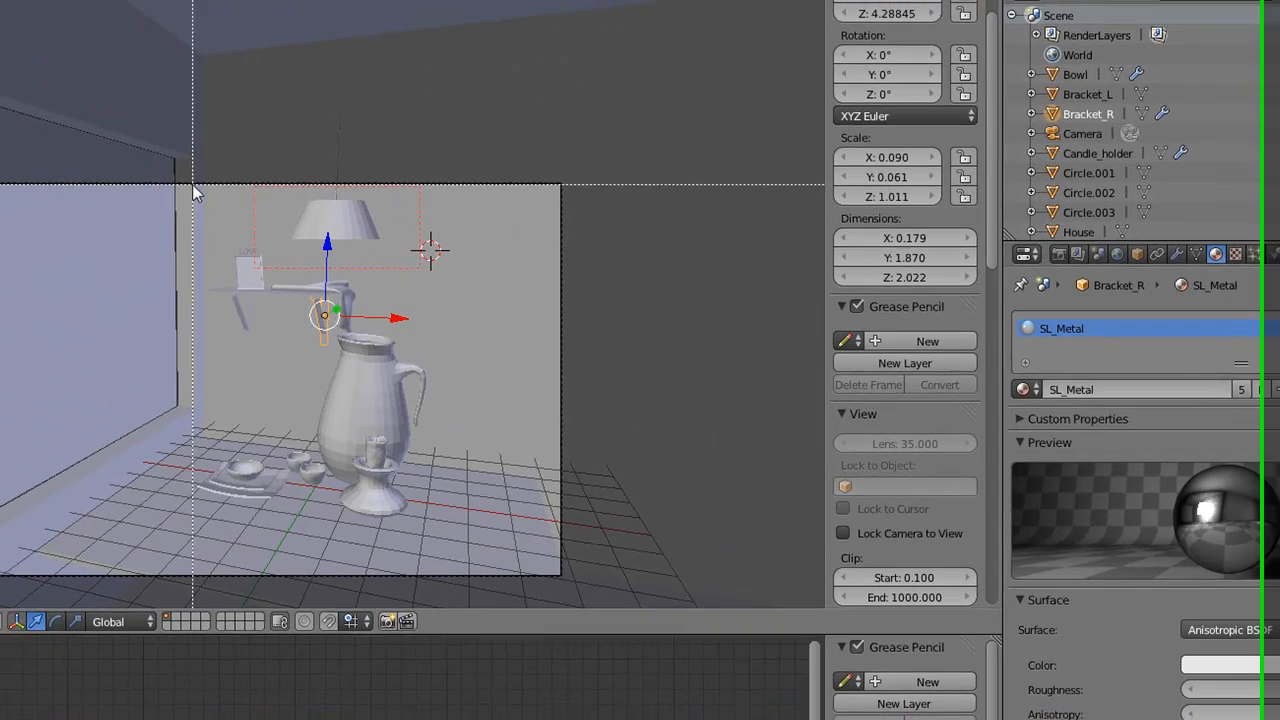
left_click_drag(192, 184, 451, 383)
left_click_drag(621, 386, 621, 386)
key("ctrl+c")
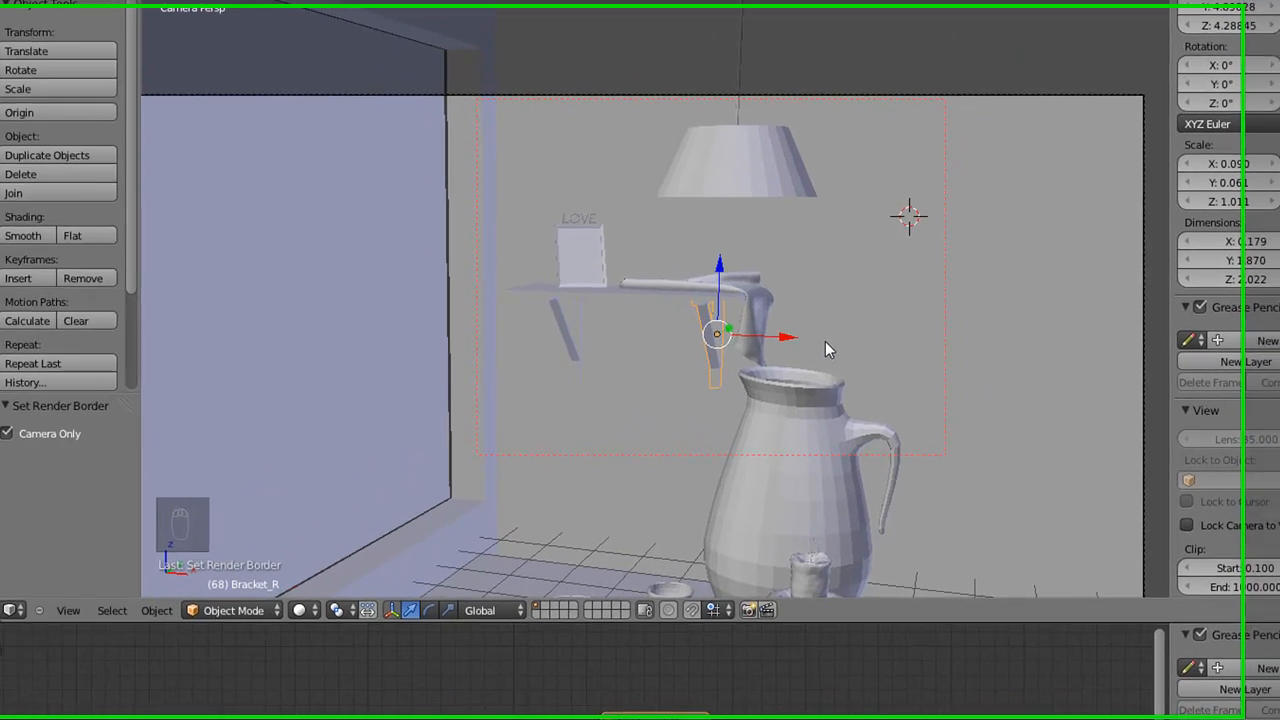
key("F12")
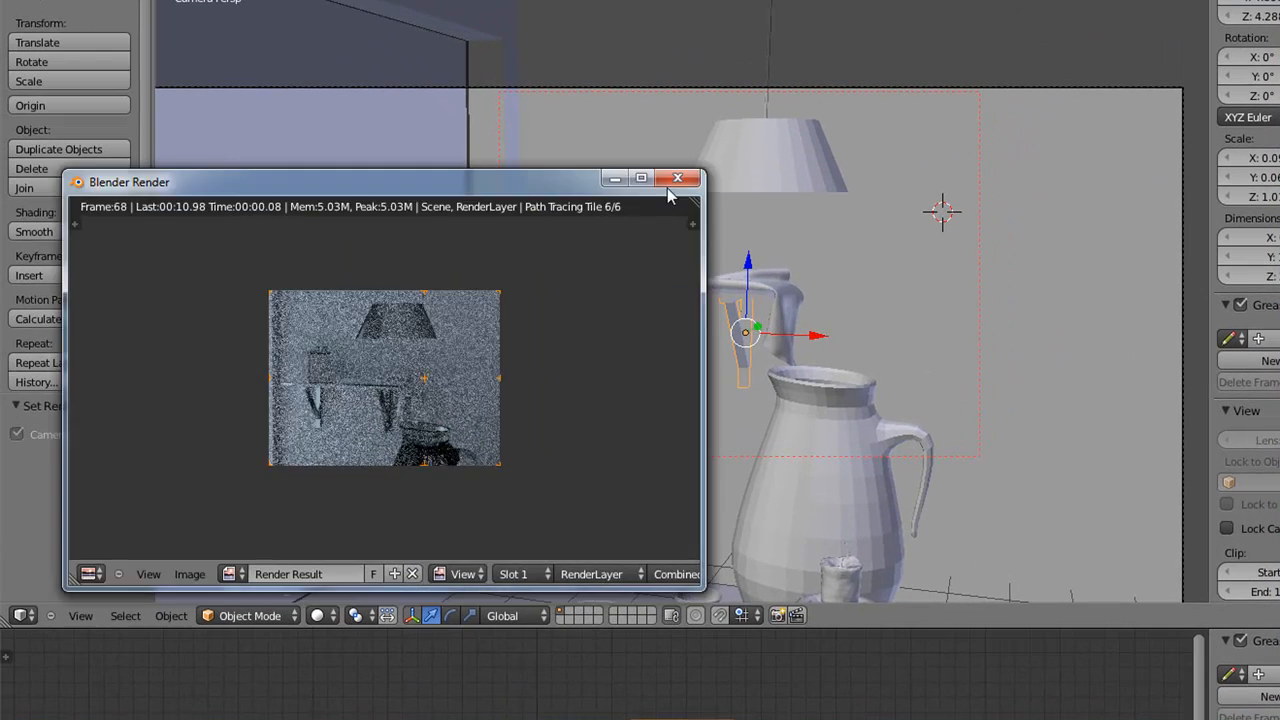
left_click_drag(490, 183, 818, 191)
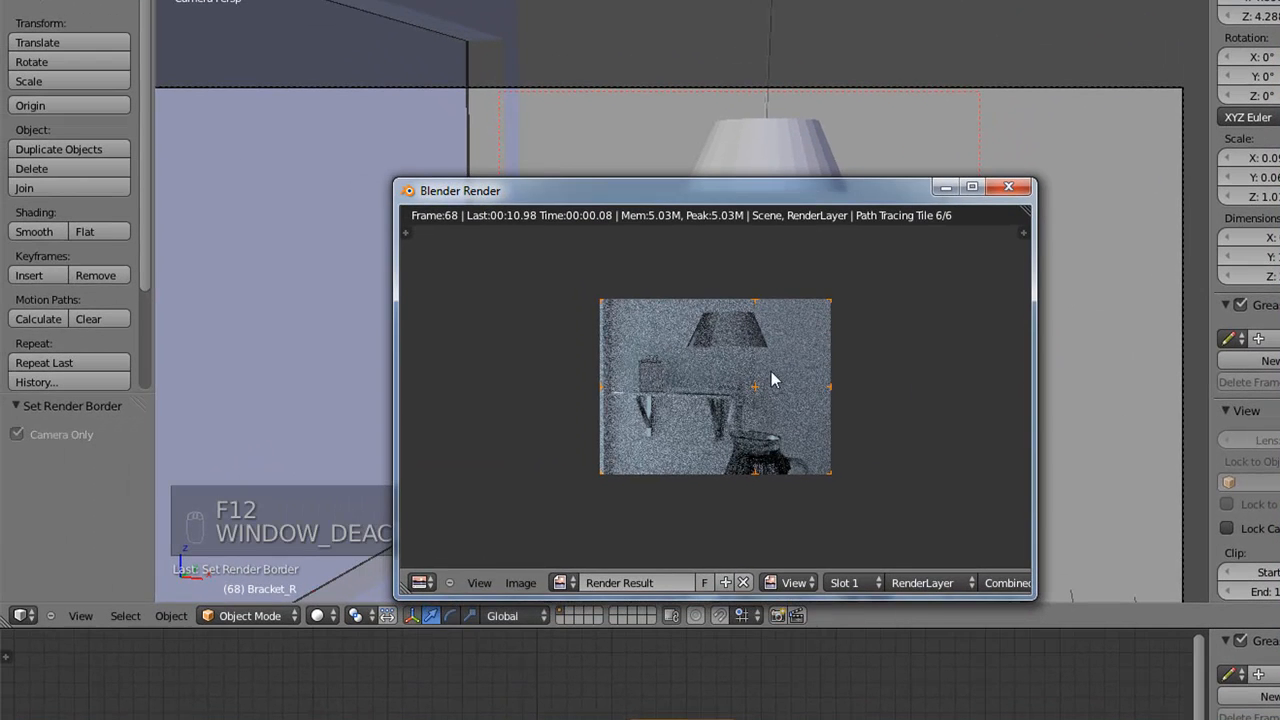
key("Escape")
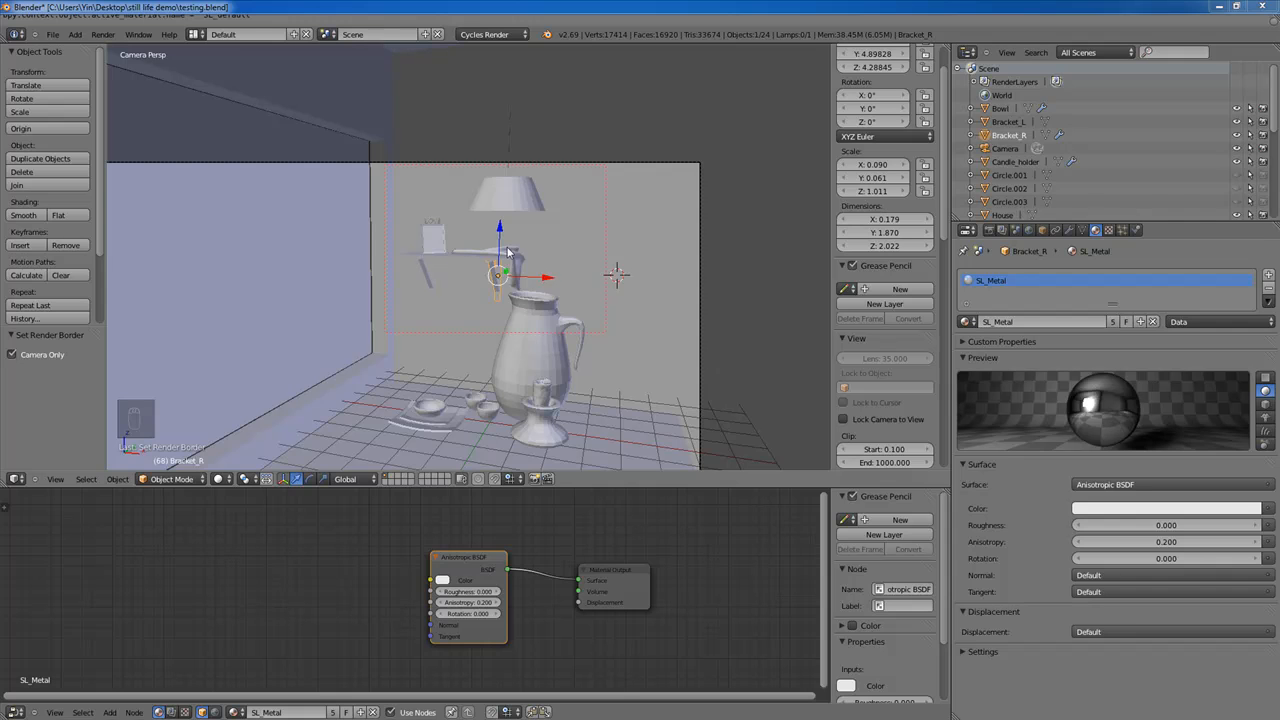
- Select the cloth draped over the shelf and remove its SL_default material slot
right_click(506, 195)
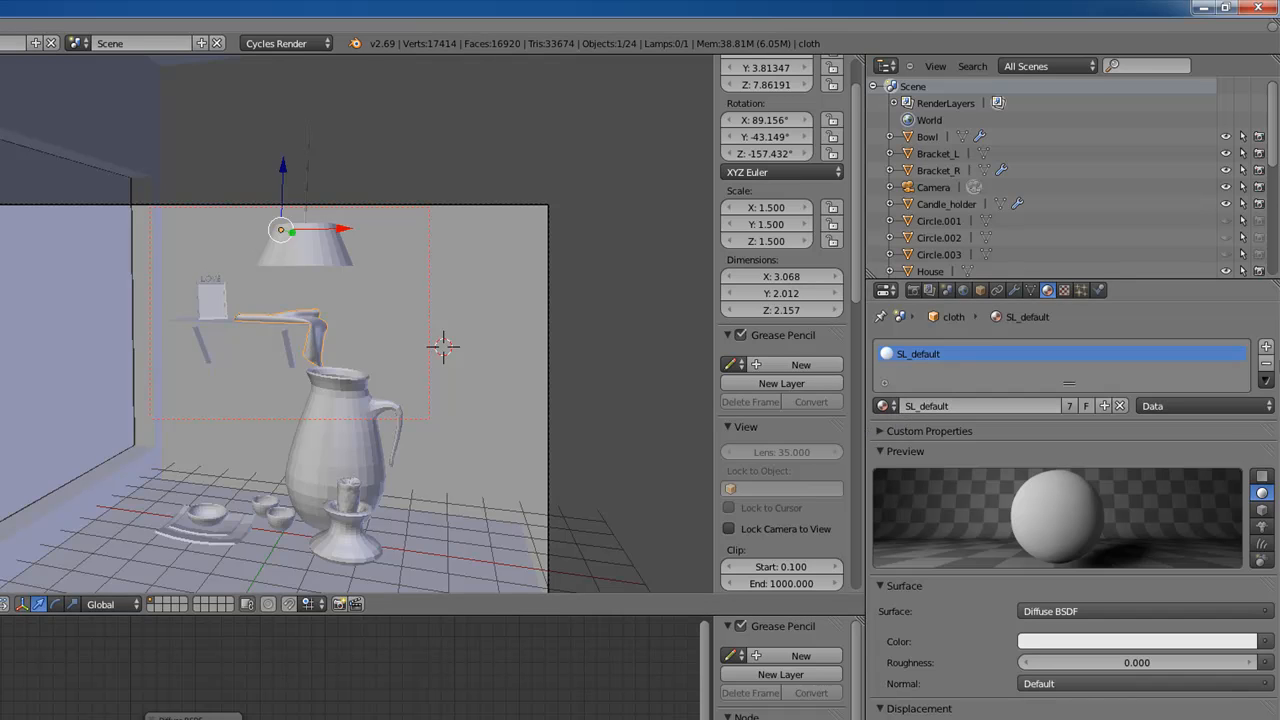
right_click(308, 328)
right_click(310, 328)
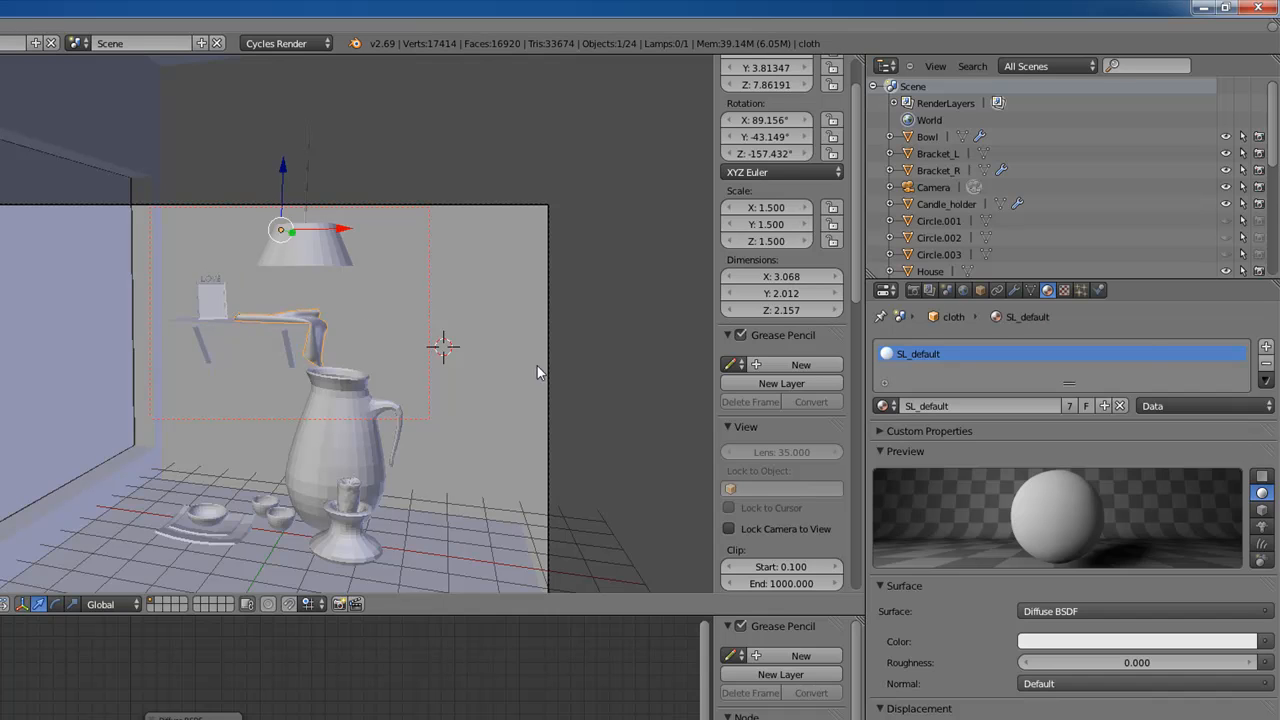
left_click(1266, 363)
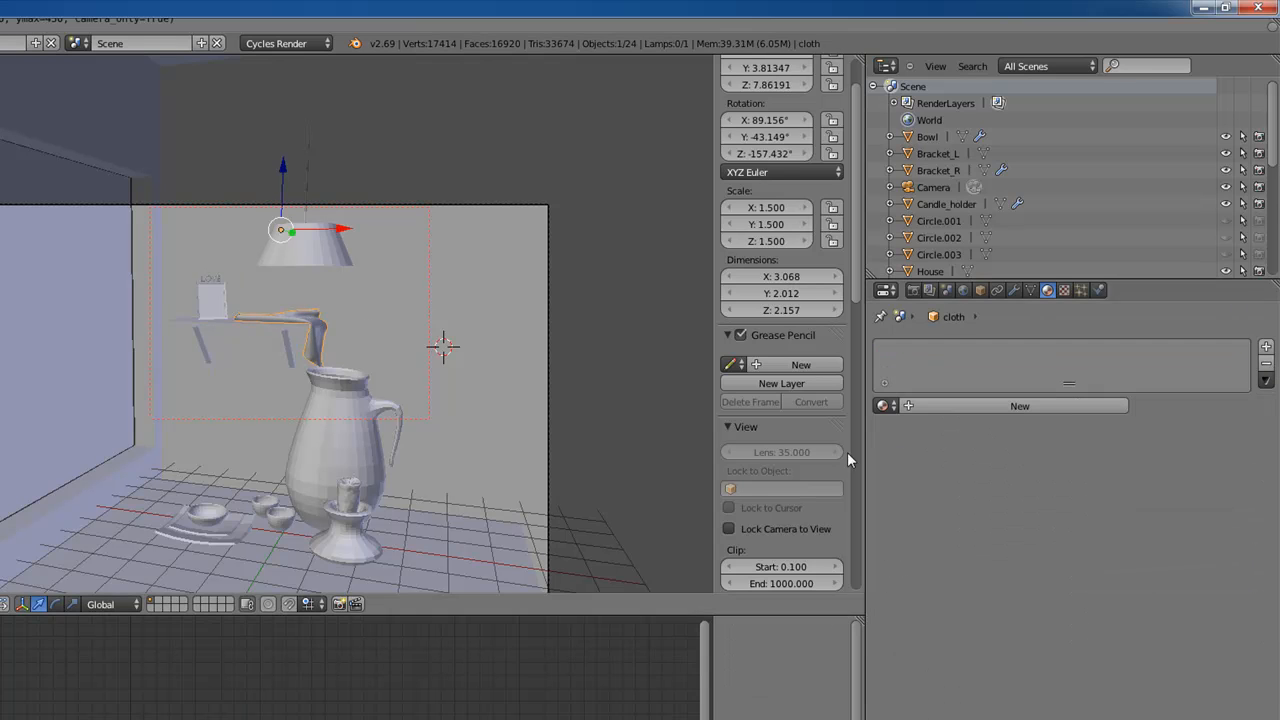
- Create a new material on the cloth and name it SL_cloth
left_click(886, 405)
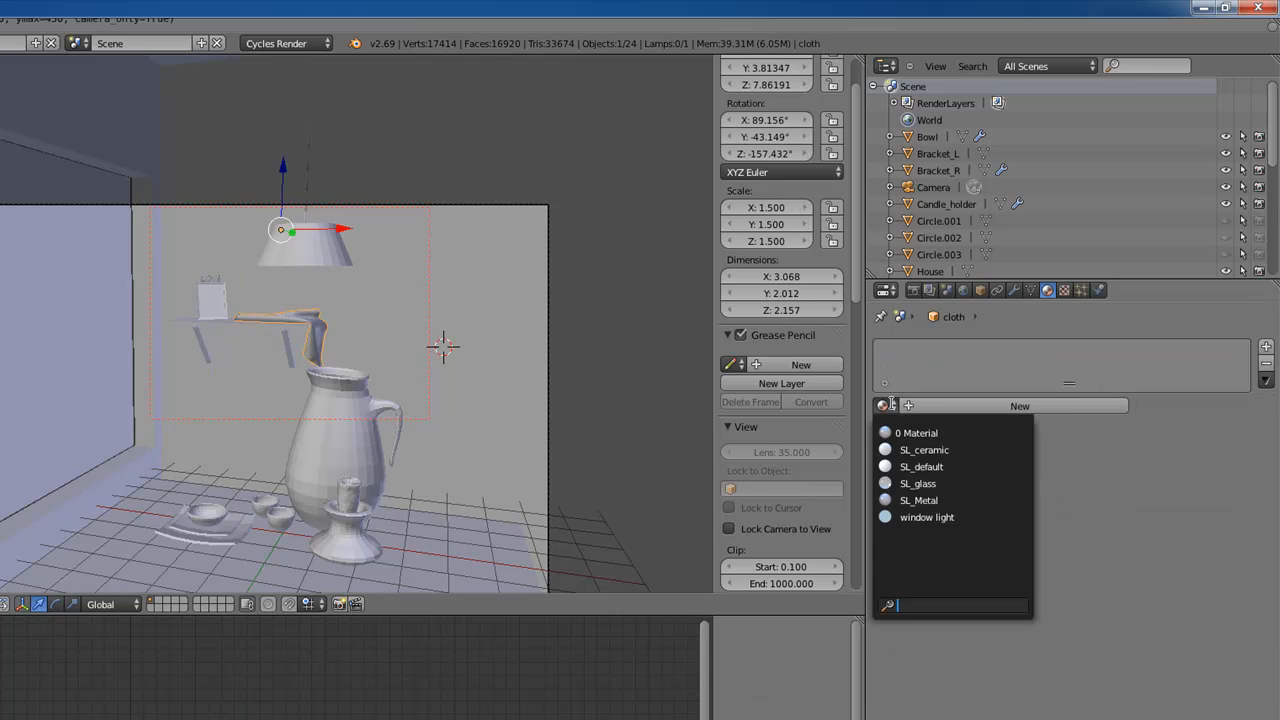
left_click(1026, 406)
left_click(1063, 408)
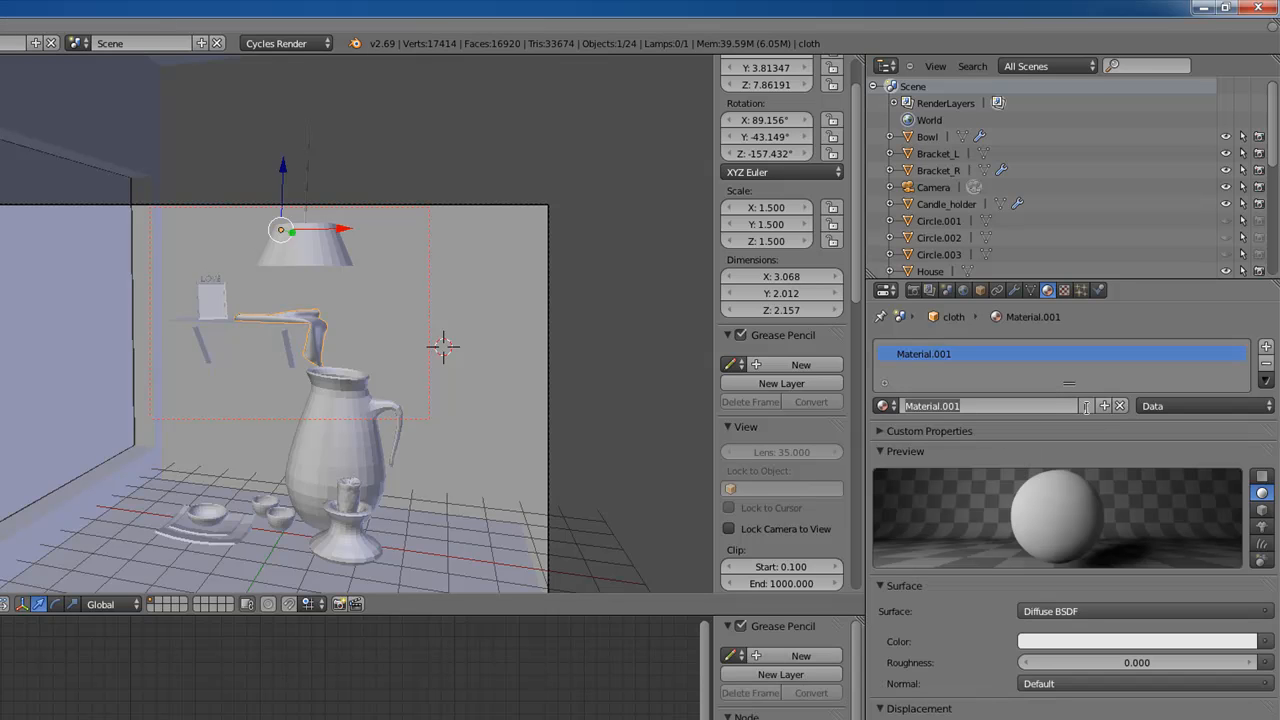
type("SL_")
type("c")
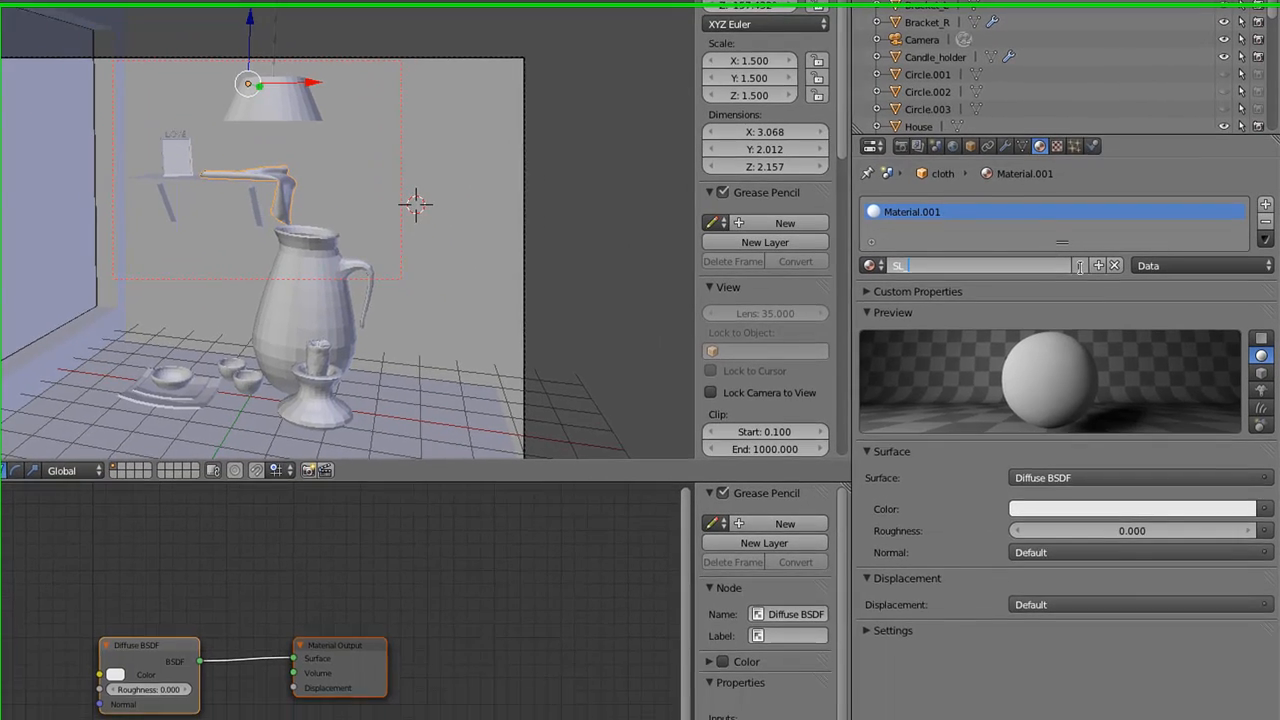
key("Return")
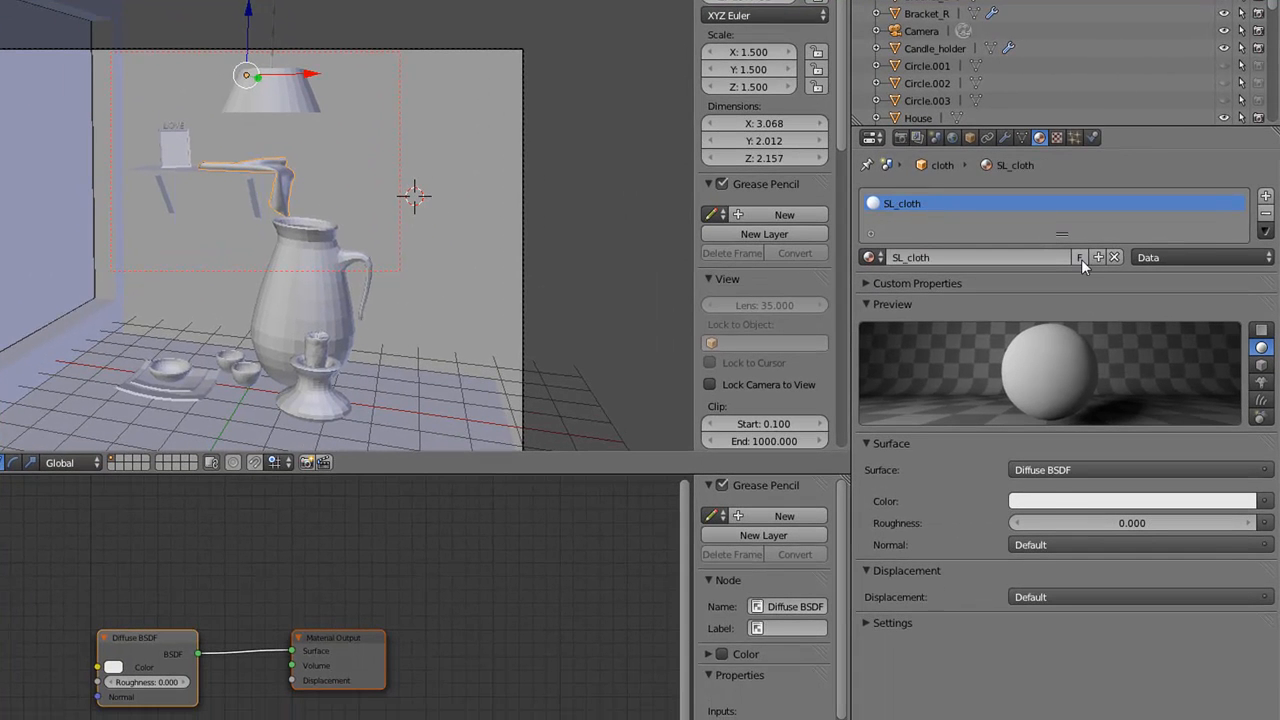
- Change the SL_cloth surface shader to Velvet BSDF and move its node away from the Material Output
left_click(1068, 470)
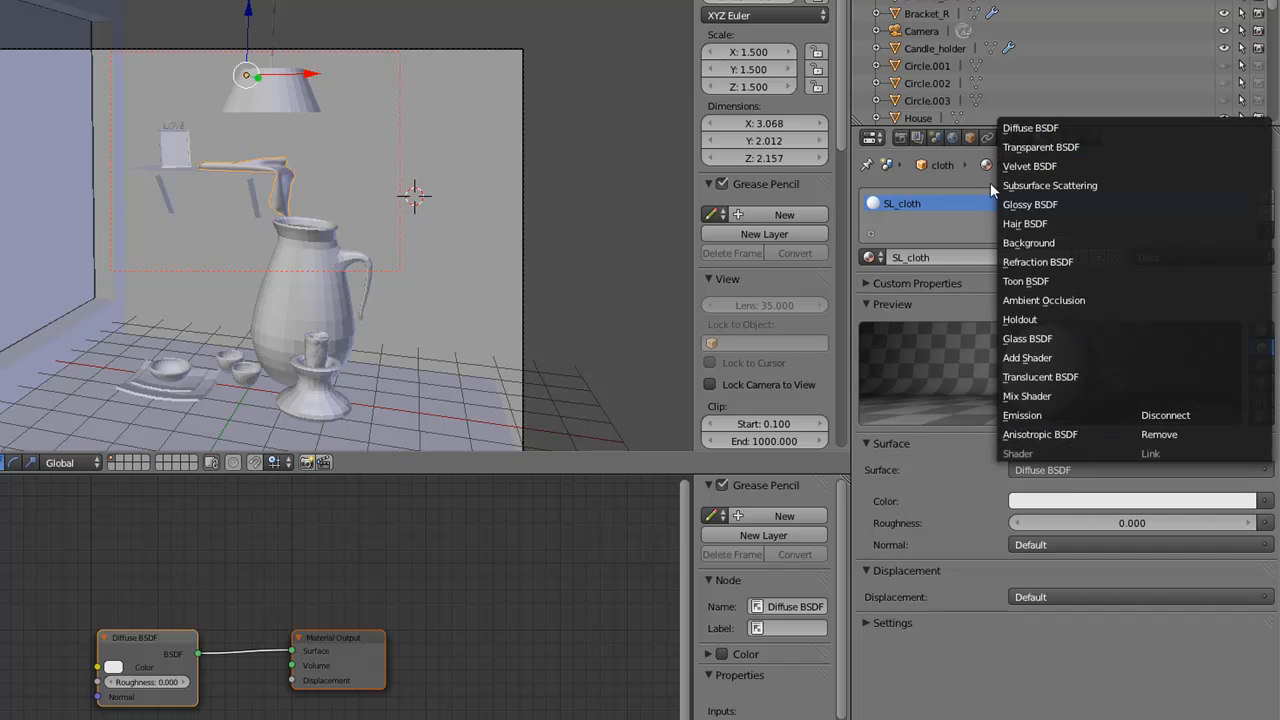
left_click(1022, 166)
left_click_drag(196, 641, 97, 513)
key("ctrl+c")
key("ctrl+c")
key("ctrl+c")
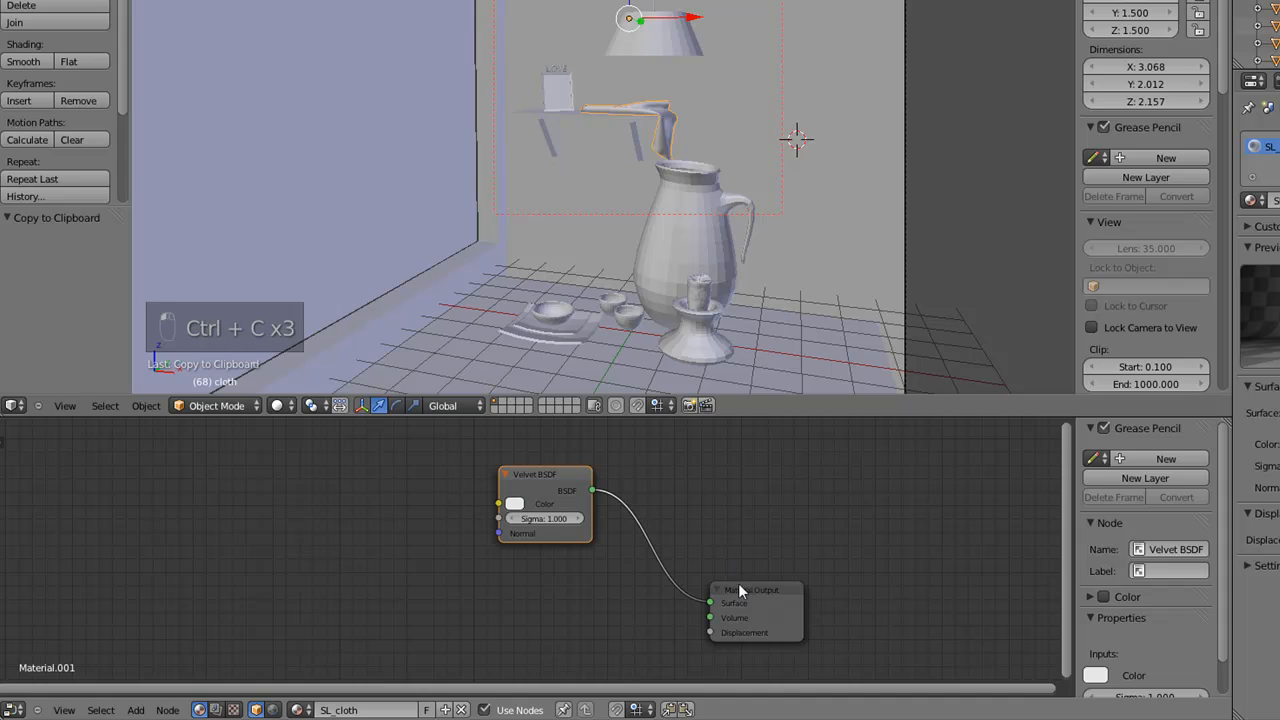
- Tidy the SL_cloth node layout by repositioning the Material Output and Velvet BSDF nodes
left_click_drag(743, 592, 740, 548)
key("ctrl+c")
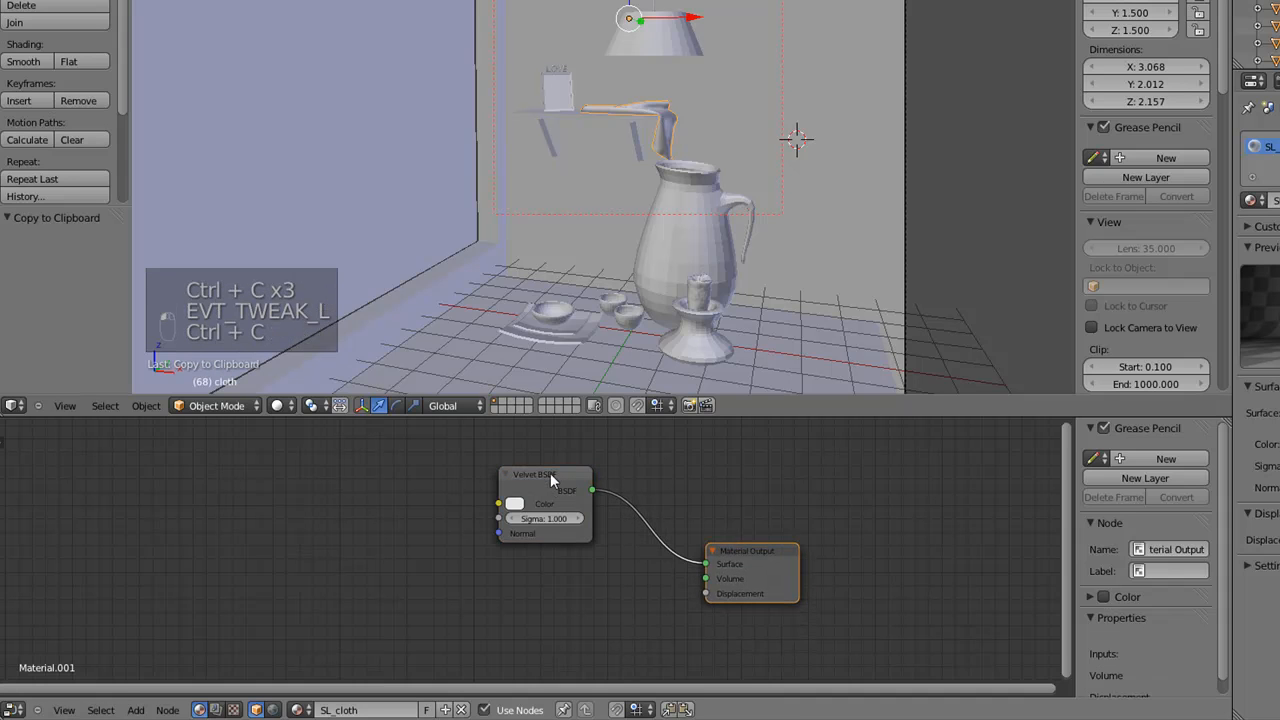
left_click_drag(554, 470, 540, 449)
key("ctrl+c")
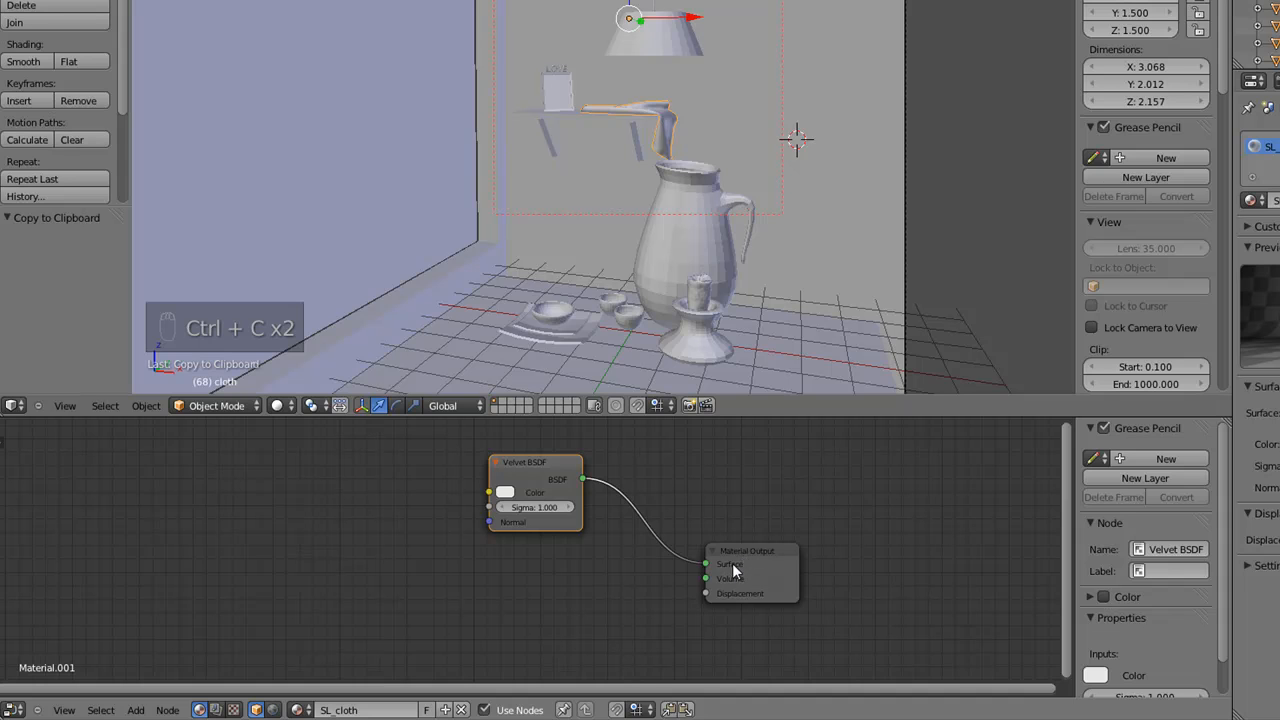
left_click_drag(783, 551, 808, 556)
key("ctrl+c")
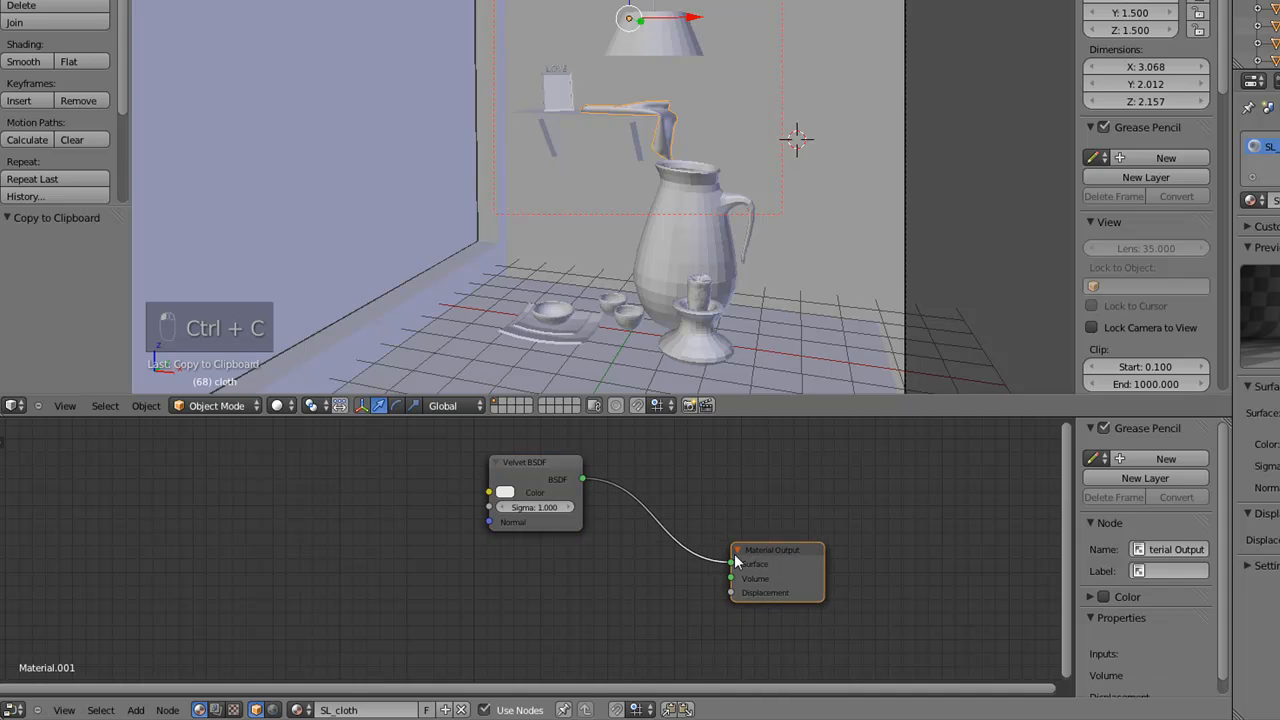
left_click_drag(546, 472, 571, 499)
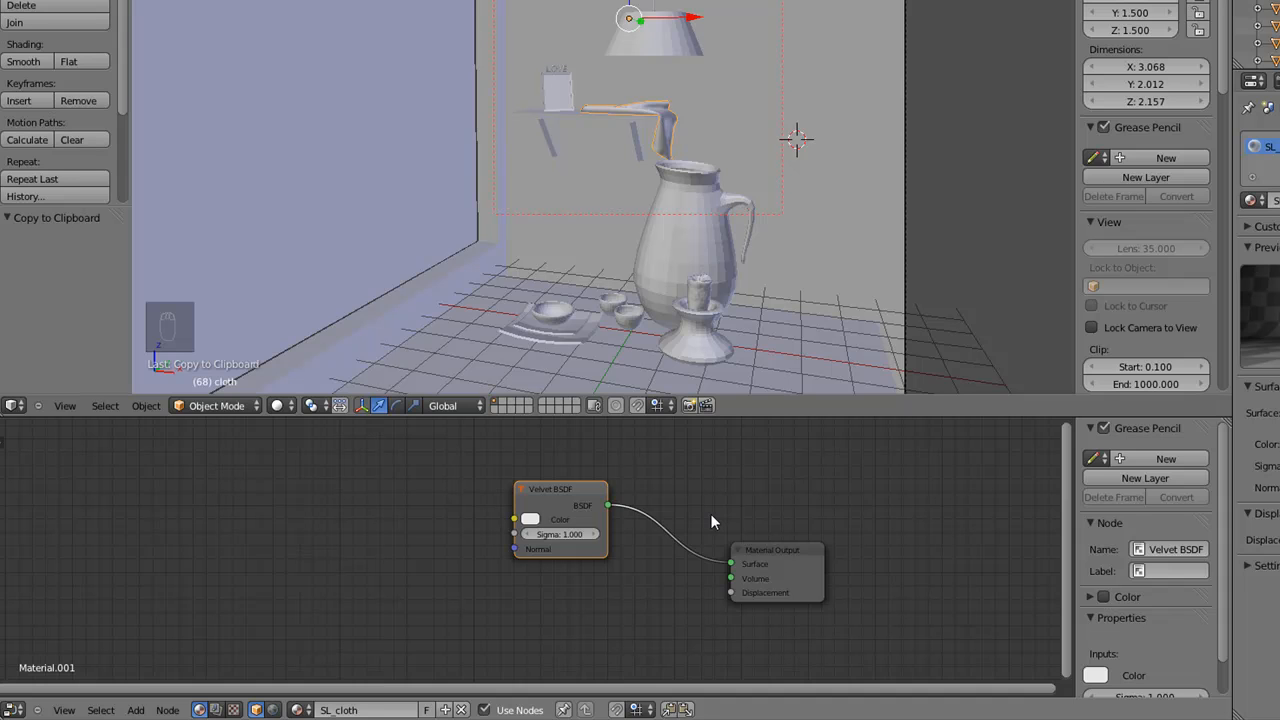
left_click_drag(547, 486, 556, 476)
key("ctrl+c")
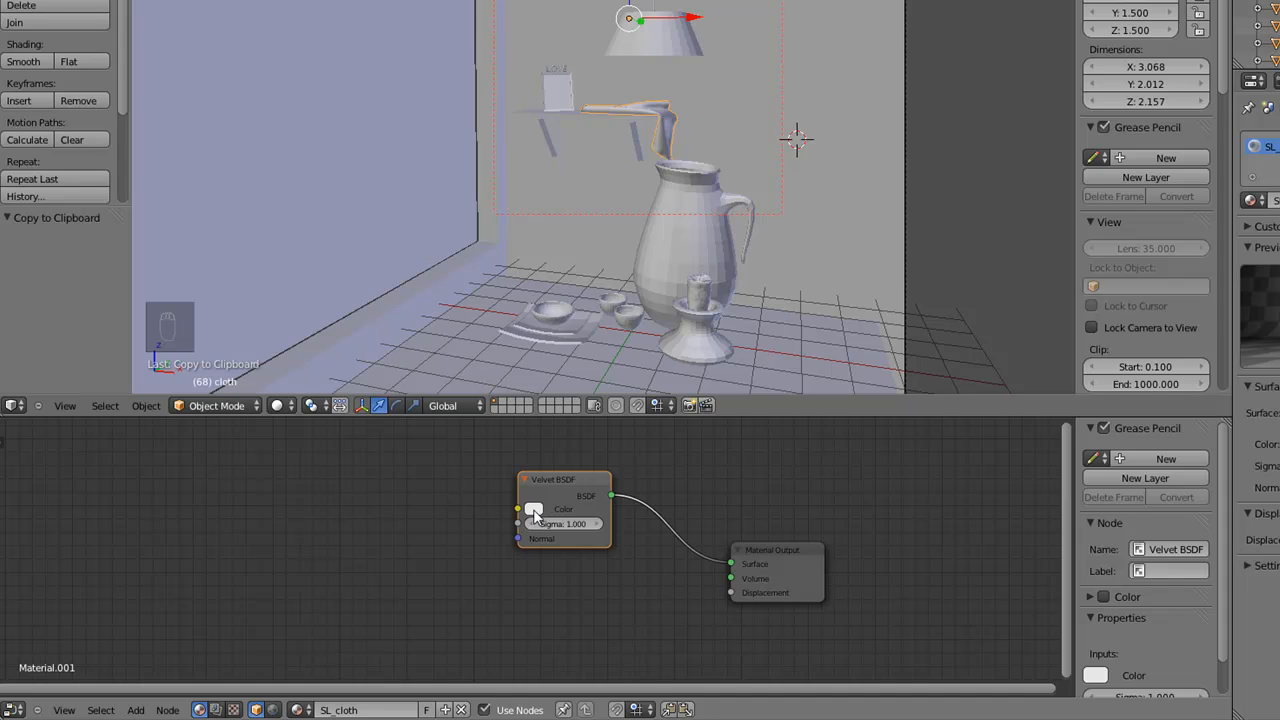
- Set the Velvet BSDF's color to a pale pink and nudge the node slightly
left_click(535, 512)
mouse_move(582, 377)
left_mouse_down()
mouse_move(592, 364)
mouse_move(578, 358)
mouse_move(570, 376)
mouse_move(585, 387)
left_mouse_up()
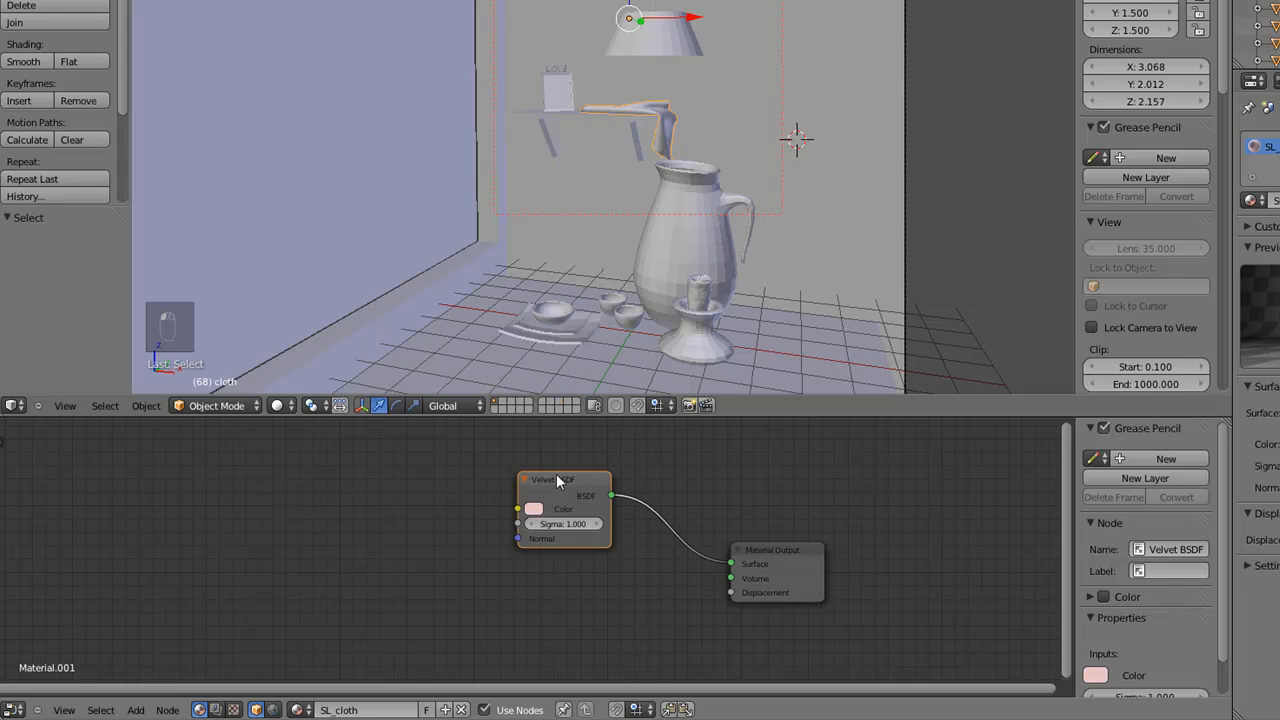
left_click_drag(567, 479, 564, 475)
key("ctrl+c")
- Add a Translucent BSDF node and place it below the Velvet BSDF
key("shift+a")
mouse_move(565, 600)
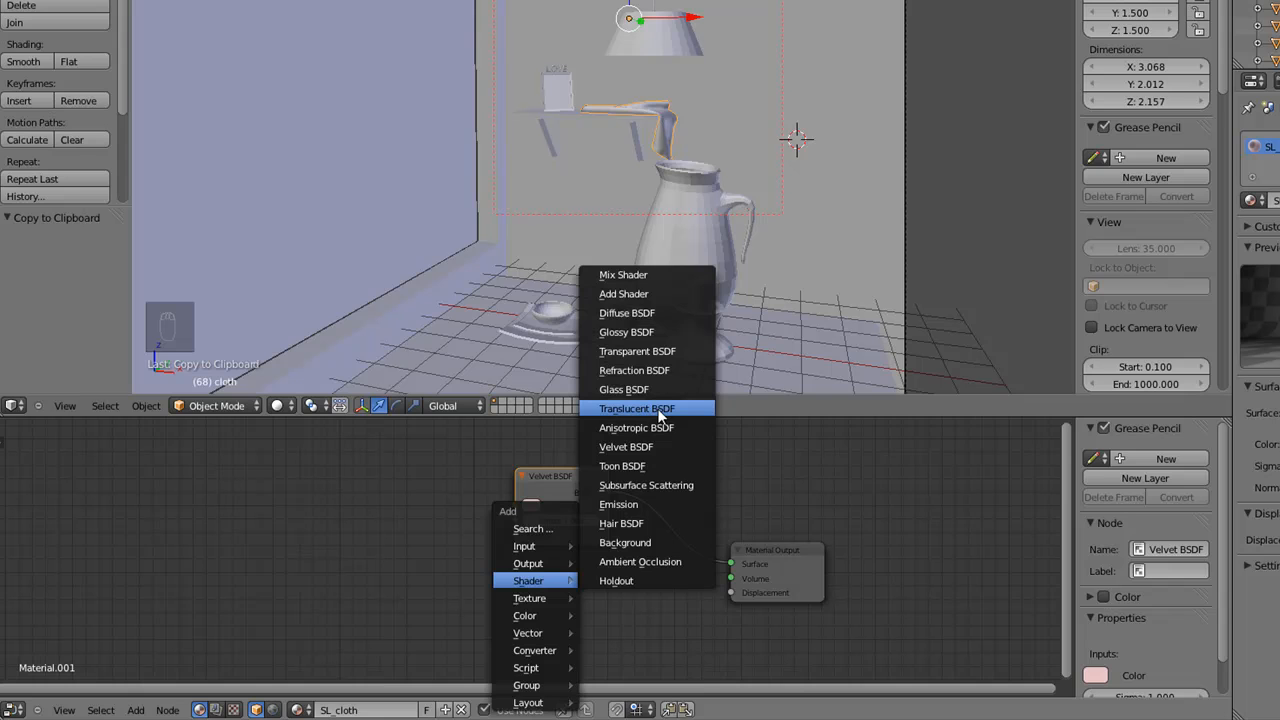
left_click(657, 410)
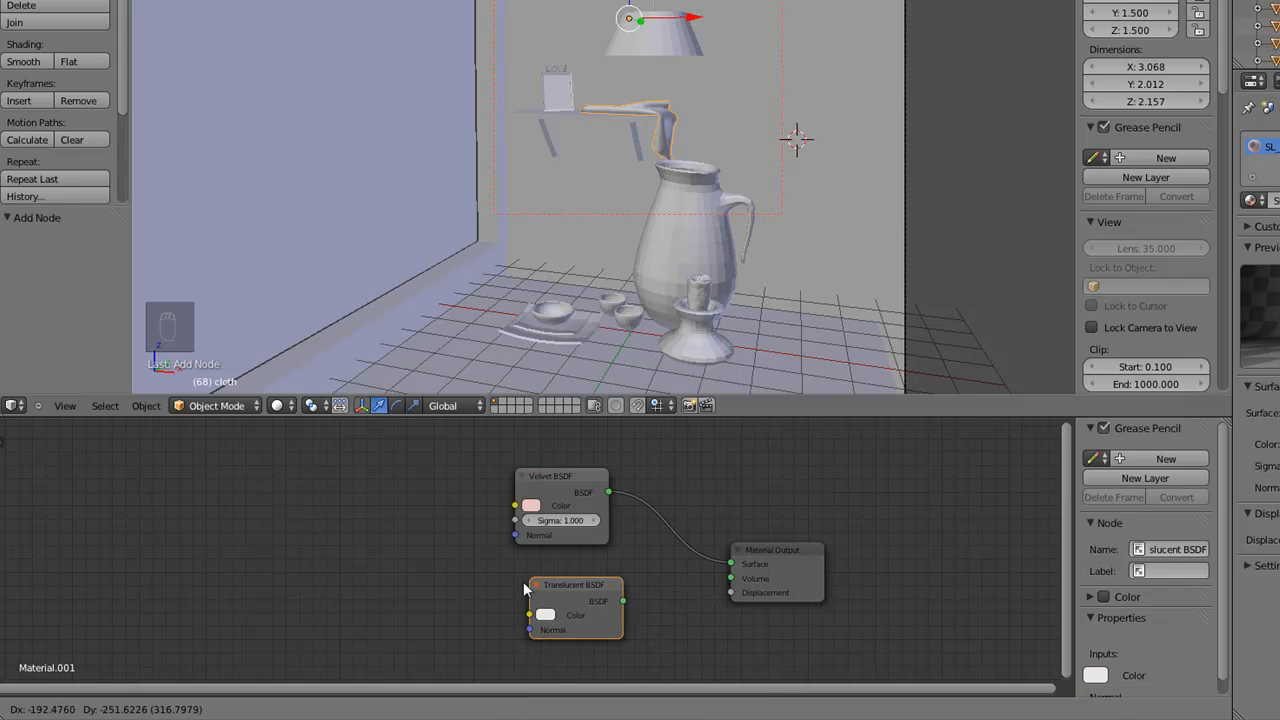
left_click(519, 577)
- Move the Material Output farther from the shaders and align the Translucent BSDF directly beneath the Velvet BSDF
left_click_drag(786, 549, 893, 461)
key("ctrl+c")
left_click_drag(573, 584, 561, 583)
key("ctrl+c")
left_click_drag(571, 475, 548, 472)
key("ctrl+c")
left_click_drag(866, 490, 918, 545)
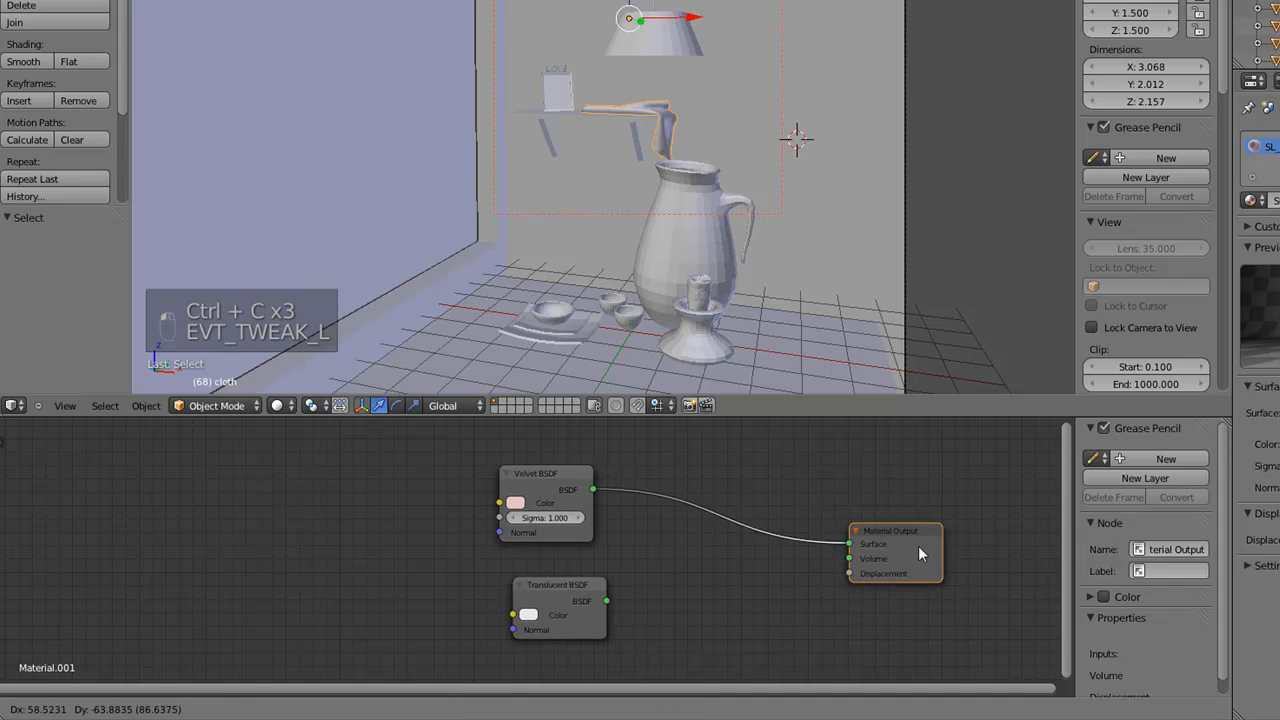
key("ctrl+c")
mouse_move(577, 592)
left_mouse_down()
mouse_move(563, 575)
mouse_move(567, 587)
left_mouse_up()
key("ctrl+c")
key("ctrl+c")
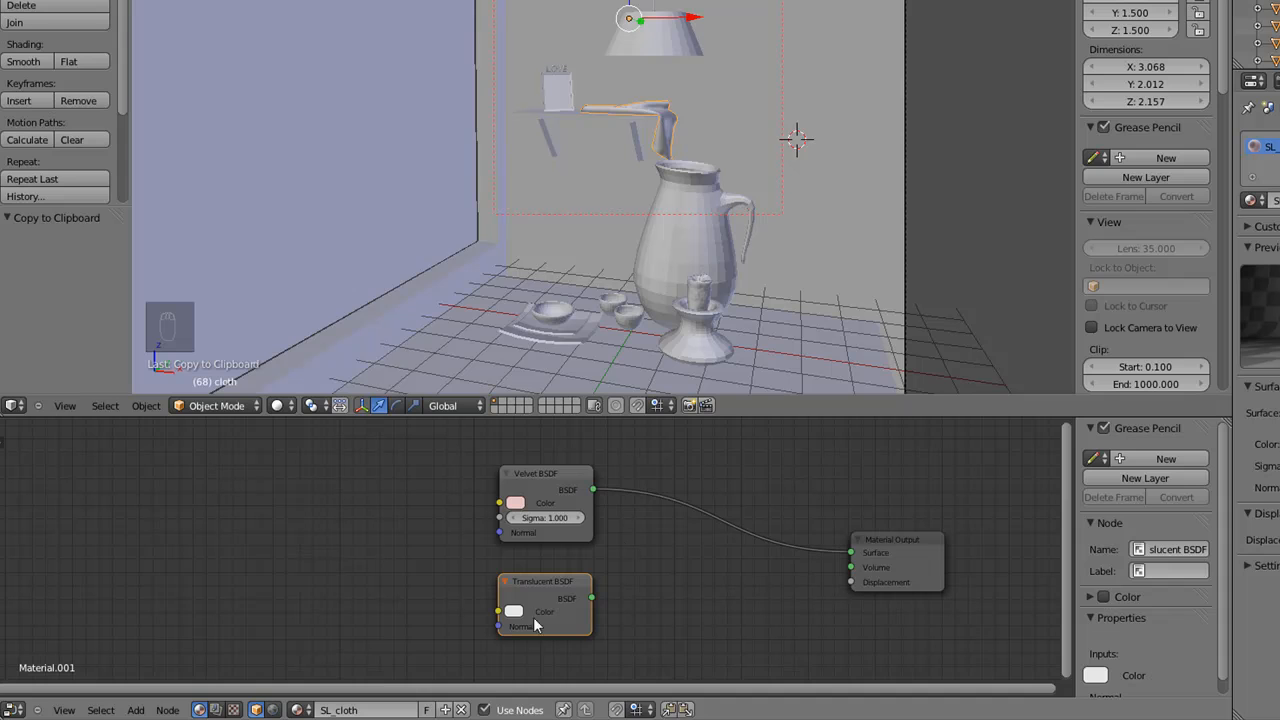
left_click_drag(549, 578, 585, 582)
key("ctrl+c")
key("ctrl+c")
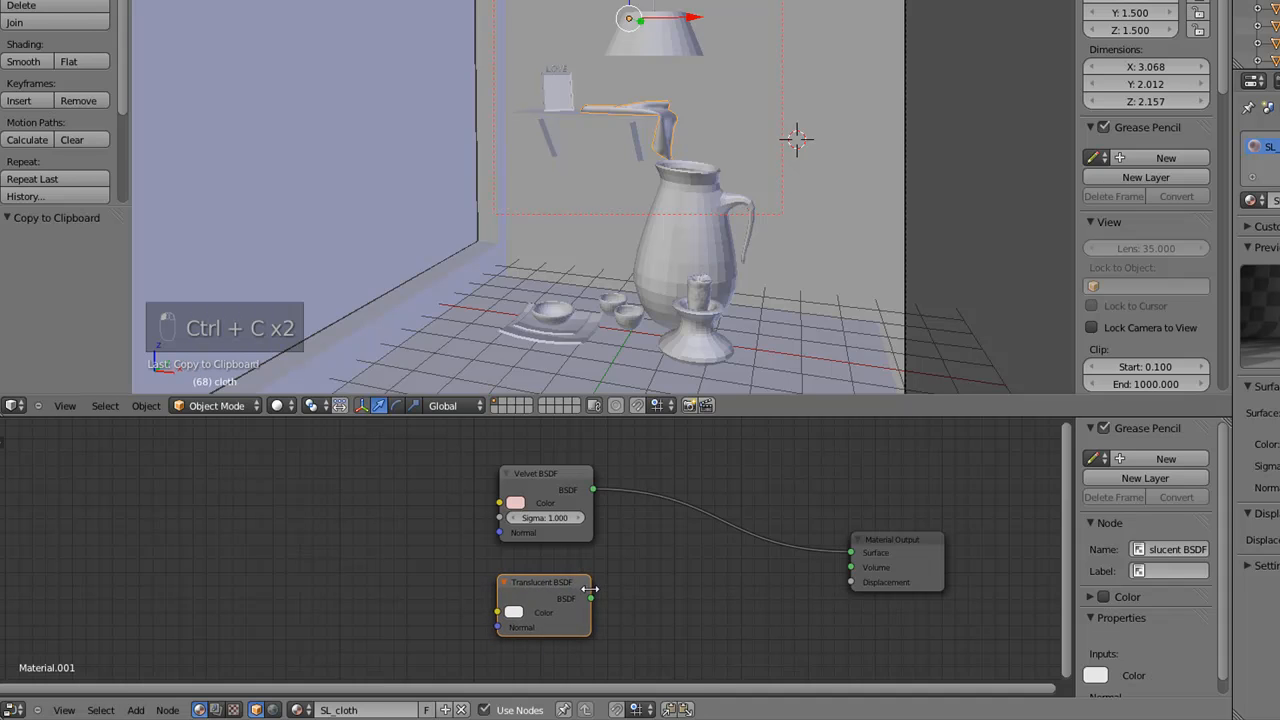
- Insert a Mix Shader between the Velvet BSDF and Material Output, and connect the Translucent BSDF to its second shader input
key("shift+a")
mouse_move(708, 556)
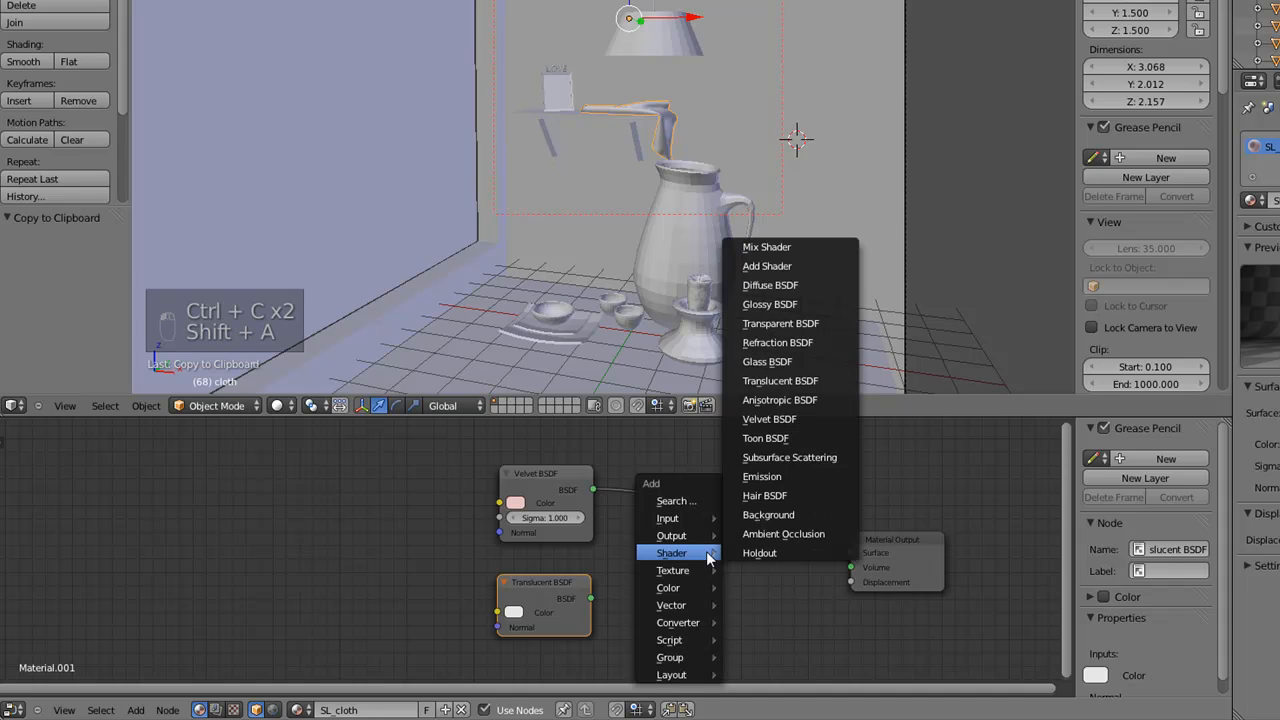
left_click(794, 247)
left_click(672, 508)
left_click_drag(591, 598, 670, 575)
key("ctrl+c")
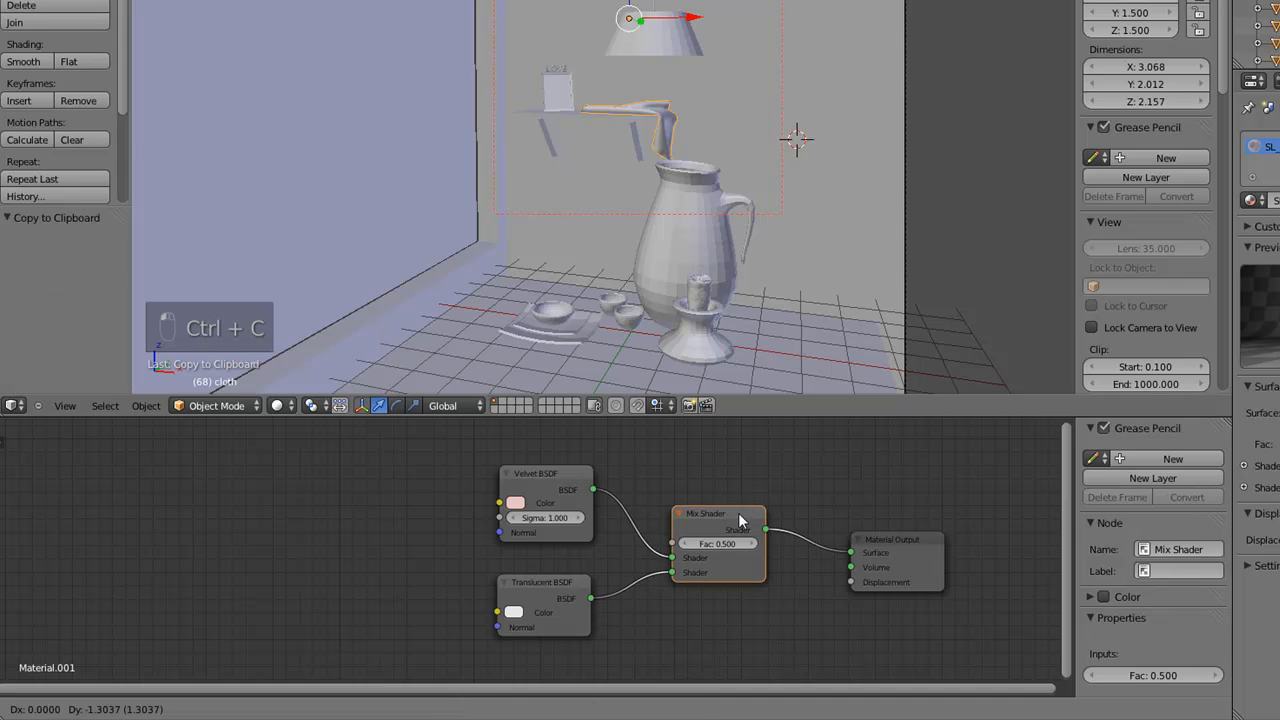
key("ctrl+c")
- Nudge the Translucent BSDF and Velvet BSDF nodes to tidy the SL_cloth layout
left_click(514, 613)
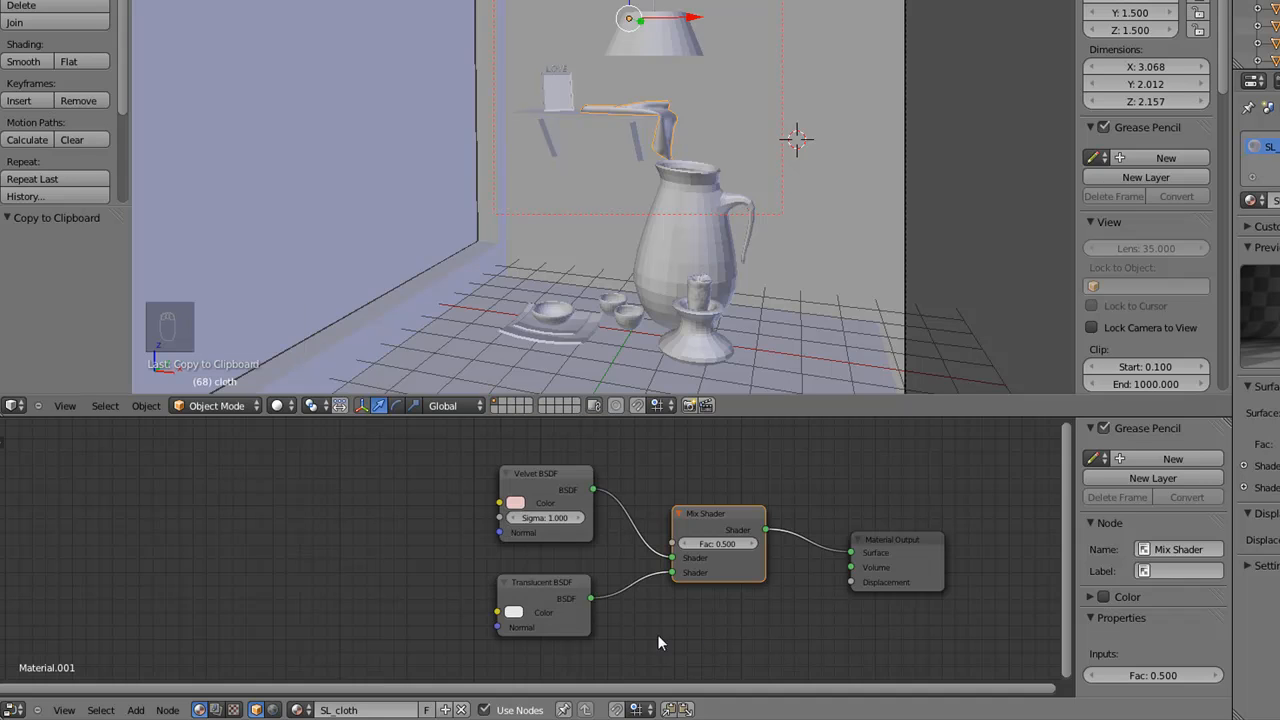
left_click_drag(551, 579, 540, 581)
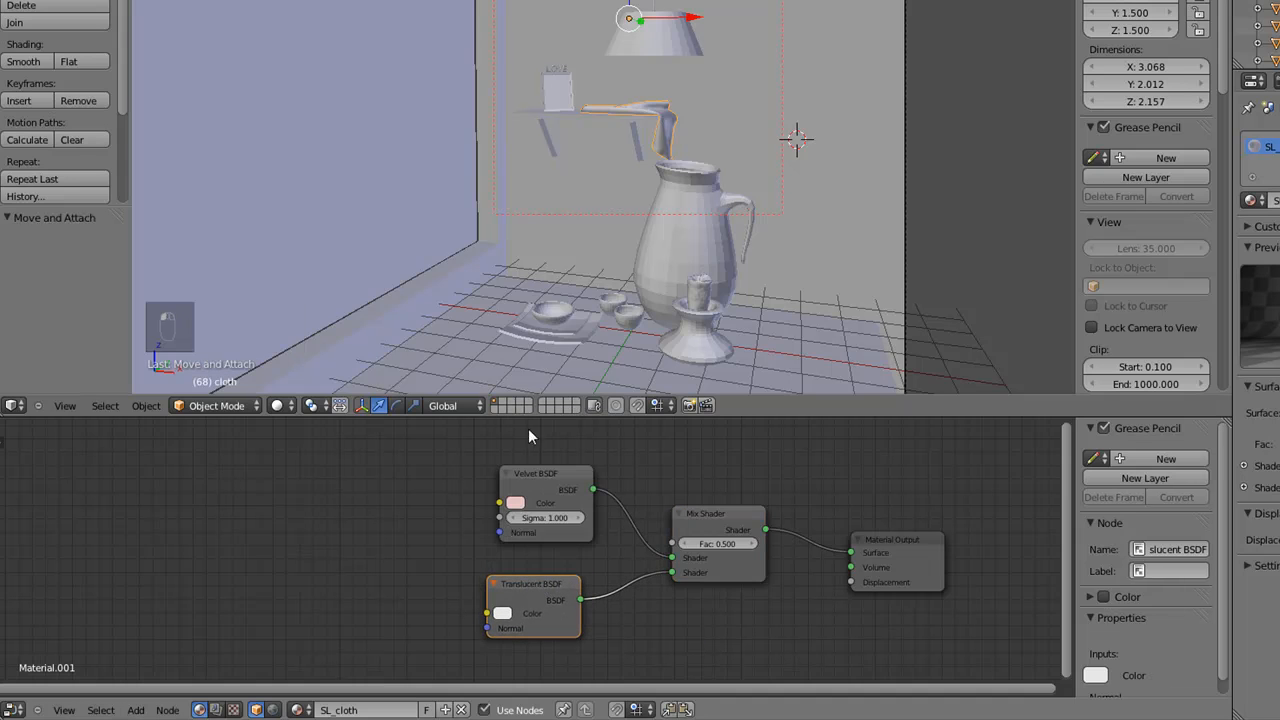
key("ctrl+c")
left_click_drag(541, 472, 539, 471)
key("ctrl+c")
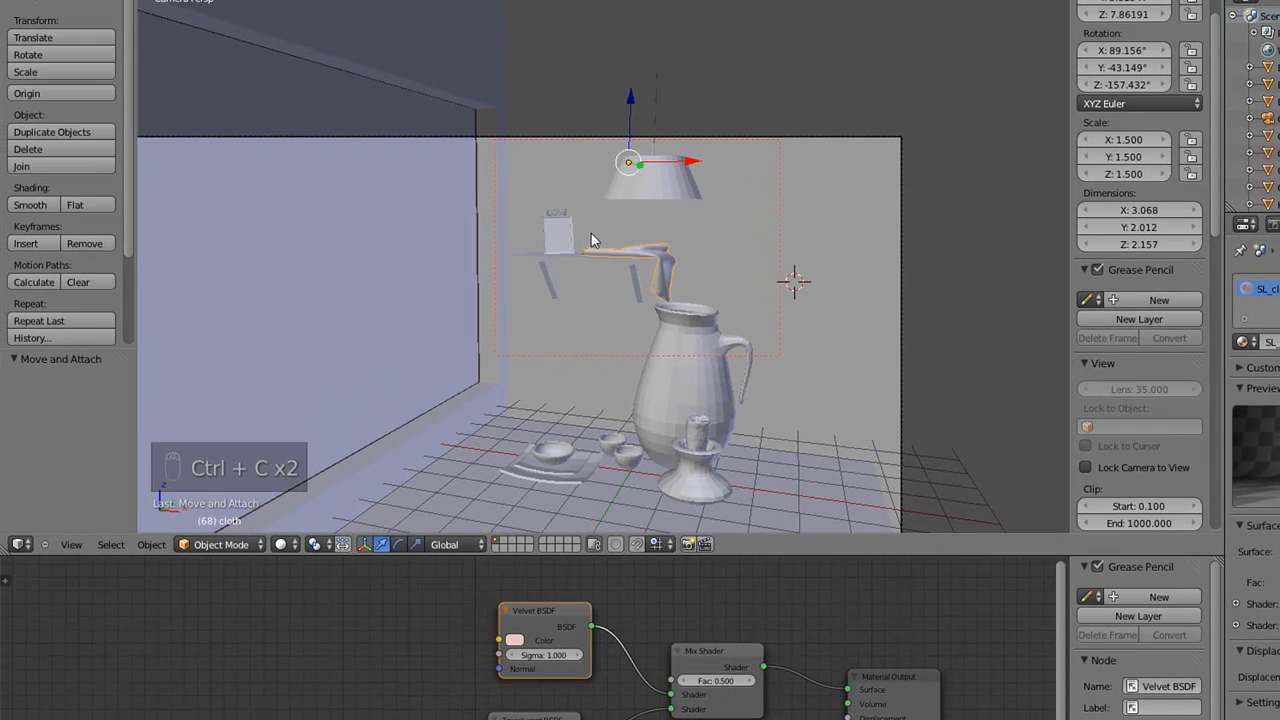
- Render the bordered region and inspect the cloth on the shelf in the result
key("F12")
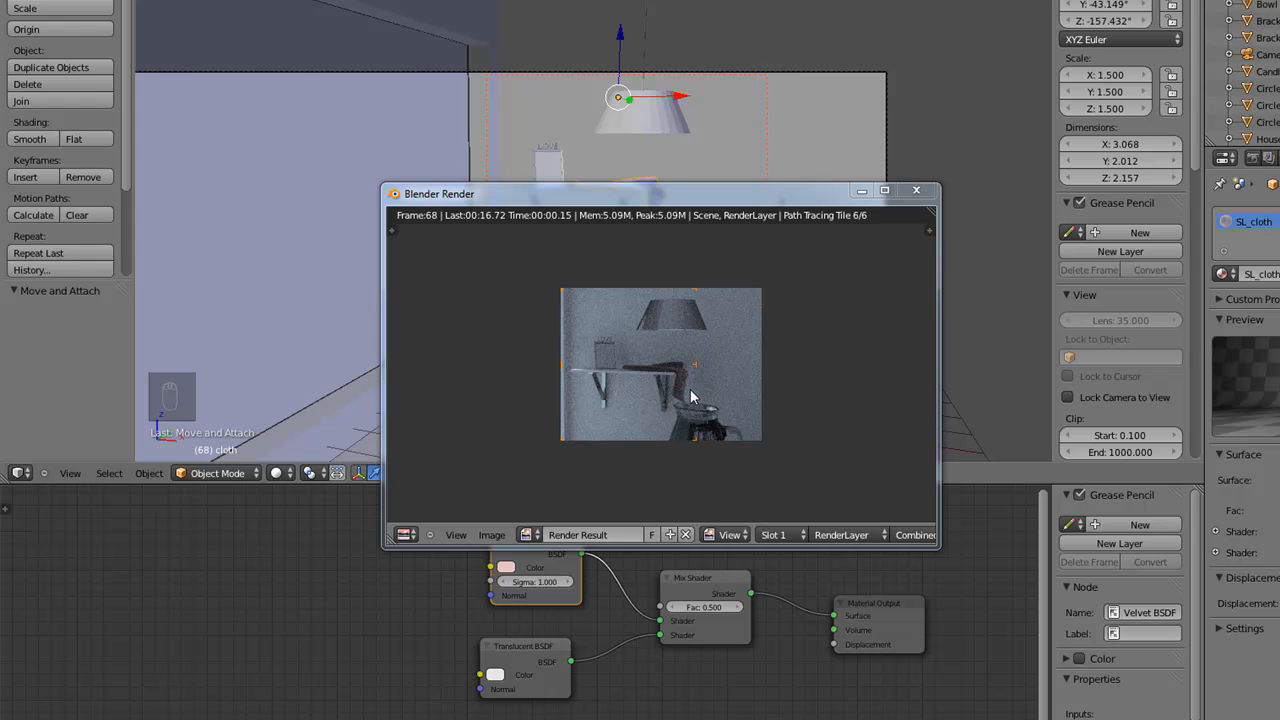
middle_click_drag(649, 400, 732, 325)
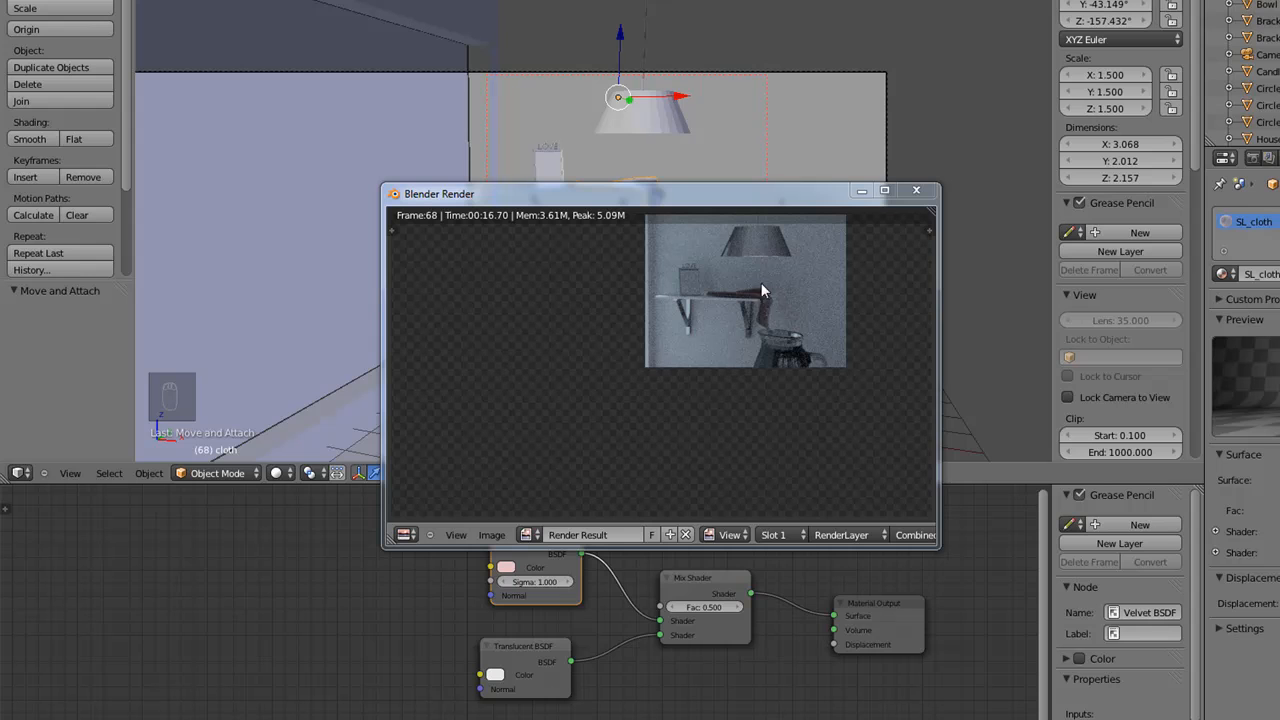
left_click_drag(816, 205, 801, 321)
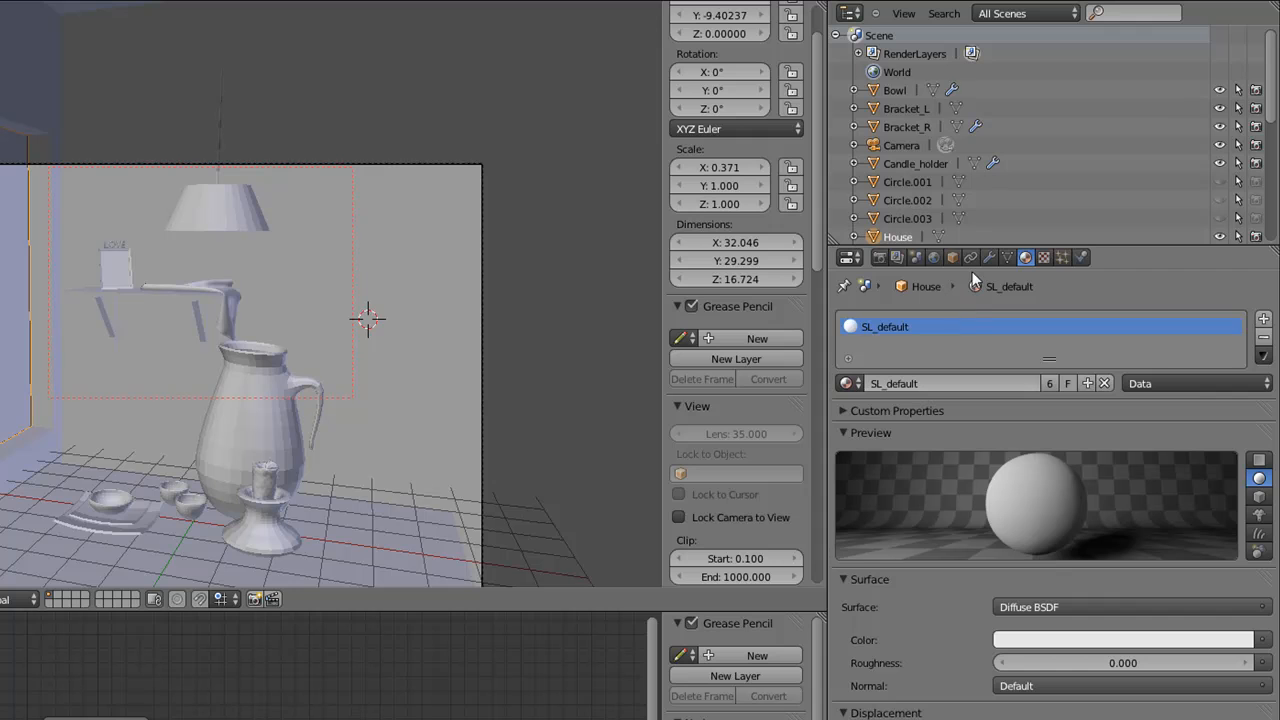
- Replace the House object's SL_default material with a new Diffuse BSDF material named SL_wall
left_click(1263, 340)
left_click(995, 384)
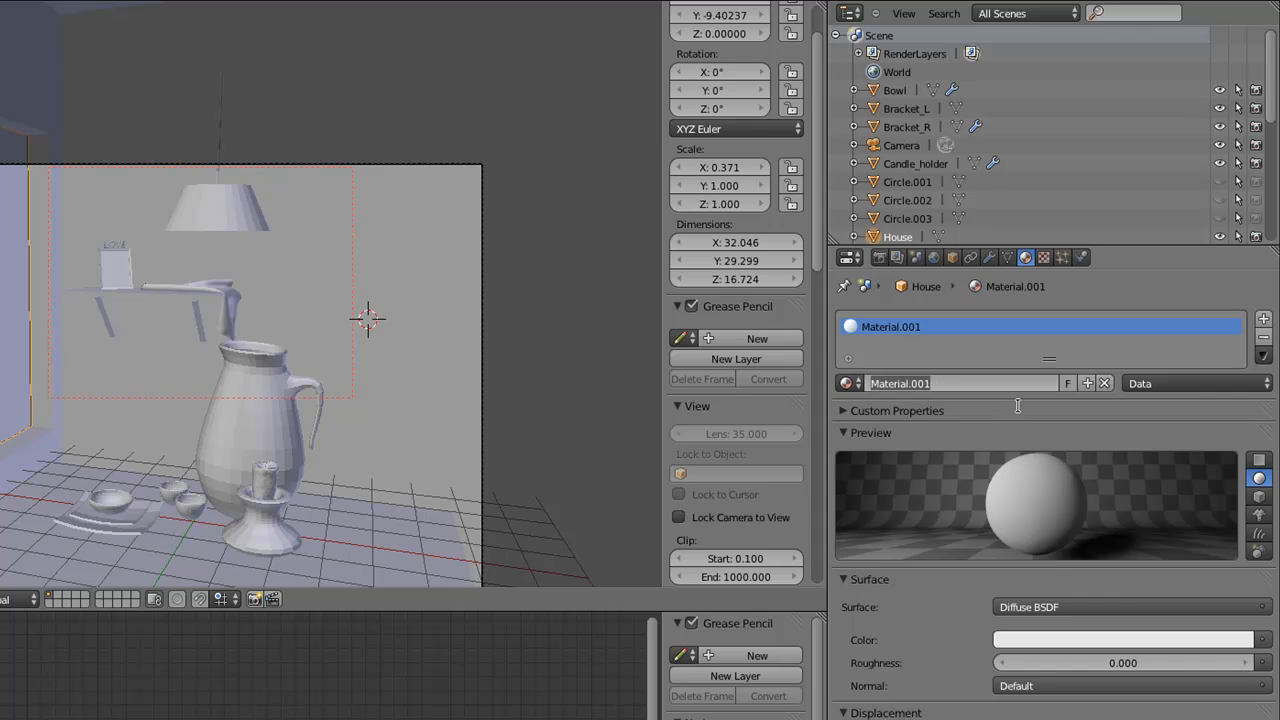
type("SL")
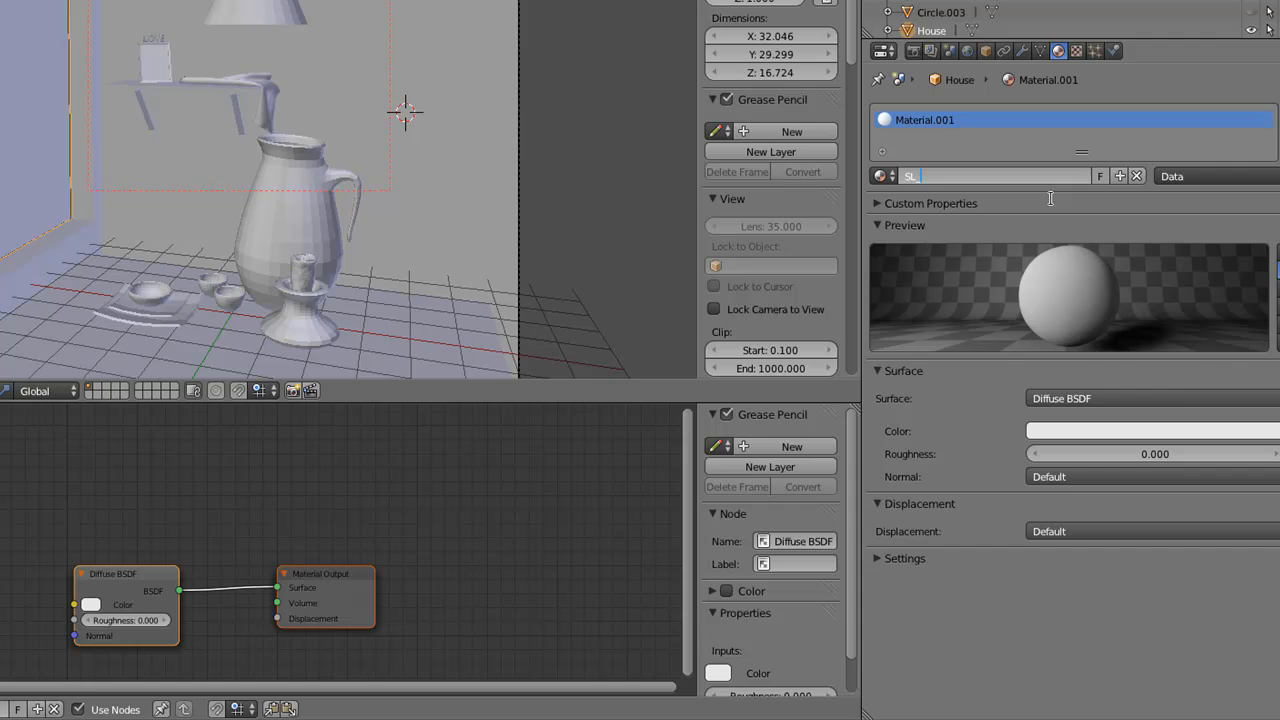
type("_wall")
key("Return")
- Spread out the SL_wall Diffuse BSDF and Material Output nodes in the node editor
left_click_drag(111, 573, 86, 495)
left_click_drag(319, 576, 389, 529)
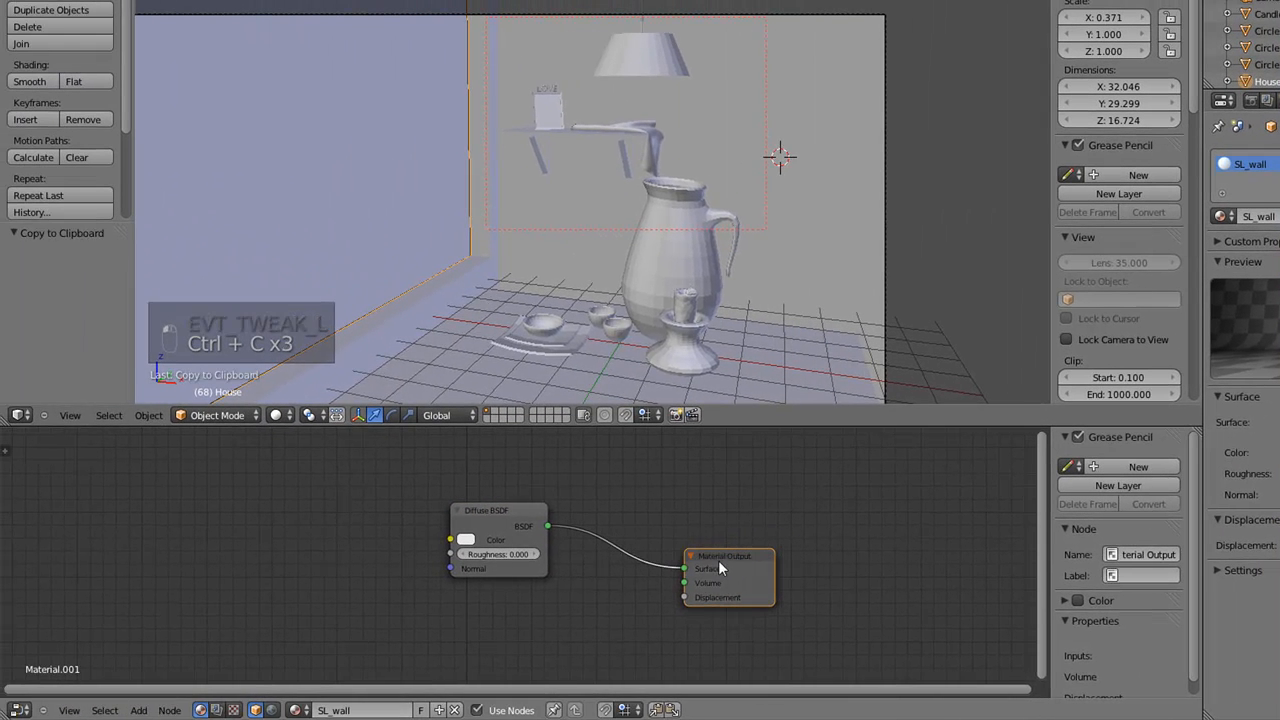
left_click_drag(718, 568, 685, 578)
key("ctrl+c")
left_click_drag(529, 509, 536, 482)
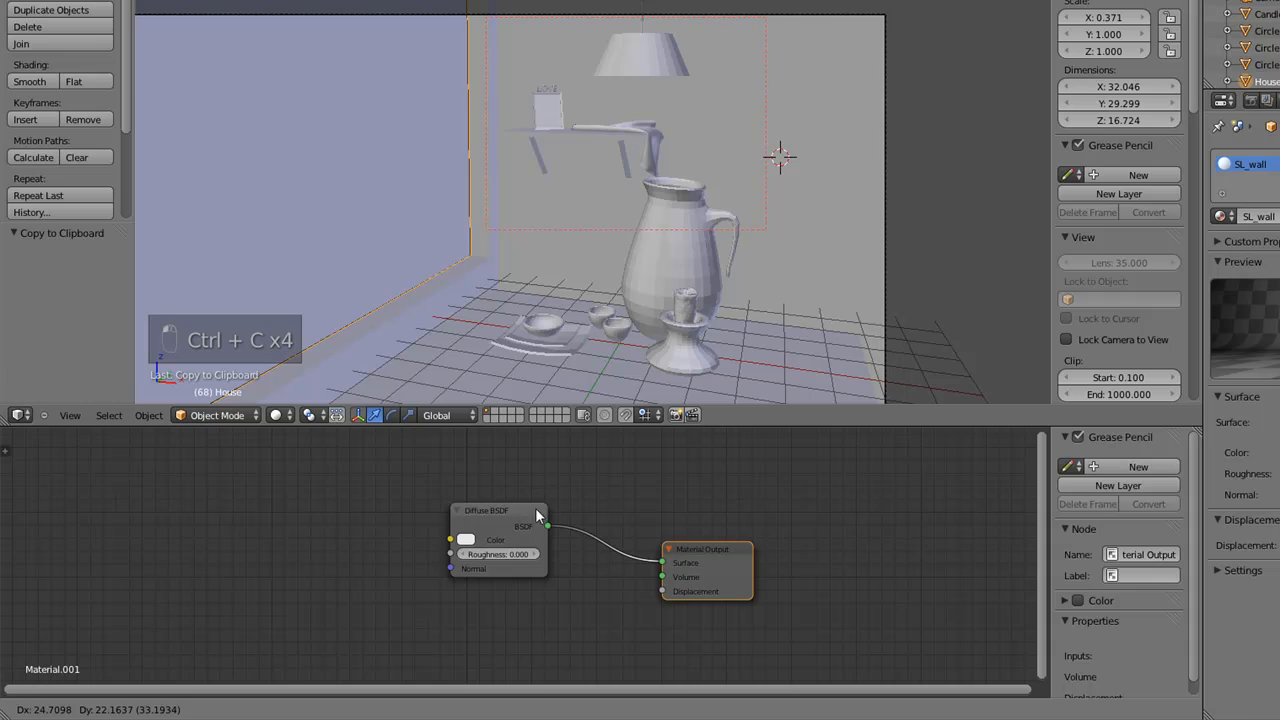
key("ctrl+c")
- Set the SL_wall Diffuse BSDF's roughness to 0.500 and its color to a pale lavender (R 0.621, G 0.562, B 0.800)
left_click_drag(506, 562, 525, 565)
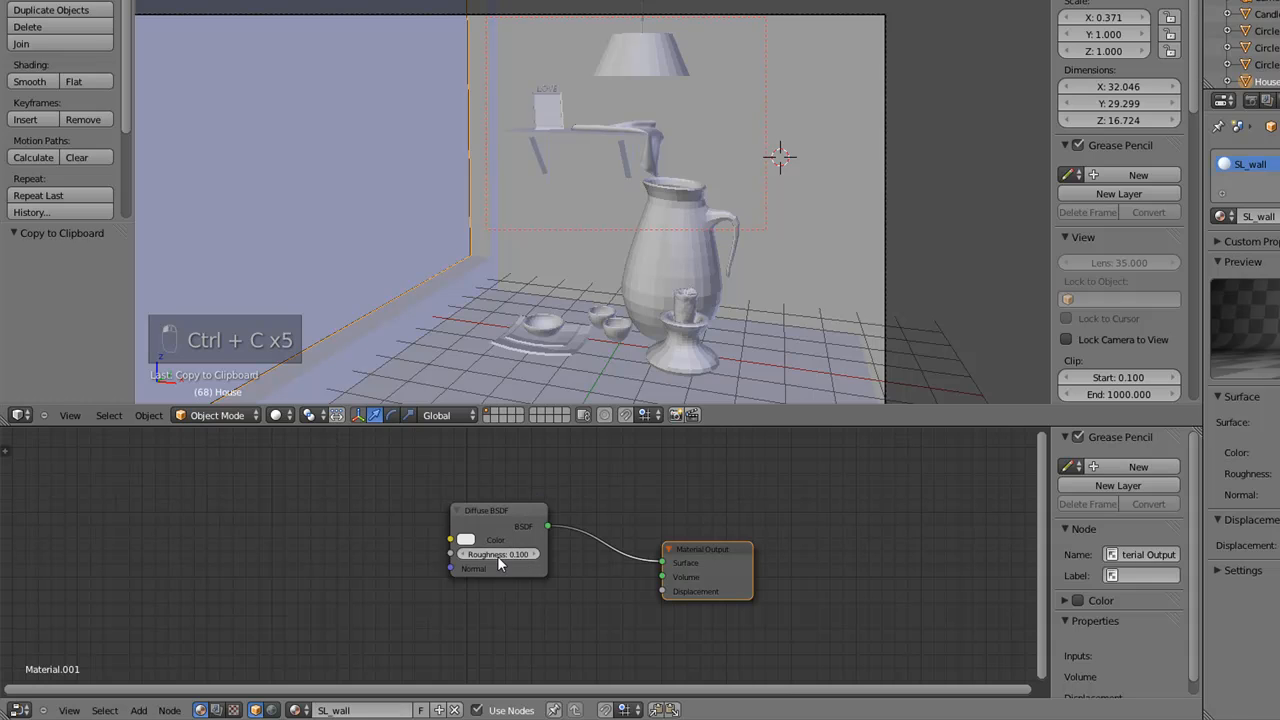
left_click(486, 556)
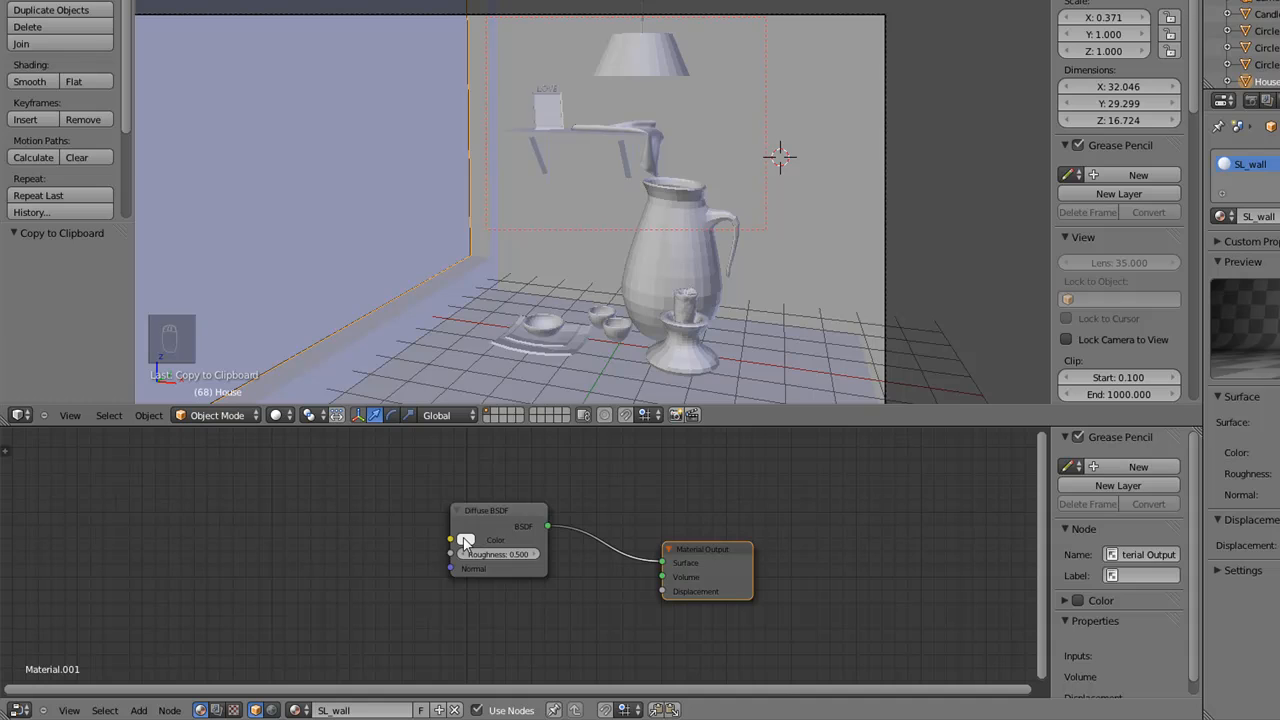
left_click(466, 539)
mouse_move(514, 412)
left_mouse_down()
mouse_move(530, 404)
mouse_move(508, 419)
left_mouse_up()
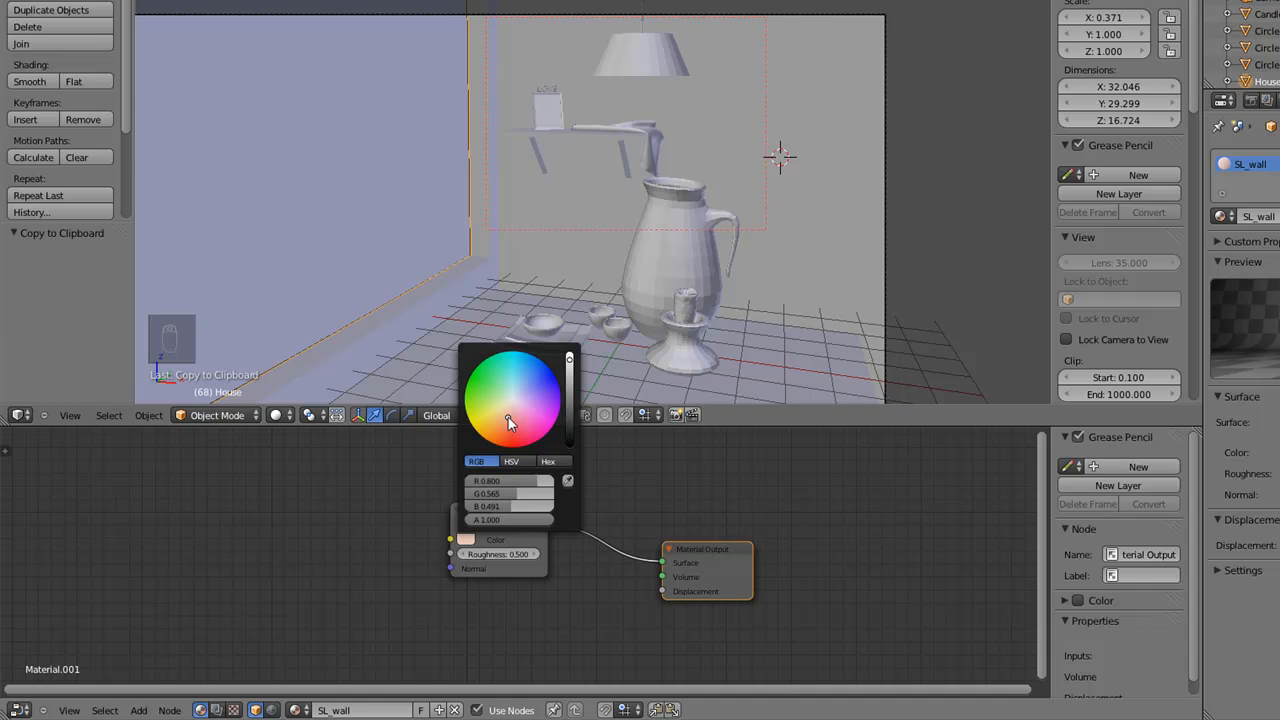
left_click_drag(508, 417, 506, 410)
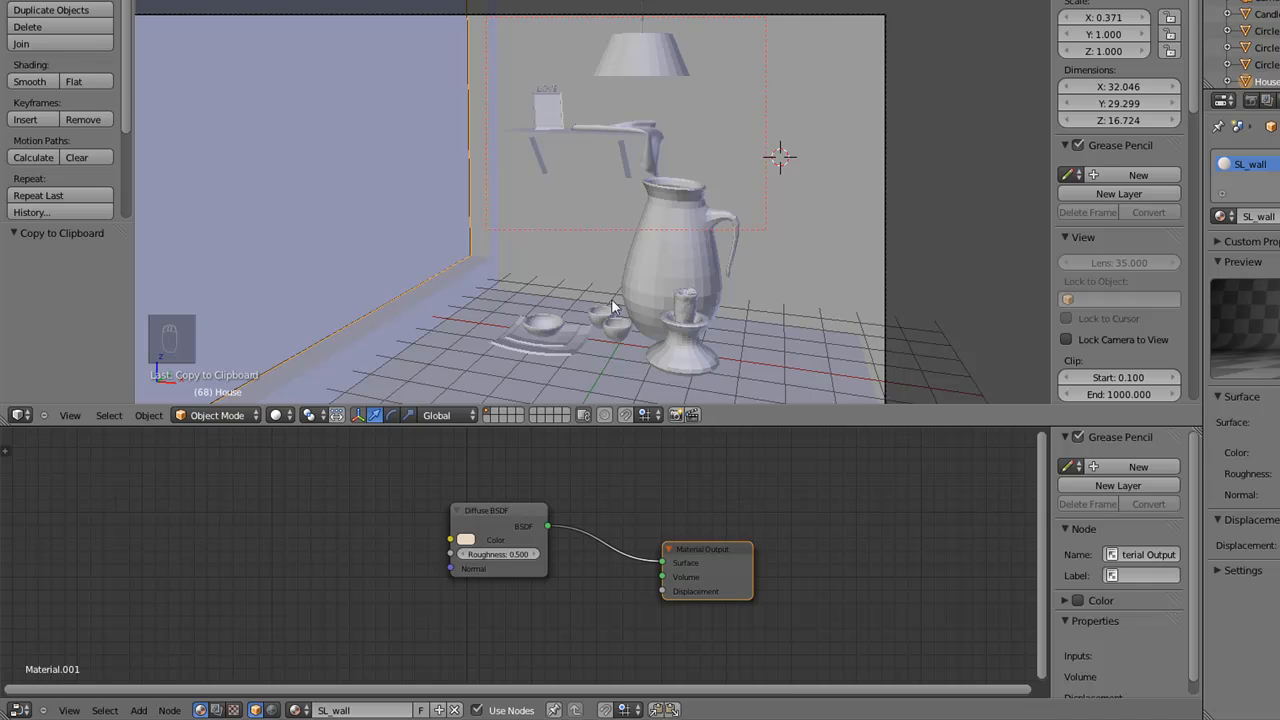
left_click(465, 541)
mouse_move(507, 416)
left_mouse_down()
mouse_move(500, 408)
mouse_move(526, 408)
mouse_move(520, 398)
left_mouse_up()
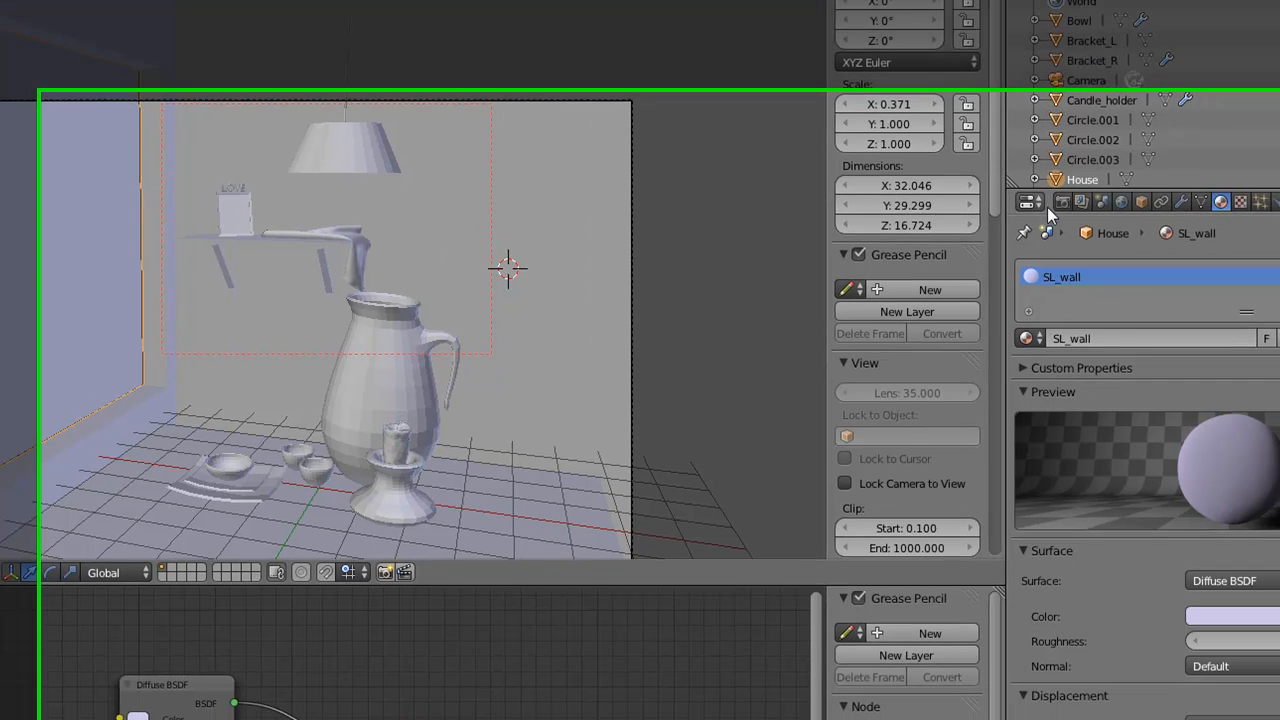
- Turn off border rendering in the scene's render dimension settings
left_click(1073, 208)
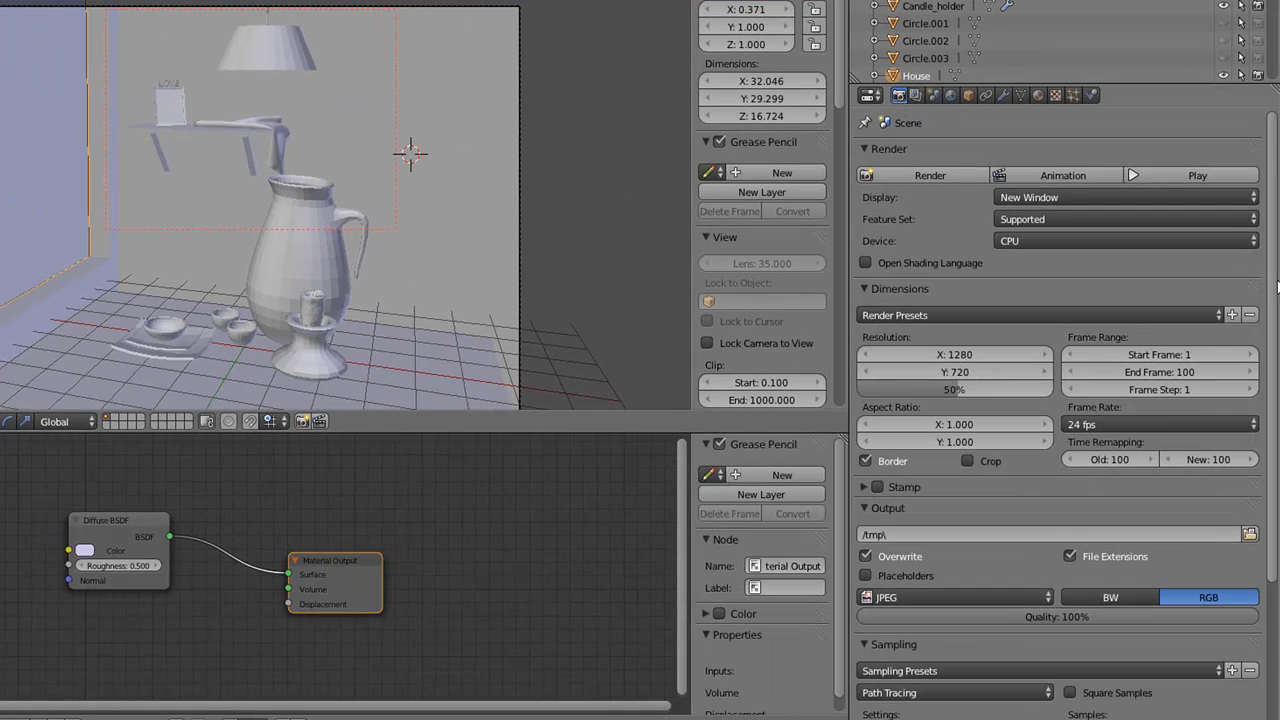
scroll(1077, 598, "down", 3)
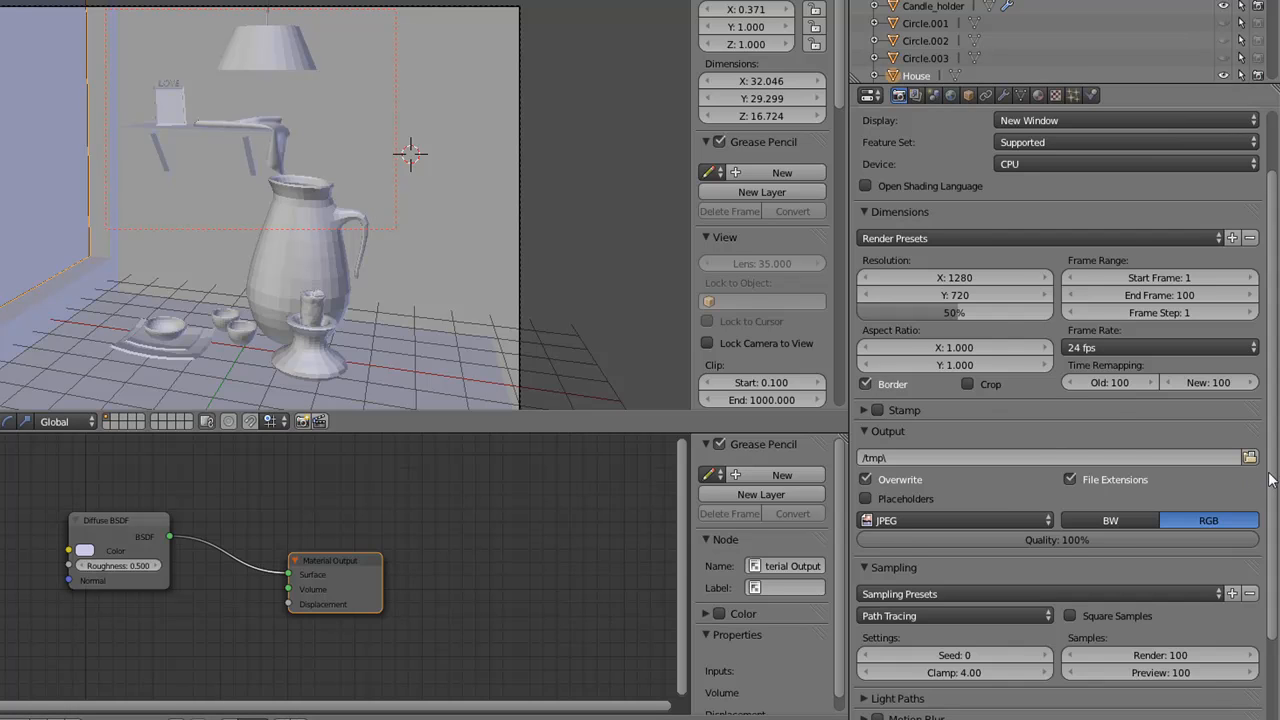
scroll(1047, 434, "up", 3)
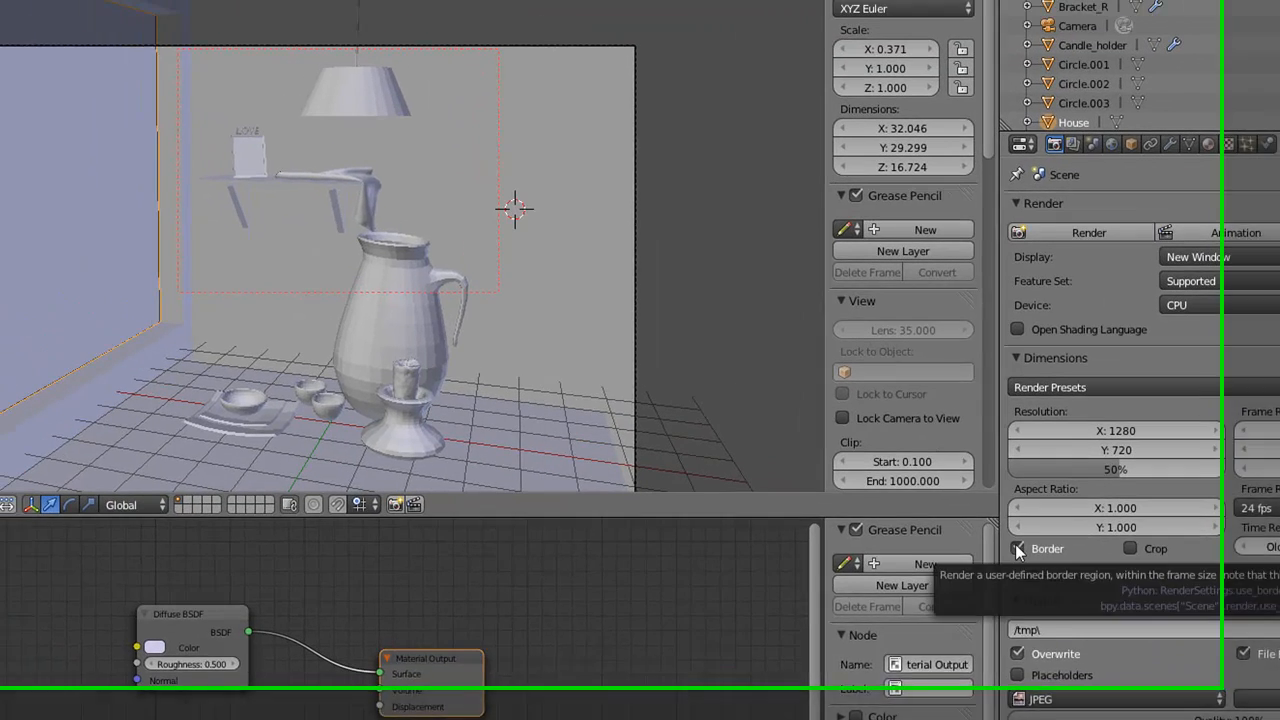
left_click(866, 461)
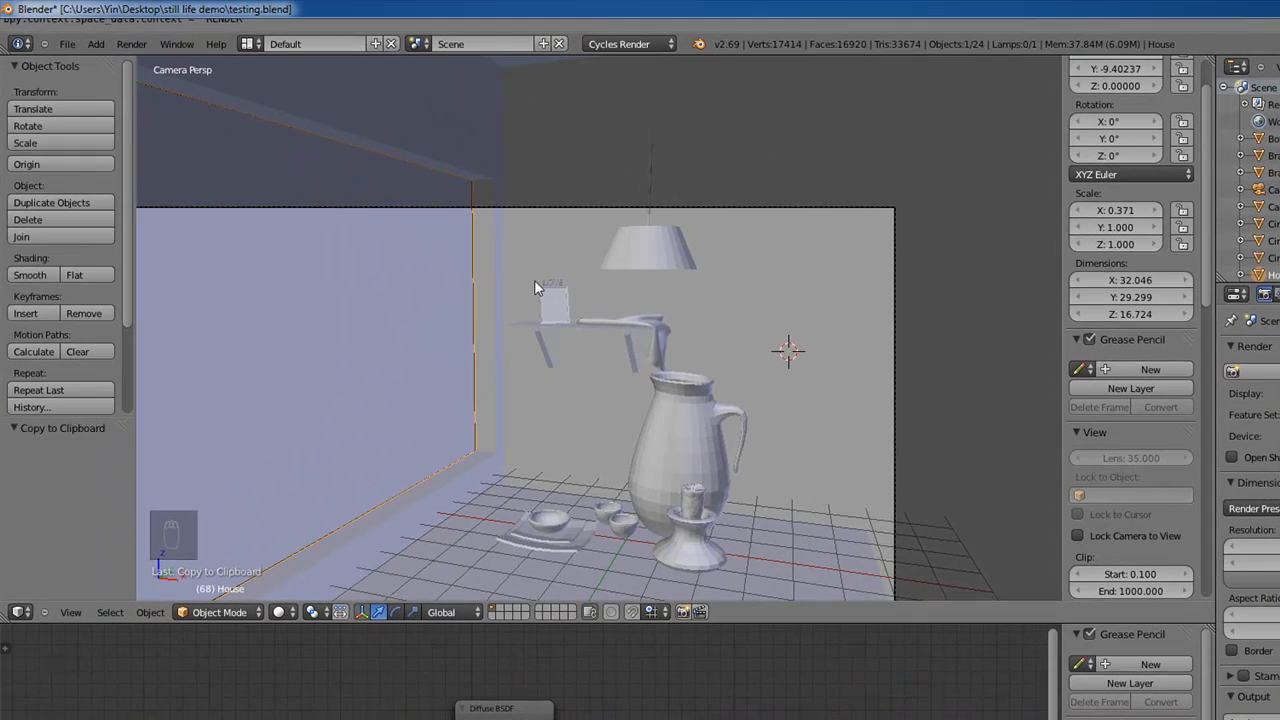
- Render the full camera frame to check the wall color, and close the render window
key("F12")
left_click_drag(752, 173, 634, 257)
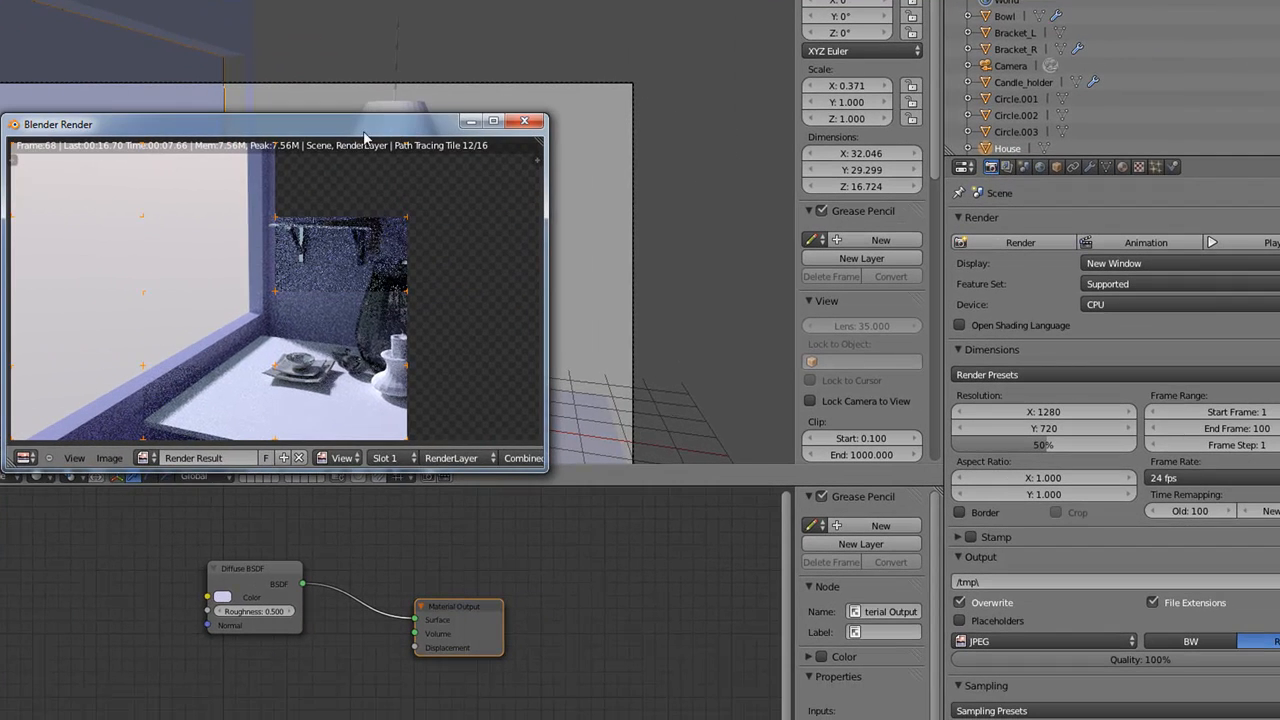
left_click_drag(363, 131, 446, 130)
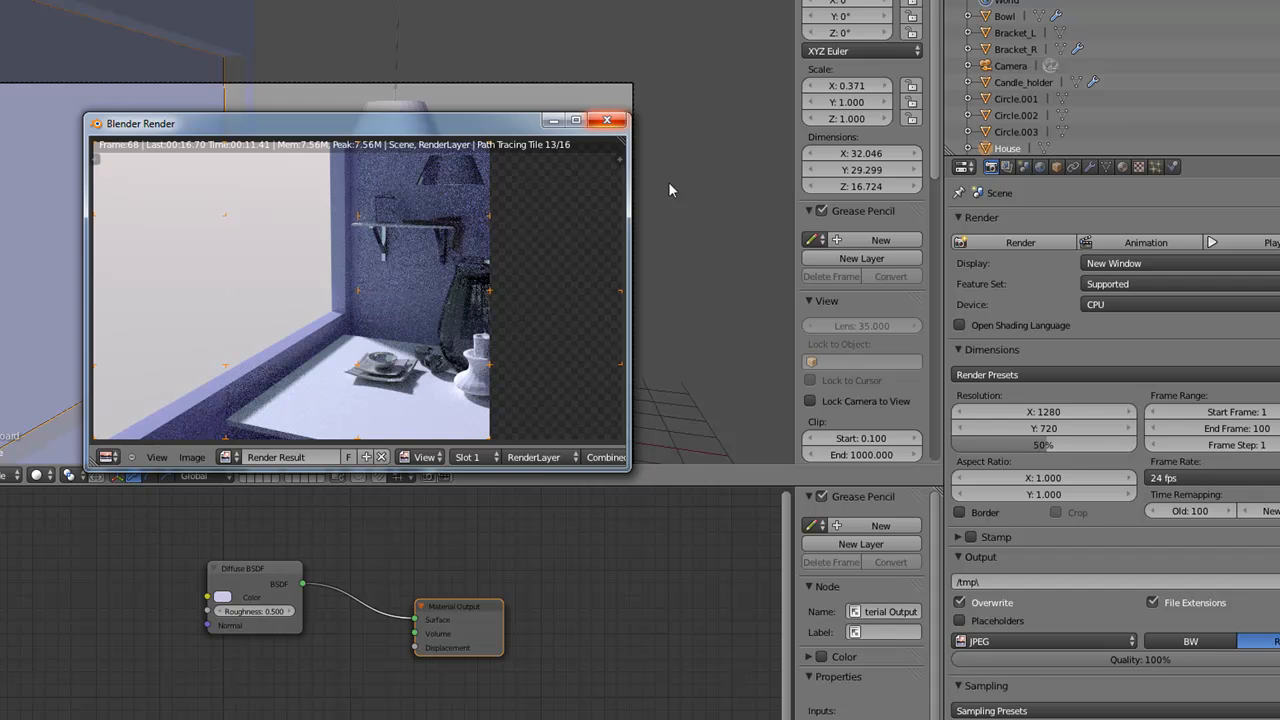
left_click(607, 121)
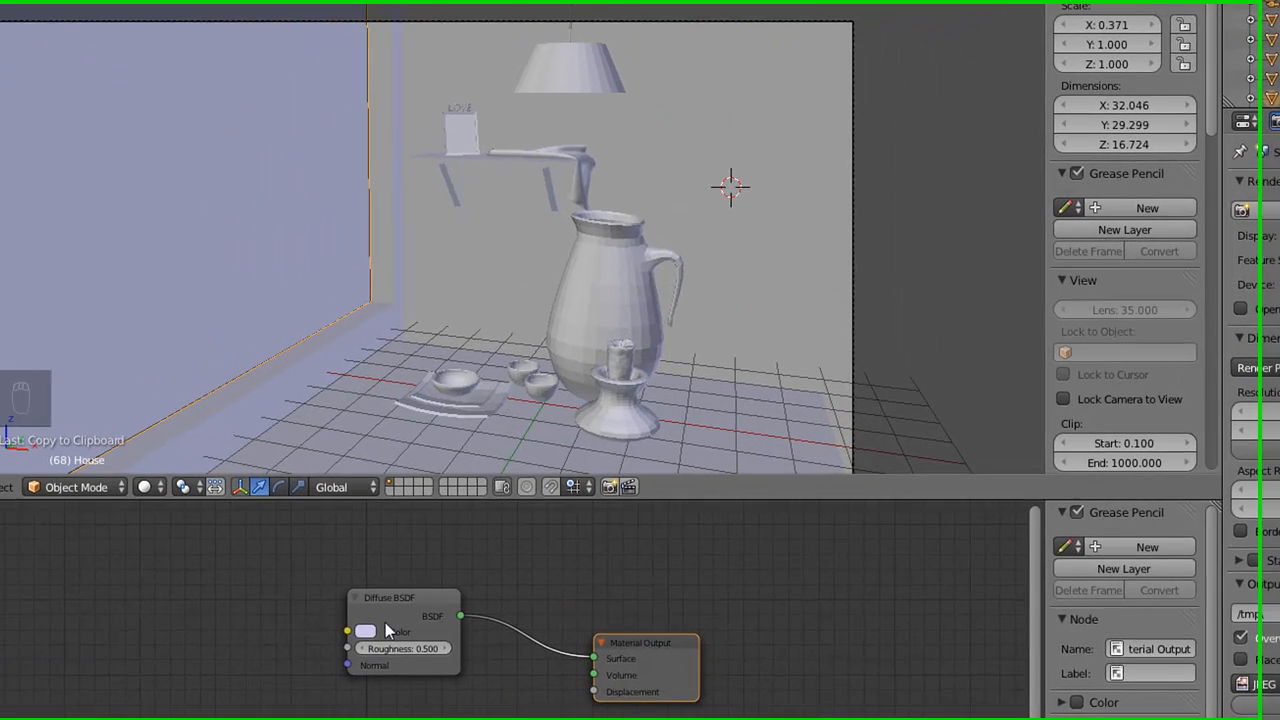
- Lighten the SL_wall diffuse color to a near-white tint and render the scene again
left_click(227, 597)
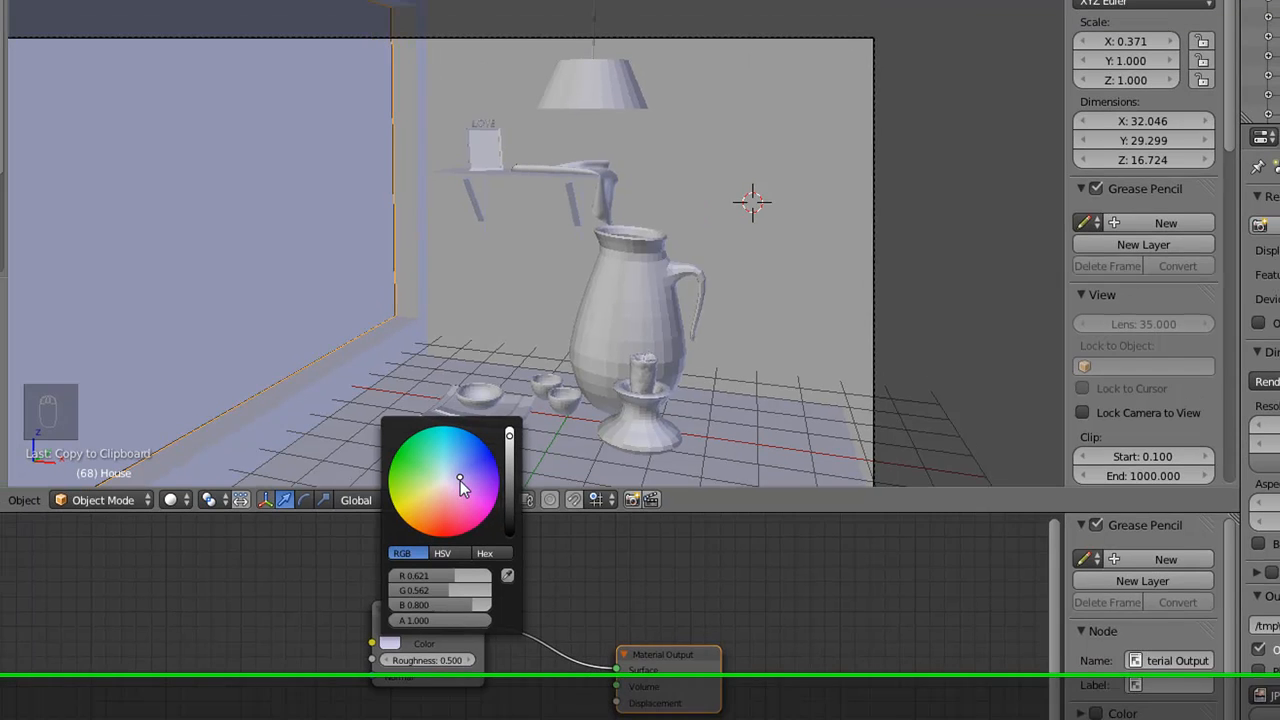
left_click_drag(450, 465, 444, 466)
left_click_drag(525, 558, 520, 560)
left_click(868, 288)
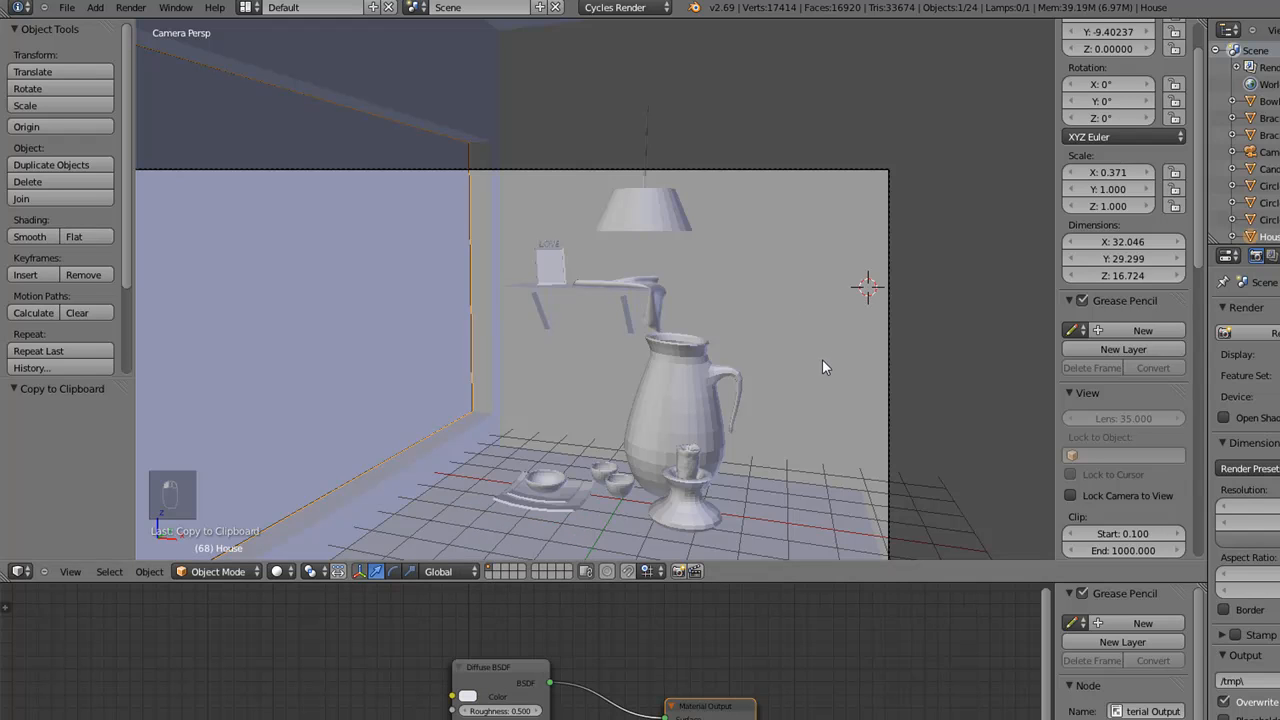
key("F12")
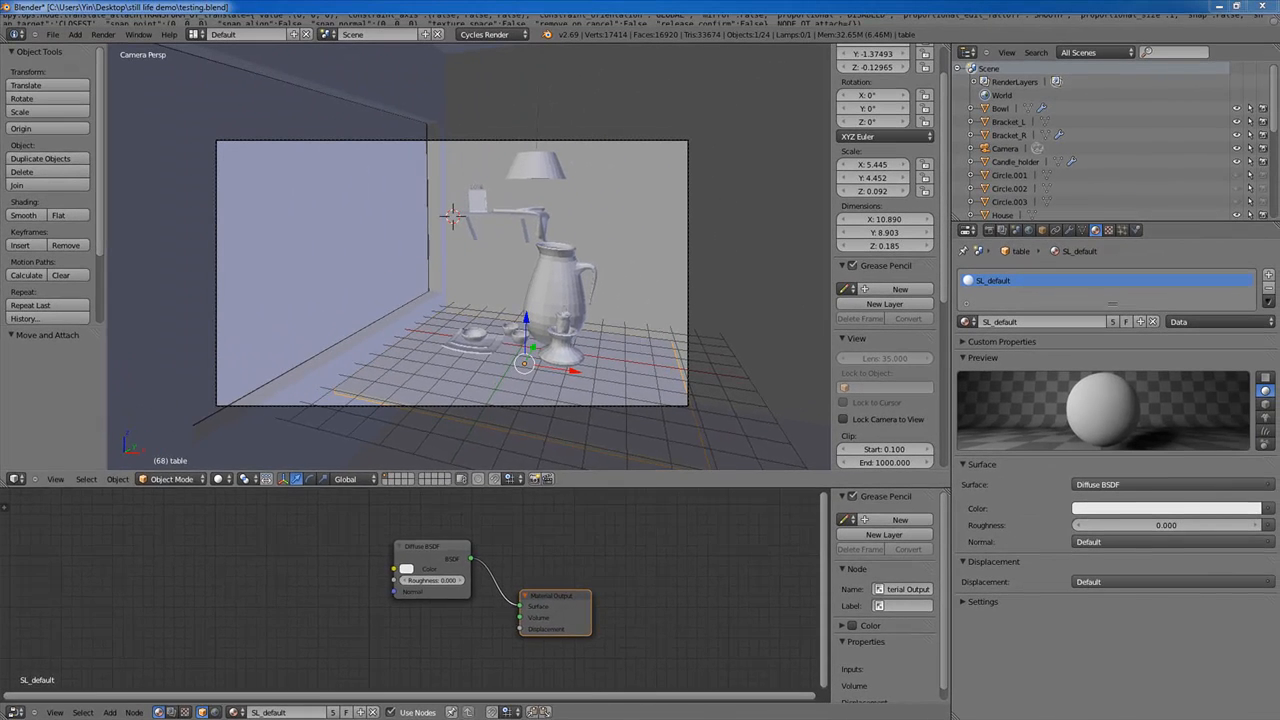
- Switch to the texture folder in Windows Explorer, look over the available images including wood, and minimize the folder window
key("alt+Tab")
left_click_drag(264, 449, 250, 394)
left_click_drag(497, 404, 484, 460)
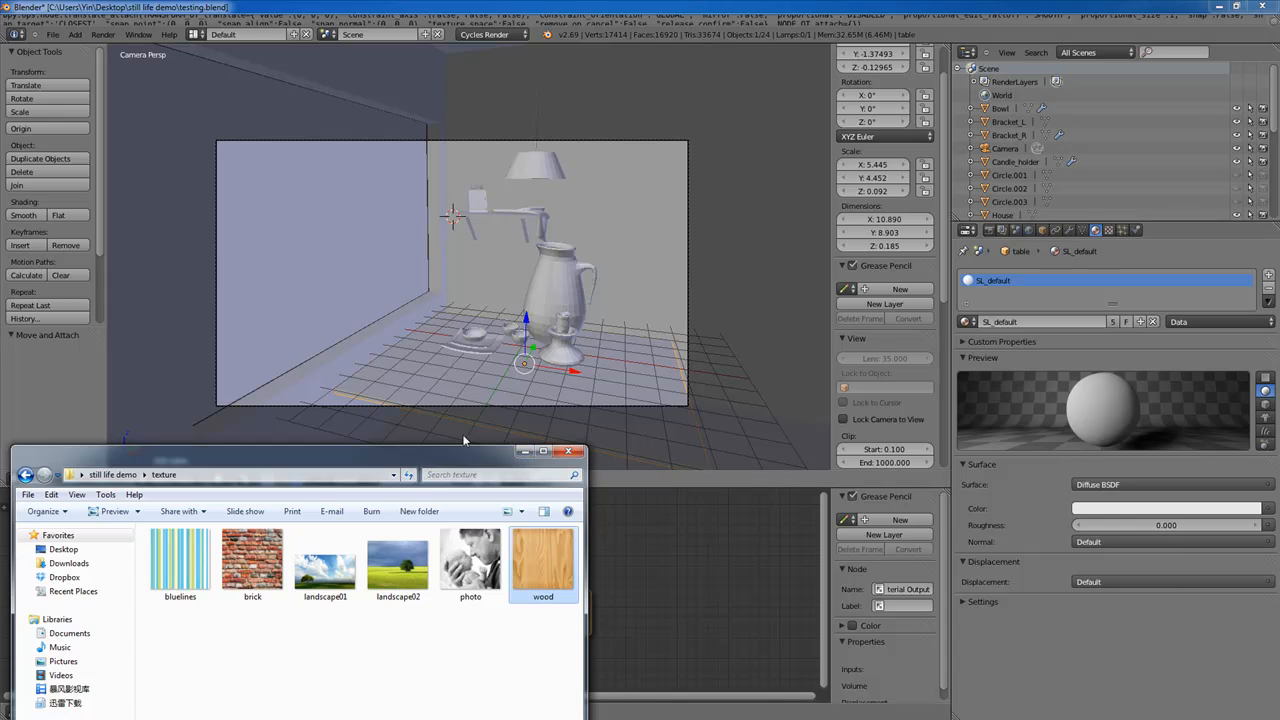
left_click(525, 451)
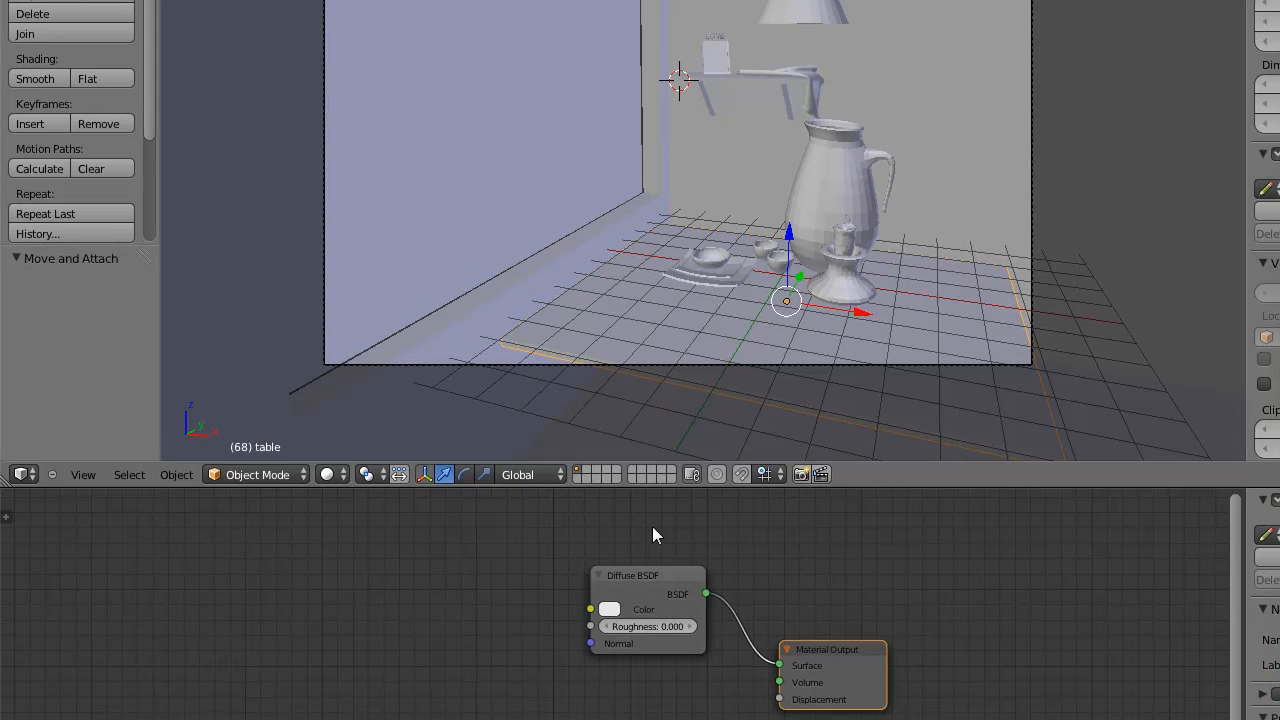
- Rearrange the Diffuse BSDF and Material Output nodes of the table's SL_default material
left_click_drag(427, 543, 398, 519)
key("ctrl+c")
left_click_drag(848, 649, 924, 640)
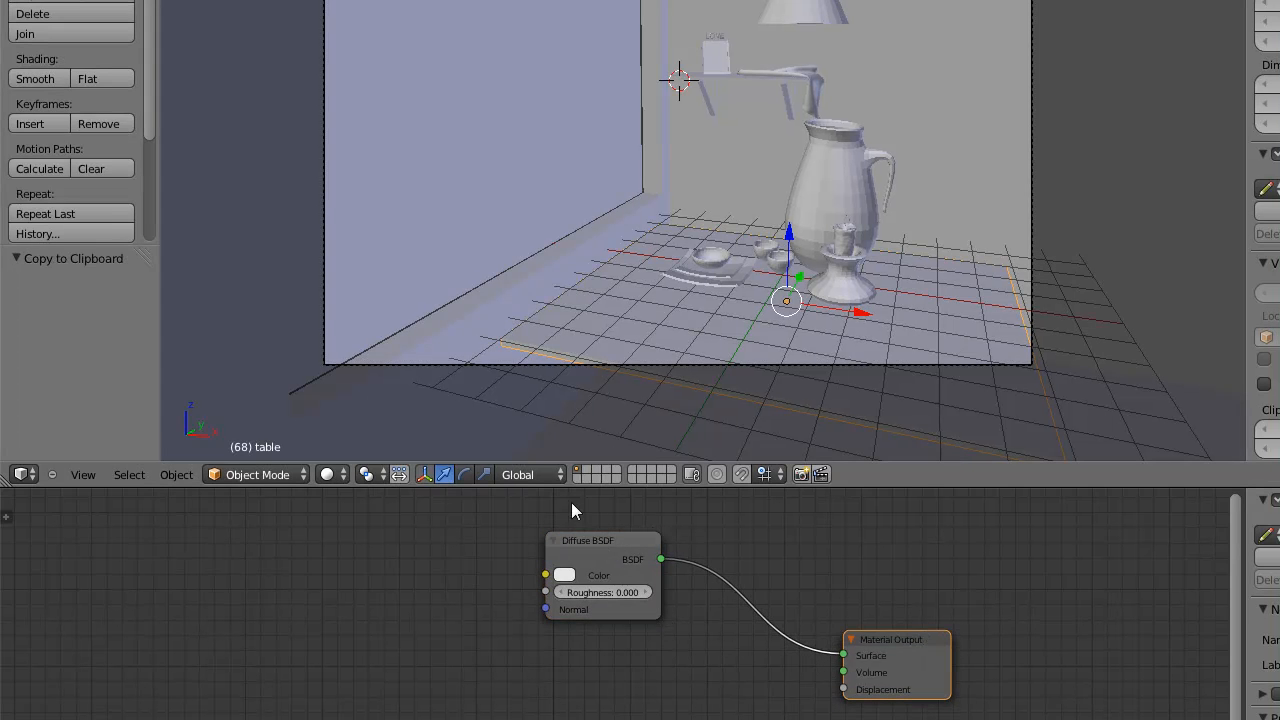
left_click_drag(605, 540, 624, 551)
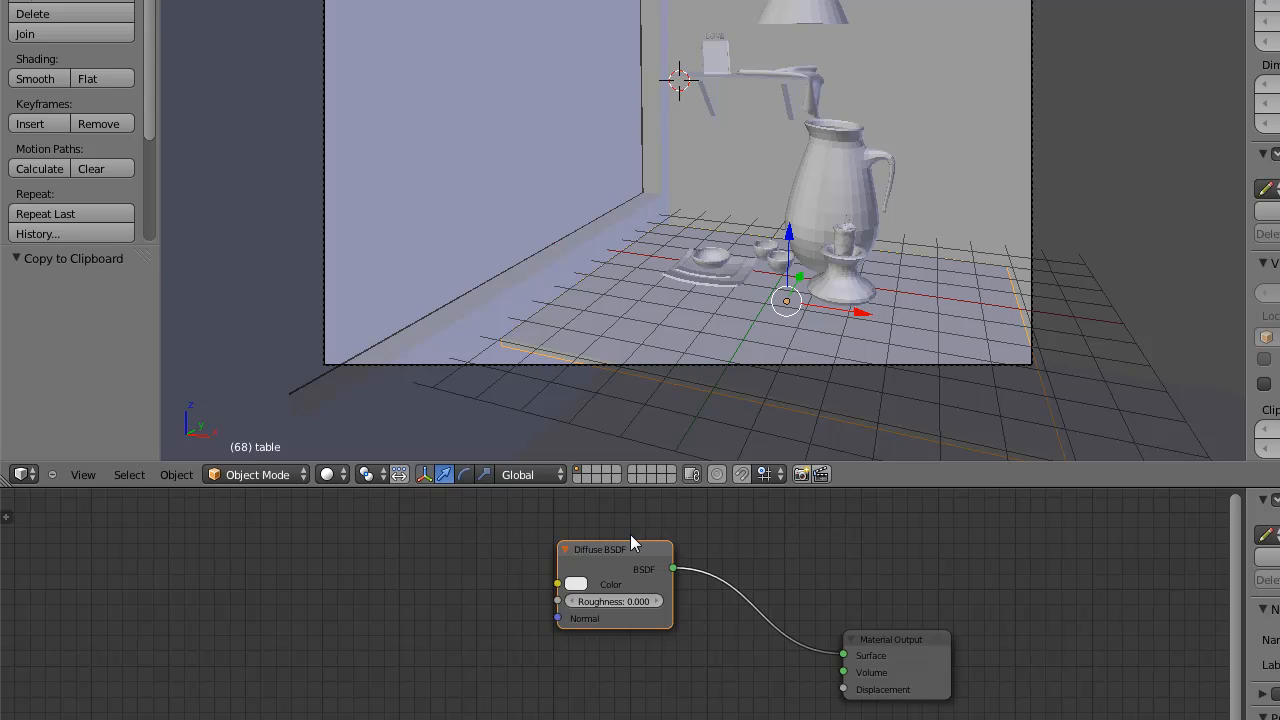
left_click_drag(866, 643, 849, 619)
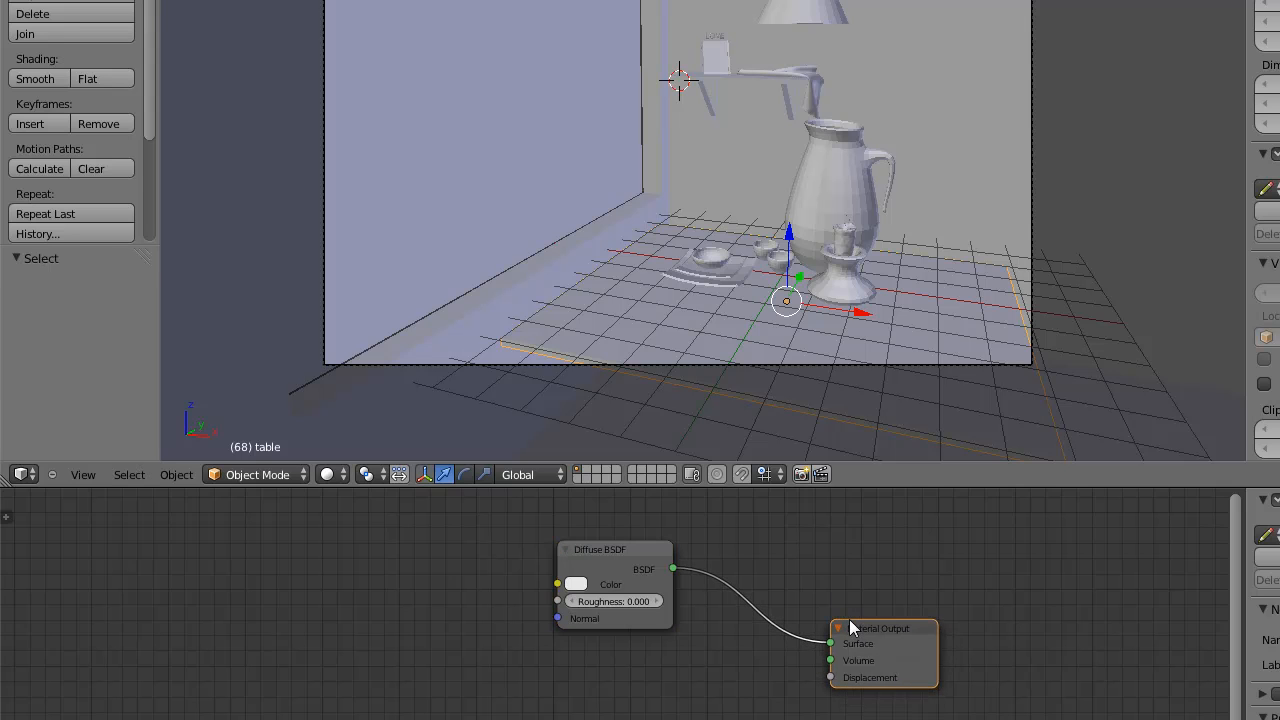
left_click(609, 557)
left_click_drag(609, 549, 680, 582)
key("ctrl+c")
left_click_drag(905, 634, 960, 648)
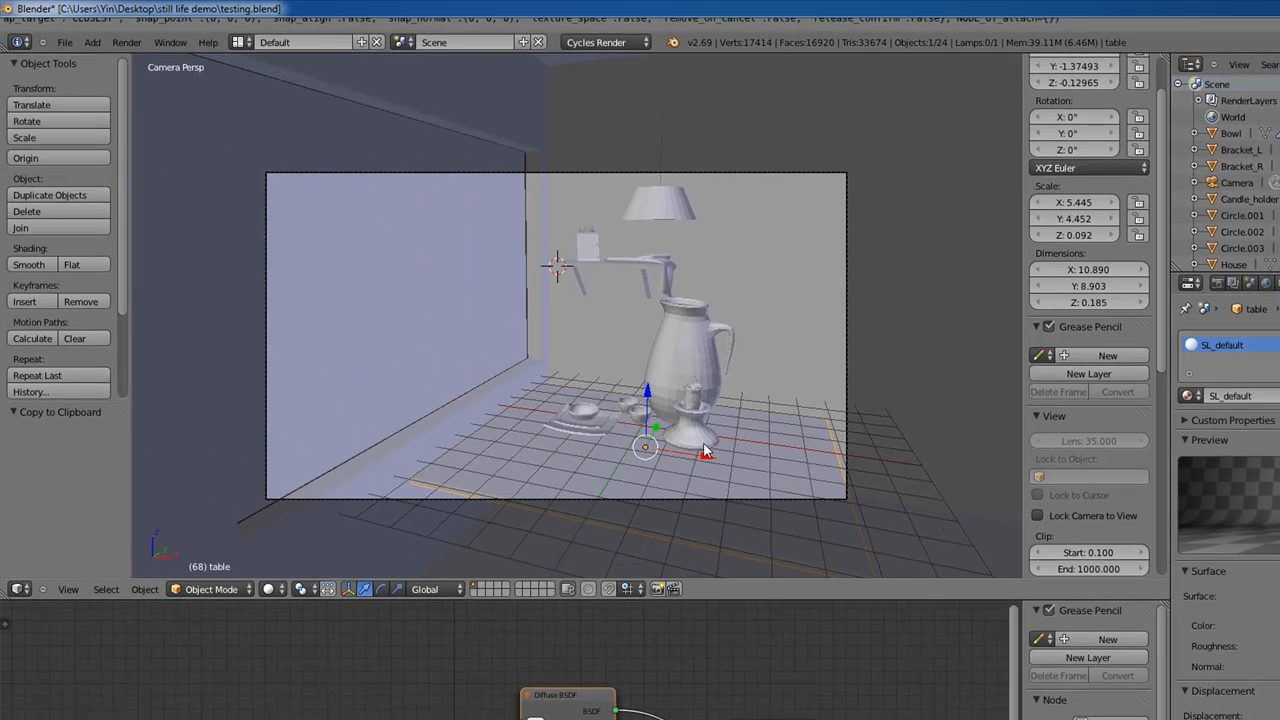
- Select the House object and move its SL_wall Diffuse BSDF node closer to the Material Output
right_click(643, 480)
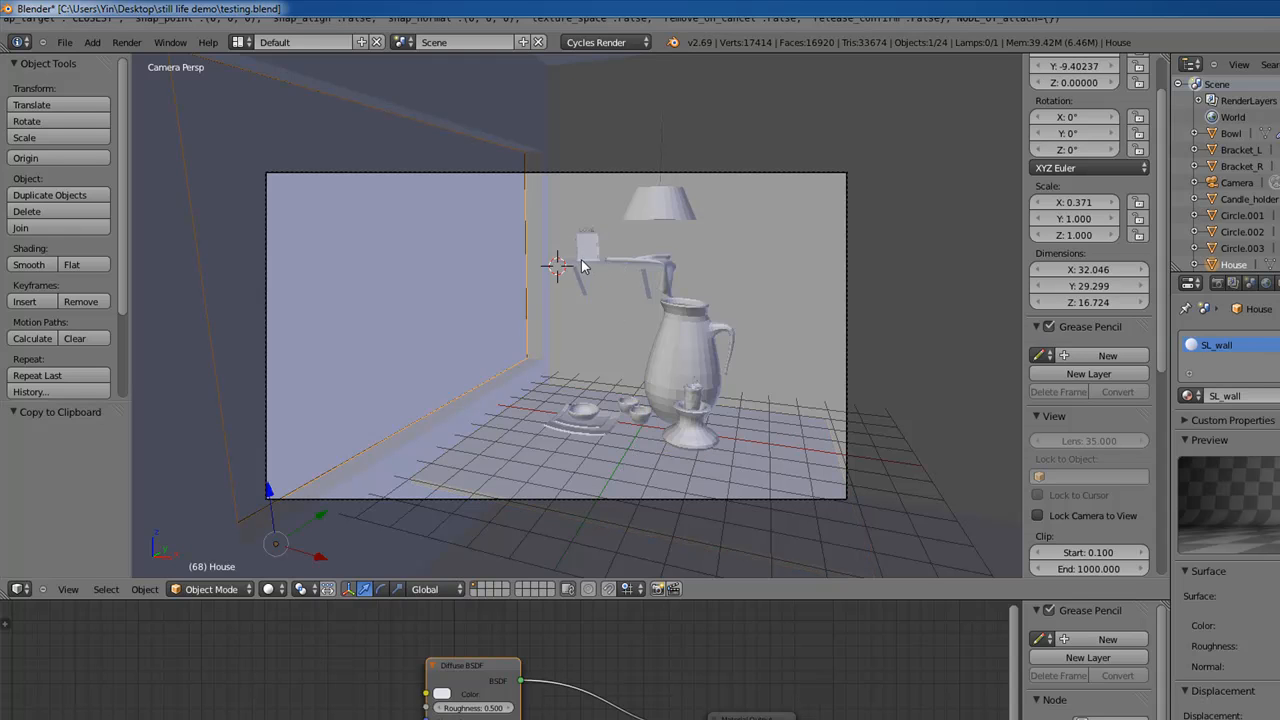
left_click(490, 664)
key("ctrl+c")
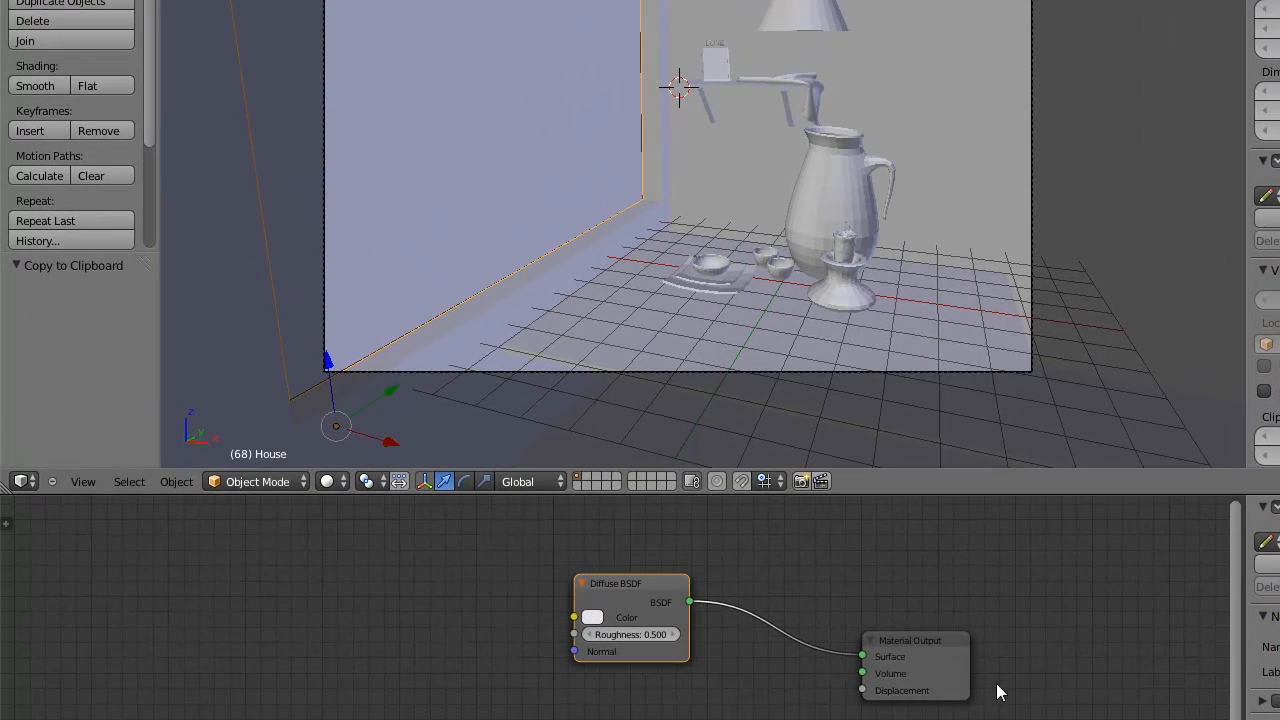
- Shift the SL_wall Diffuse BSDF node slightly closer to its Material Output node
left_click(948, 638)
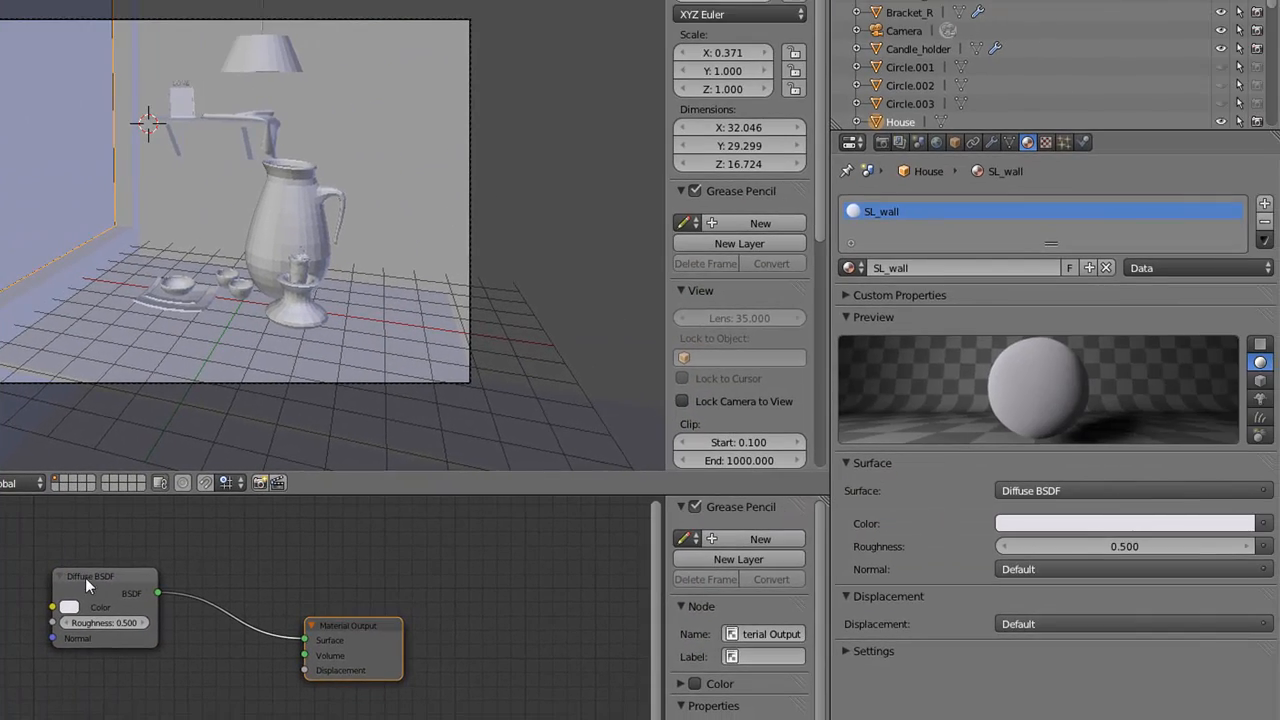
left_click_drag(85, 577, 114, 581)
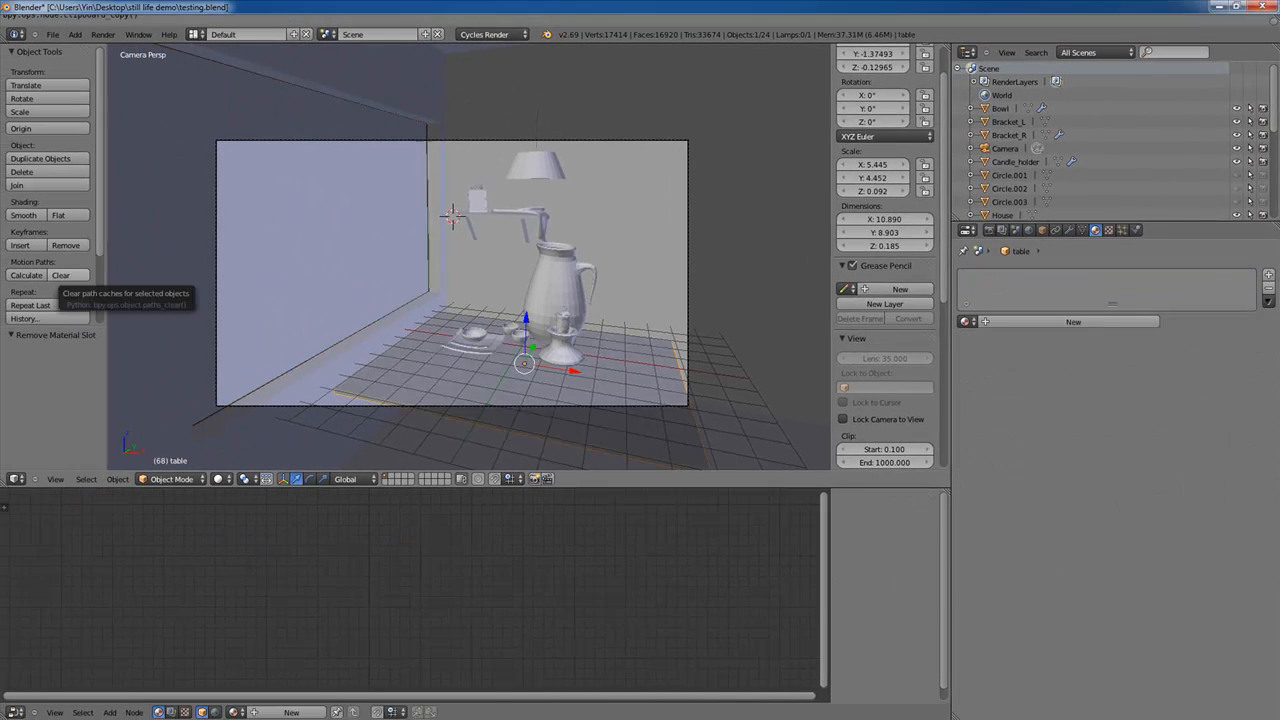
- Remove the SL_default material from the table and give it a new material named SL_wood
right_click(548, 396)
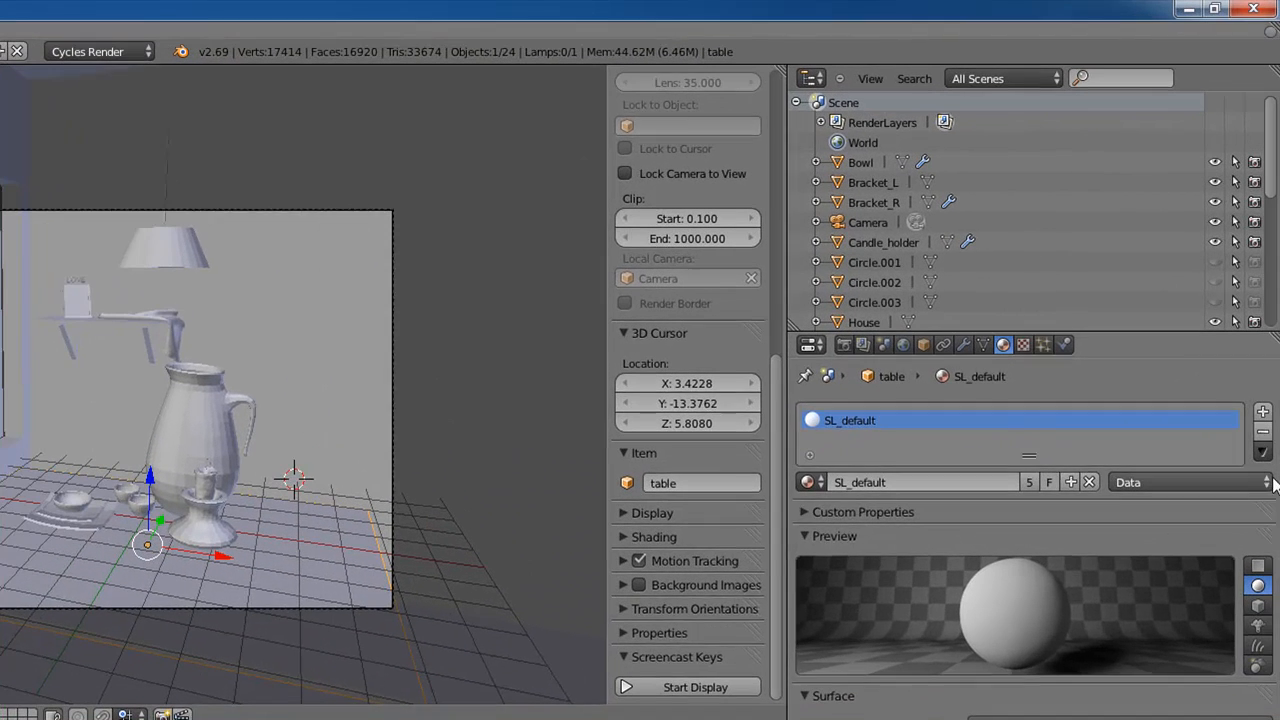
left_click(1264, 434)
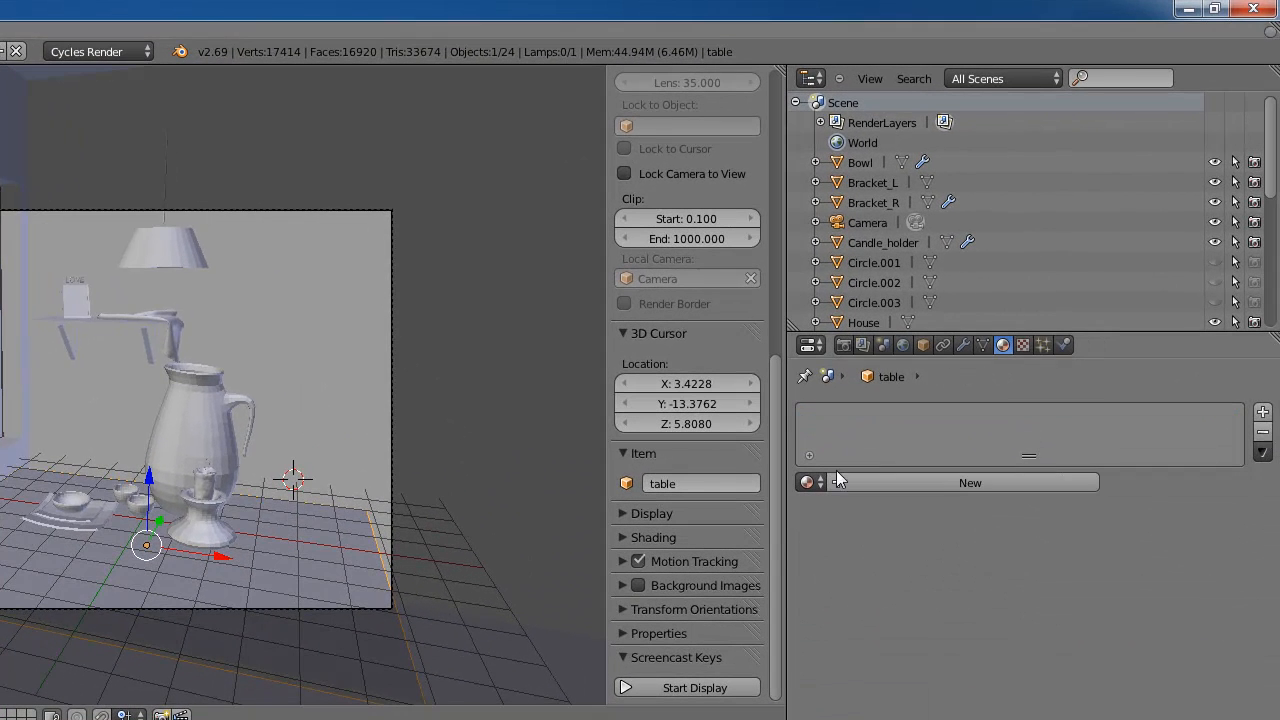
left_click(938, 483)
left_click(894, 483)
type("SL_wood")
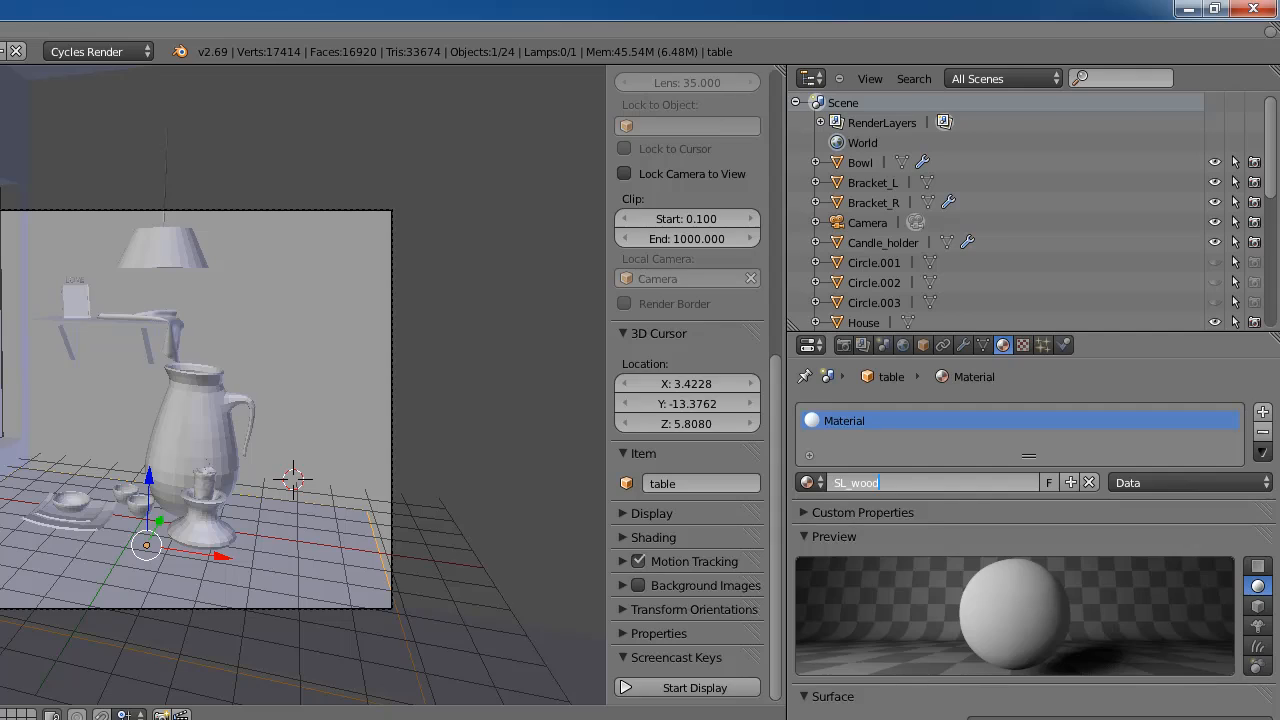
key("Return")
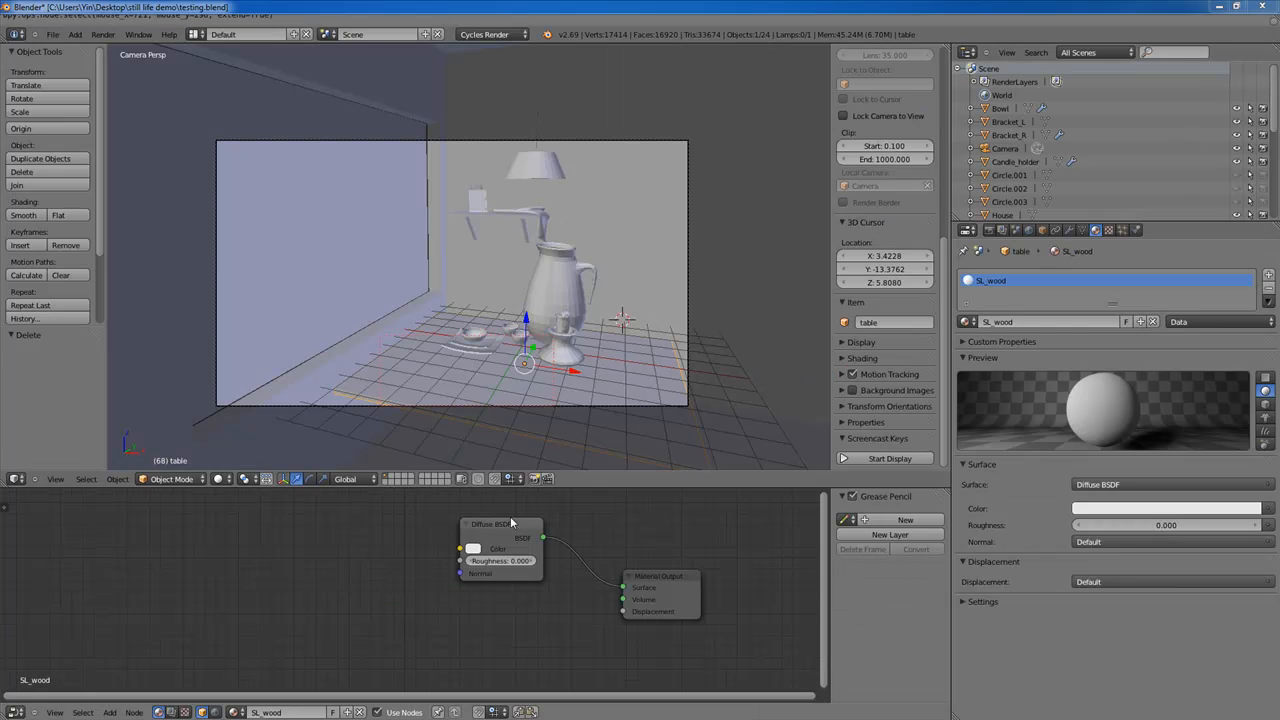
mouse_move(508, 525)
left_mouse_down()
mouse_move(500, 543)
mouse_move(503, 532)
left_mouse_up()
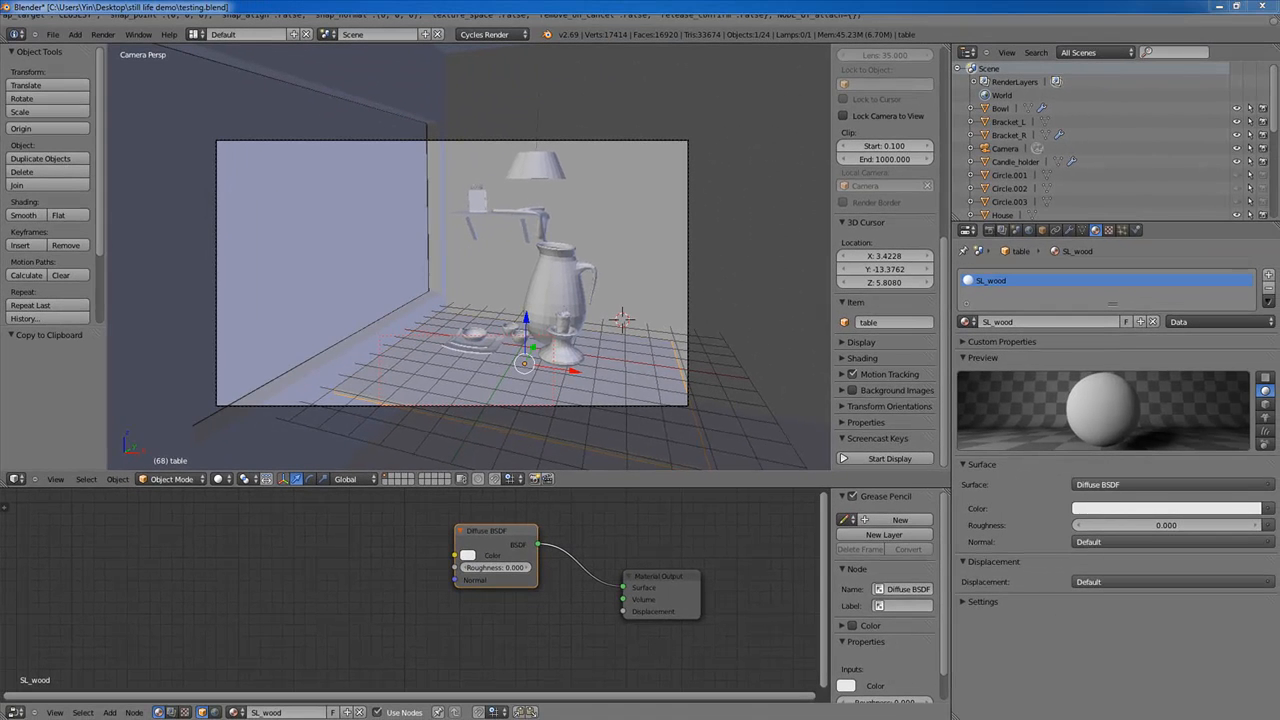
- Switch to Windows Explorer and examine where the texture folder sits inside the still life demo folder and which images it holds
key("alt+Tab")
left_click_drag(322, 134, 419, 165)
double_click(442, 245)
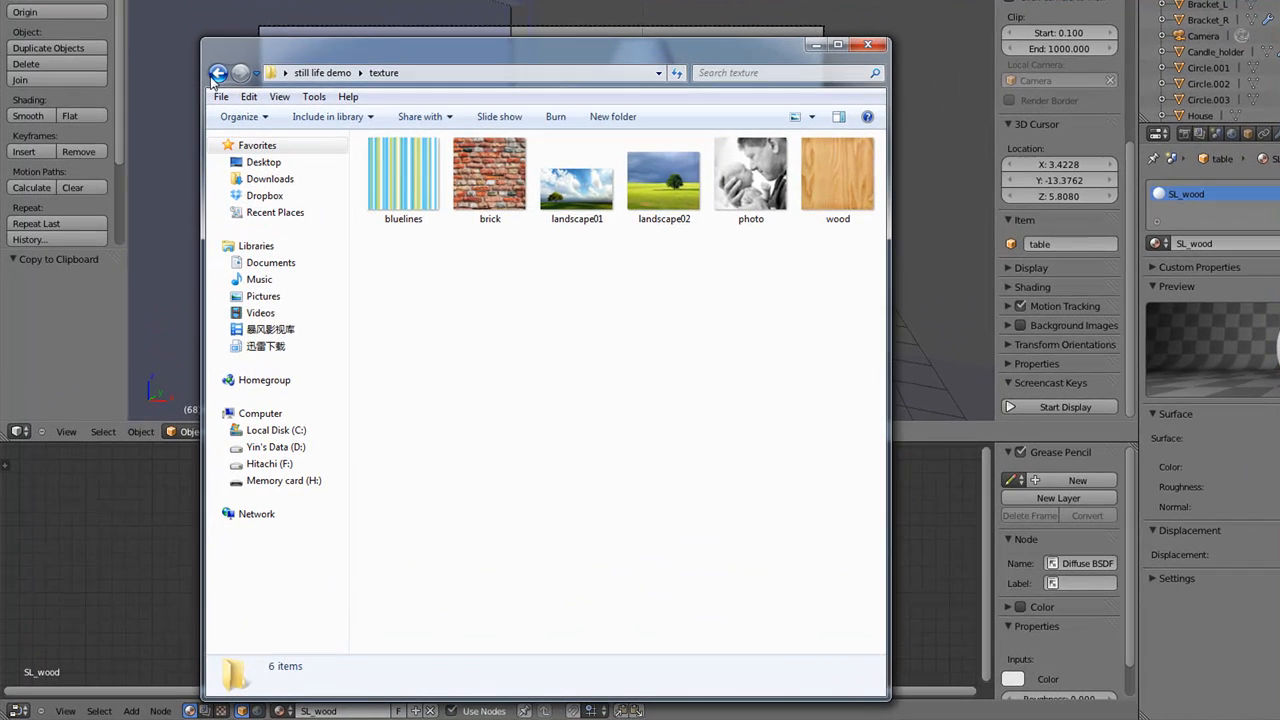
left_click(200, 125)
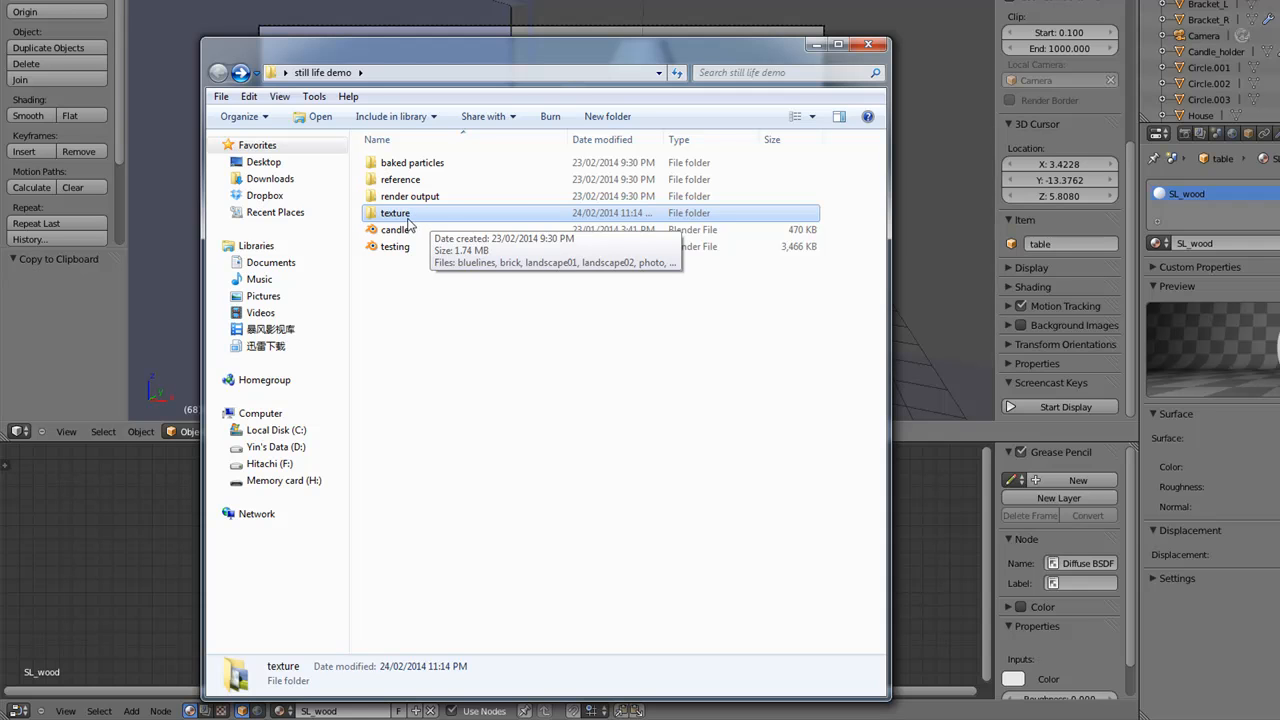
mouse_move(405, 216)
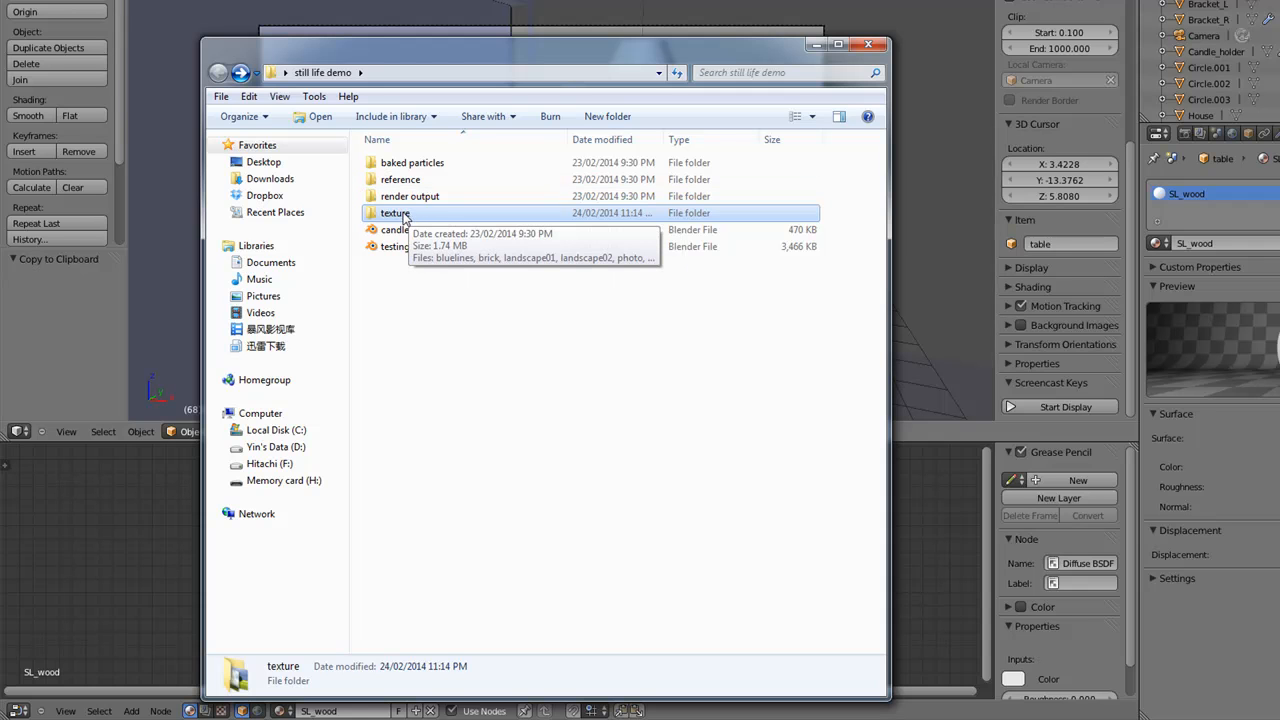
double_click(405, 214)
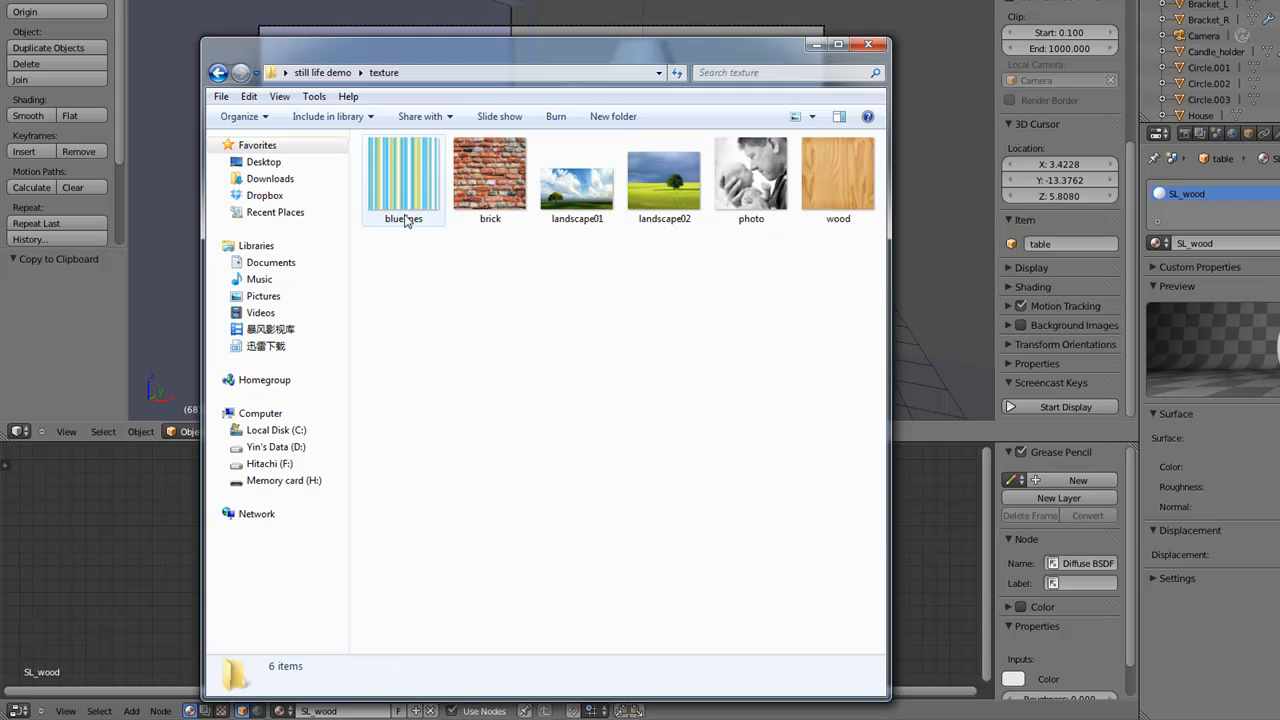
left_click_drag(713, 51, 741, 73)
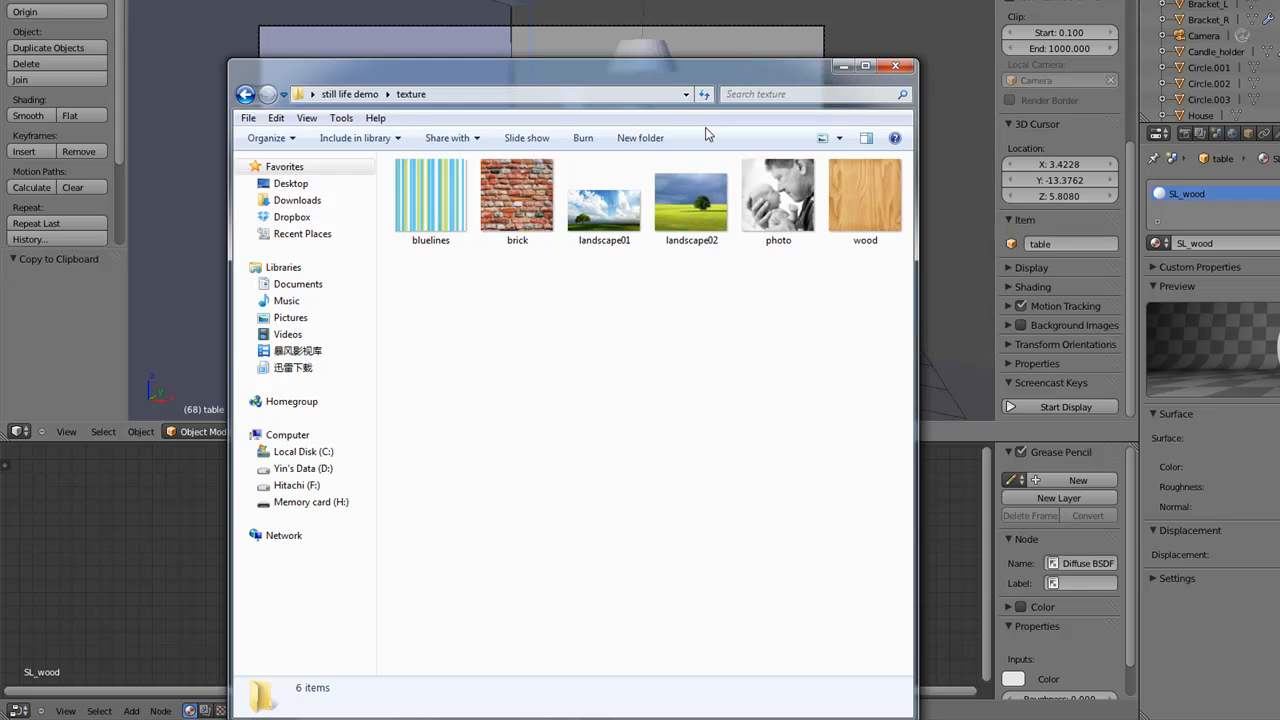
left_click_drag(700, 70, 704, 104)
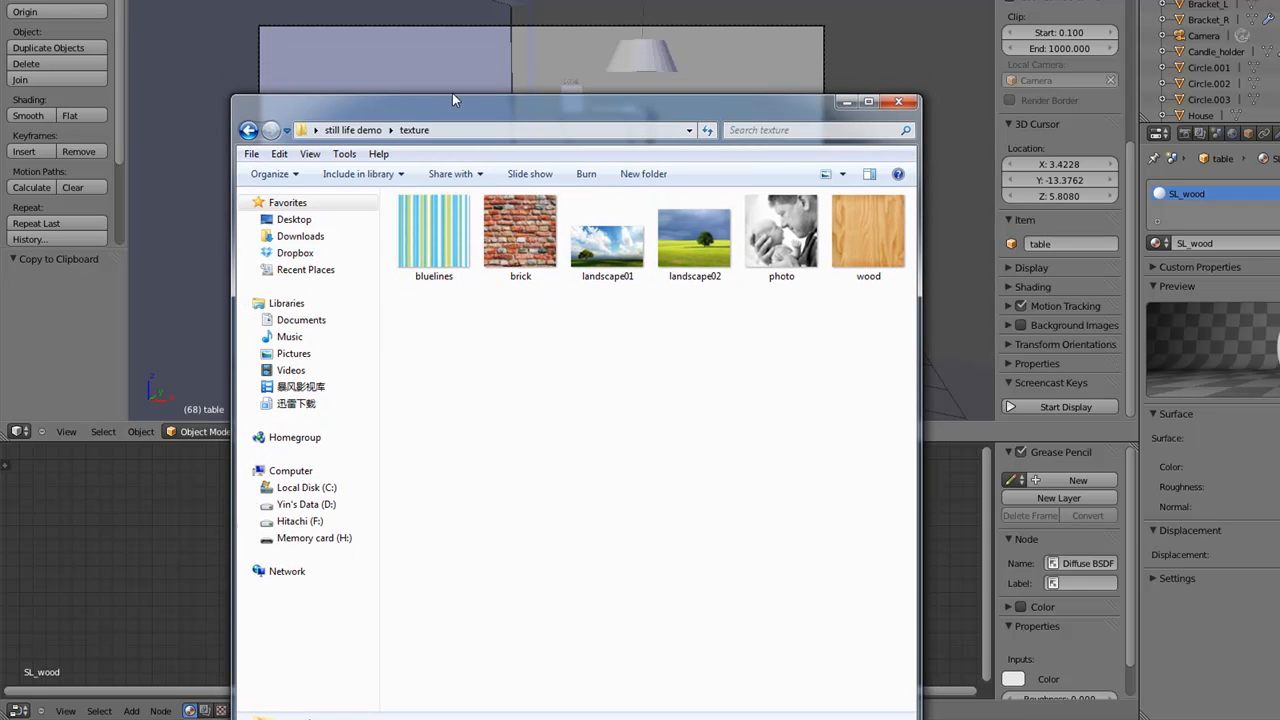
left_click(248, 130)
double_click(418, 276)
key("alt+Left")
left_click_drag(454, 118, 458, 79)
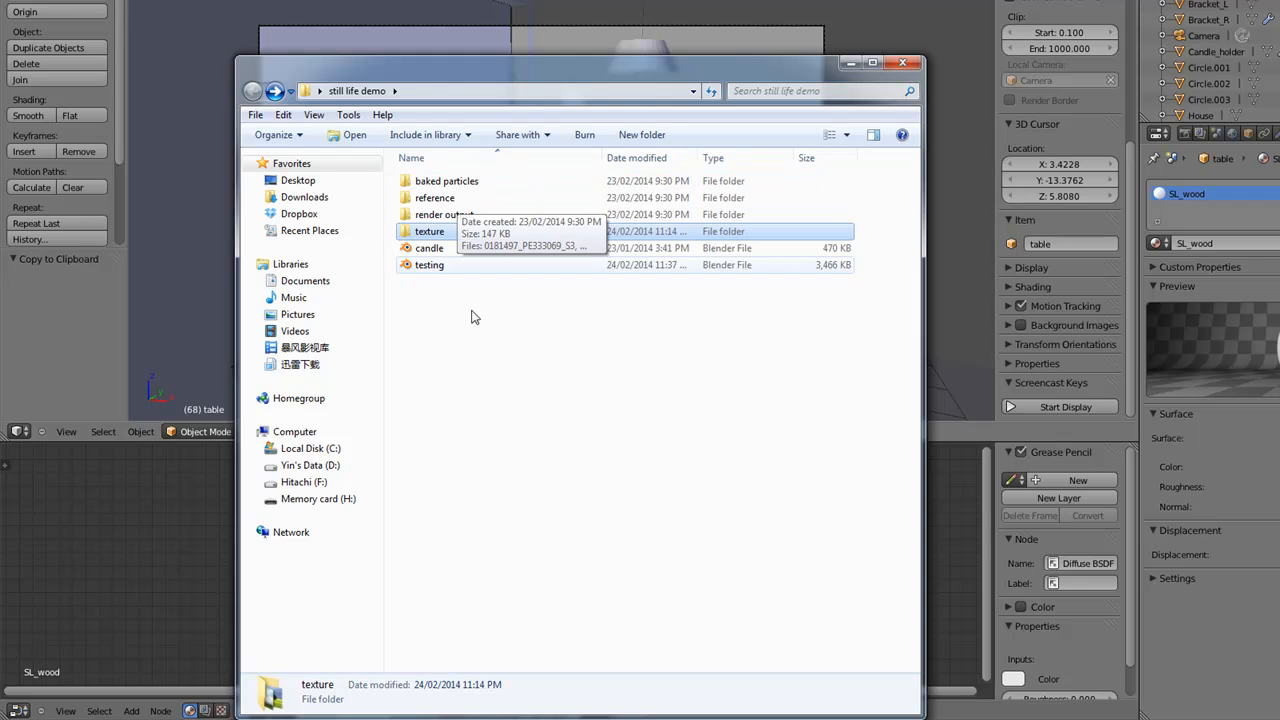
double_click(441, 234)
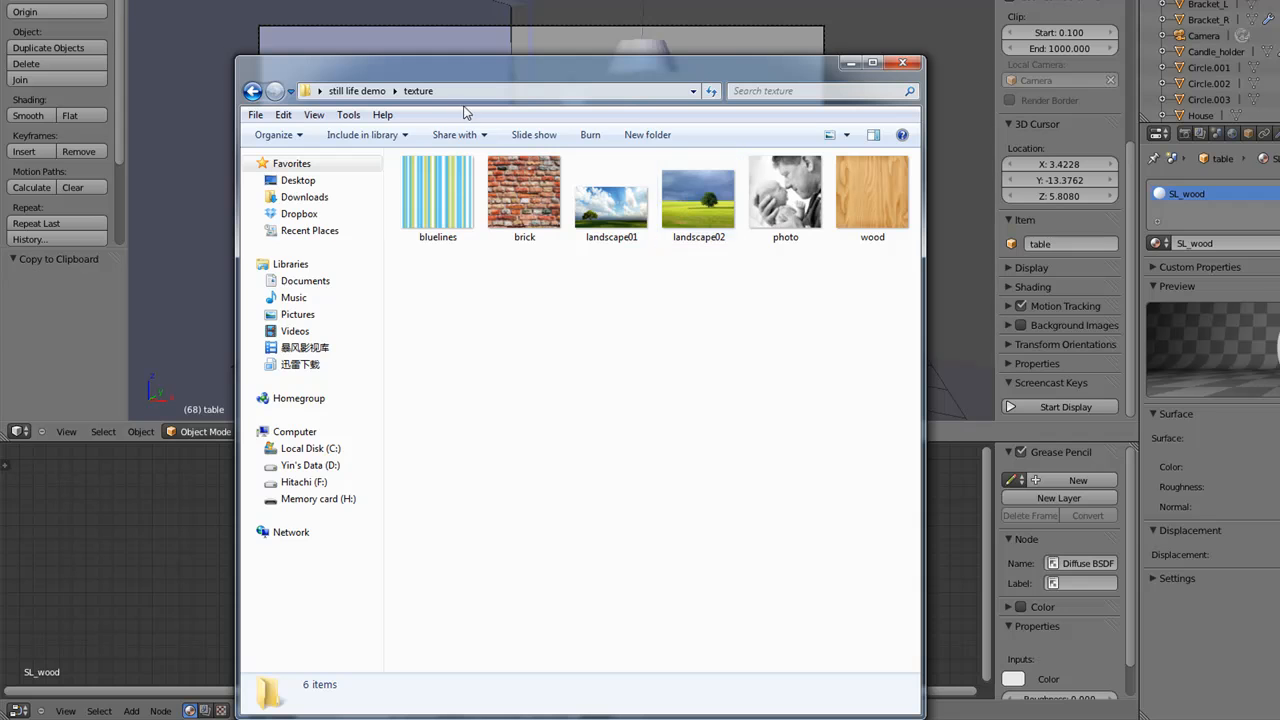
left_click(253, 91)
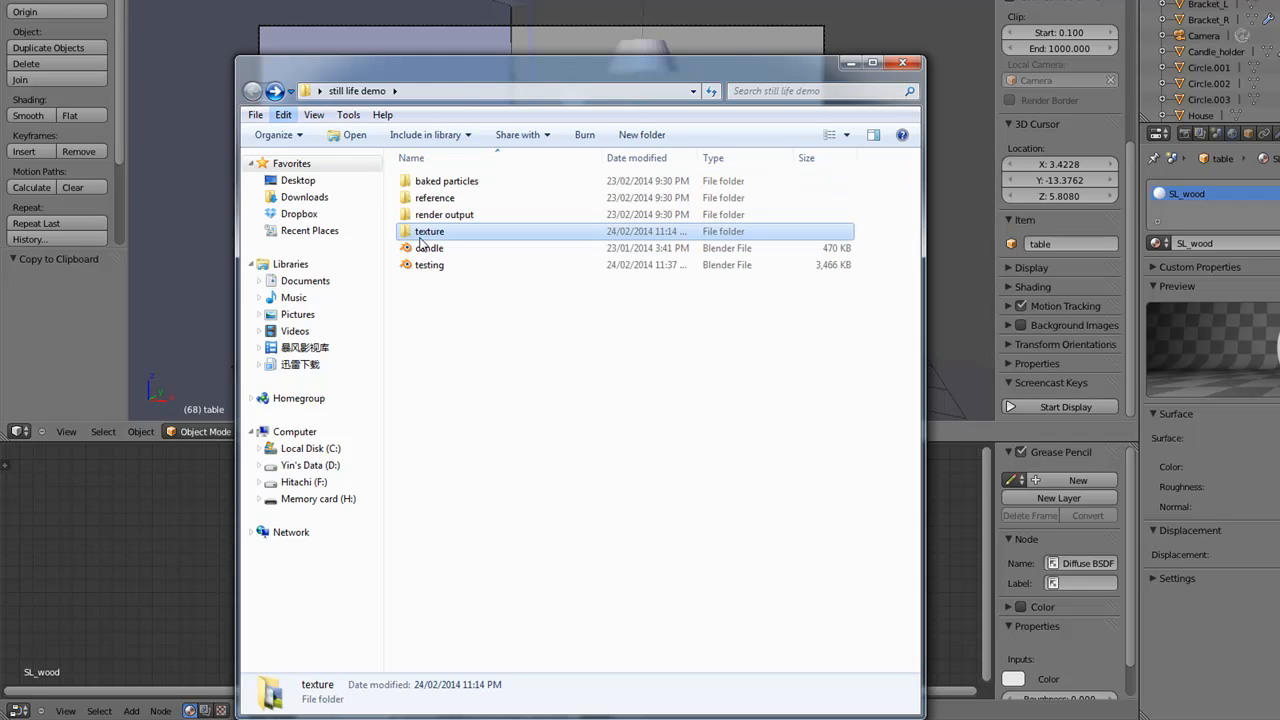
double_click(432, 233)
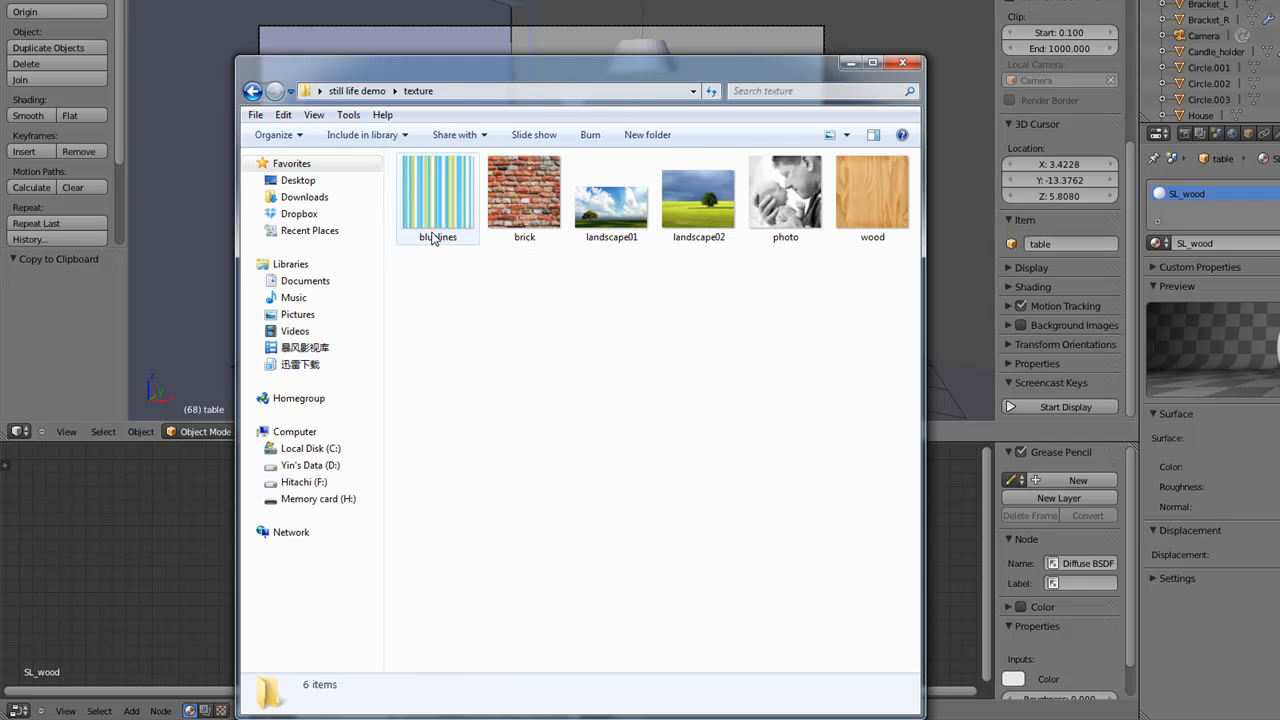
- Preview the wood image from the texture folder, close the viewer, and minimize the folder window to return to Blender
left_click(869, 249)
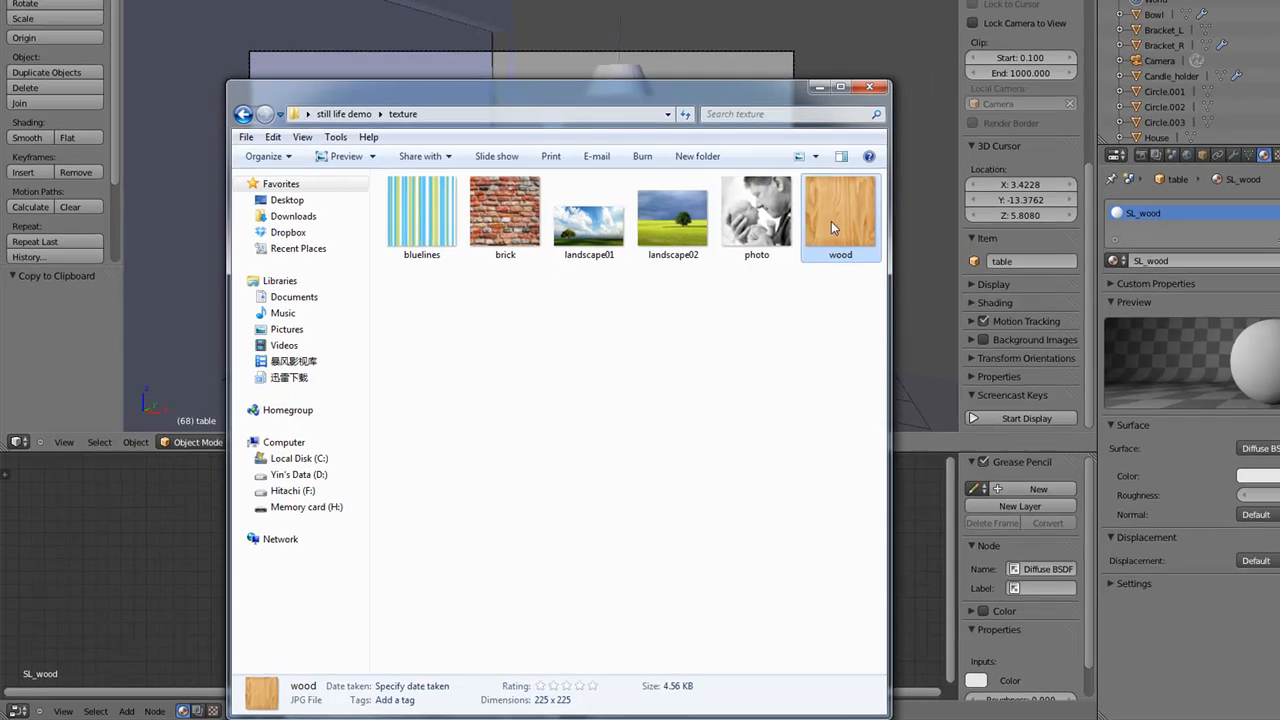
double_click(866, 193)
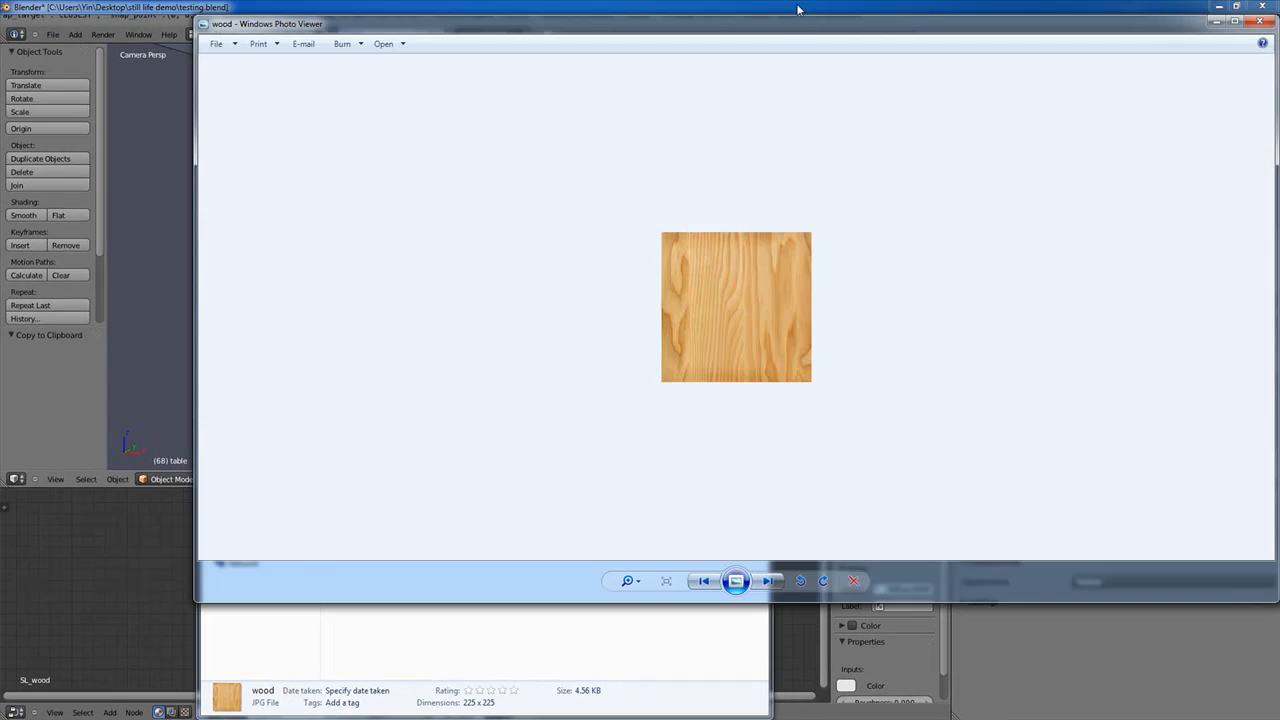
left_click_drag(770, 27, 603, 143)
left_click(1094, 143)
left_click_drag(546, 178, 559, 159)
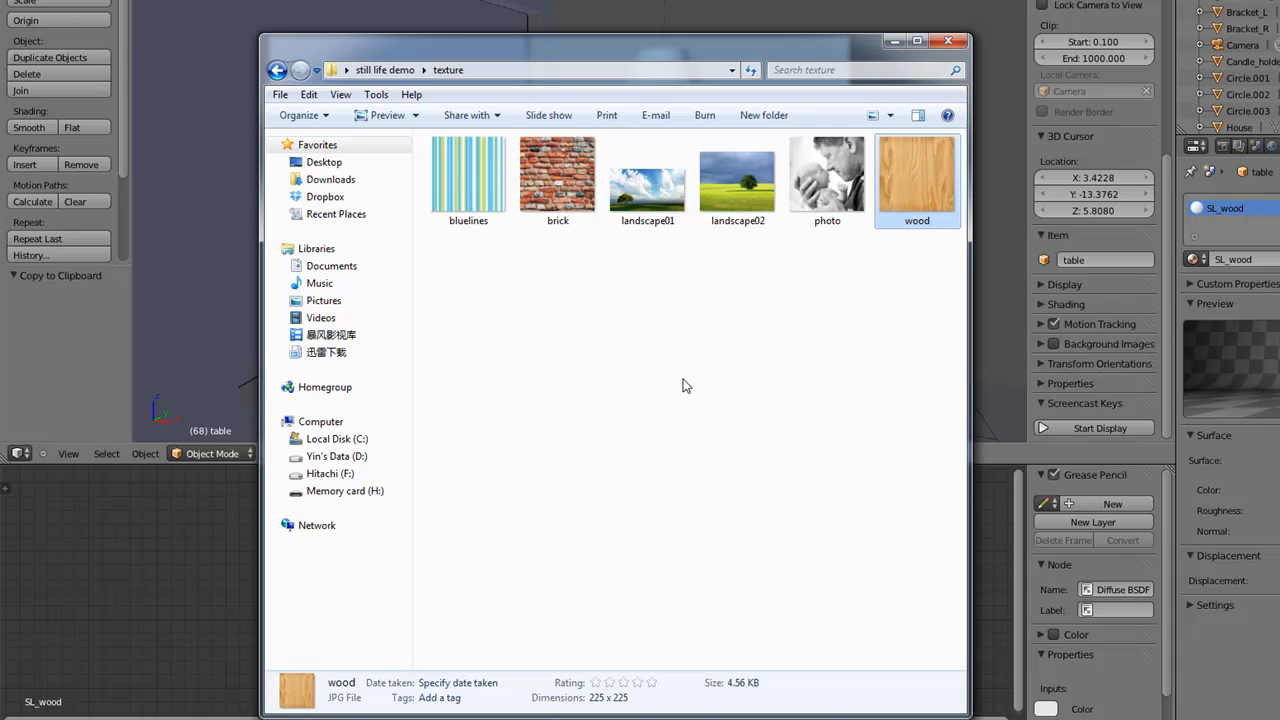
left_click(754, 398)
left_click(894, 41)
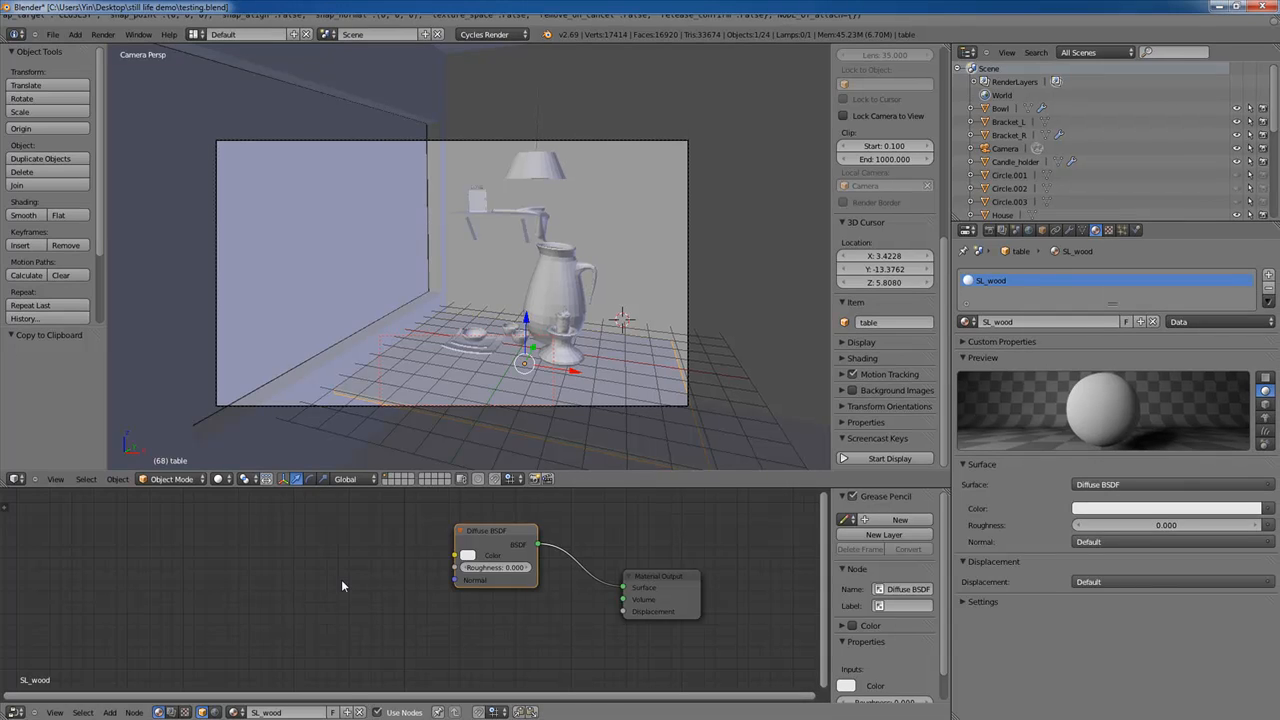
- Add an Image Texture node to the SL_wood material and place it ahead of the Diffuse BSDF node
key("shift+a")
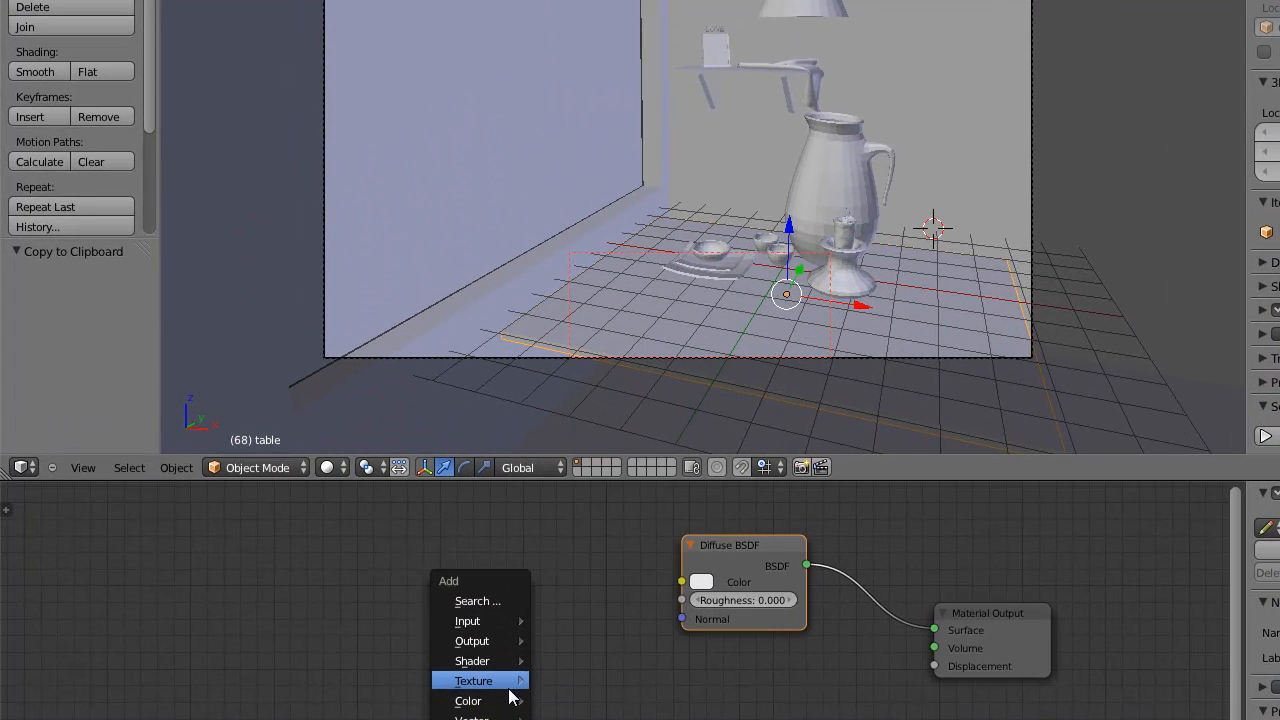
mouse_move(510, 697)
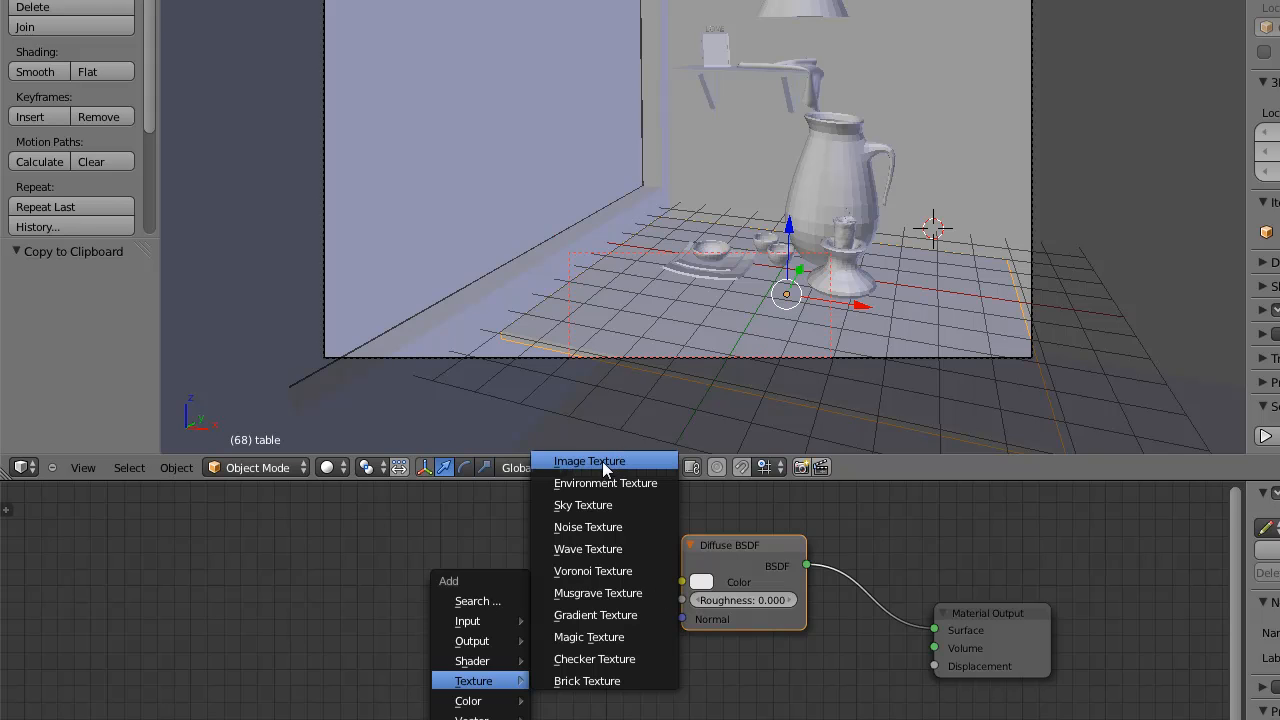
left_click(602, 461)
left_click(451, 526)
left_click(536, 530)
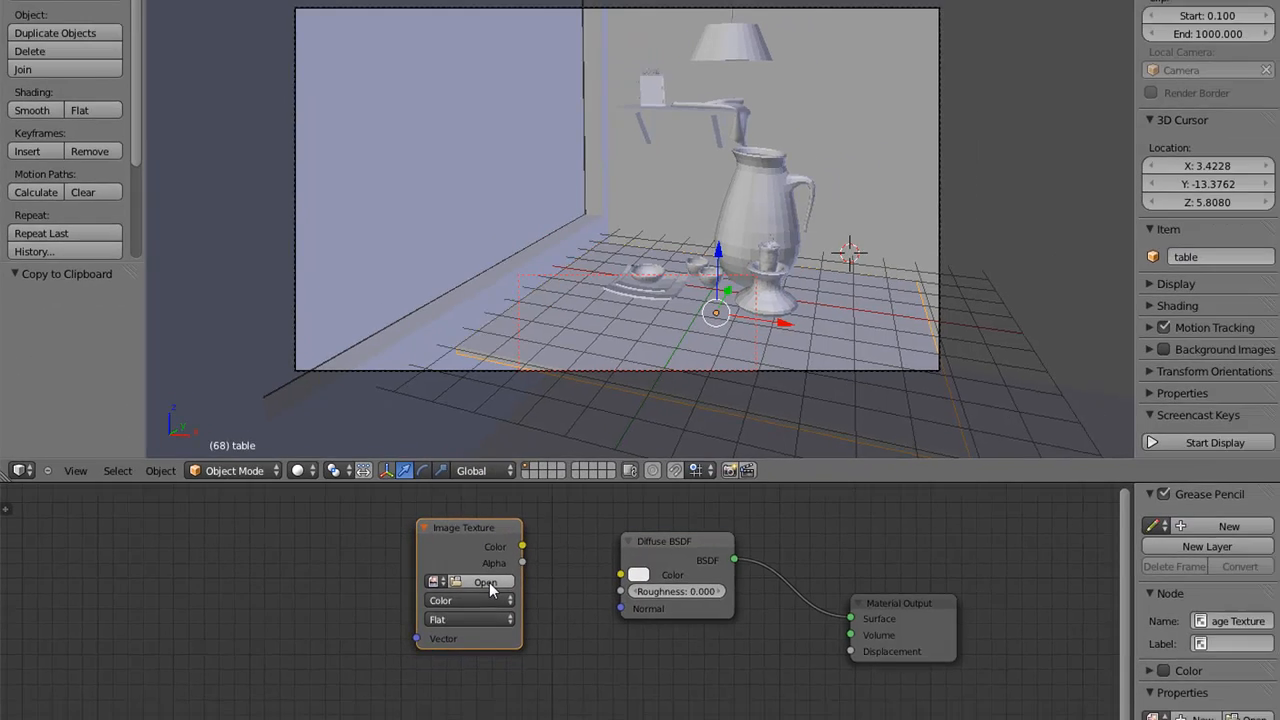
- Load wood.jpg from the still life demo texture folder into the Image Texture node
left_click(535, 594)
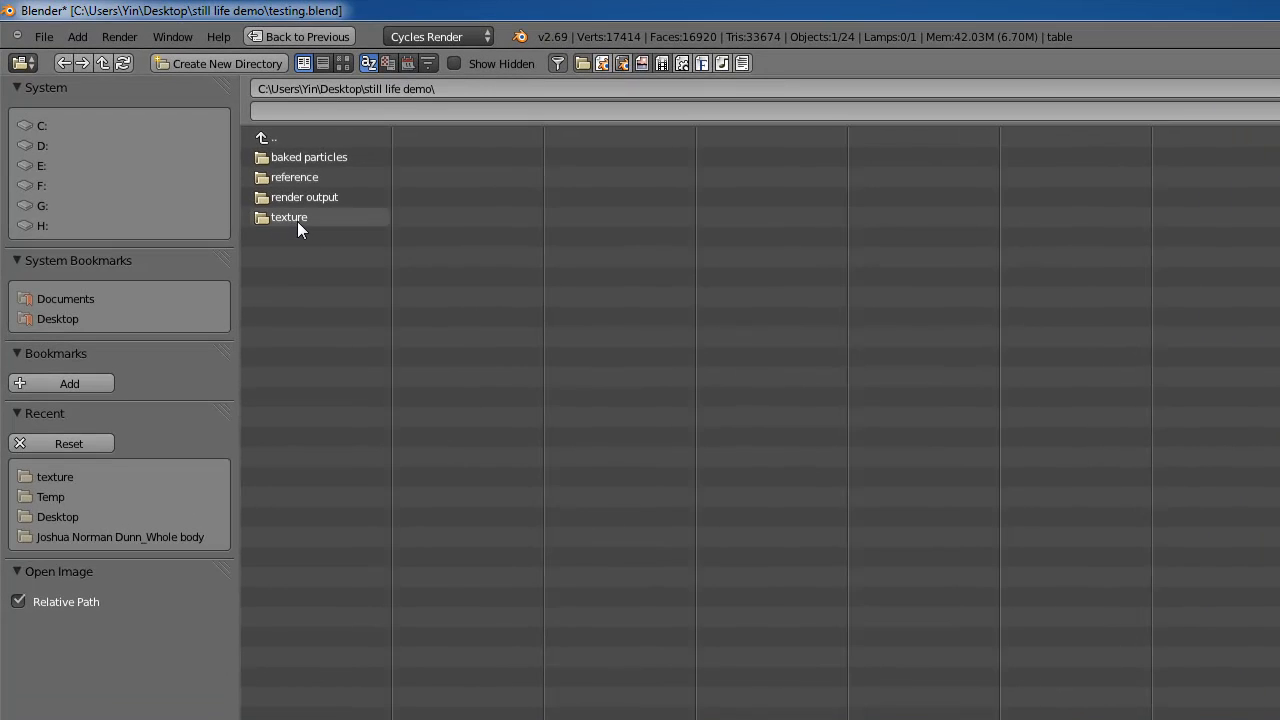
left_click(291, 216)
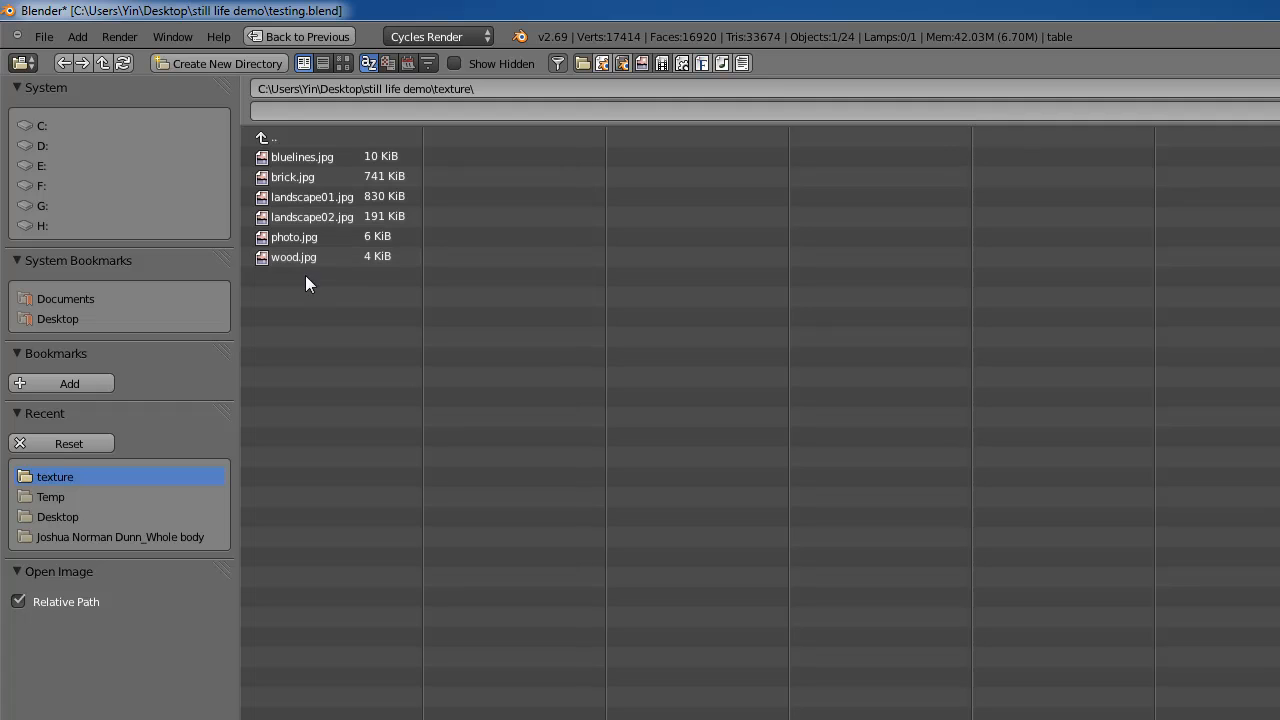
left_click(305, 259)
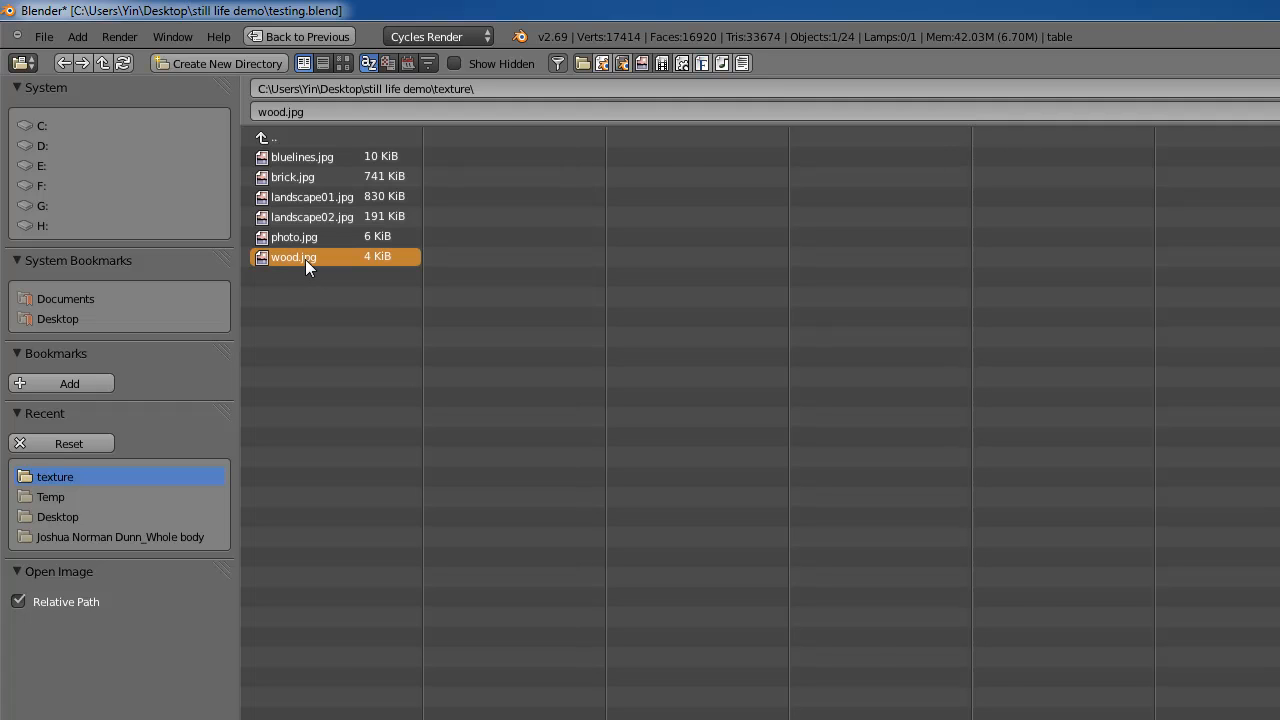
double_click(305, 259)
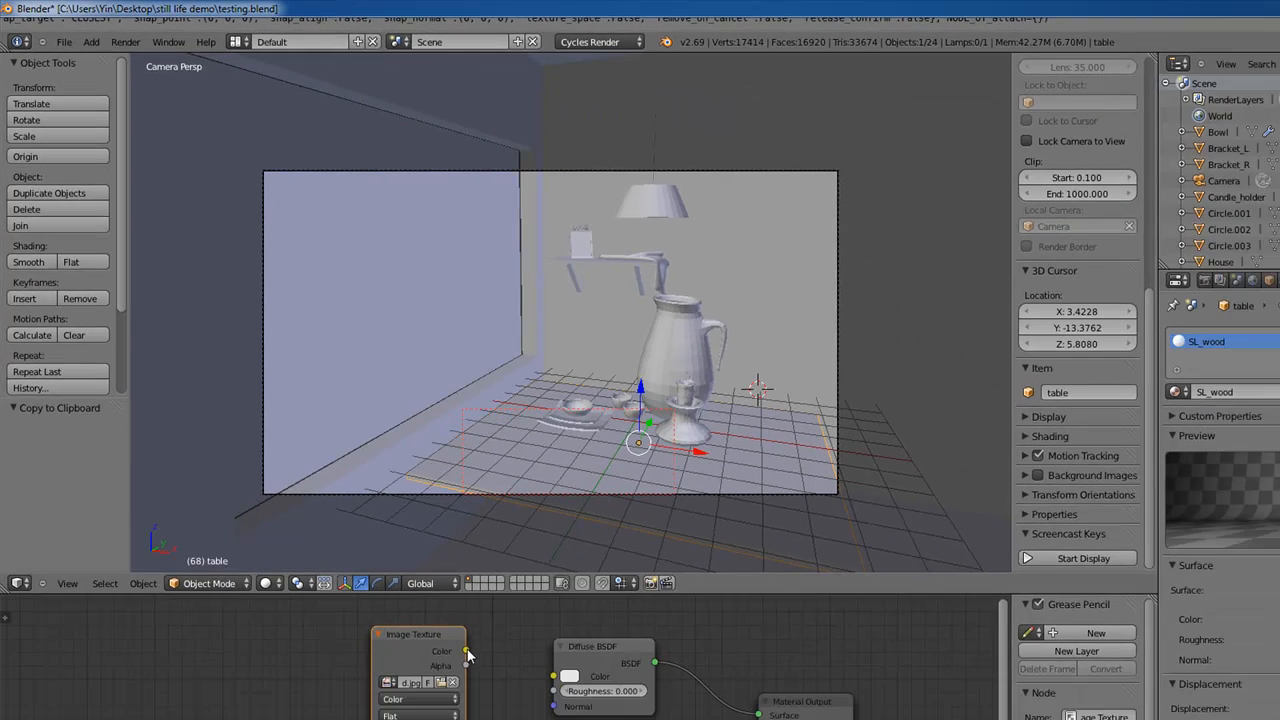
- Connect the Image Texture's Color output to the Diffuse BSDF's Color input and reposition the Diffuse BSDF node
left_click_drag(466, 651, 555, 684)
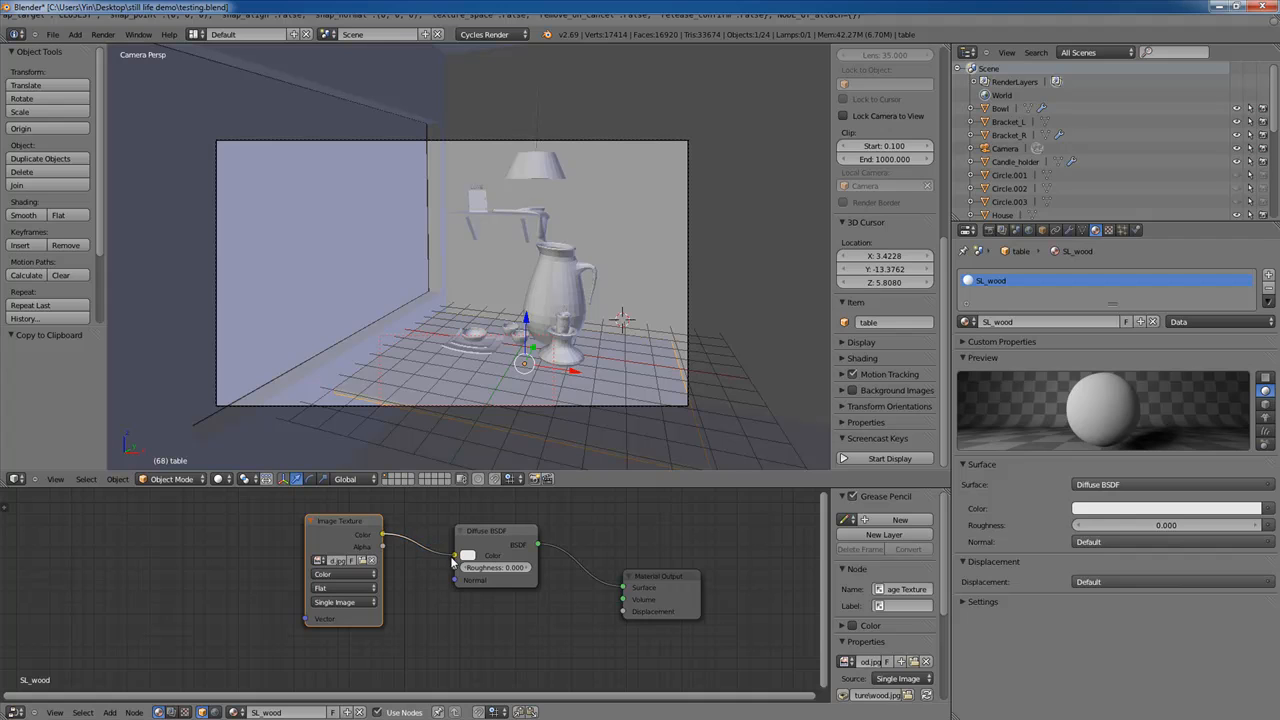
left_click_drag(454, 559, 455, 556)
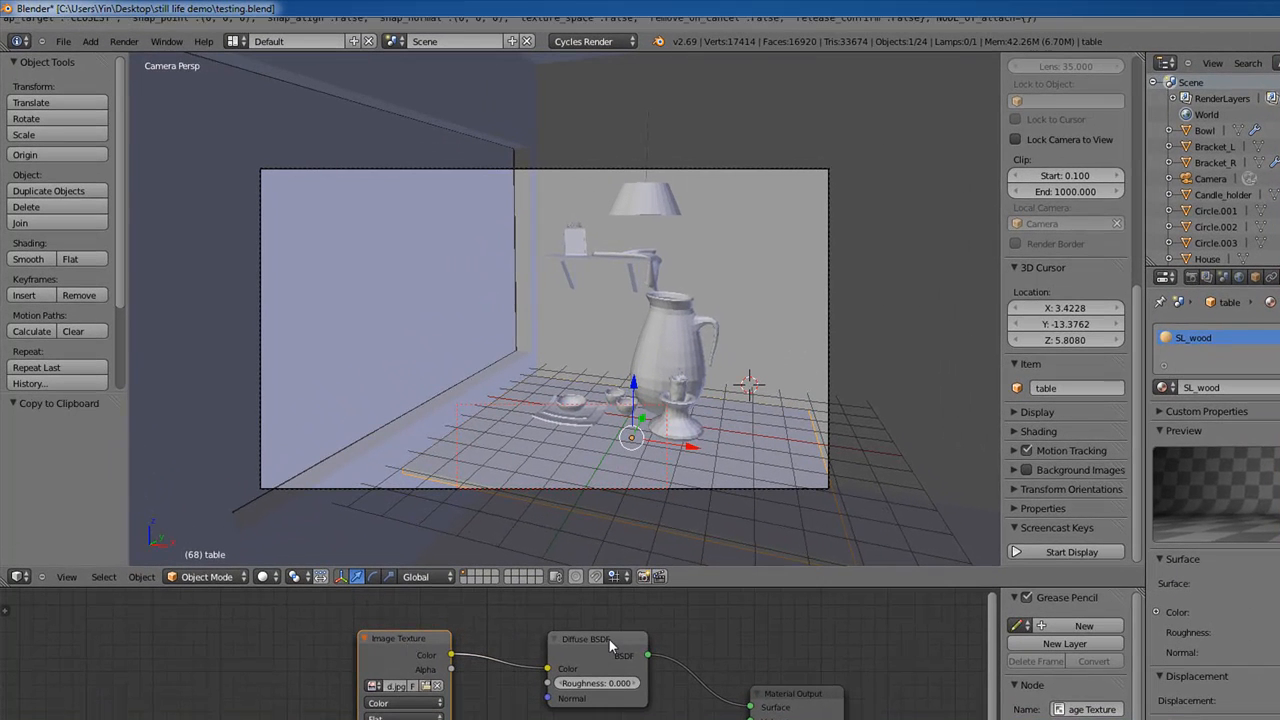
left_click_drag(609, 639, 598, 651)
- Set a render border around the front area of the table in the camera view and render it
left_click(562, 411)
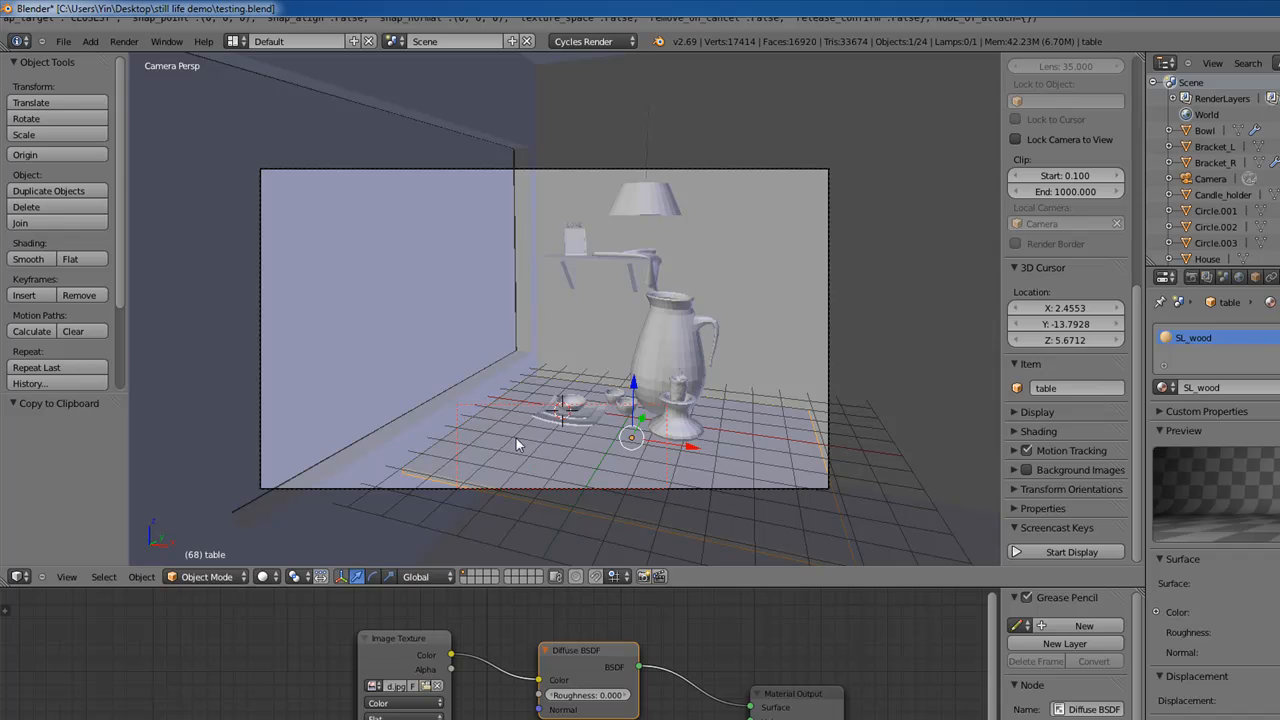
key("ctrl+b")
left_click_drag(462, 378, 682, 490)
key("ctrl+b")
left_click_drag(461, 417, 667, 497)
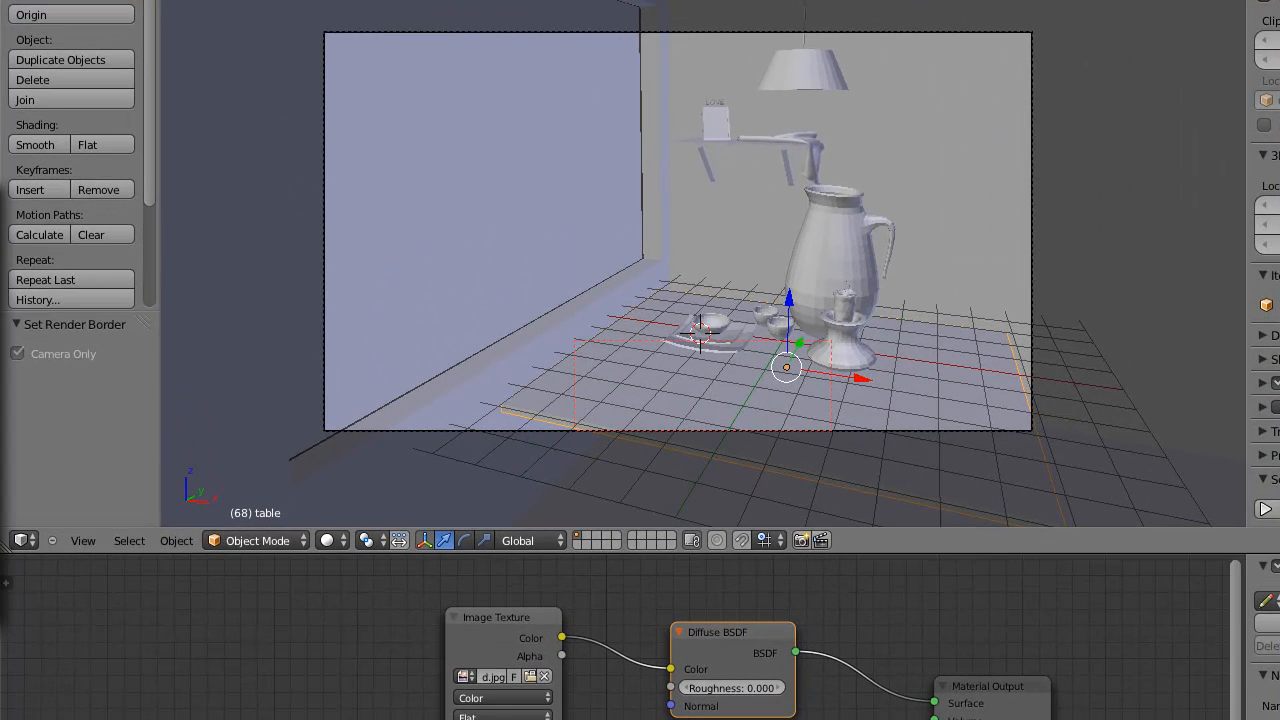
key("F12")
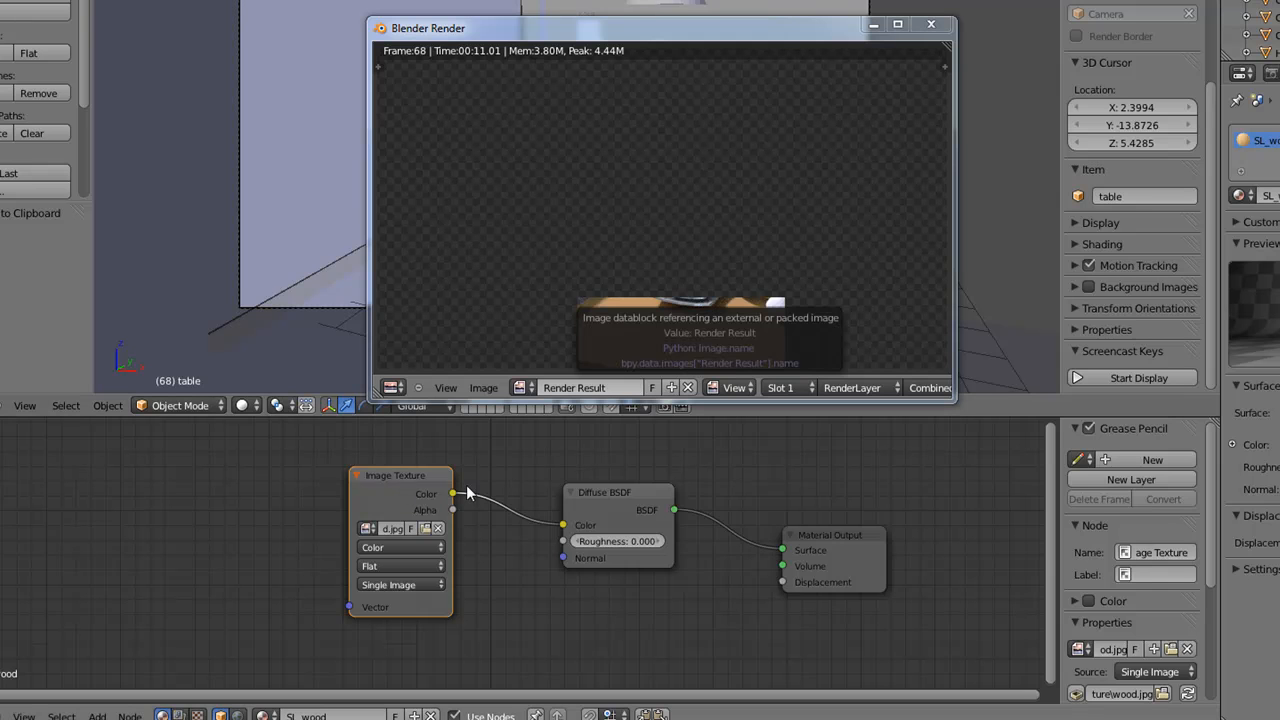
- Move the Image Texture and Diffuse BSDF nodes of SL_wood closer to the Material Output, freeing space ahead of them
left_click(649, 488)
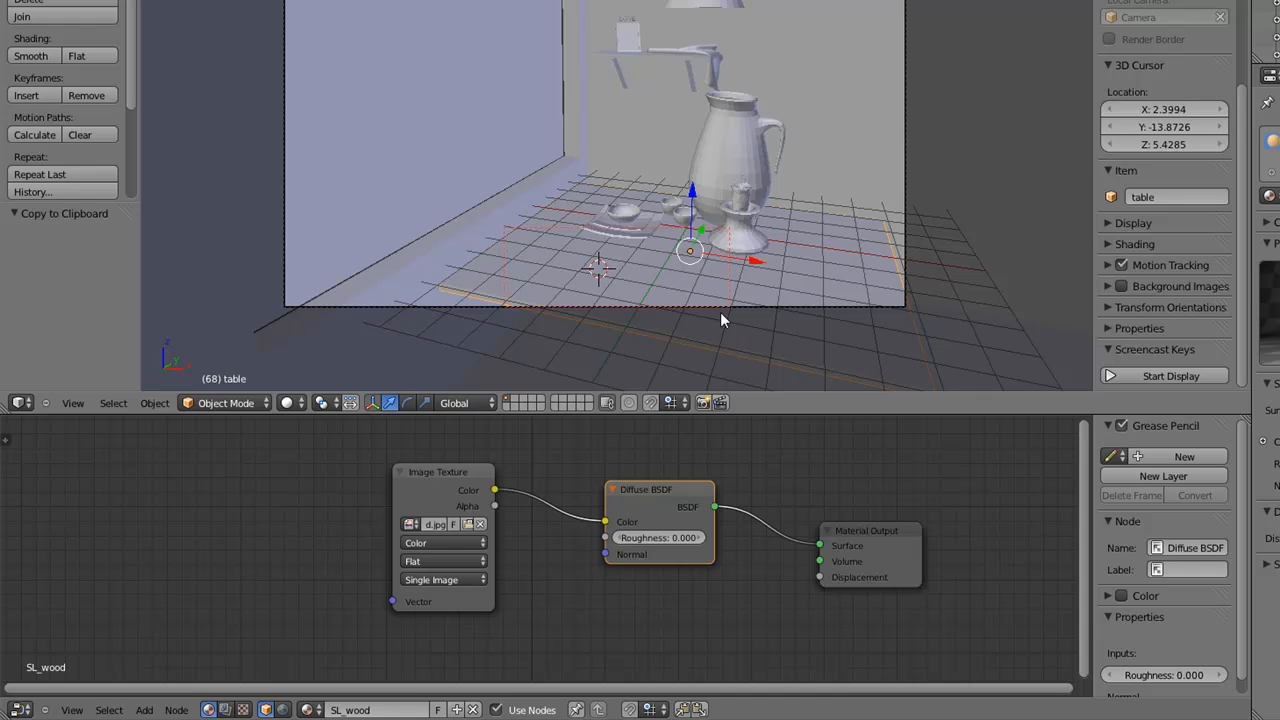
left_click_drag(450, 472, 490, 472)
left_click_drag(678, 491, 715, 492)
left_click_drag(490, 470, 518, 470)
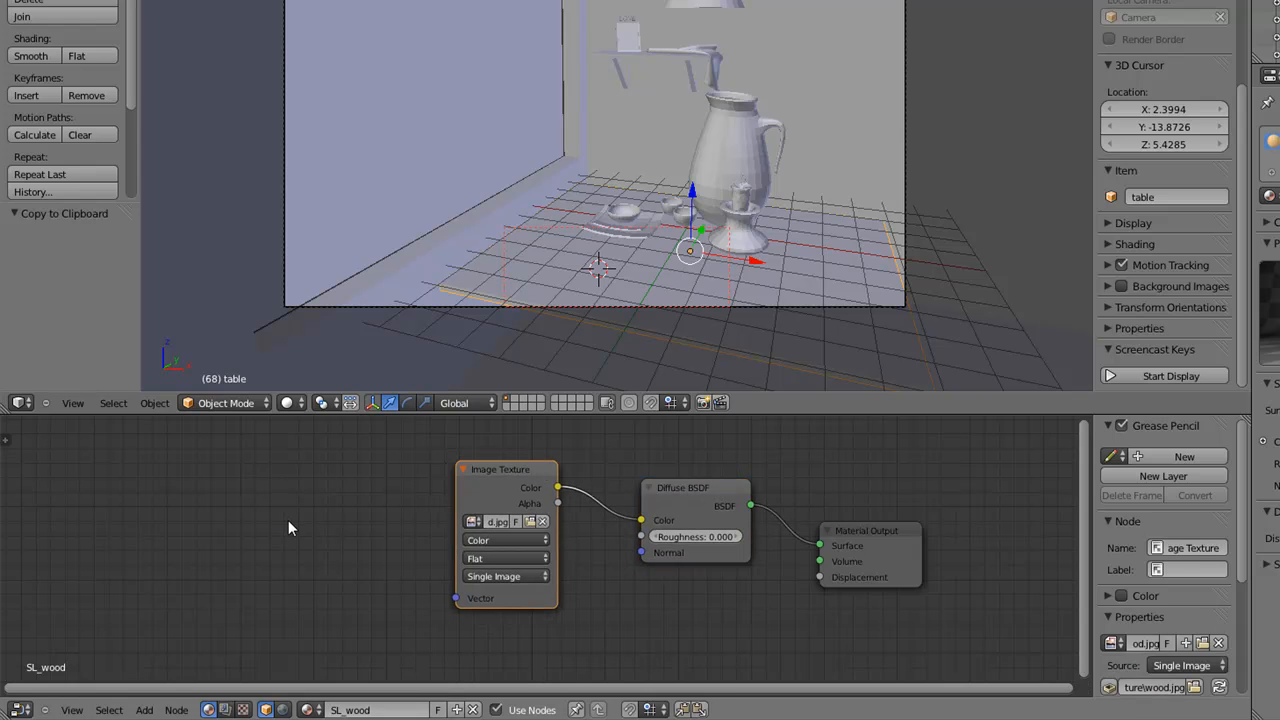
- Add a Mapping node ahead of the Image Texture node and connect its Vector output to the Image Texture's Vector input
key("shift+a")
mouse_move(285, 529)
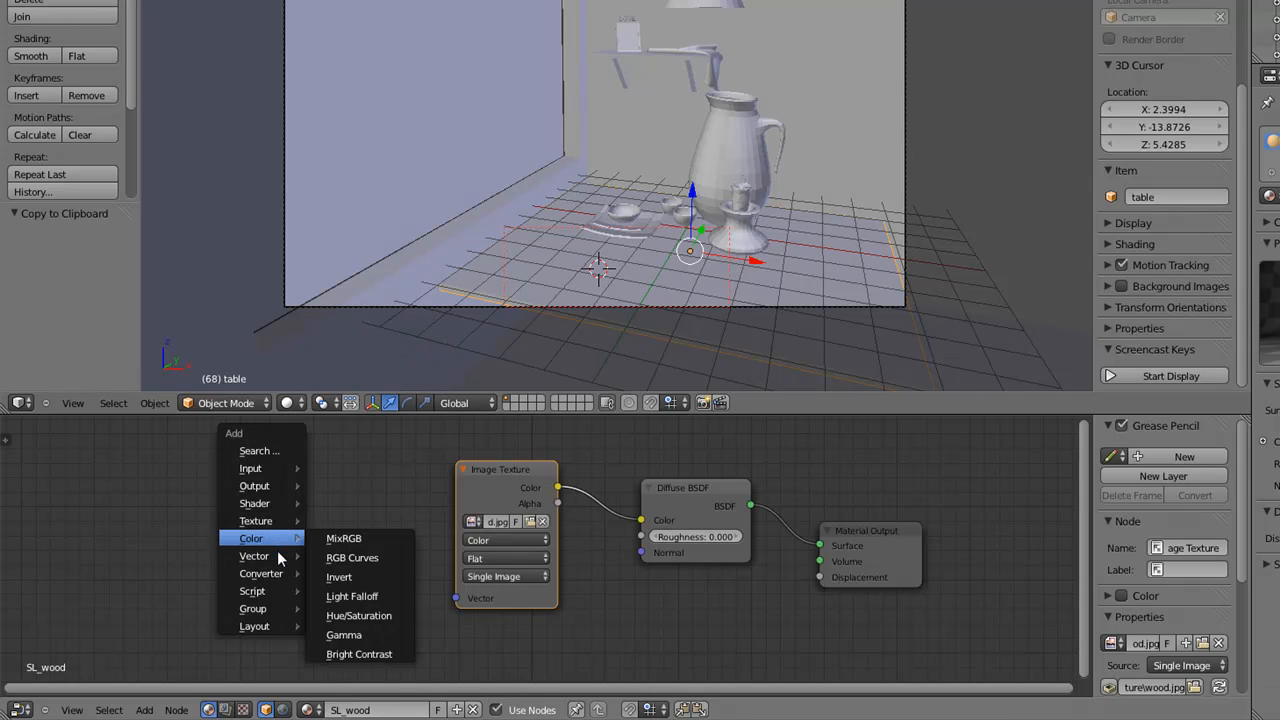
mouse_move(280, 558)
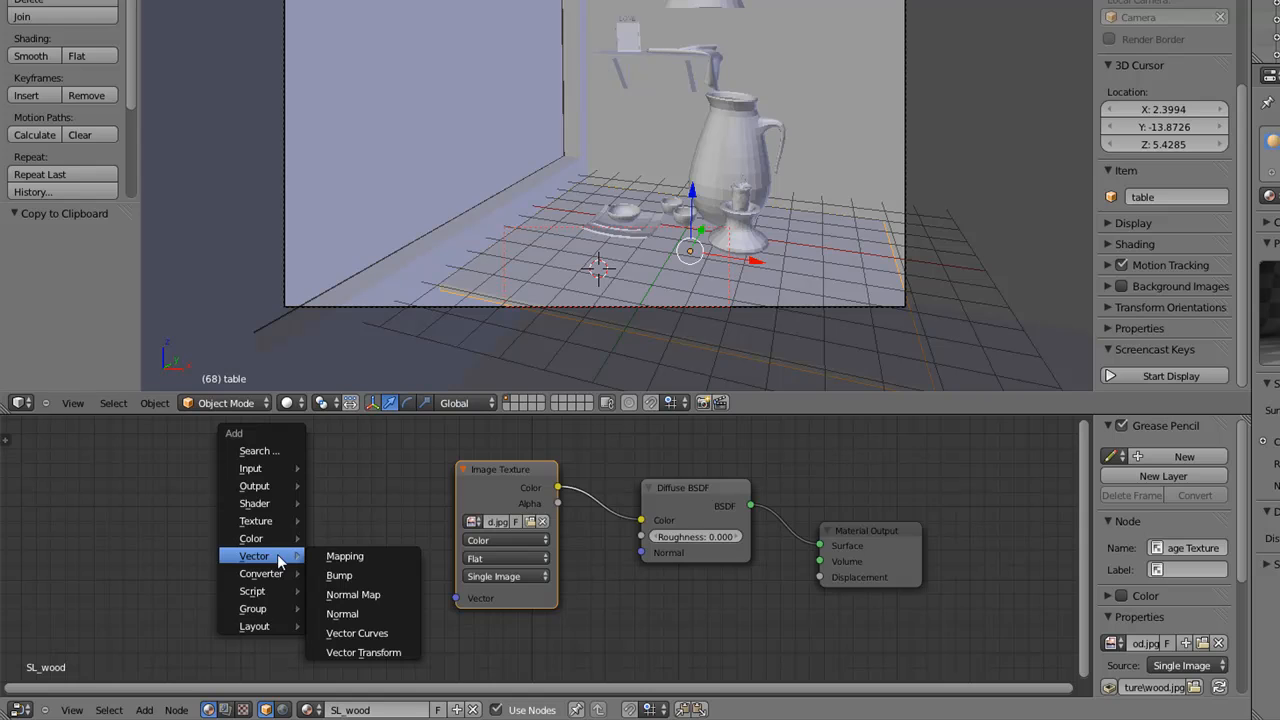
left_click(348, 562)
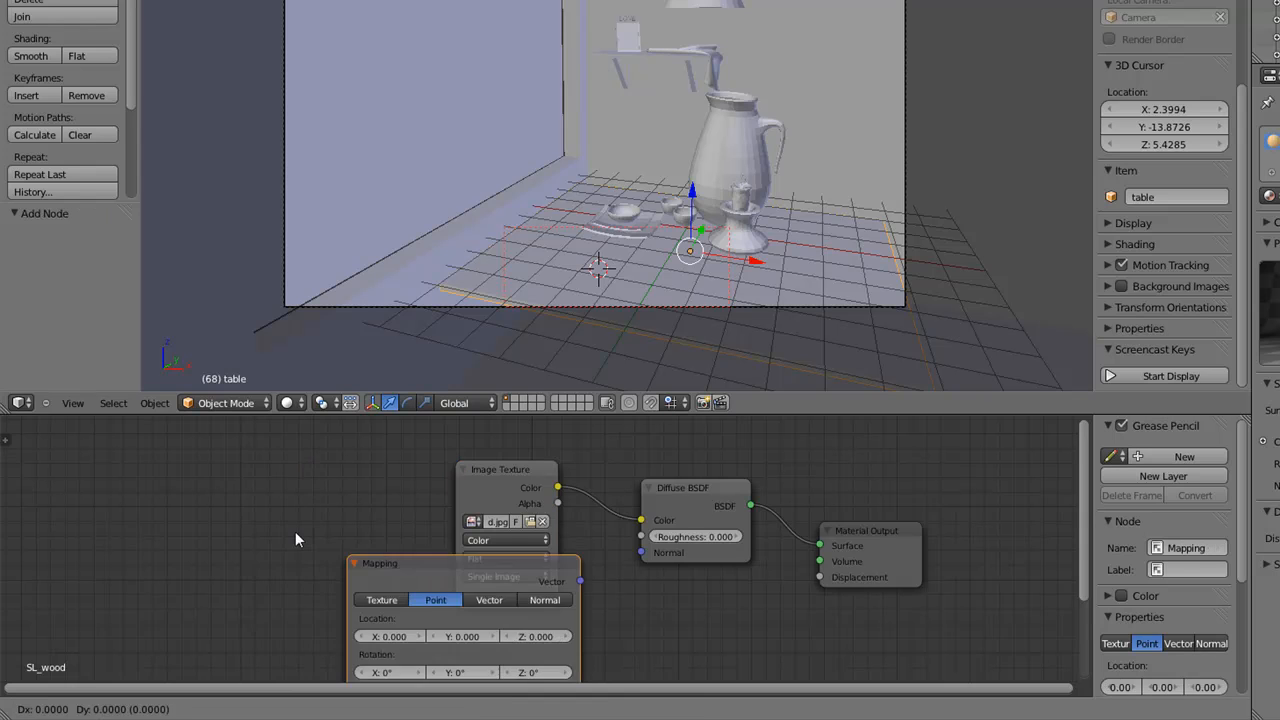
left_click(149, 438)
left_click_drag(381, 457, 456, 598)
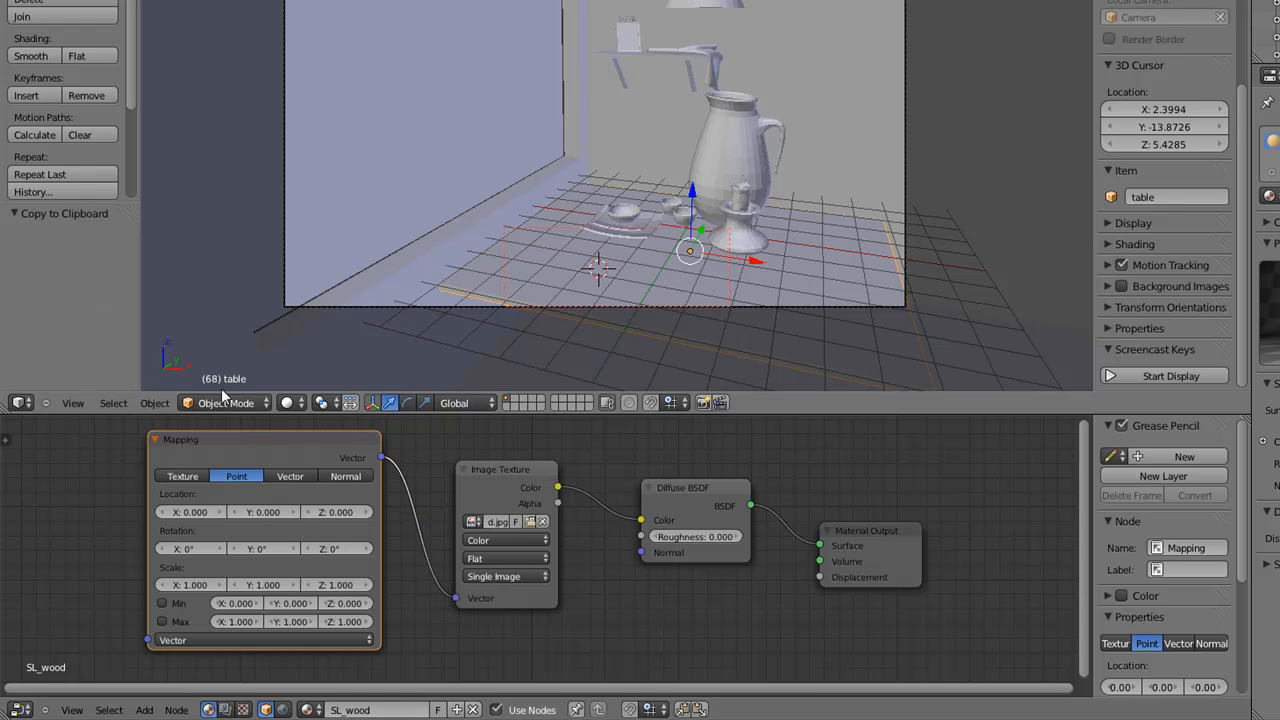
- Add a Texture Coordinate node, connect its Generated output to the Mapping node's Vector input, and position it beside the Mapping node
middle_click_drag(66, 572, 240, 565)
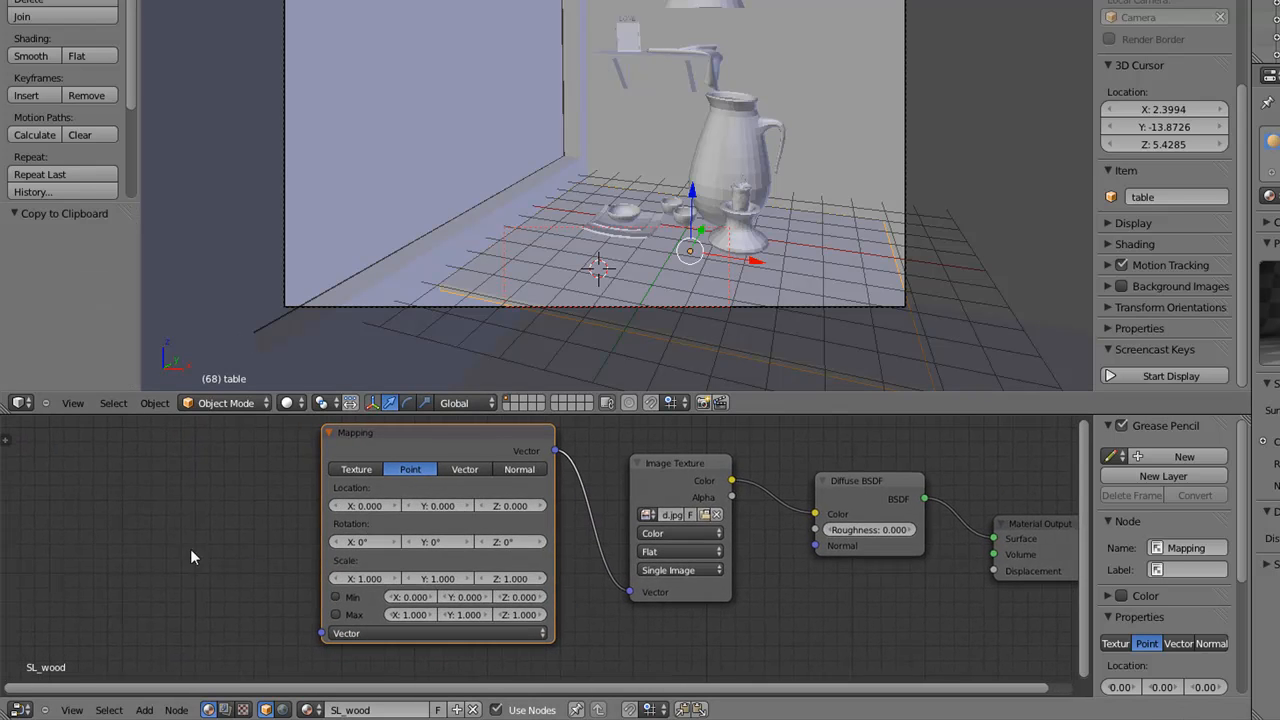
key("shift+a")
mouse_move(97, 527)
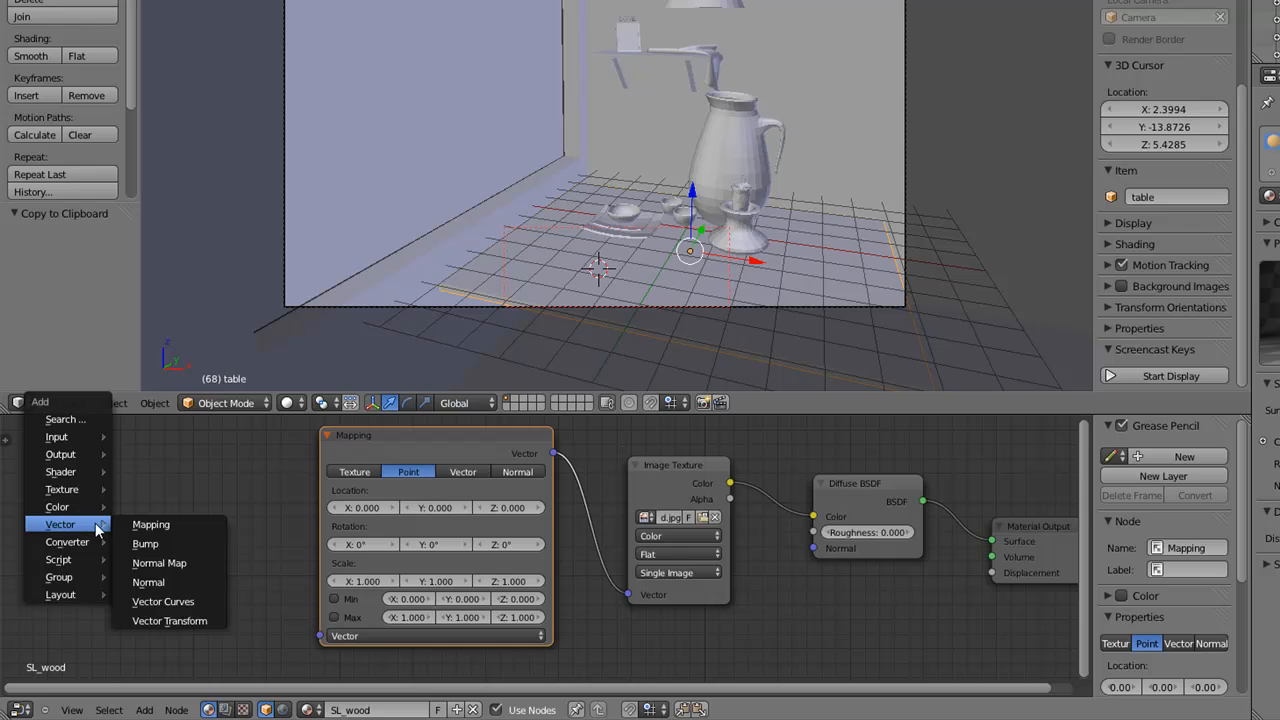
mouse_move(90, 445)
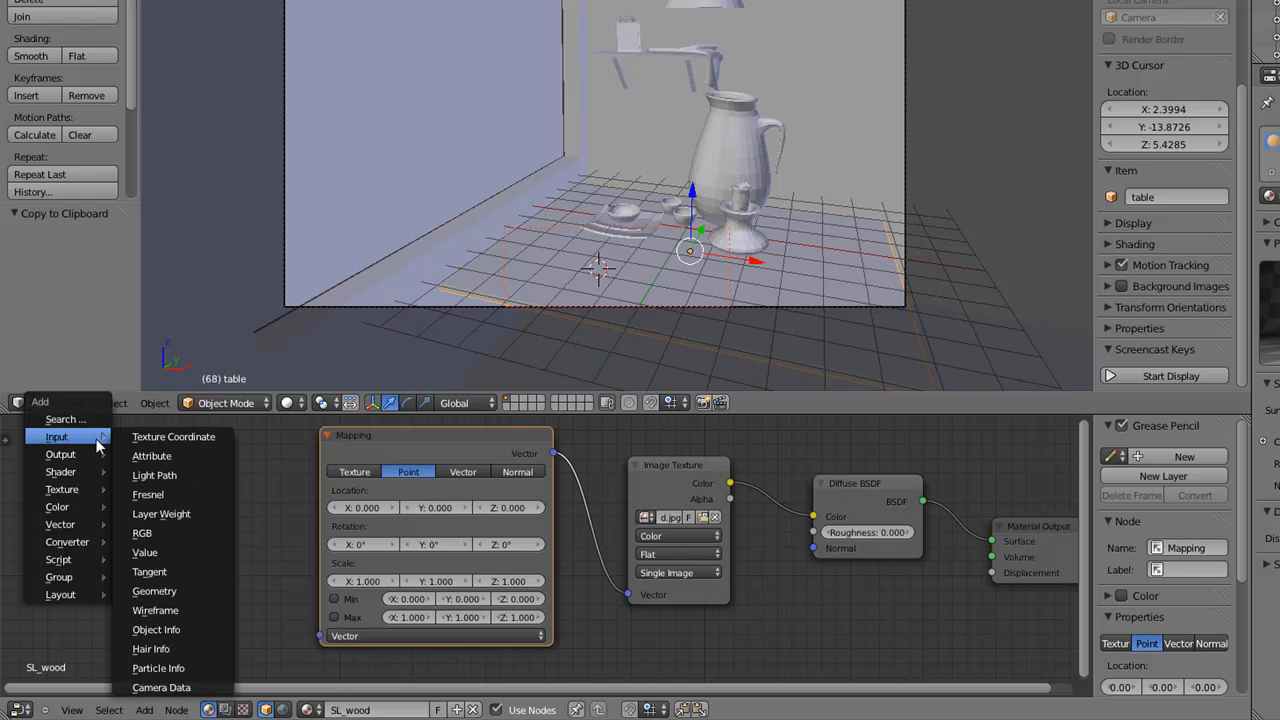
left_click(137, 440)
left_click(160, 468)
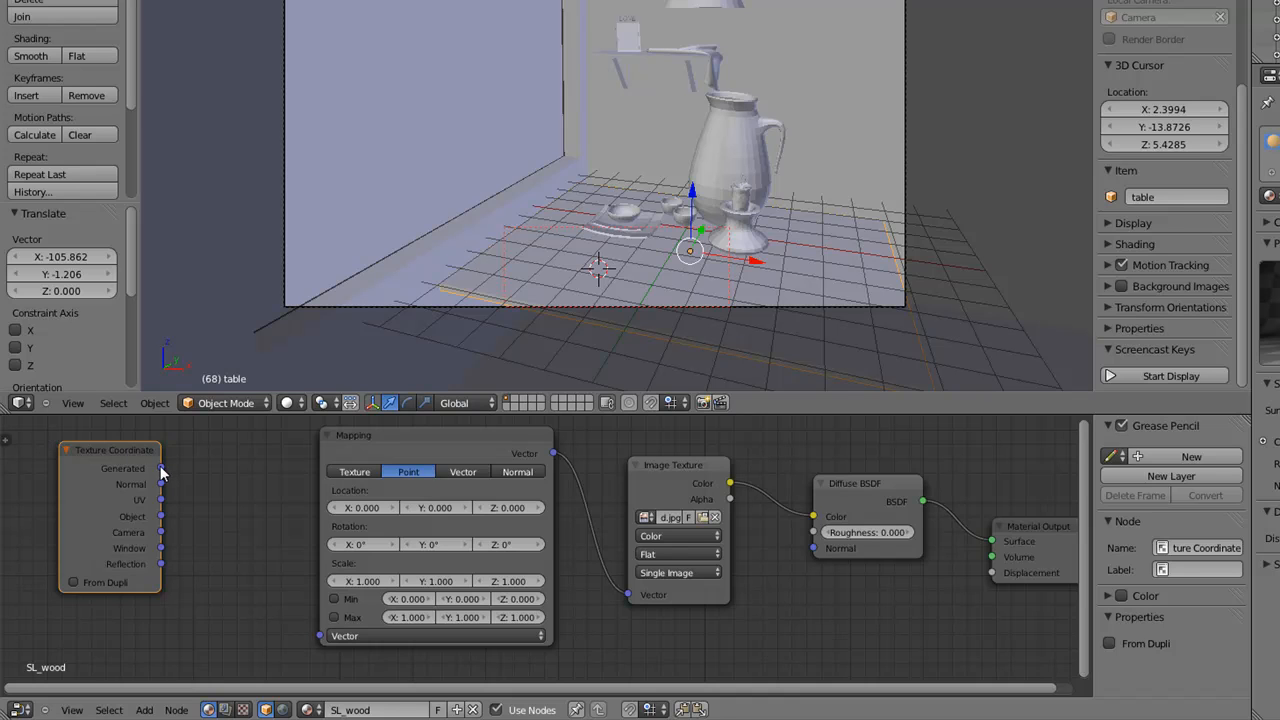
left_click_drag(161, 468, 196, 477)
left_click_drag(228, 566, 320, 636)
left_click_drag(112, 451, 174, 479)
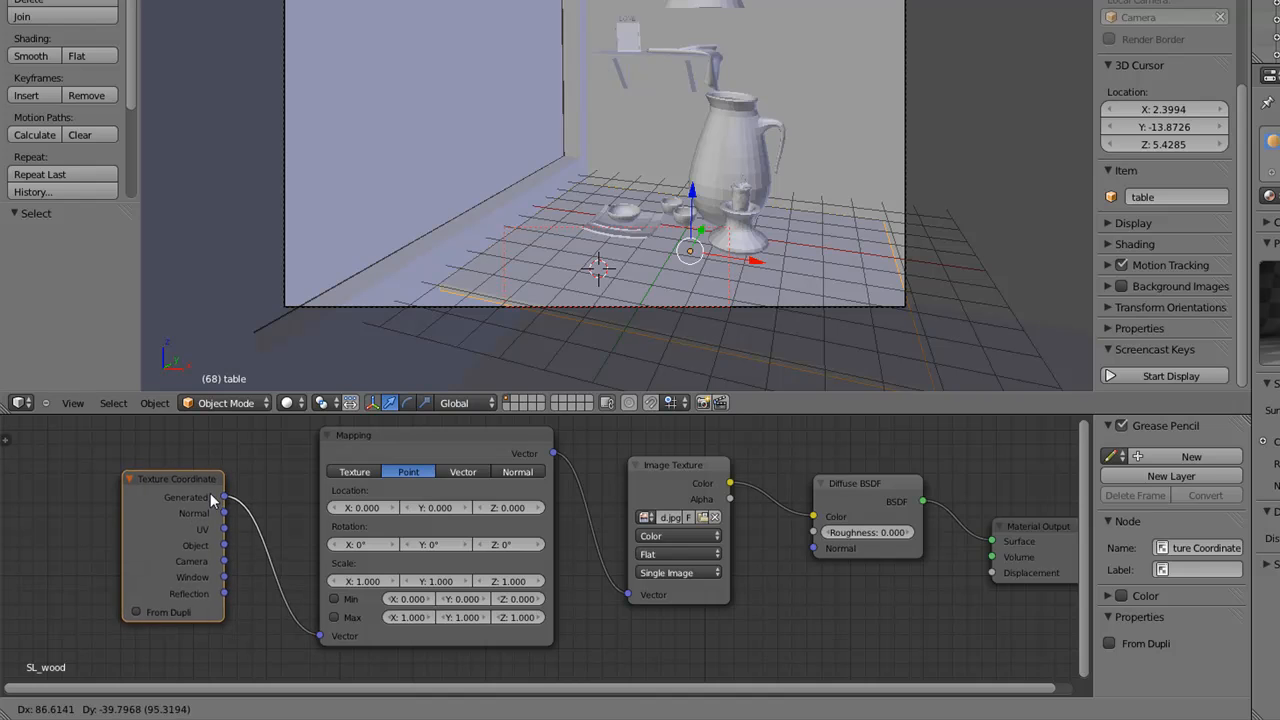
- Render the bordered front area of the table to check the wood texture, and close the render
key("F12")
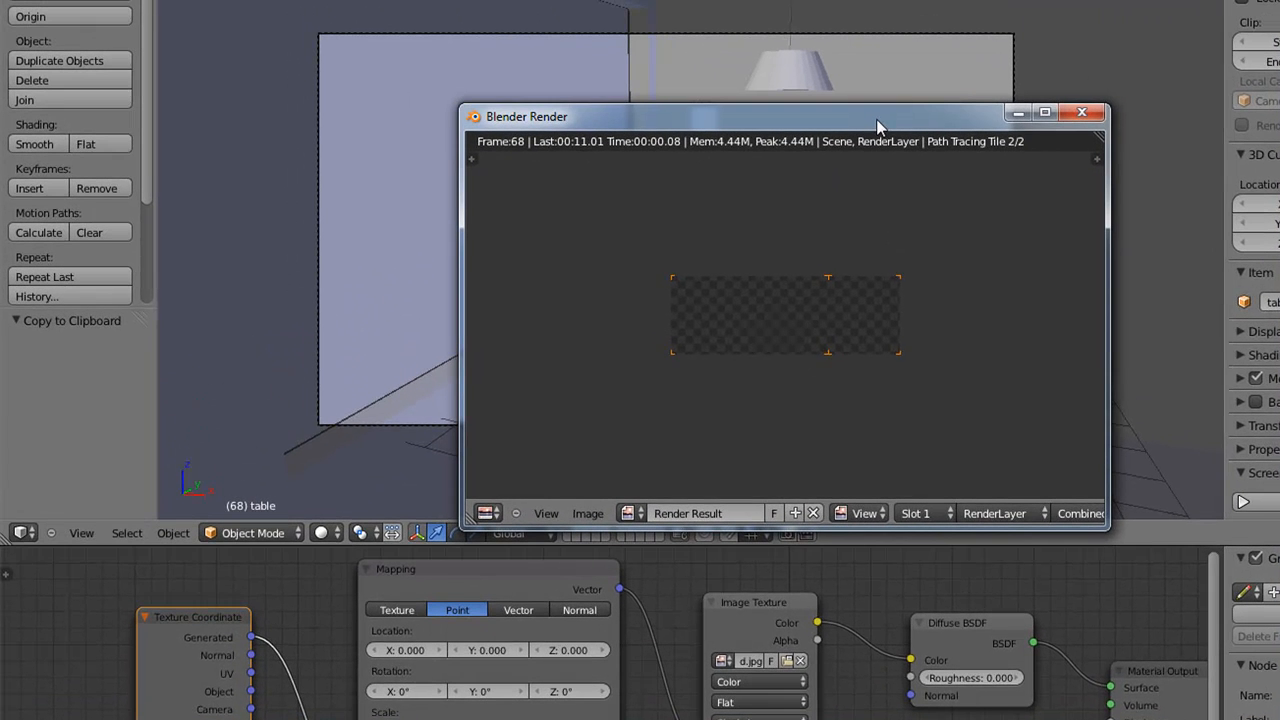
left_click_drag(889, 114, 846, 212)
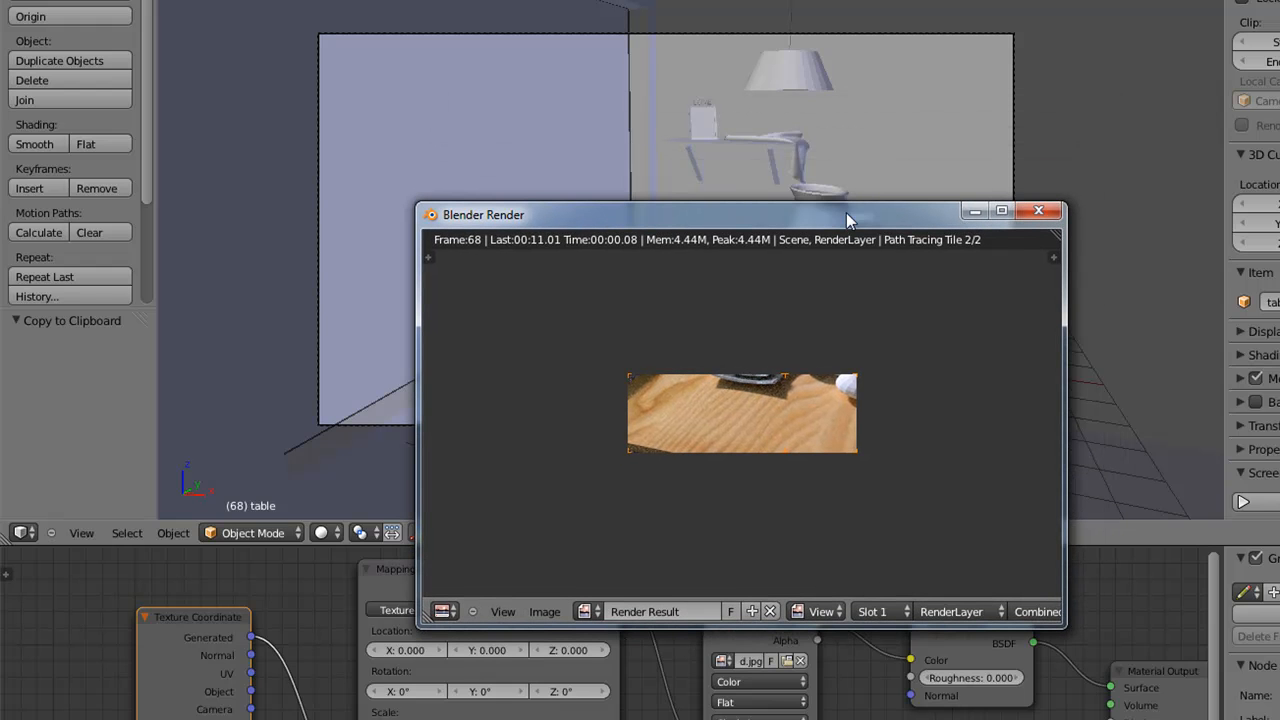
key("Escape")
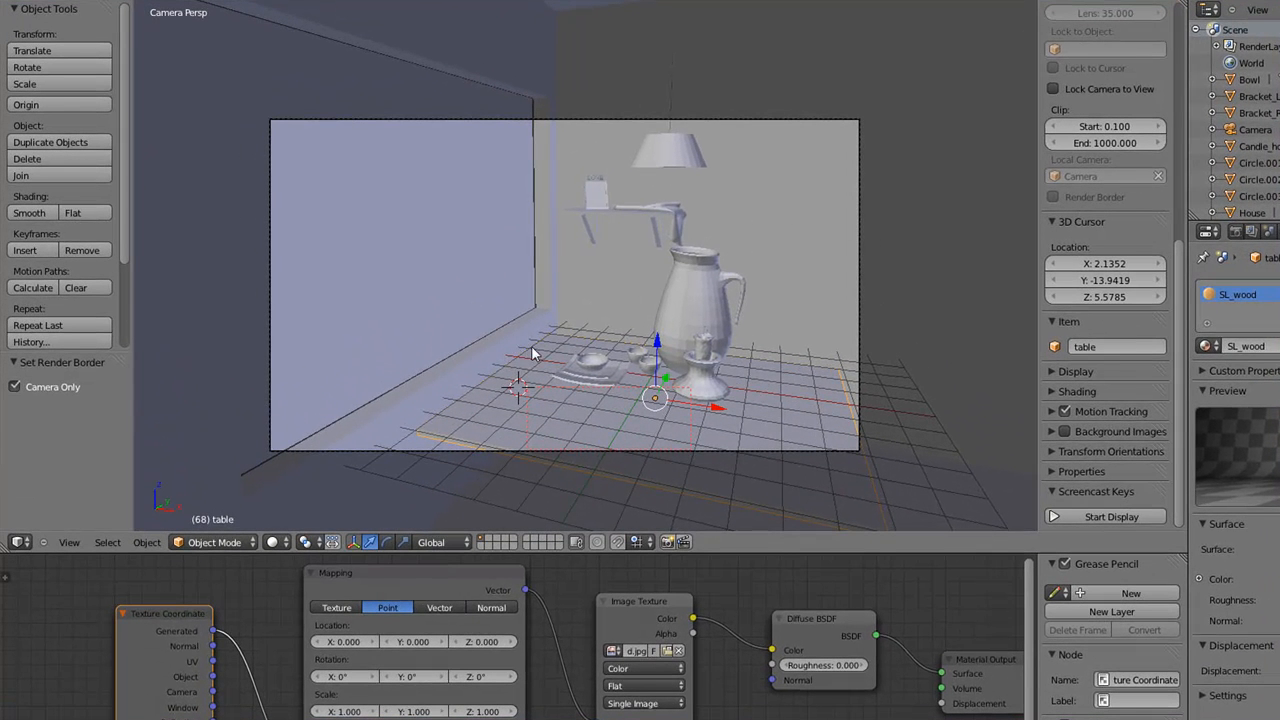
- Set a larger render border covering the whole tabletop and its objects, and render it to examine the wood grain
left_click(411, 286)
key("shift+b")
left_click_drag(450, 298, 849, 448)
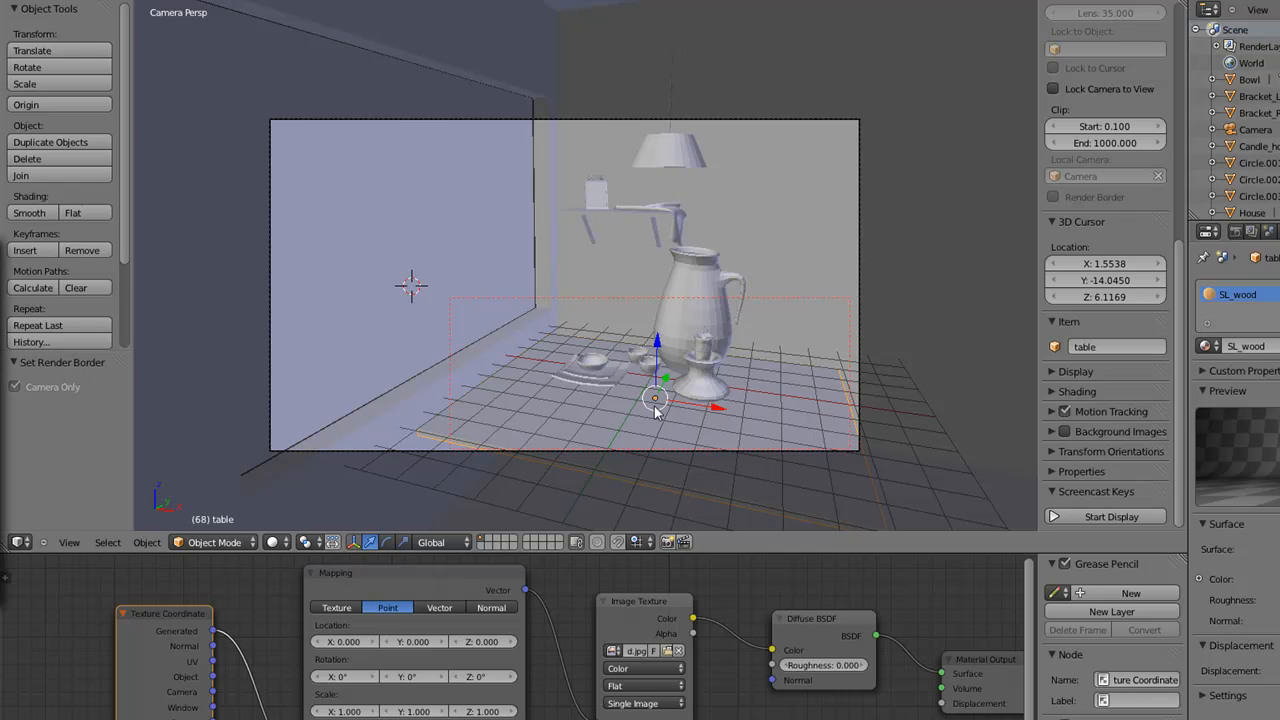
key("F12")
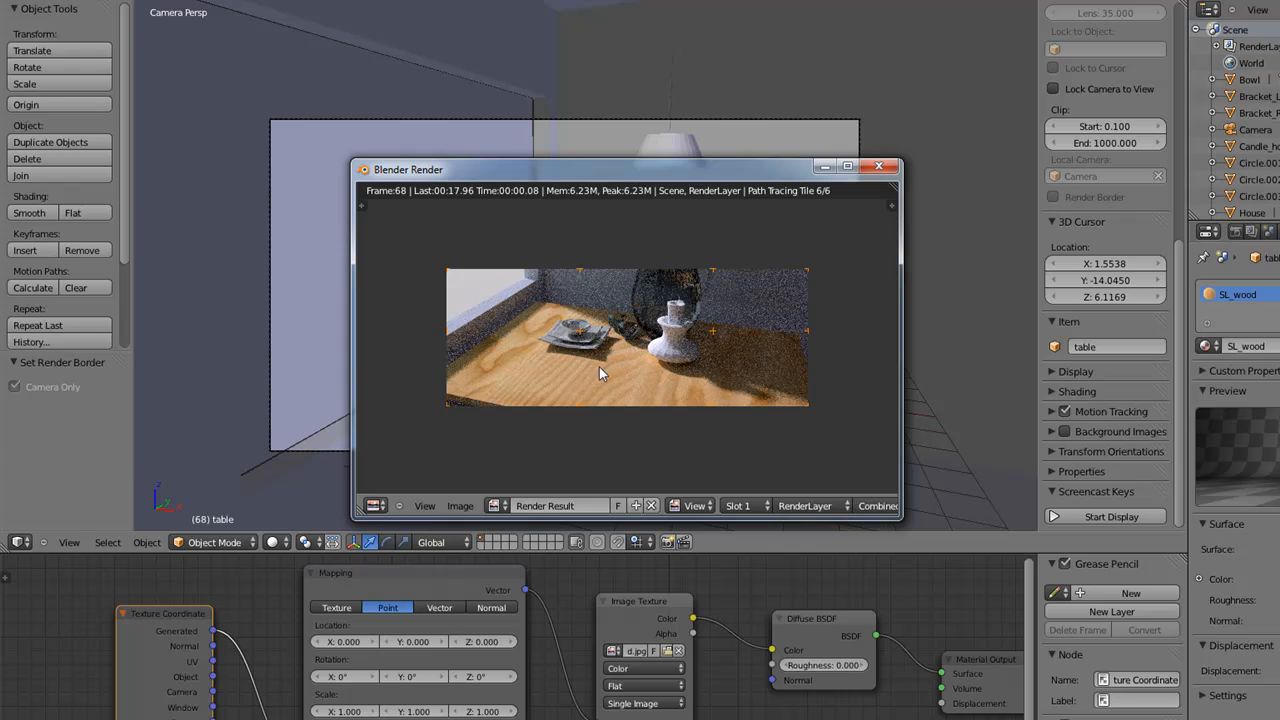
left_click_drag(688, 180, 696, 154)
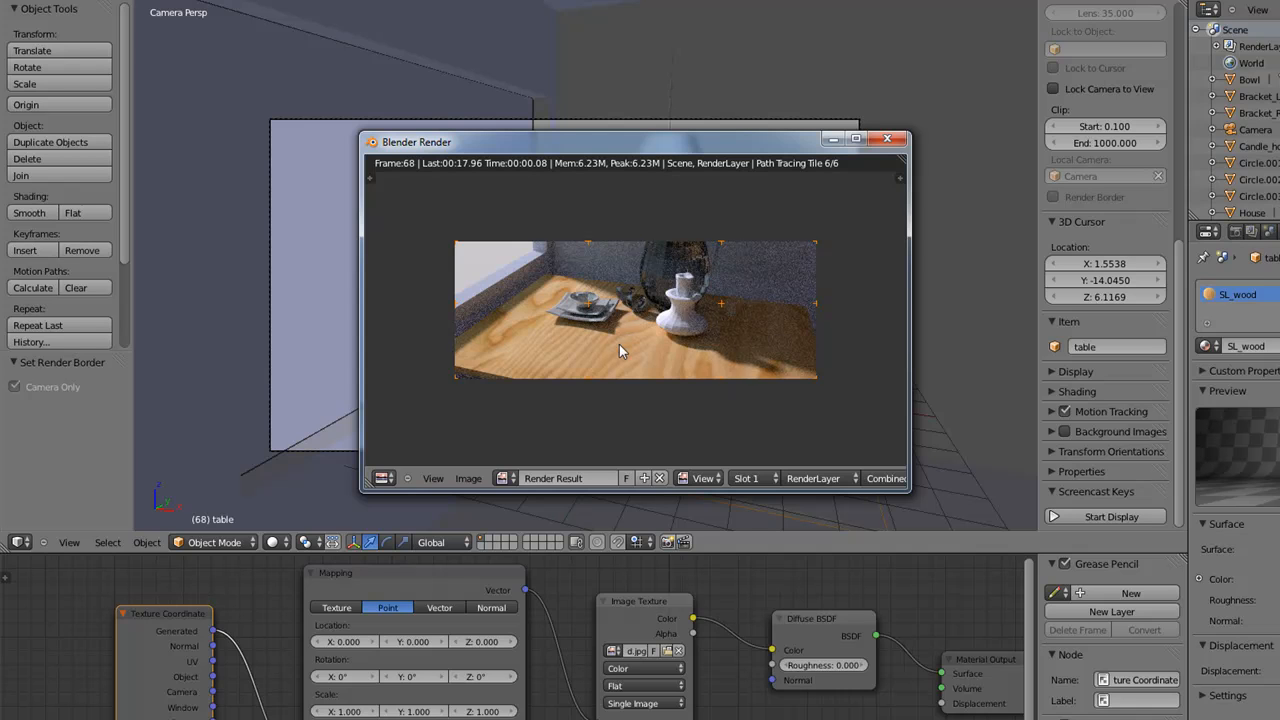
left_click_drag(708, 143, 821, 172)
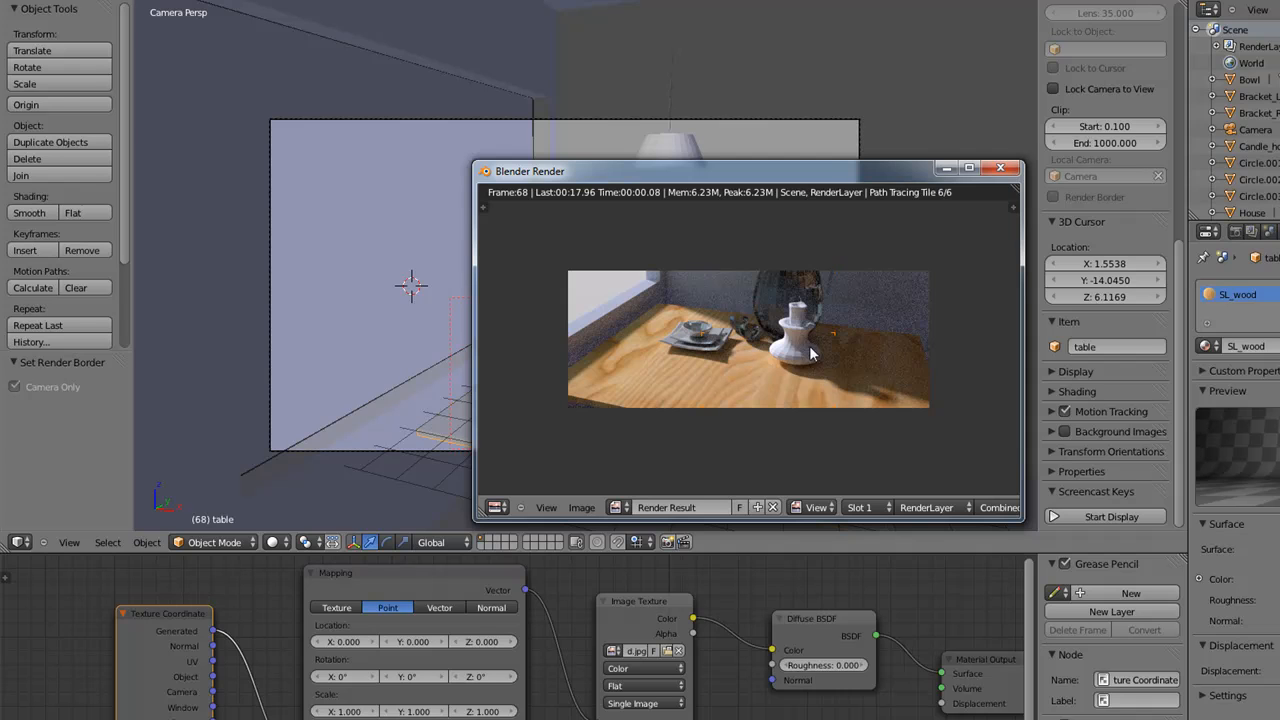
left_click_drag(820, 172, 786, 132)
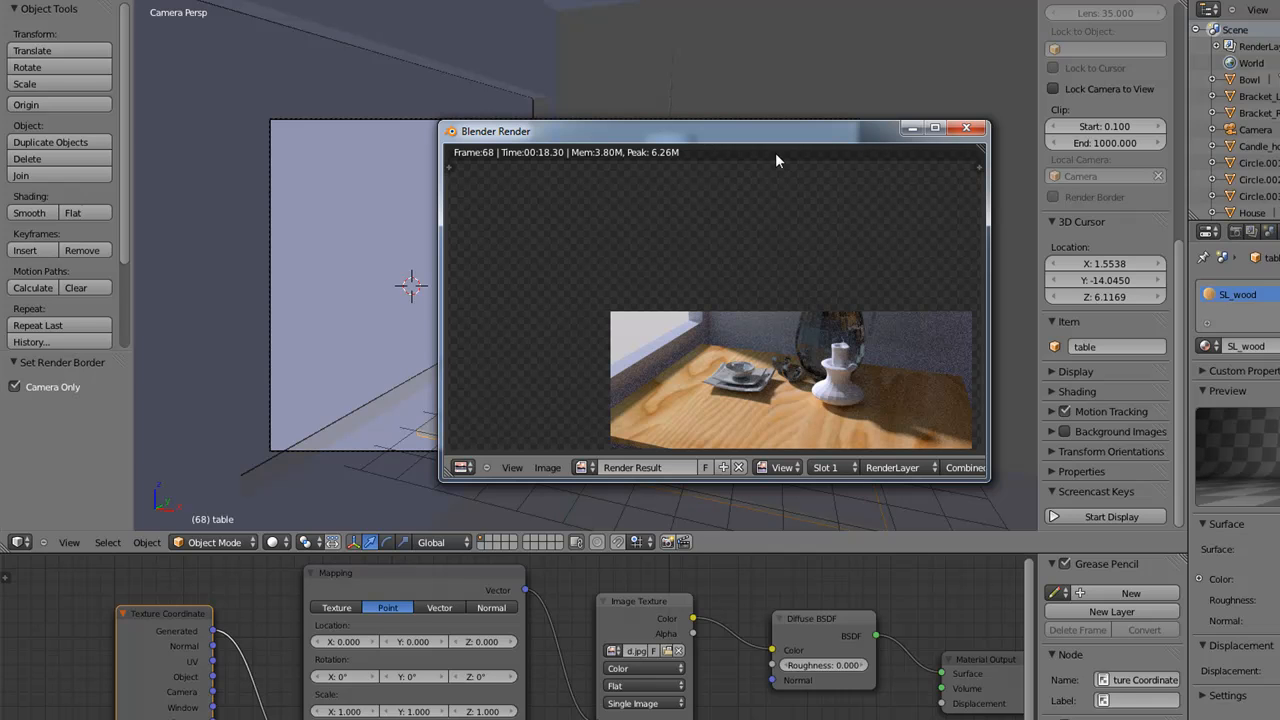
left_click_drag(780, 132, 749, 129)
key("Escape")
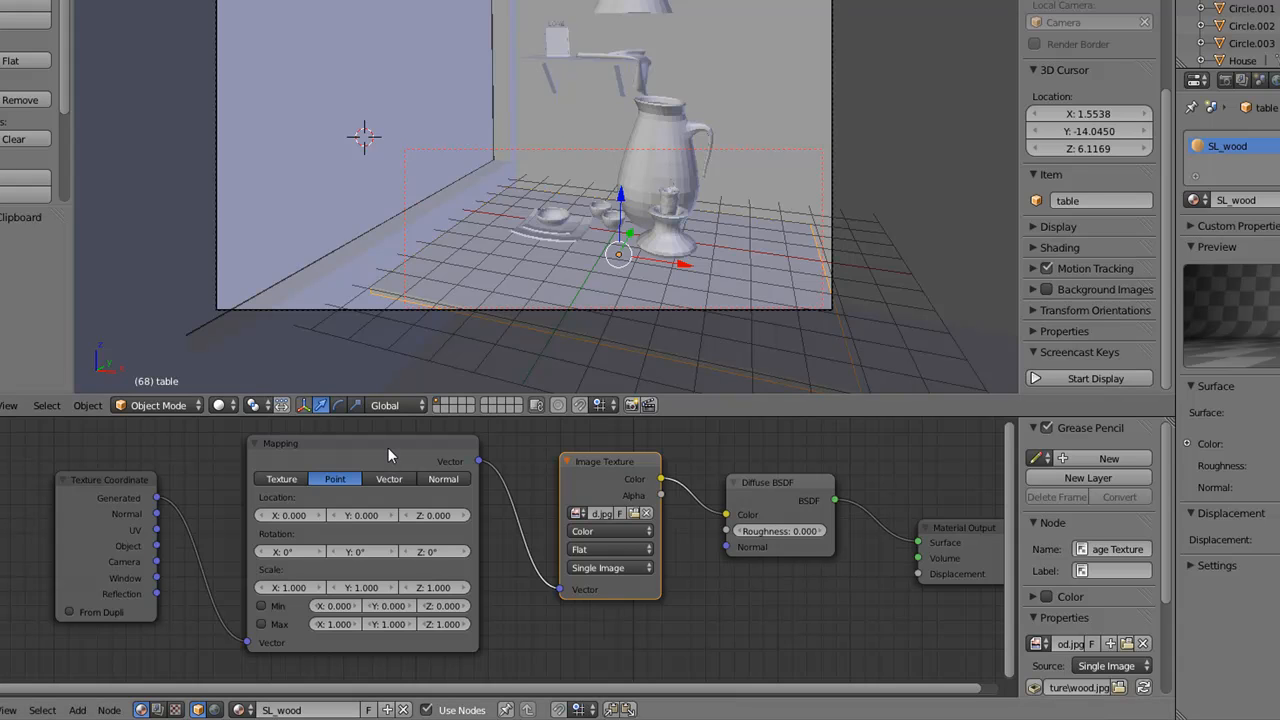
- Set the Mapping node's X and Y scale to 2
left_click(336, 441)
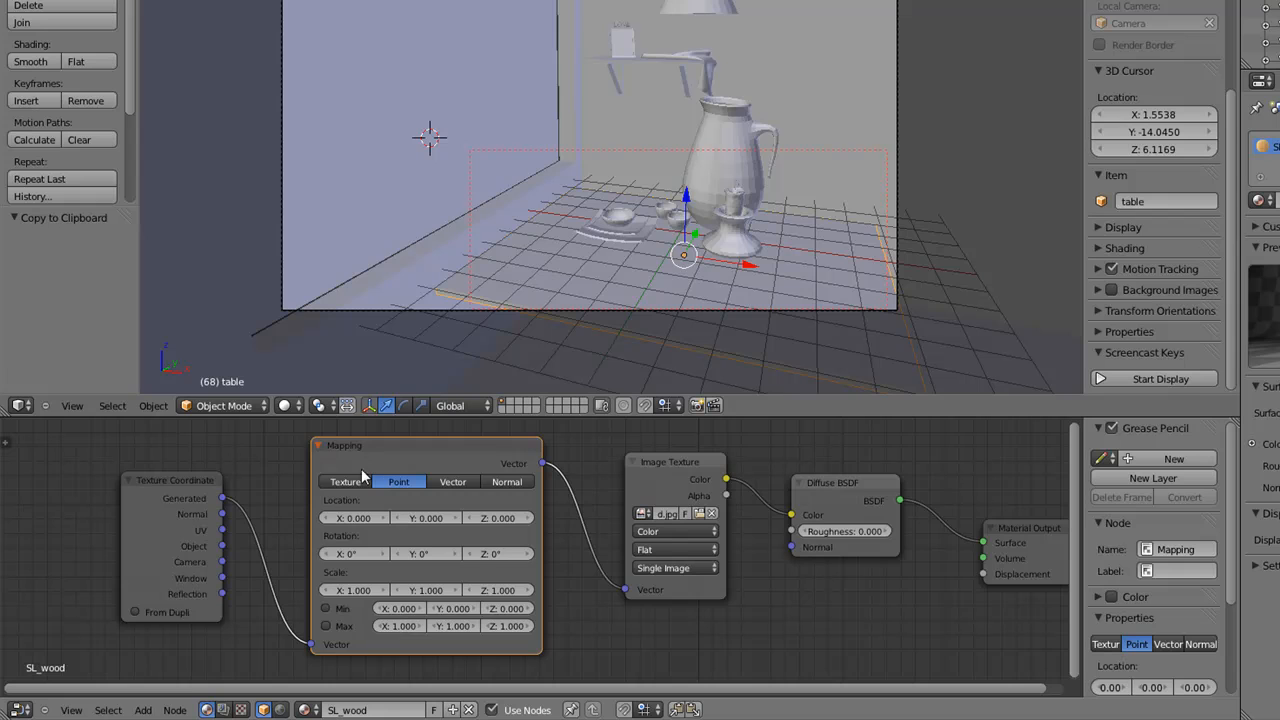
left_click(332, 590)
left_click(492, 574)
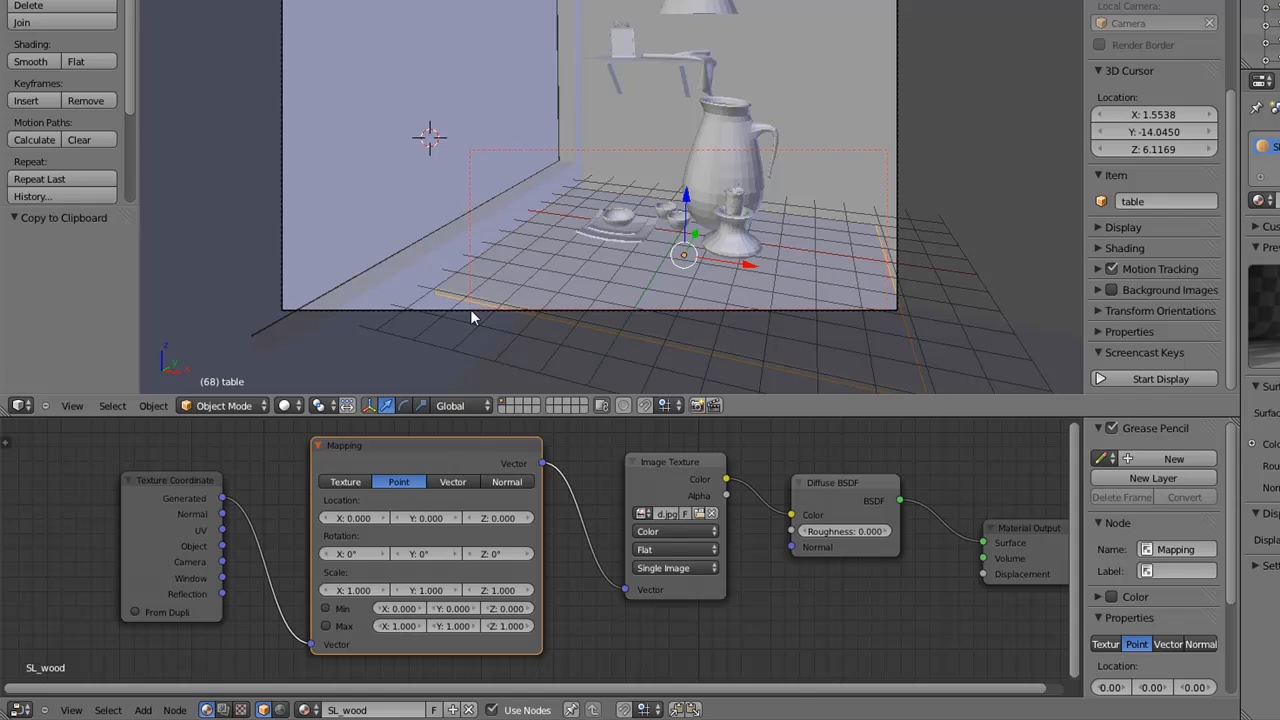
left_click(356, 590)
type("2")
key("Return")
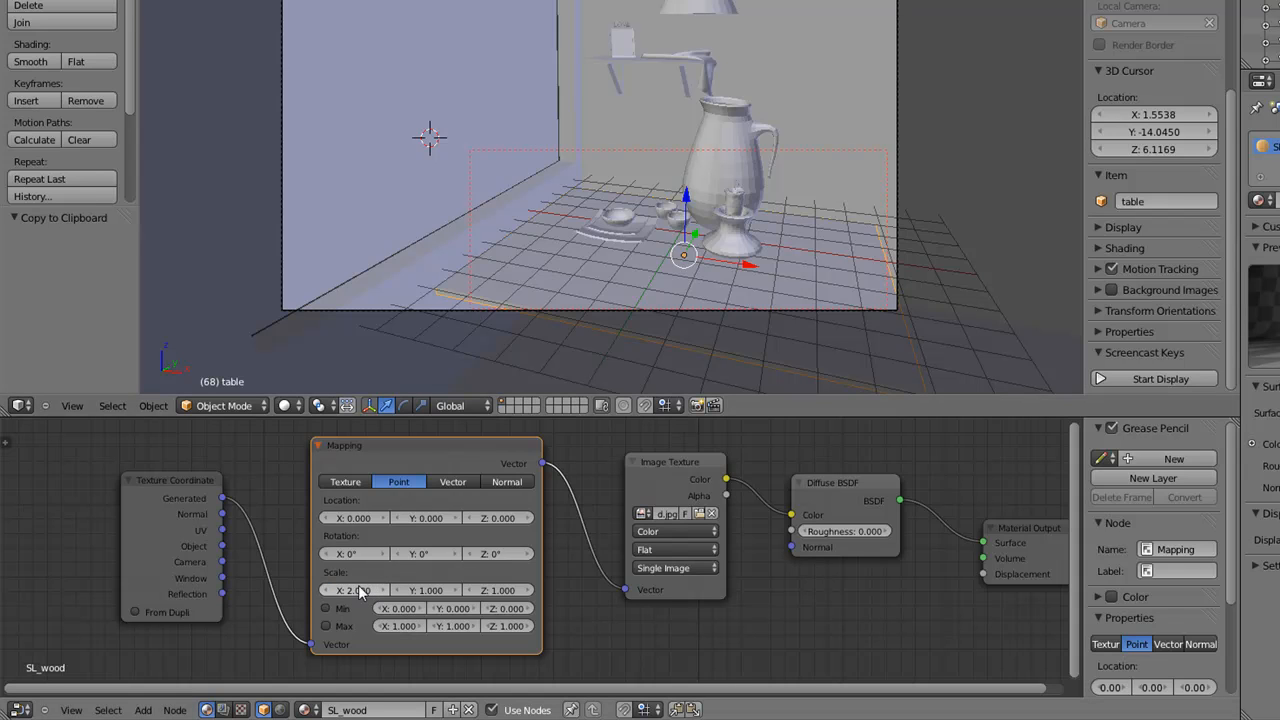
left_click(435, 590)
type("2")
key("Return")
left_click(435, 569)
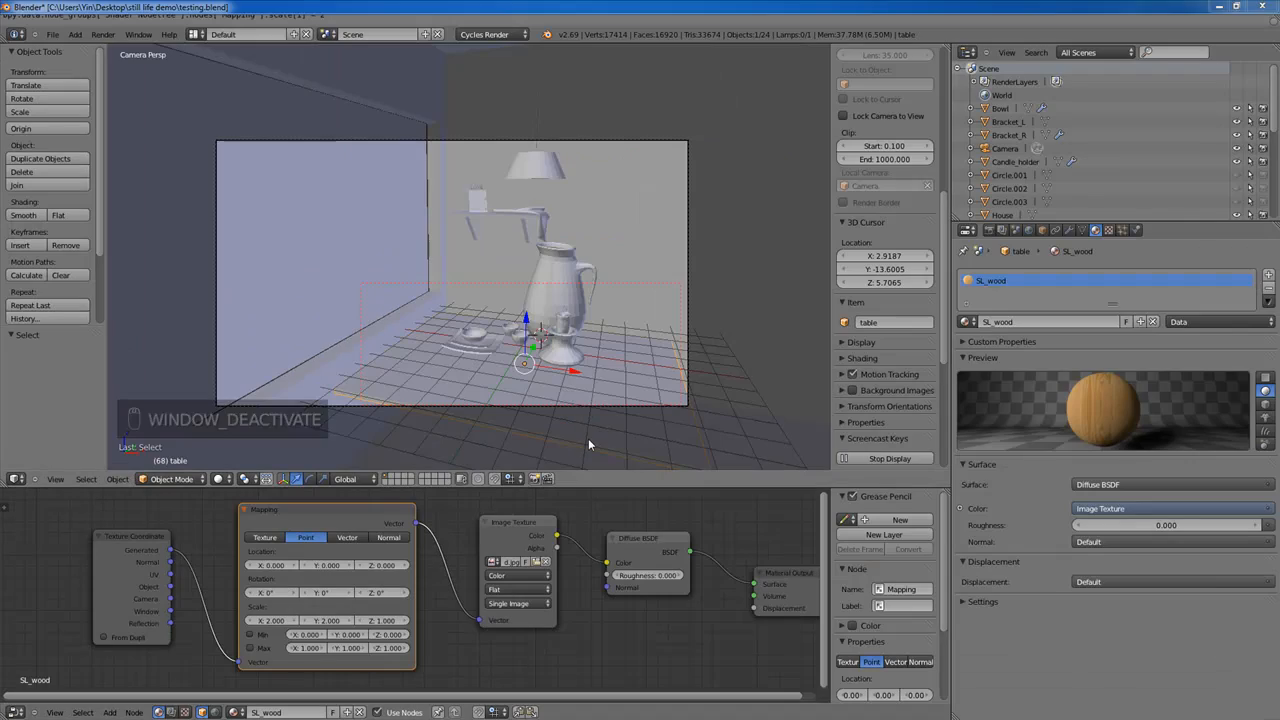
- Render the tabletop area to check the scaled wood texture, and close the render window
left_click(766, 355)
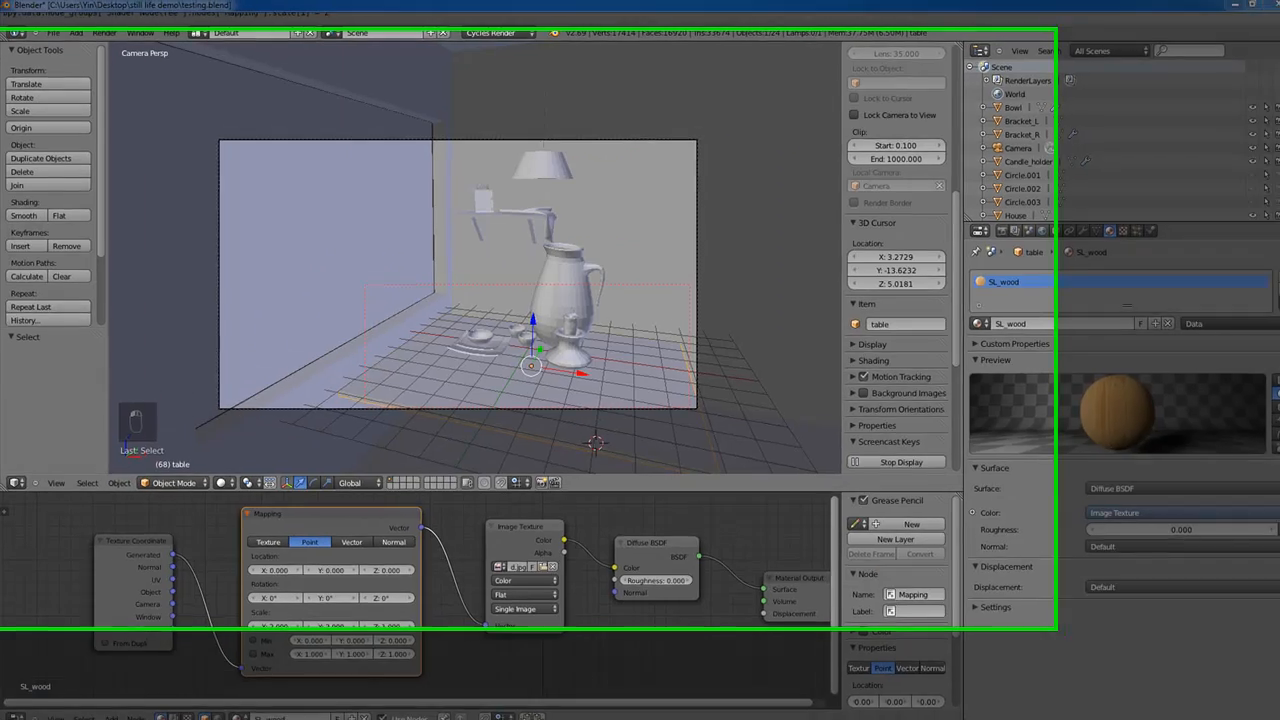
key("F12")
left_click_drag(872, 184, 716, 195)
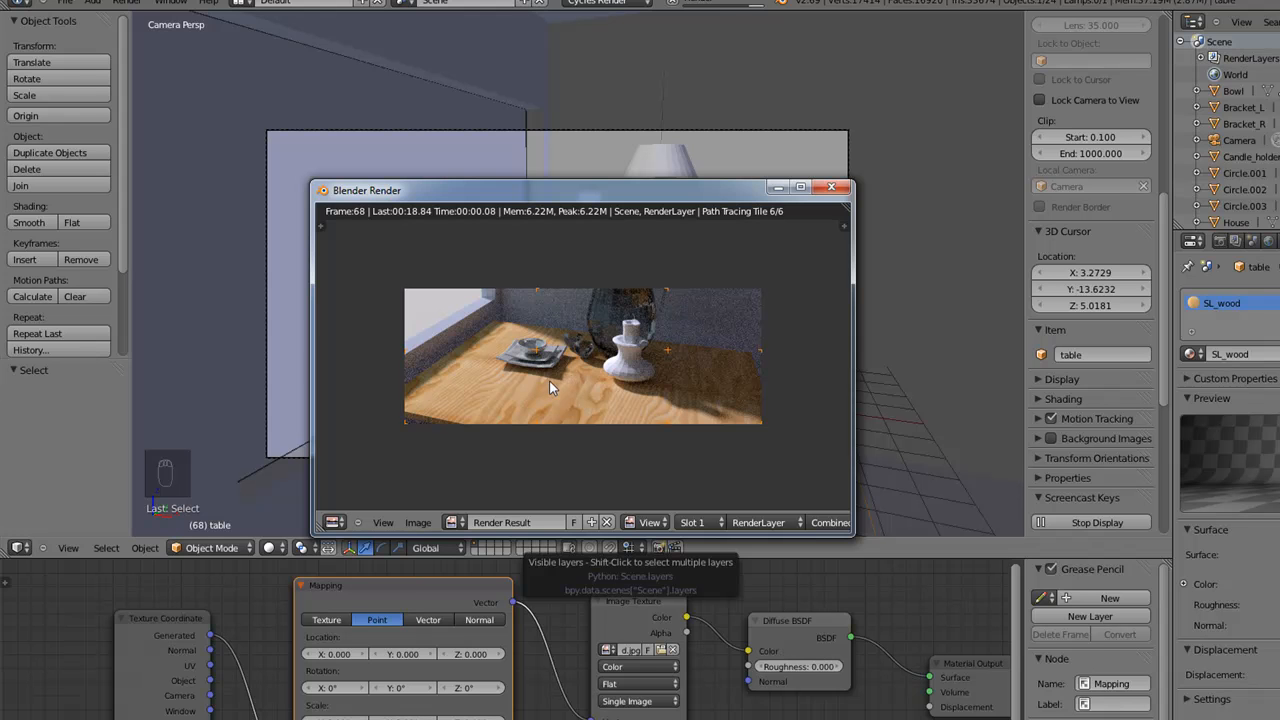
left_click(831, 187)
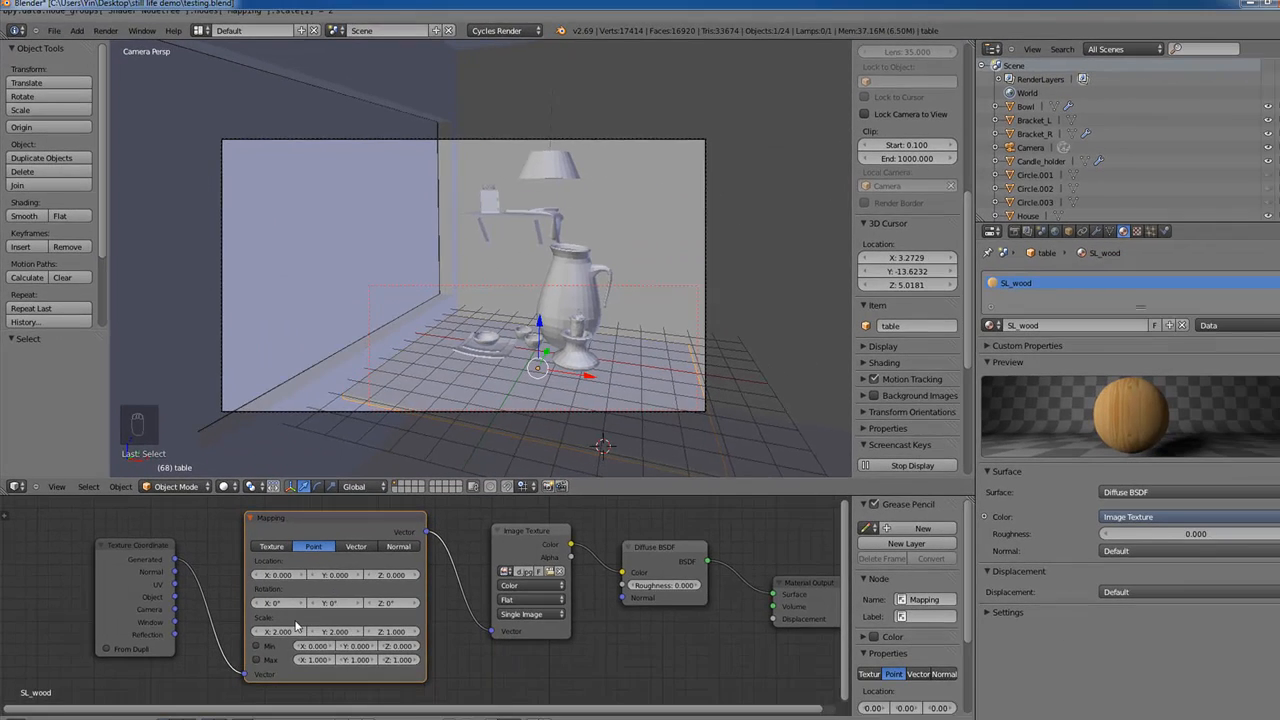
- Set the Mapping node's X and Y scale to 3
left_click(292, 631)
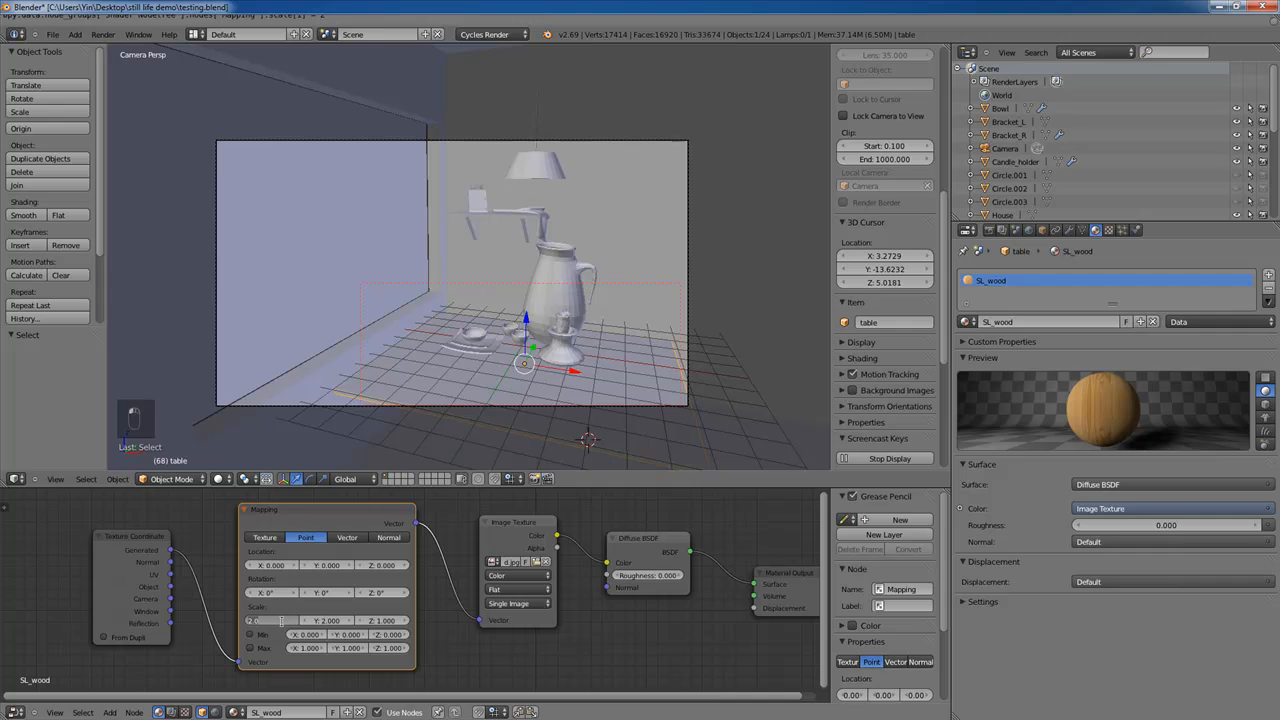
type("3")
left_click(333, 620)
type("3")
key("Return")
- Render the tabletop area again to check the wood grain at the new mapping scale
left_click(616, 341)
key("F12")
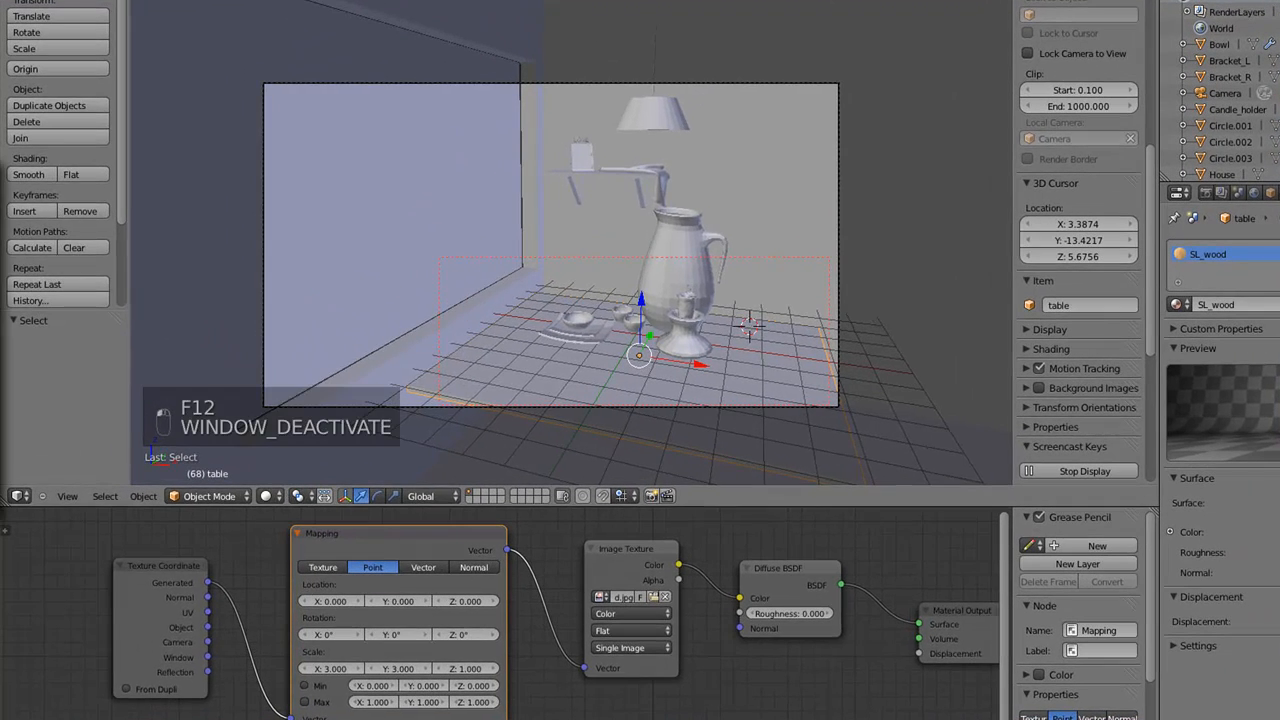
left_click_drag(2, 130, 638, 137)
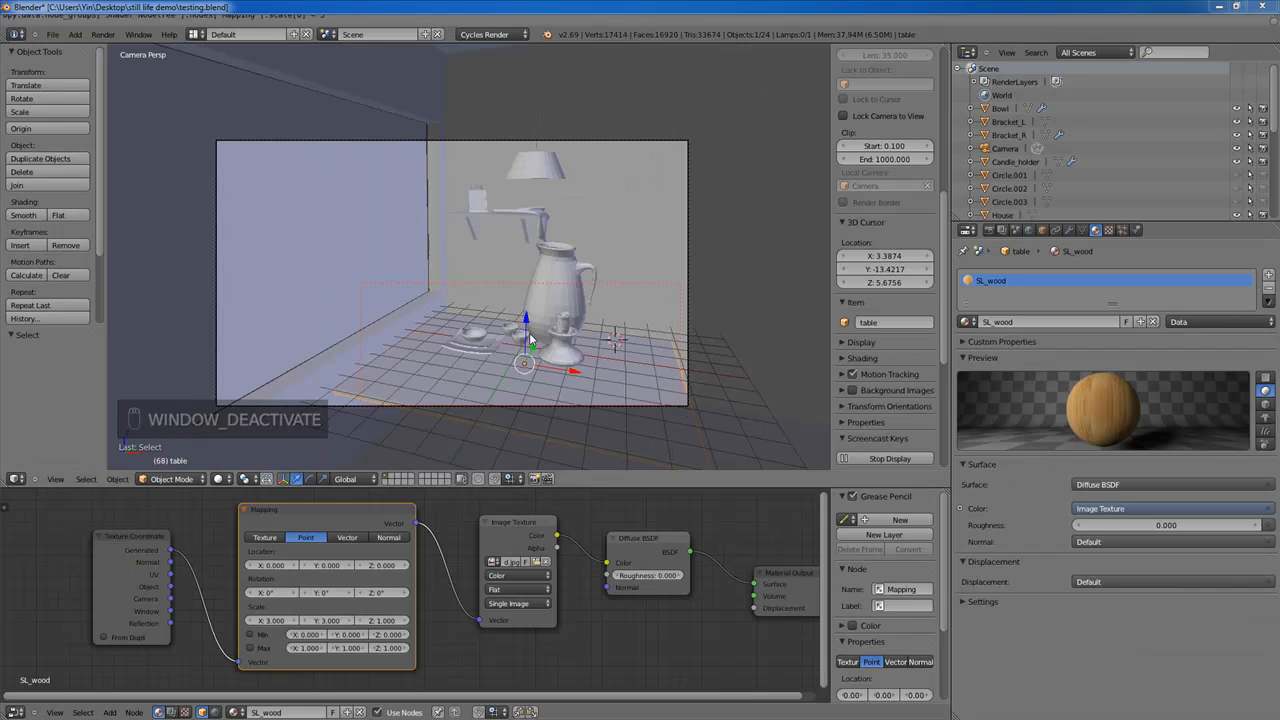
- Assign the SL_wood material to the wall shelf board in place of SL_default and start a render
right_click(495, 215)
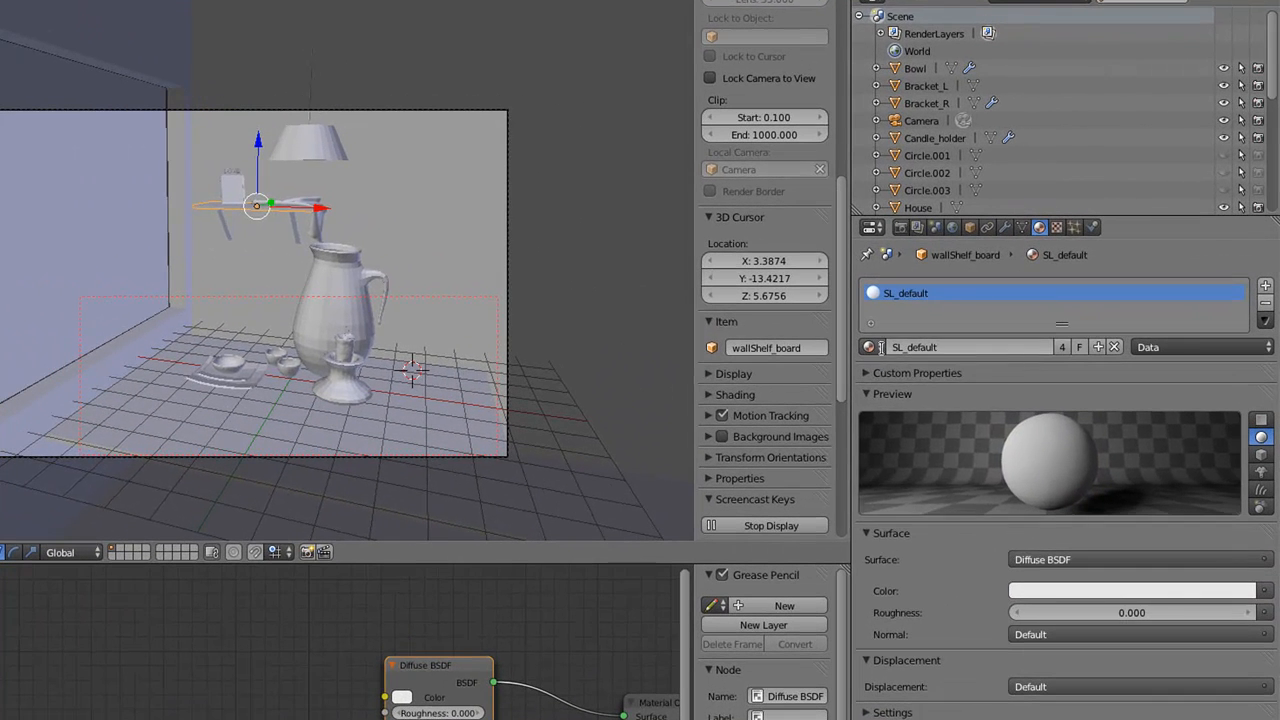
left_click(905, 338)
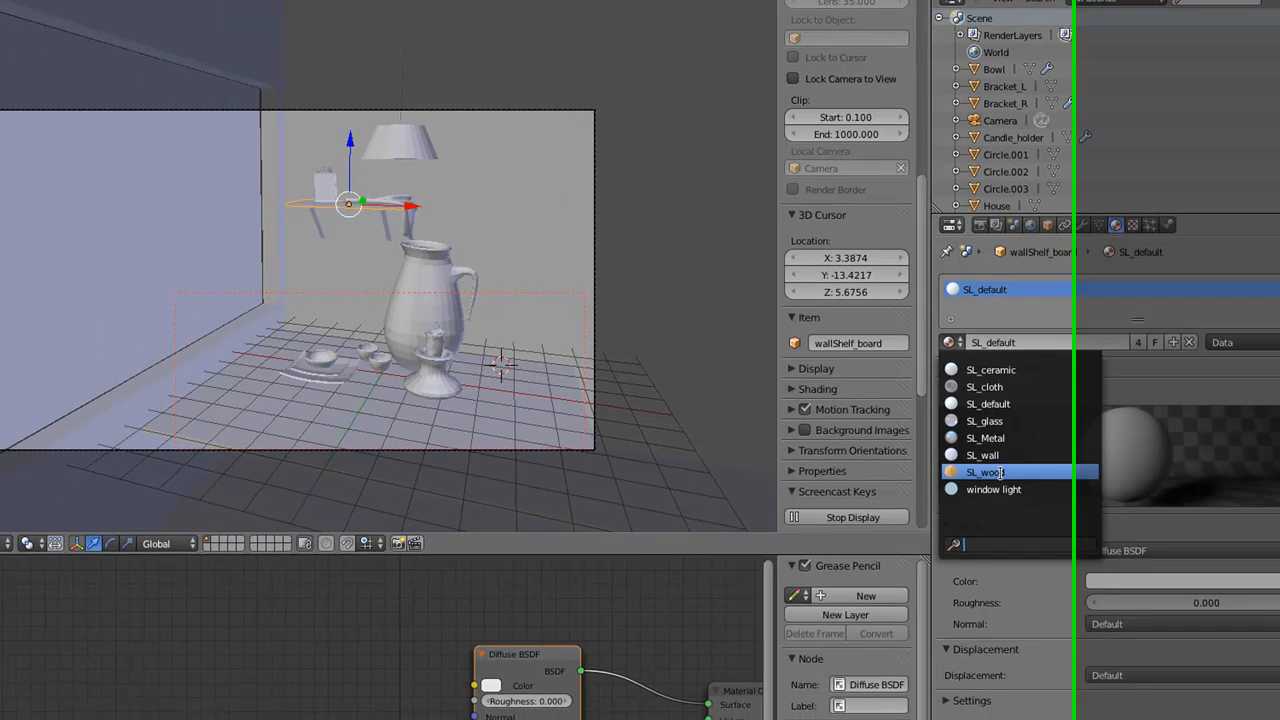
left_click(910, 479)
scroll(588, 318, "up", 3)
scroll(588, 318, "down", 2)
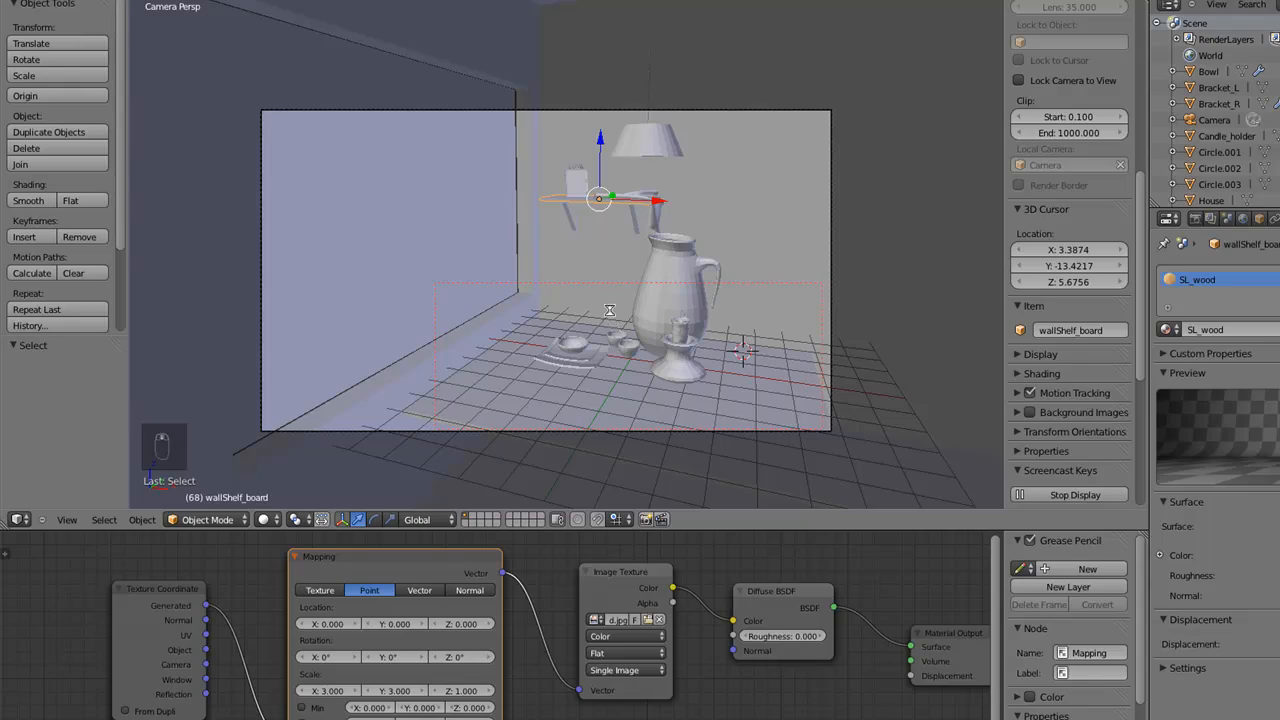
key("F12")
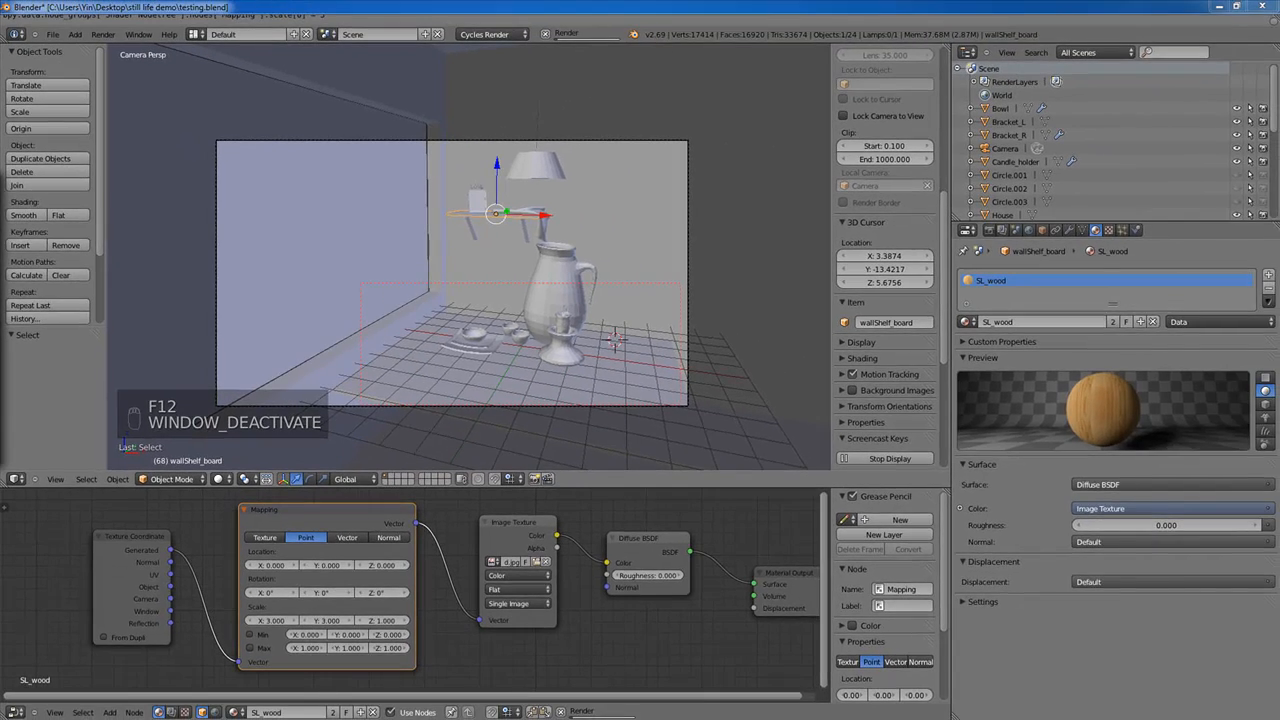
- Set the render border around the wall shelf and the part of the table below it in the camera view
left_click(438, 313)
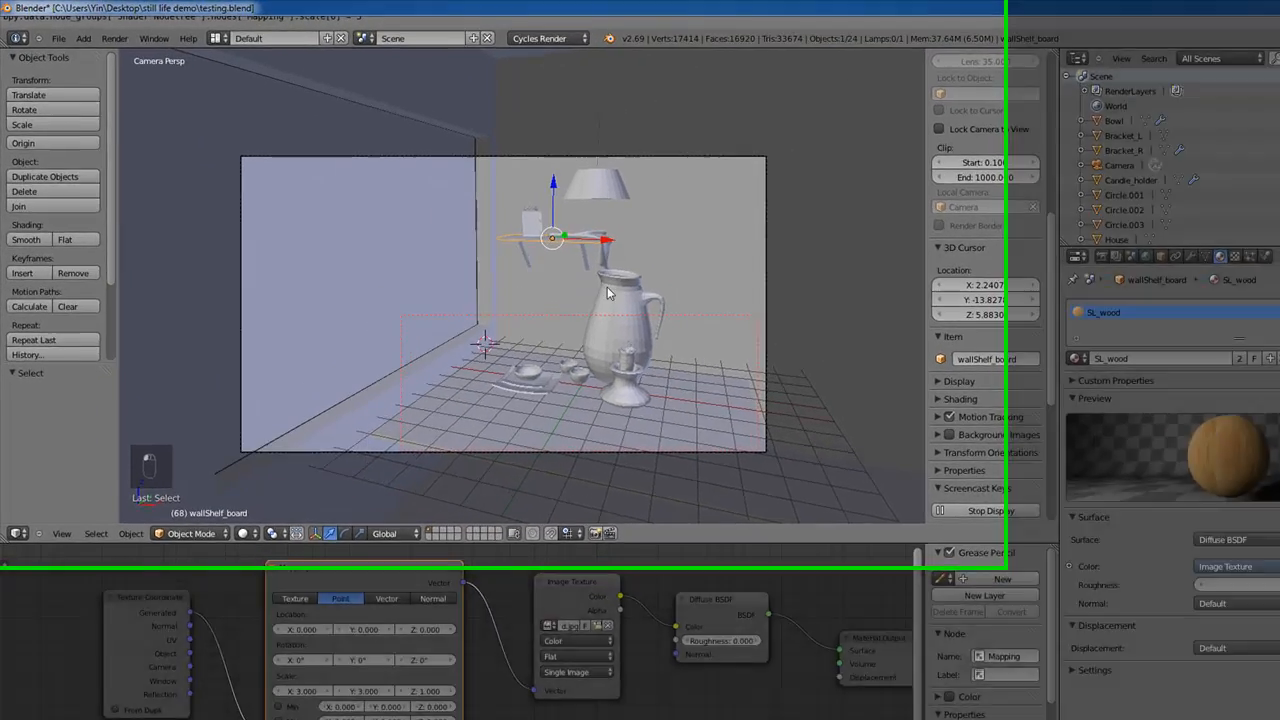
key("shift+b")
left_click_drag(469, 172, 645, 464)
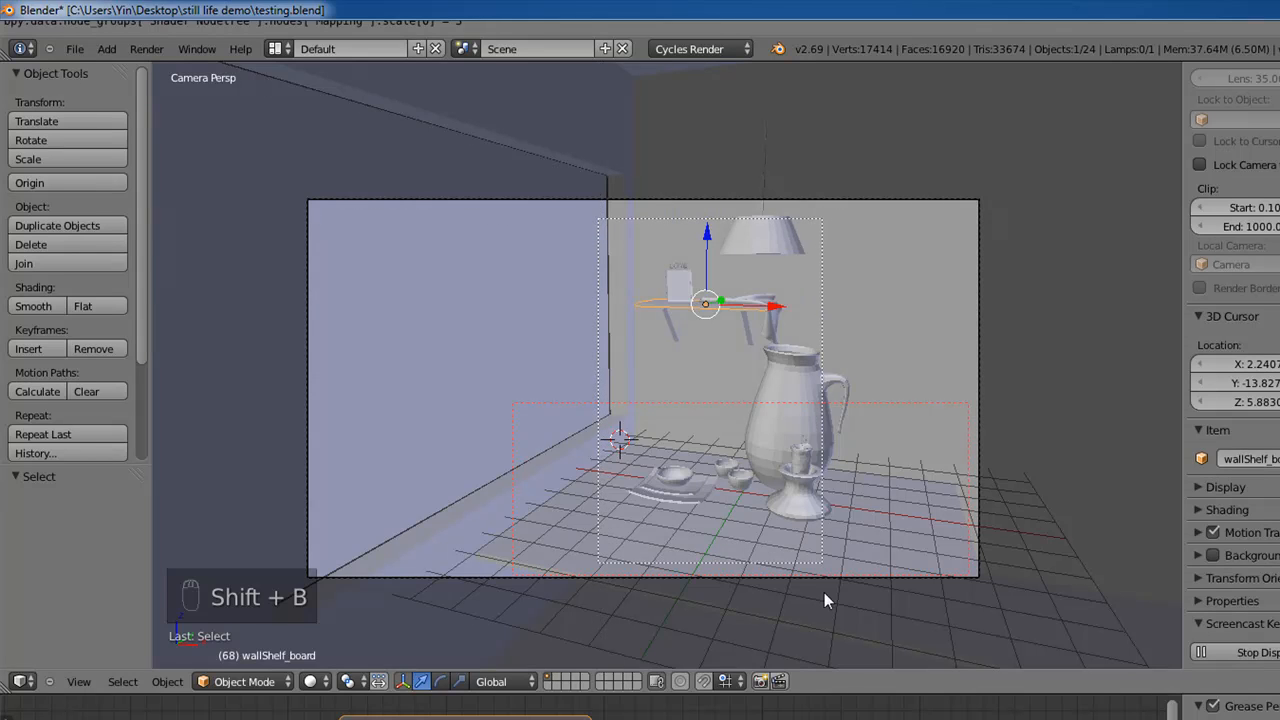
left_click_drag(824, 600, 819, 571)
key("ctrl+c")
key("shift+b")
left_click_drag(609, 248, 808, 577)
key("ctrl+c")
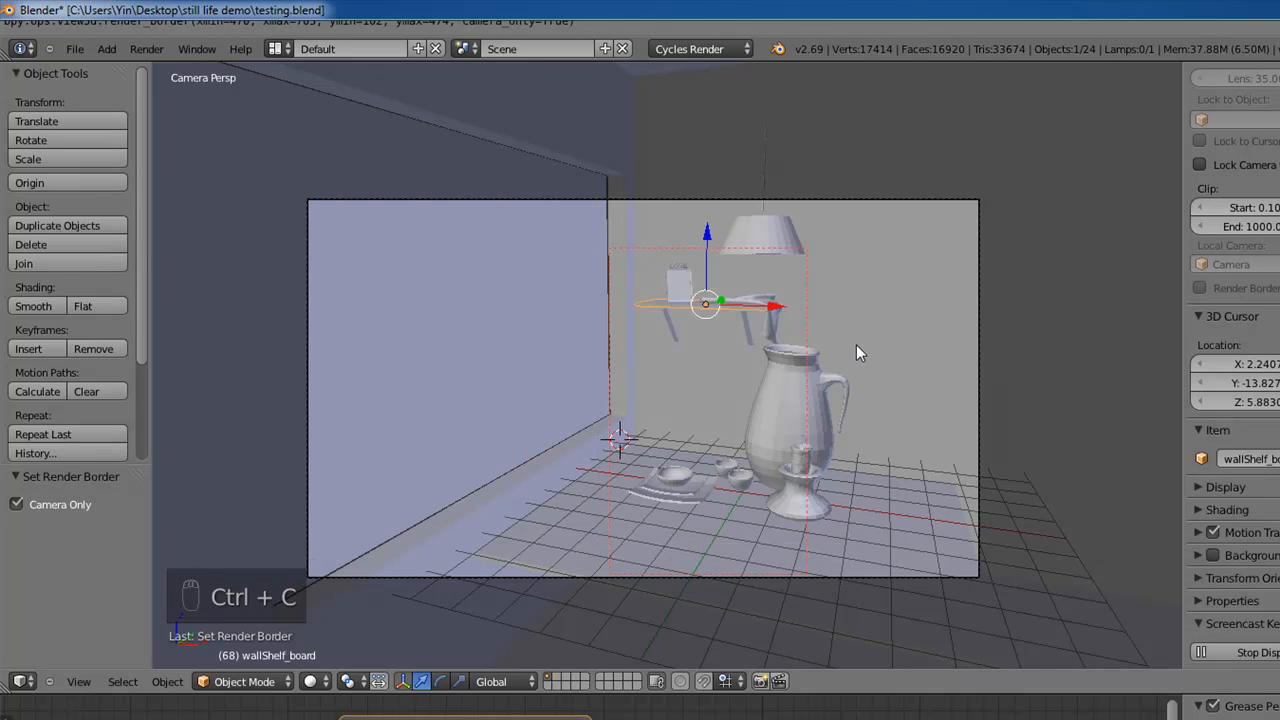
- Render the bordered area of the camera view to check the wood material on the wall shelf
key("F12")
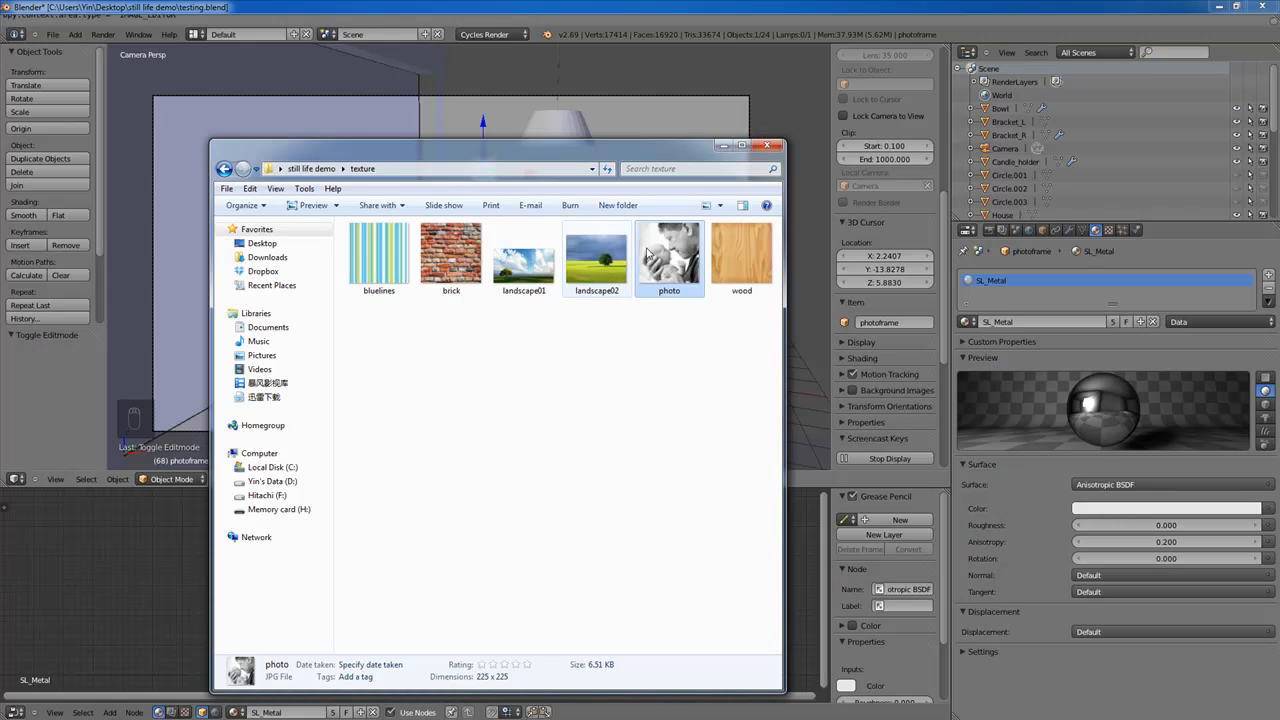
- Preview the photo image from the texture folder beside the picture frame in the scene, and close the image viewer
left_click_drag(628, 153, 392, 360)
double_click(425, 470)
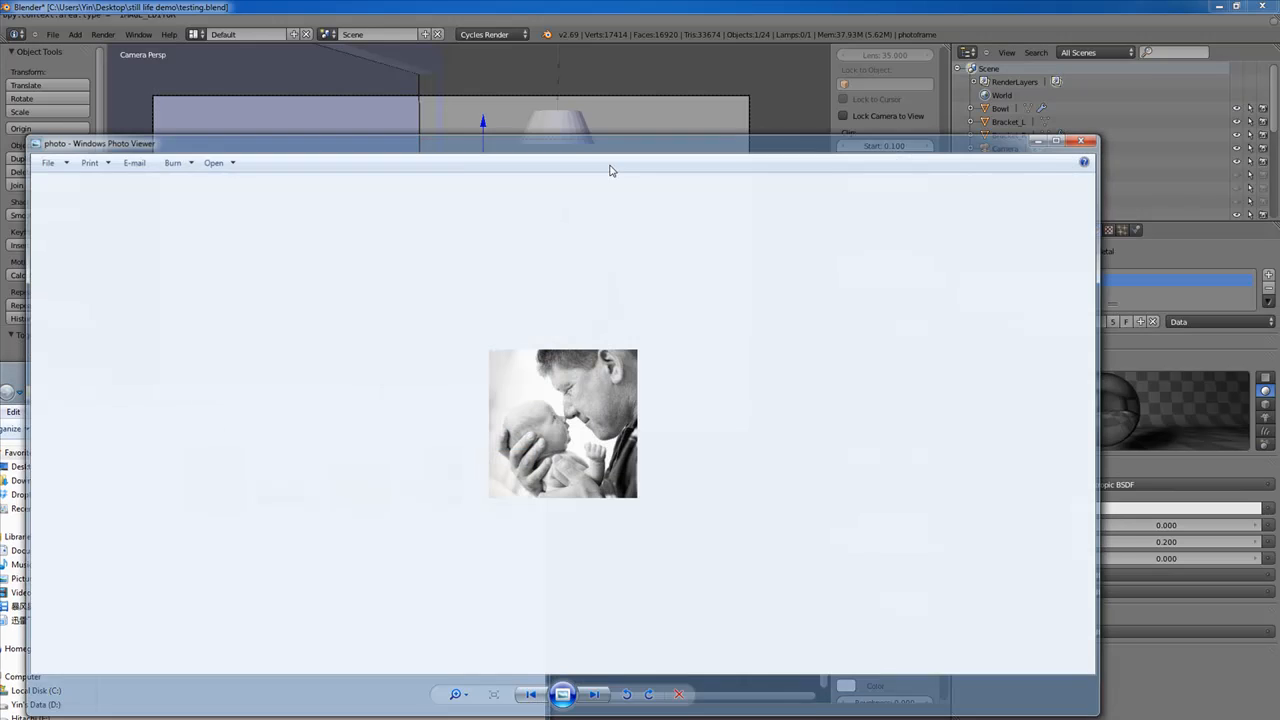
left_click_drag(612, 153, 484, 317)
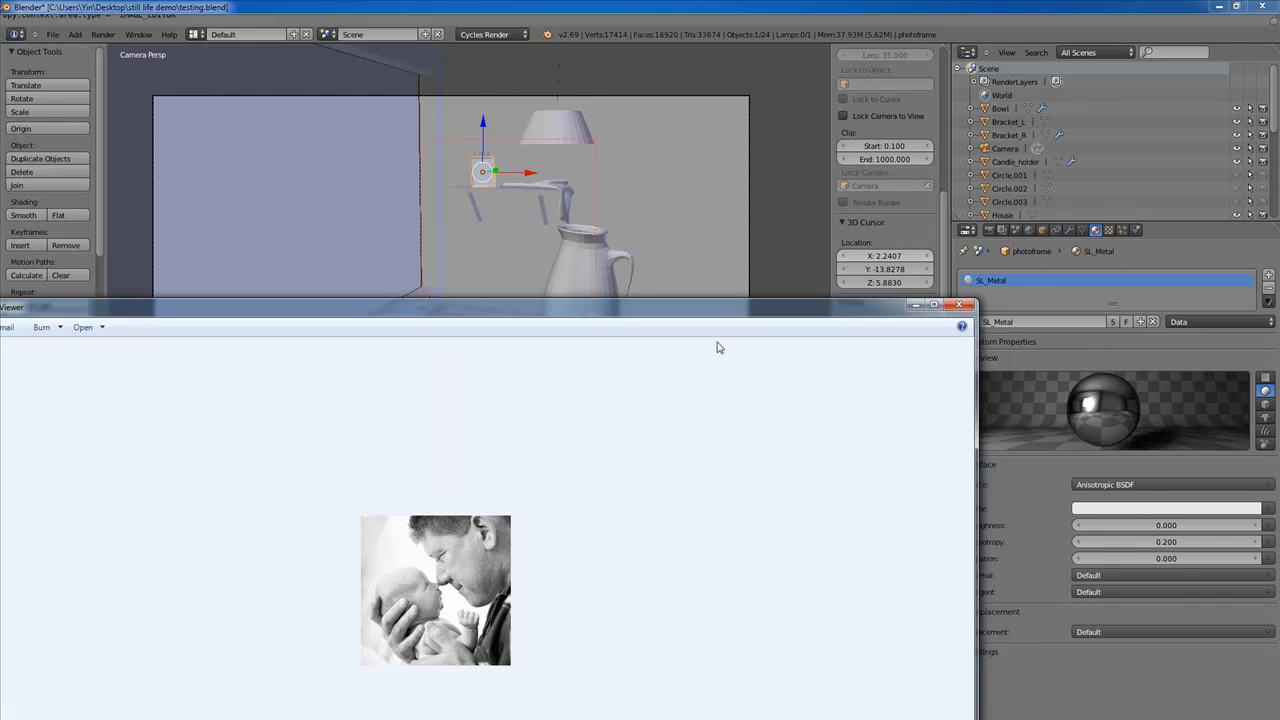
left_click(965, 305)
left_click(533, 381)
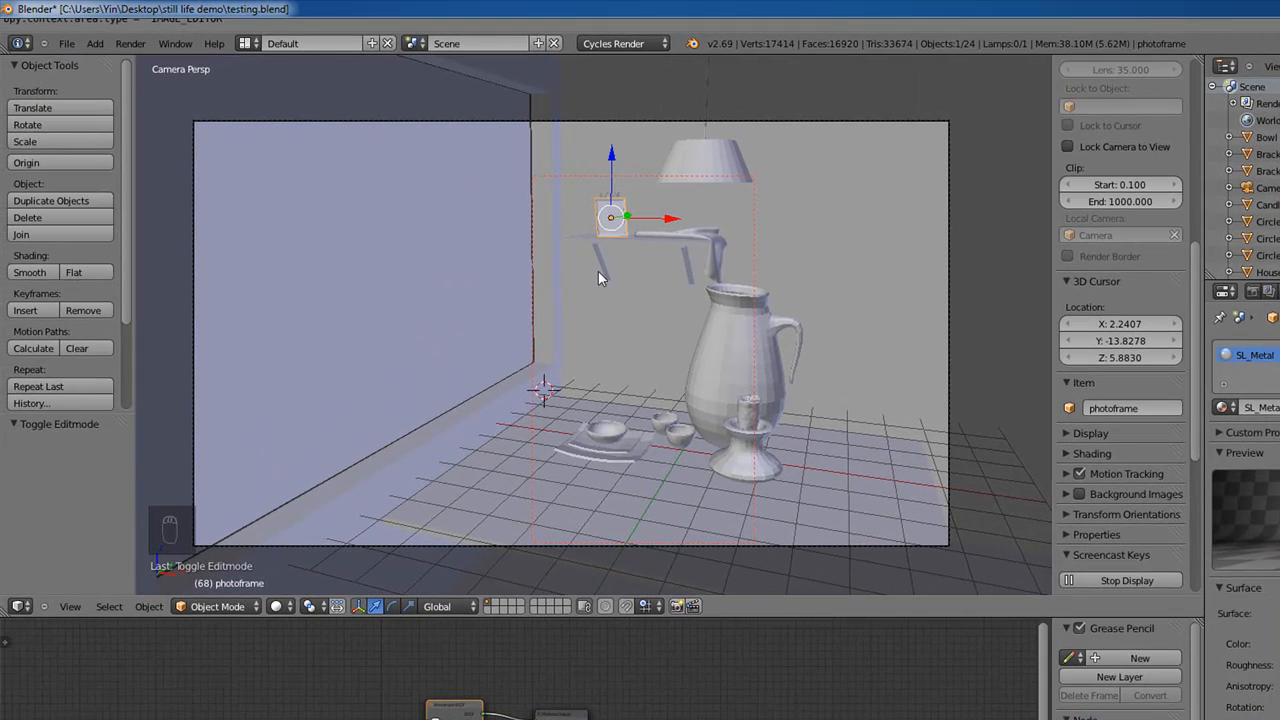
- Enter Edit Mode on the photoframe object and examine its inner picture face up close
key("F12")
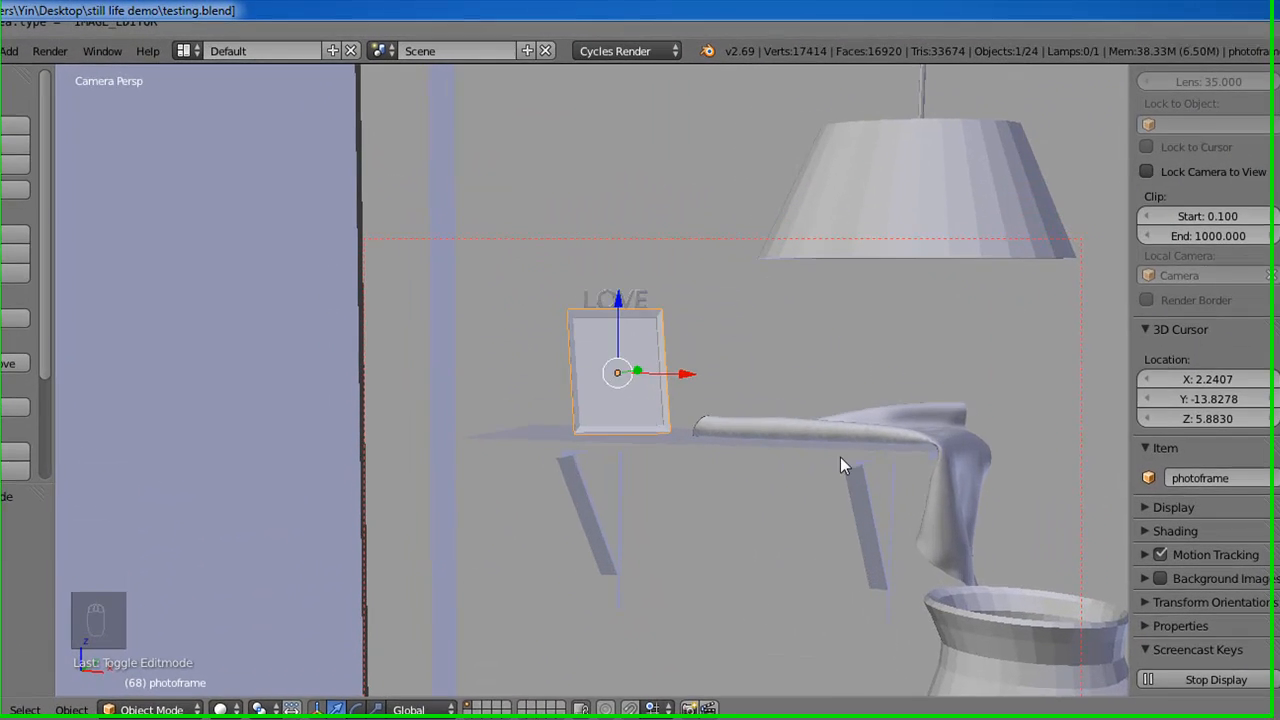
right_click(762, 135)
right_click(762, 135)
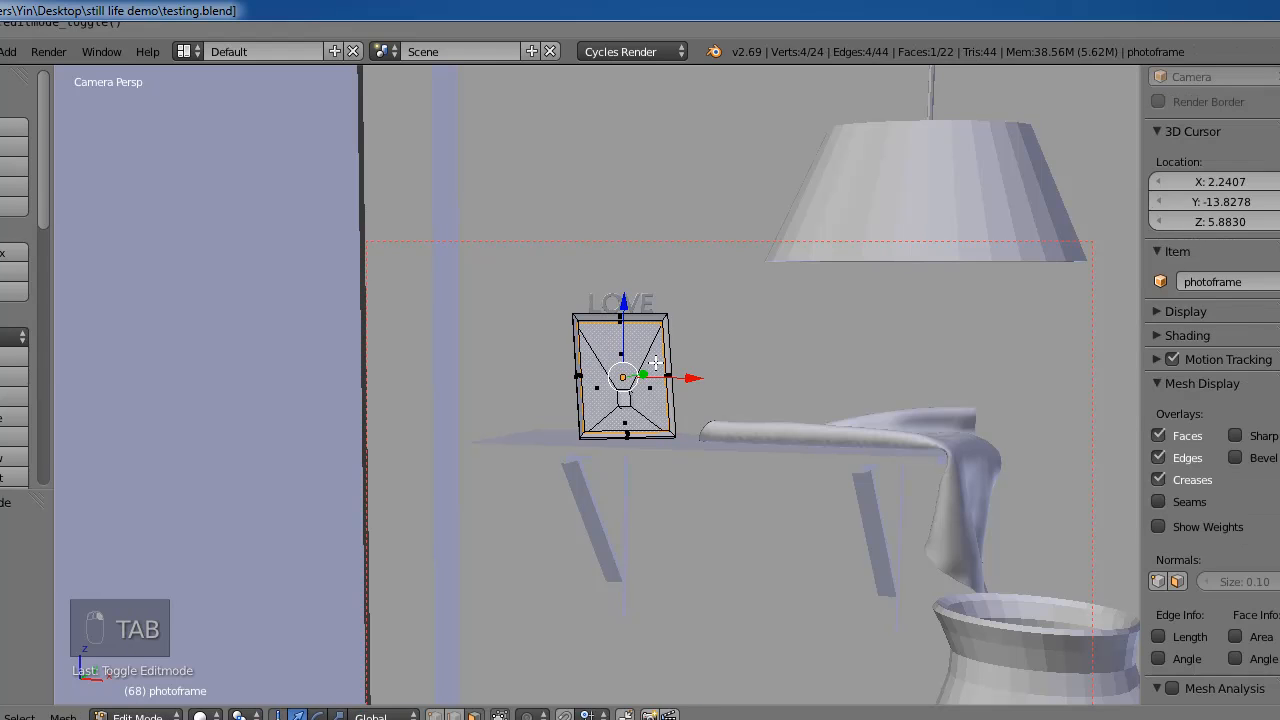
key("Tab")
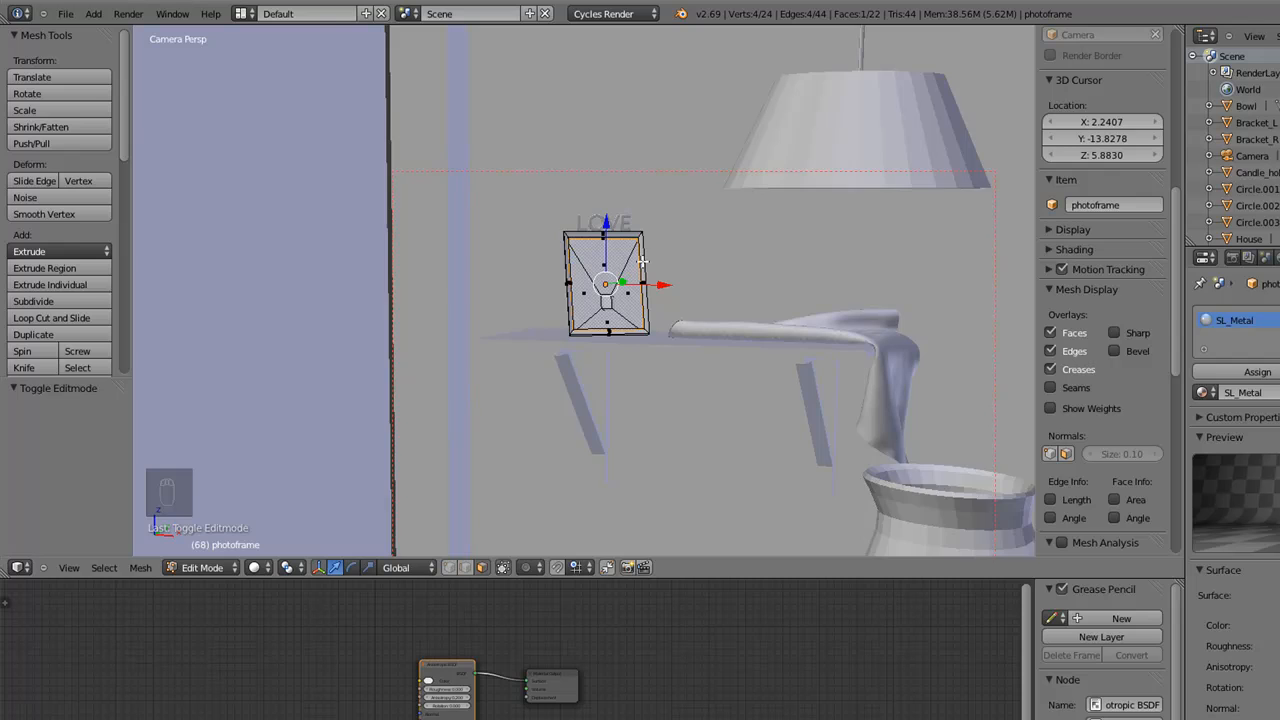
scroll(642, 260, "up", 2)
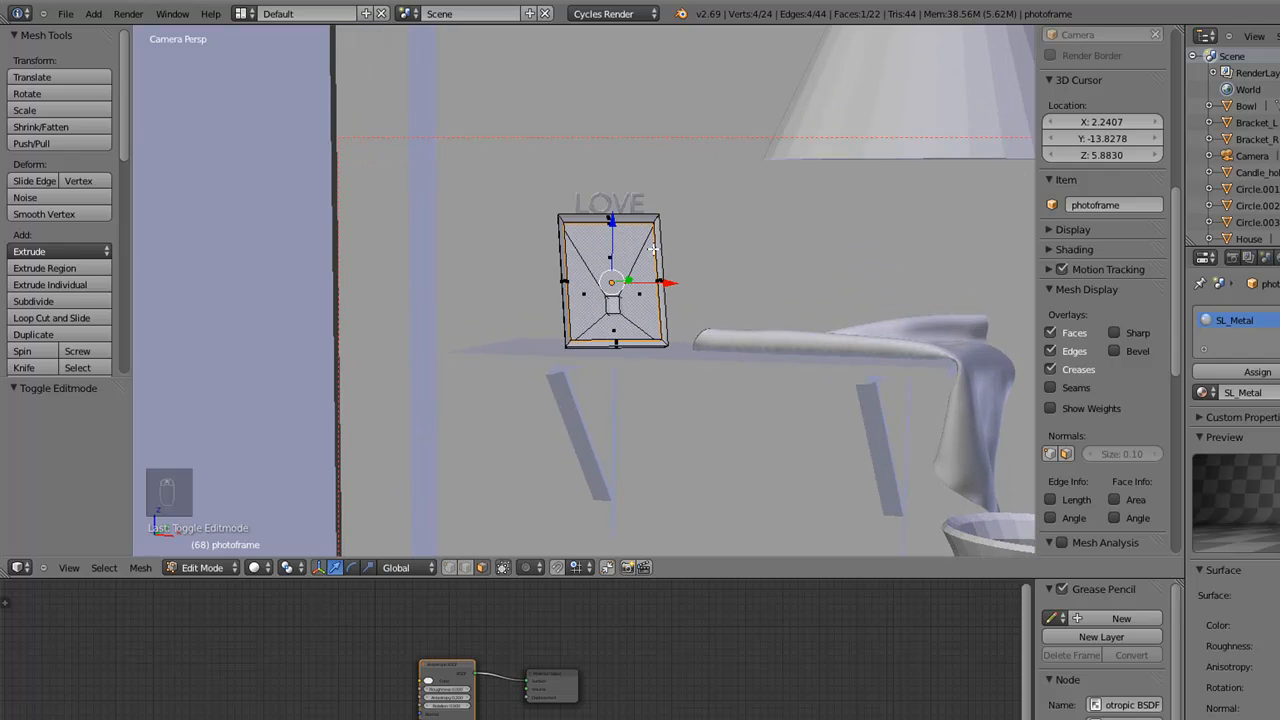
middle_click_drag(654, 248, 491, 420)
scroll(491, 420, "up", 3)
middle_click_drag(611, 263, 604, 330, "shift")
scroll(630, 285, "up", 4)
middle_click_drag(637, 225, 580, 302, "shift")
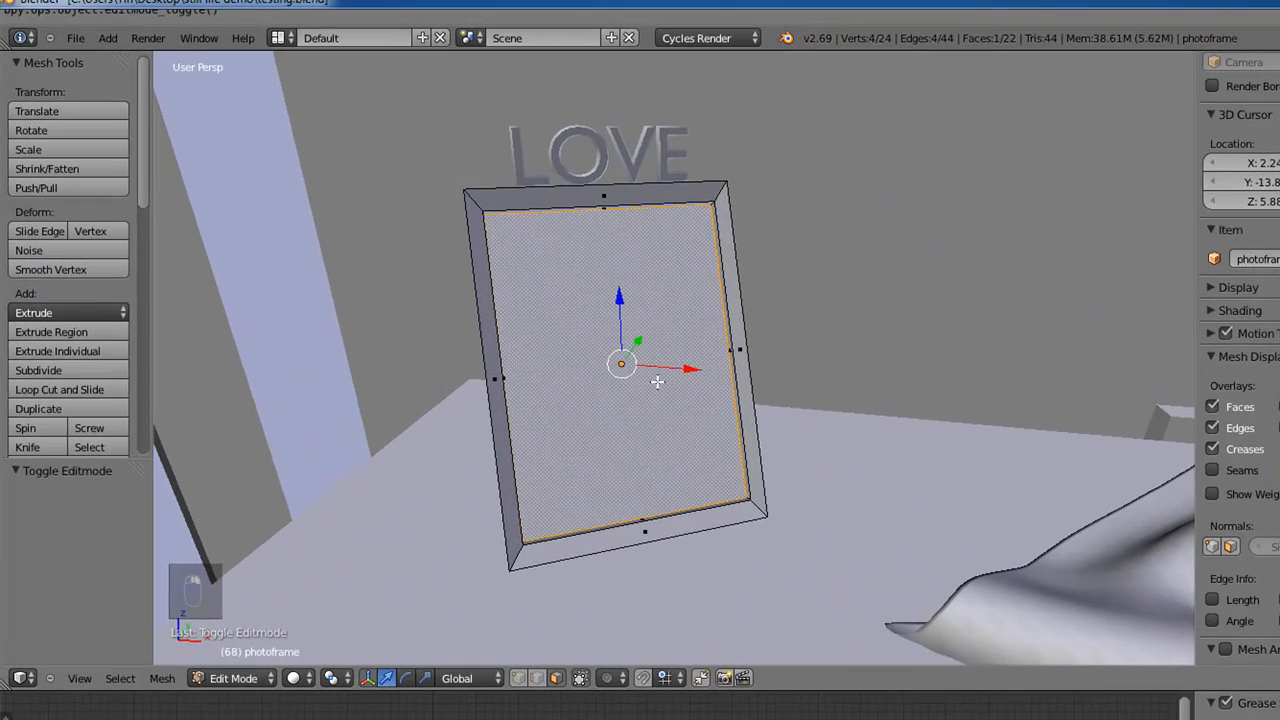
middle_click_drag(653, 378, 577, 345)
middle_click_drag(598, 430, 603, 343, "shift")
scroll(600, 343, "down", 3)
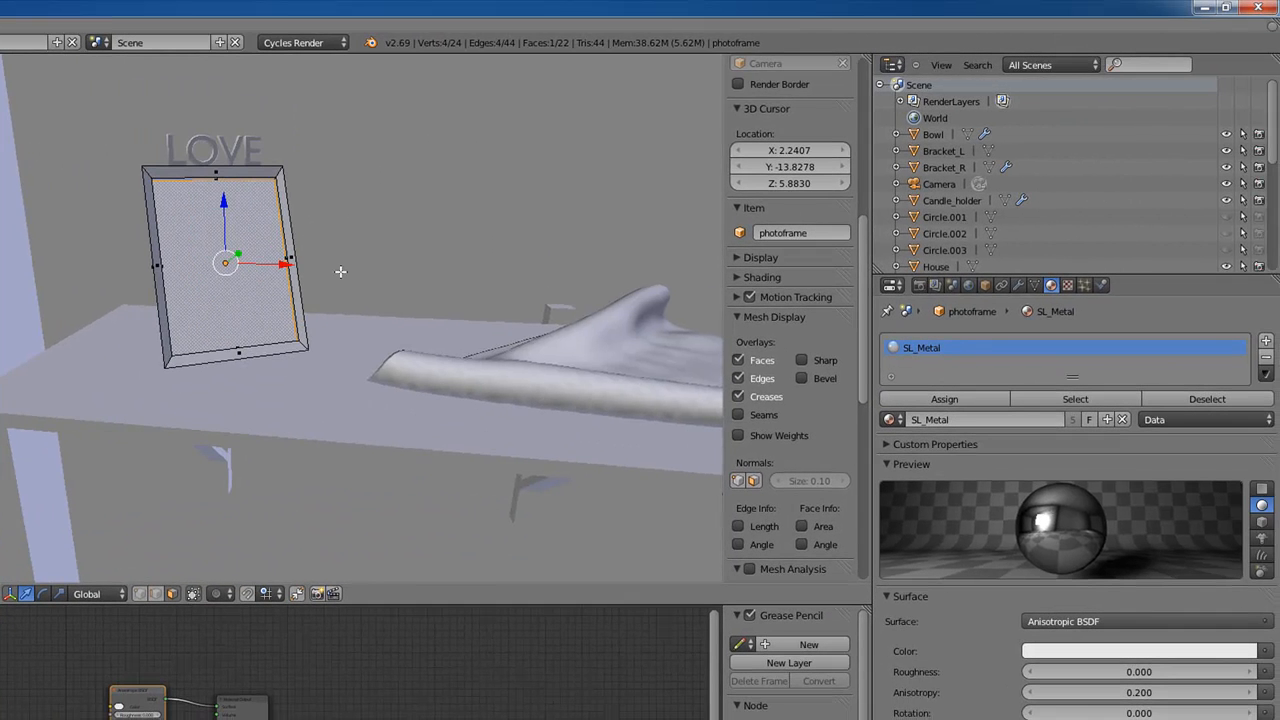
middle_click_drag(242, 268, 242, 248, "shift")
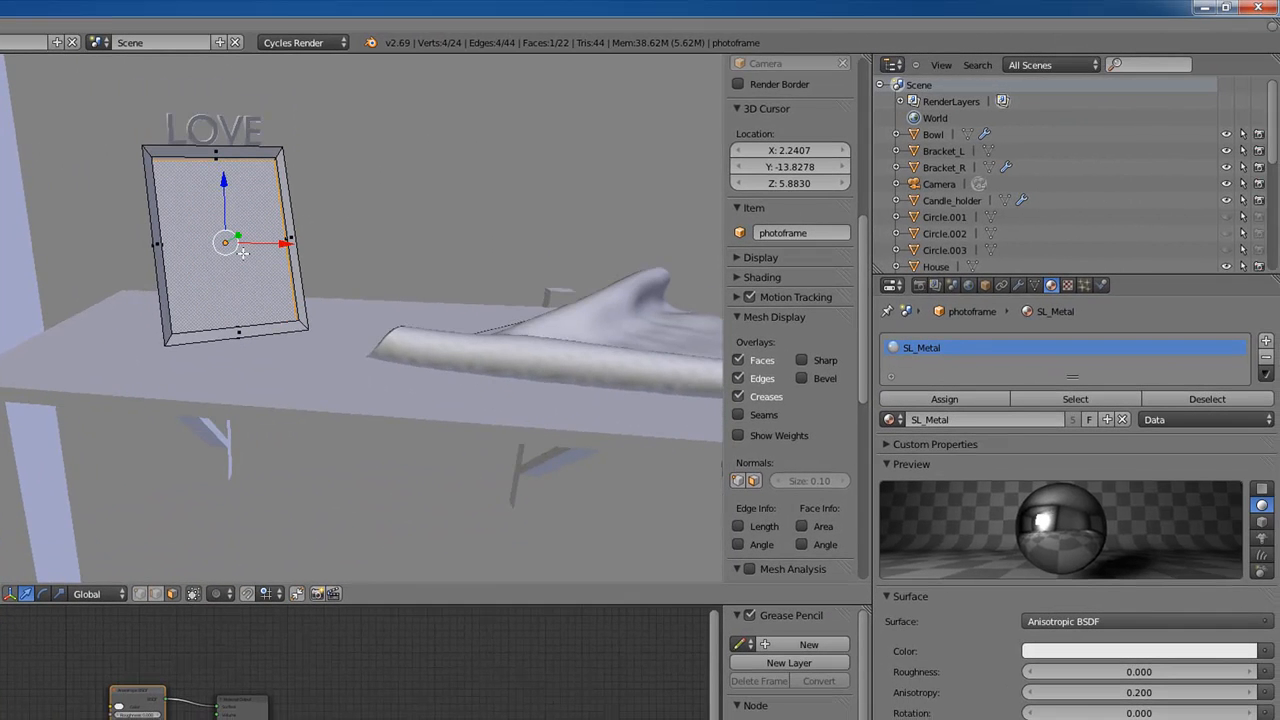
- Add a second material slot to the photo frame with a new material named SL_photo
left_click(1266, 343)
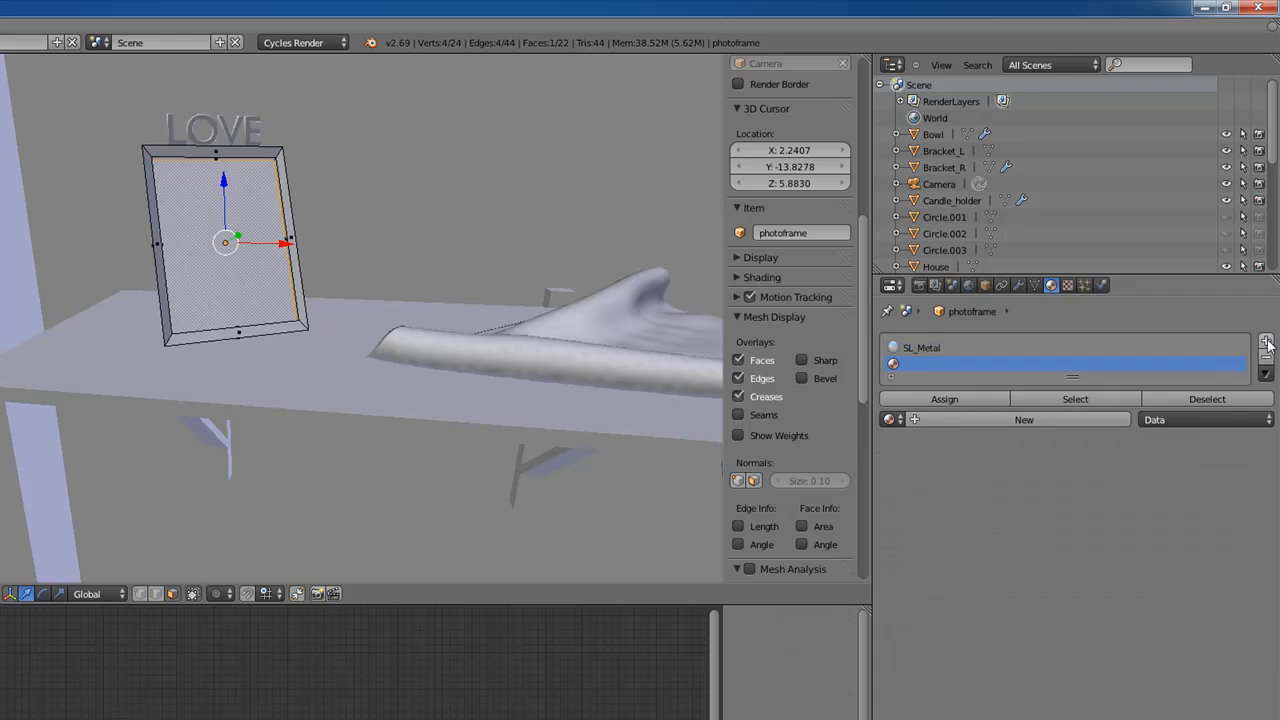
left_click(967, 420)
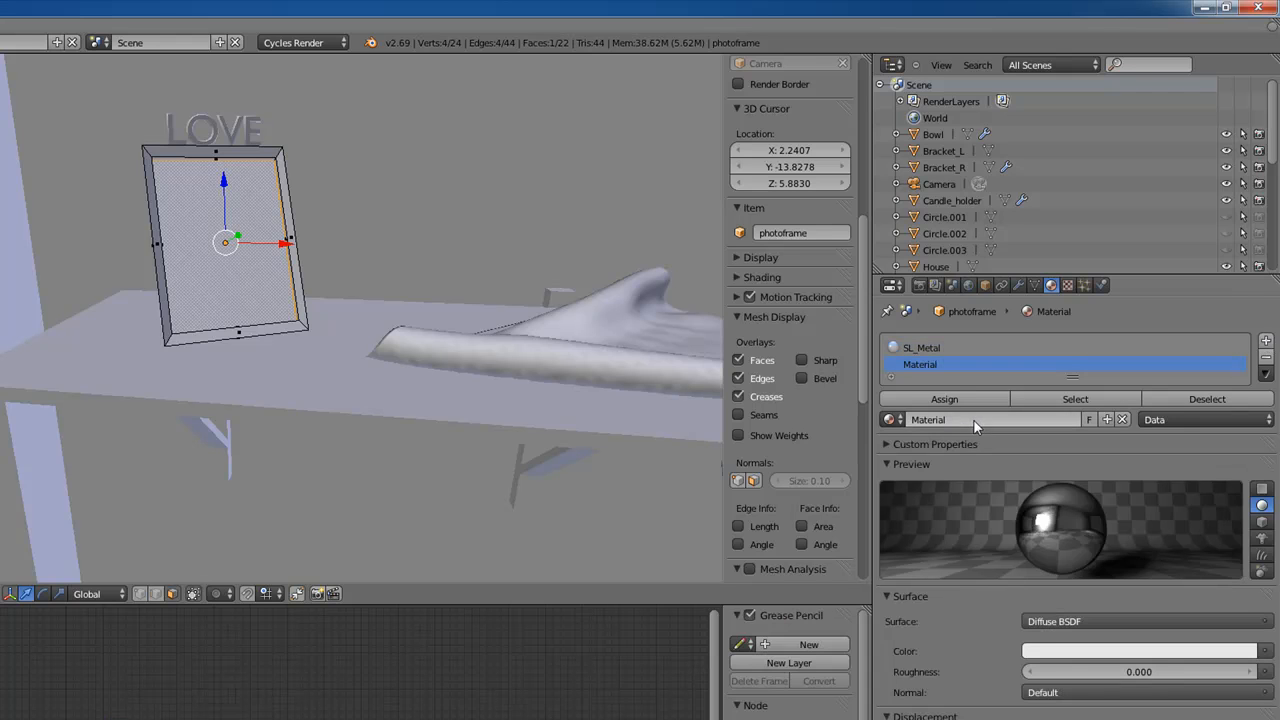
double_click(947, 421)
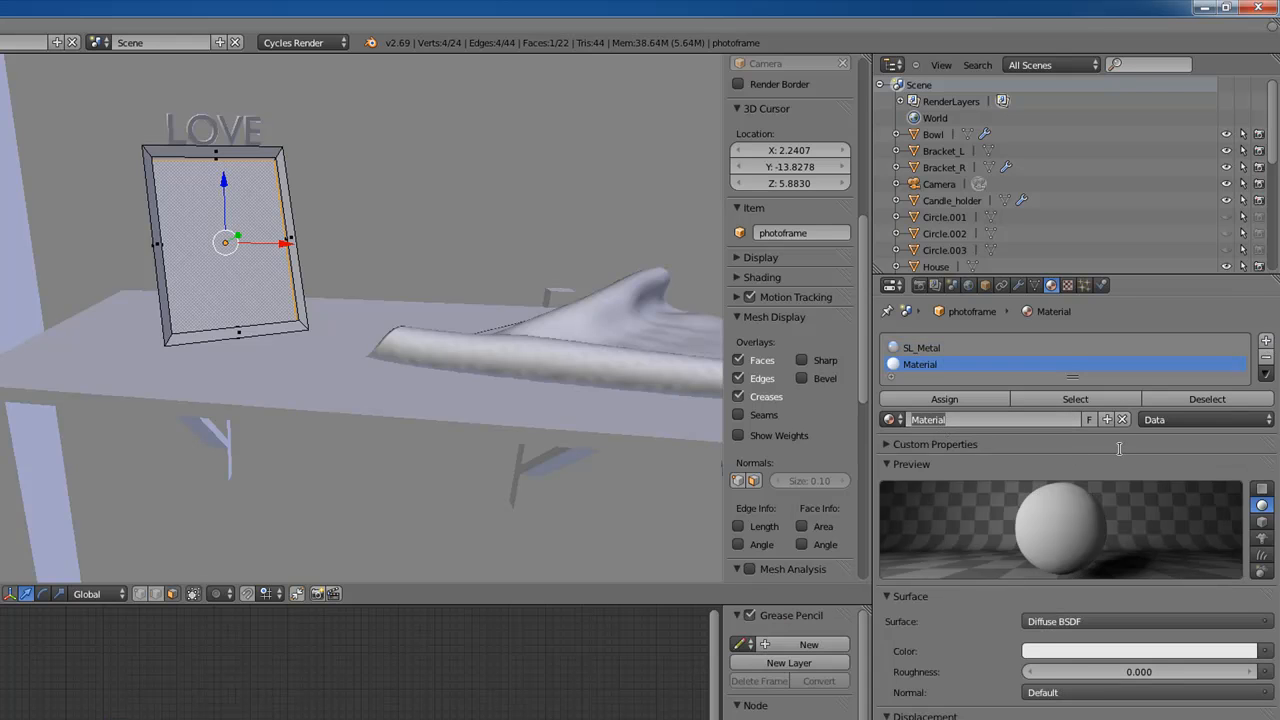
type("SL_photo")
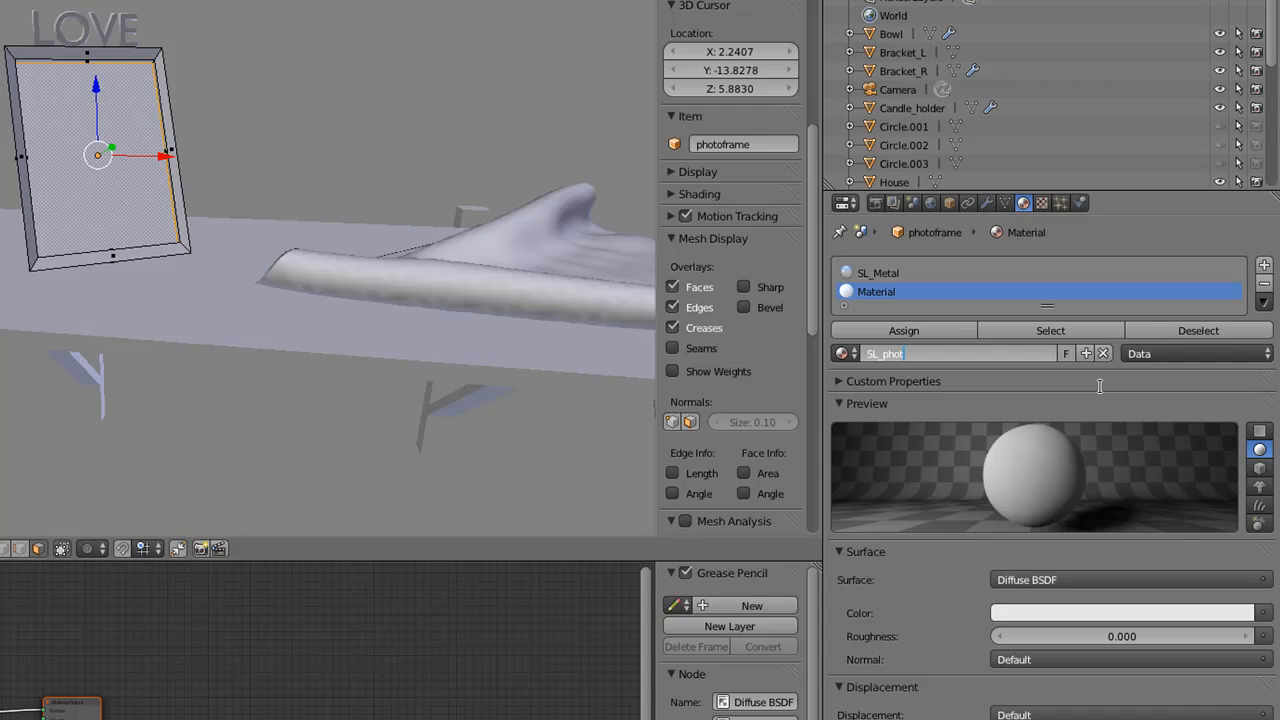
key("Return")
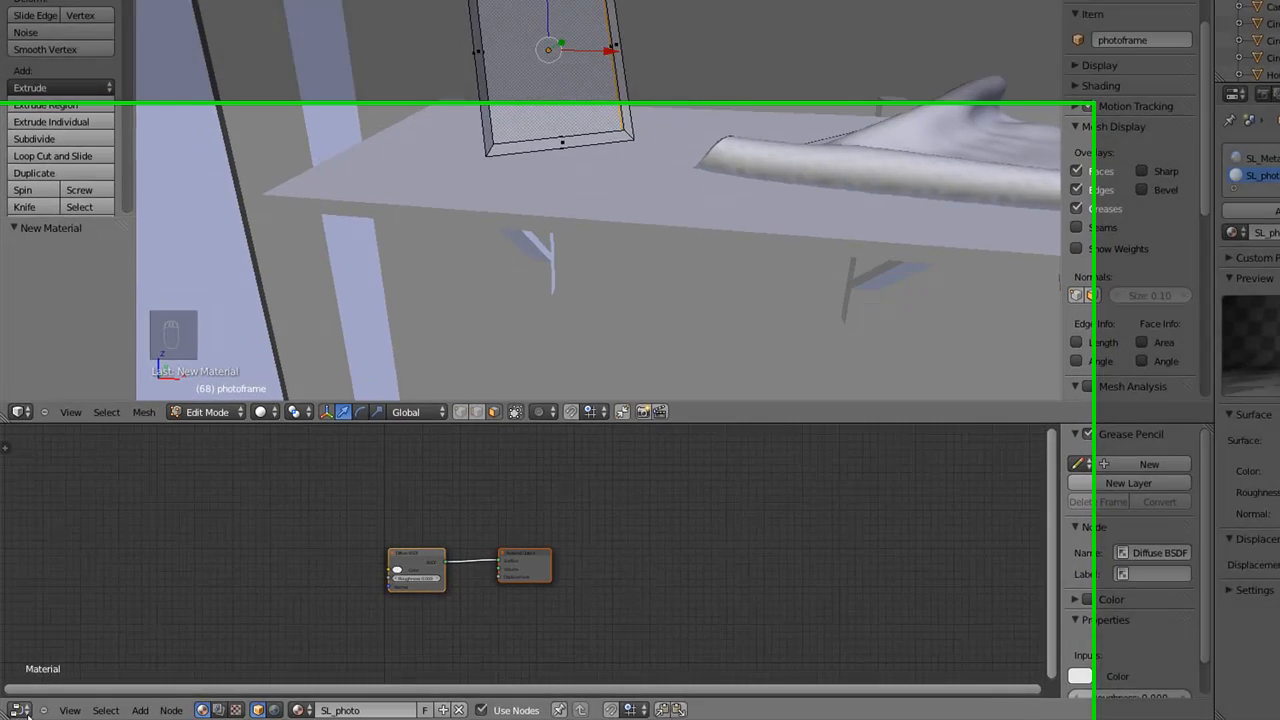
- Change the node area to the UV/Image Editor and open photo.jpg from the texture folder, browsing the files as thumbnails
left_click(18, 710)
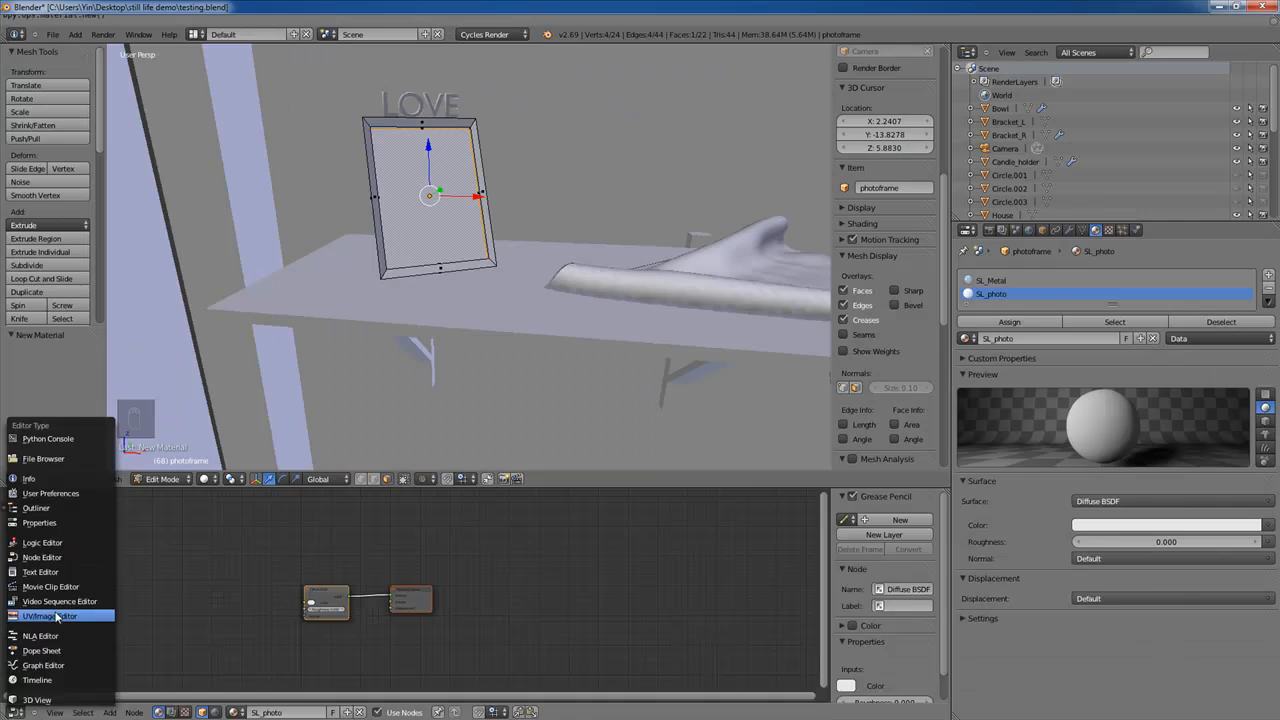
left_click(75, 564)
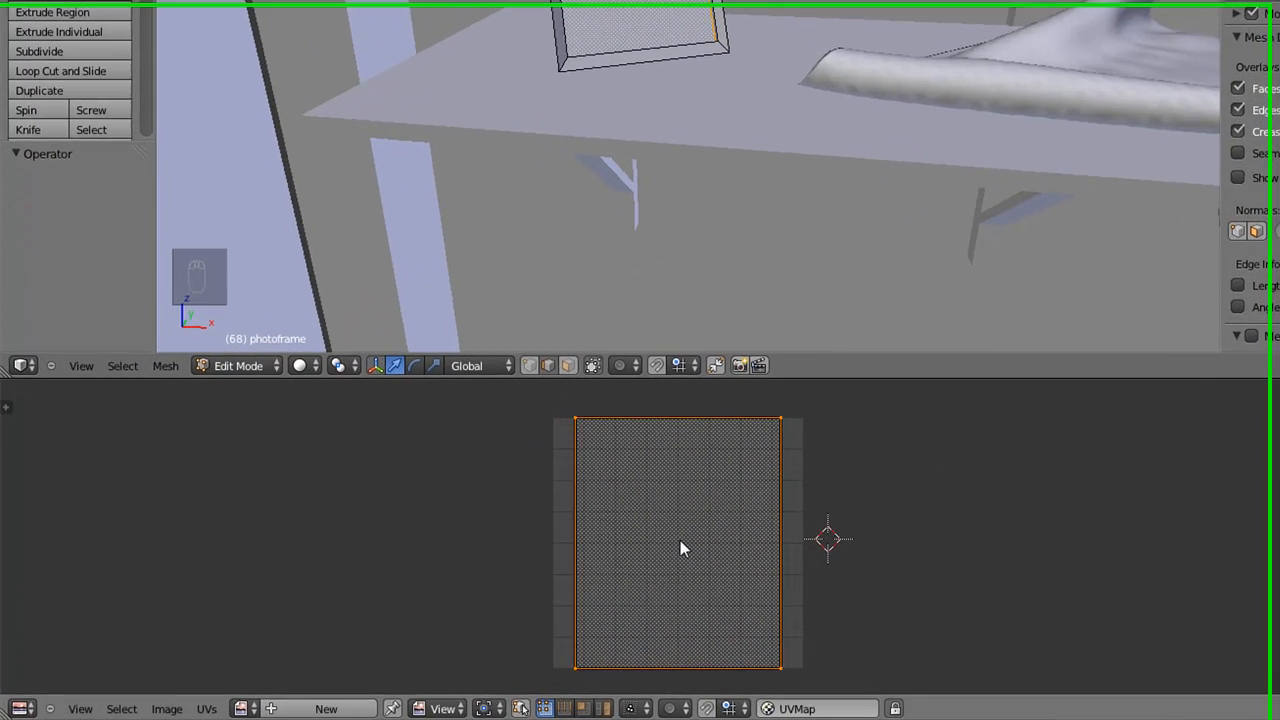
left_click(169, 709)
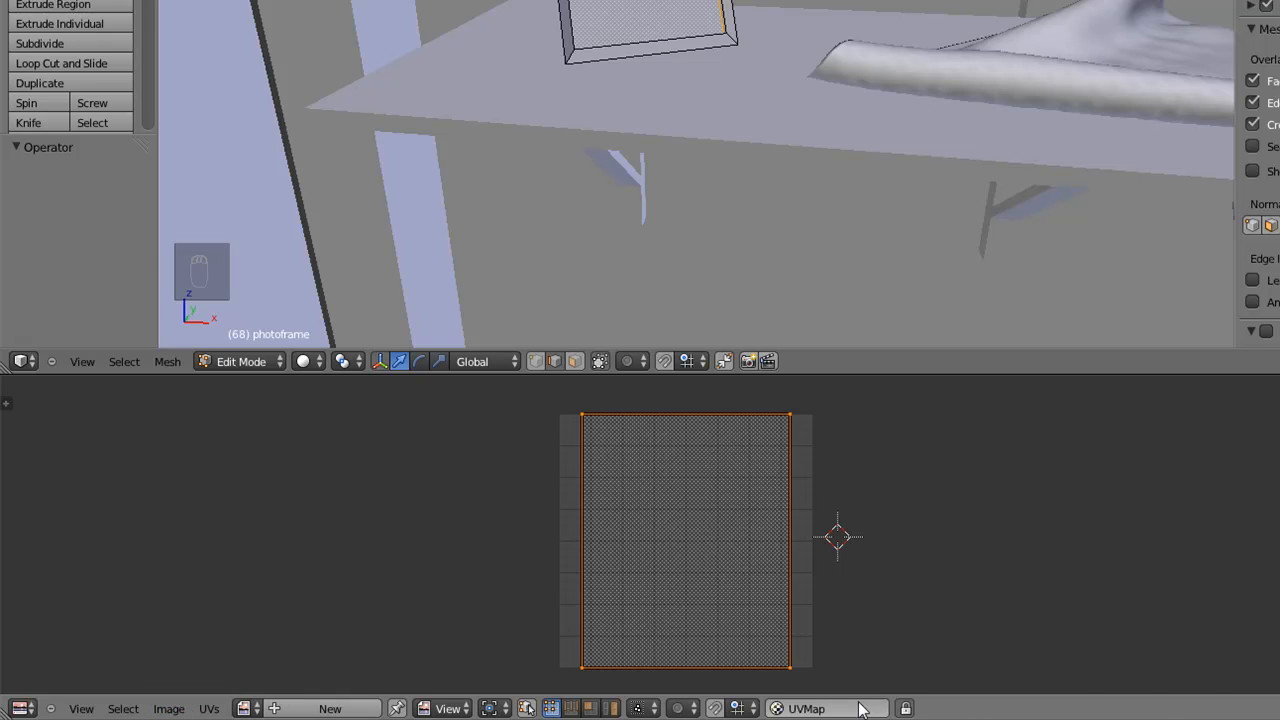
left_click(172, 709)
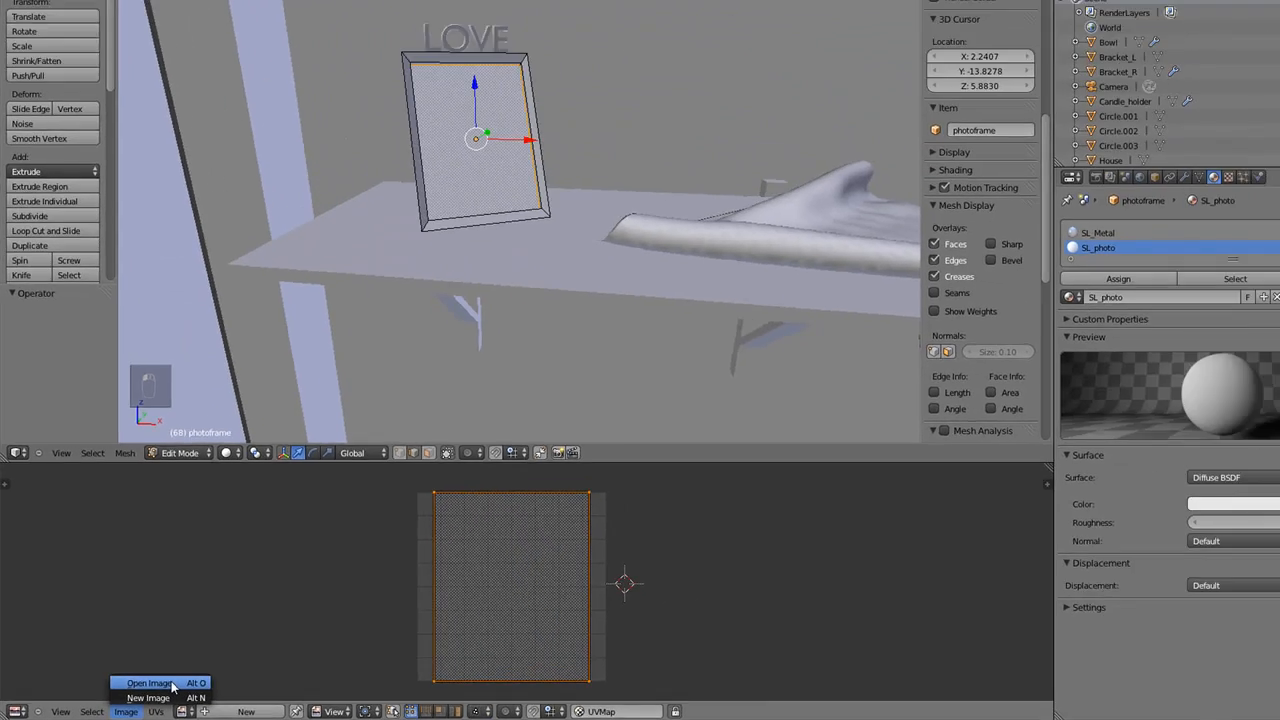
left_click(226, 668)
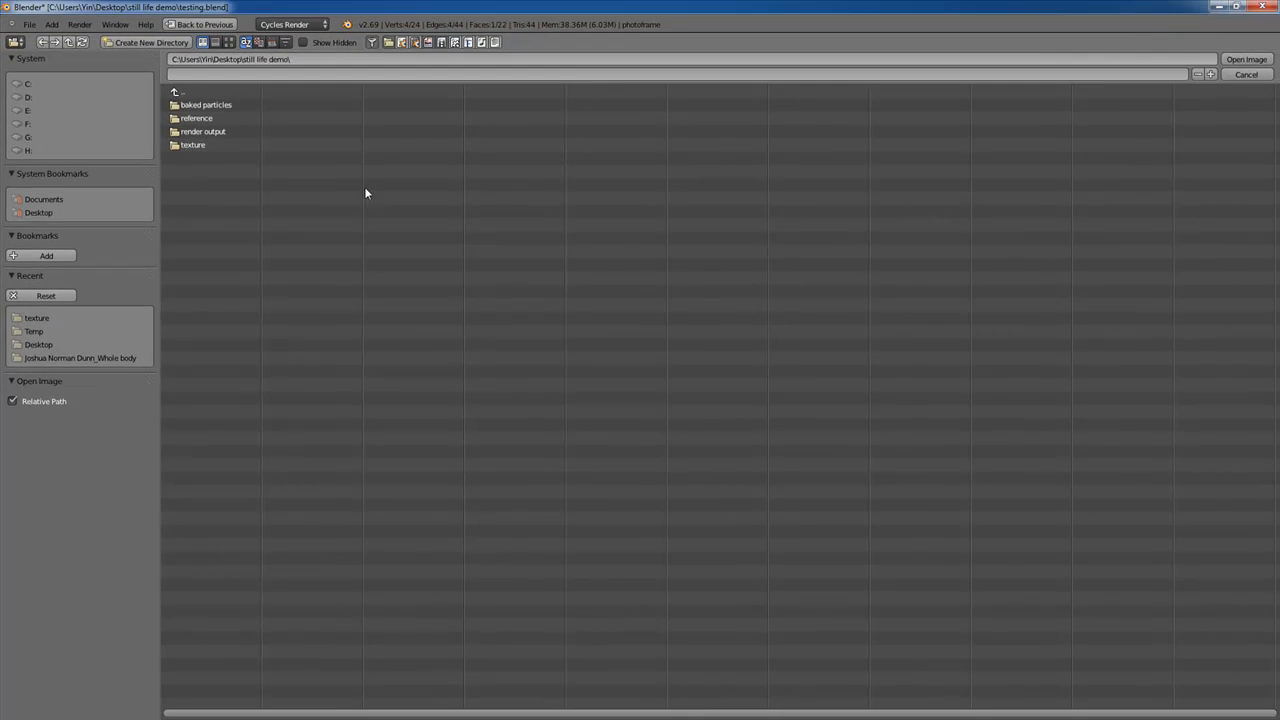
left_click(196, 145)
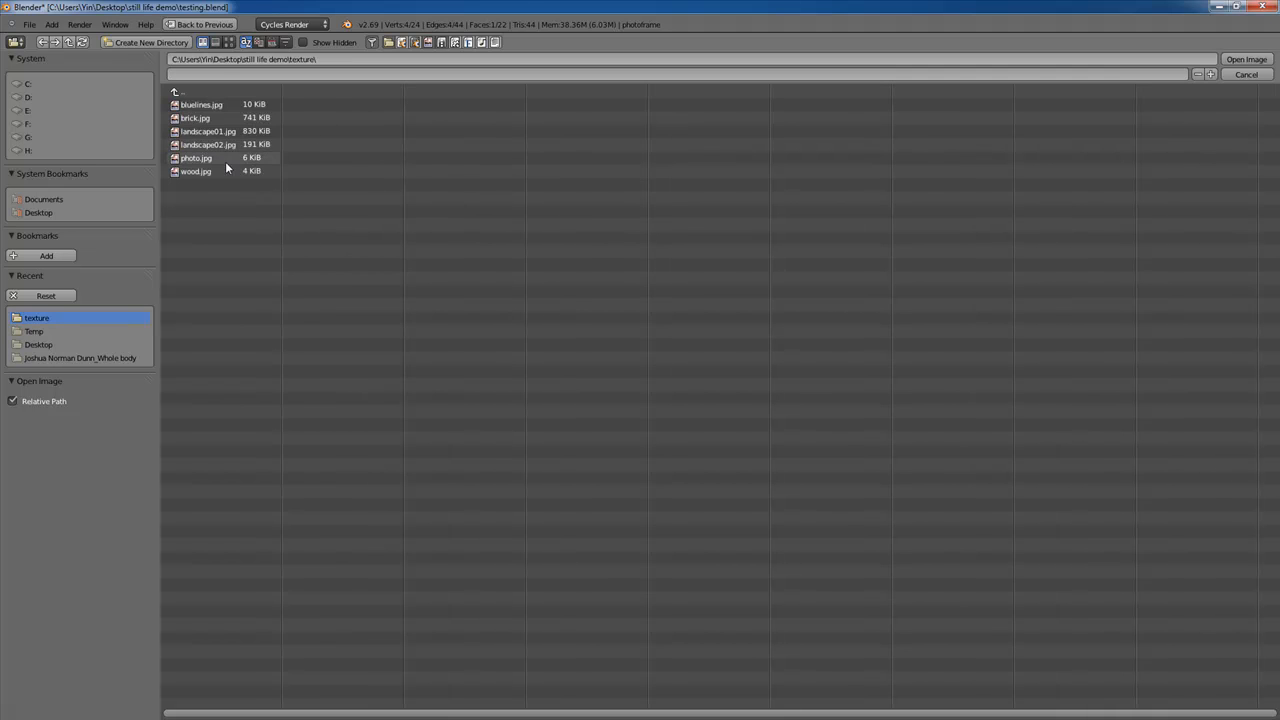
left_click(229, 42)
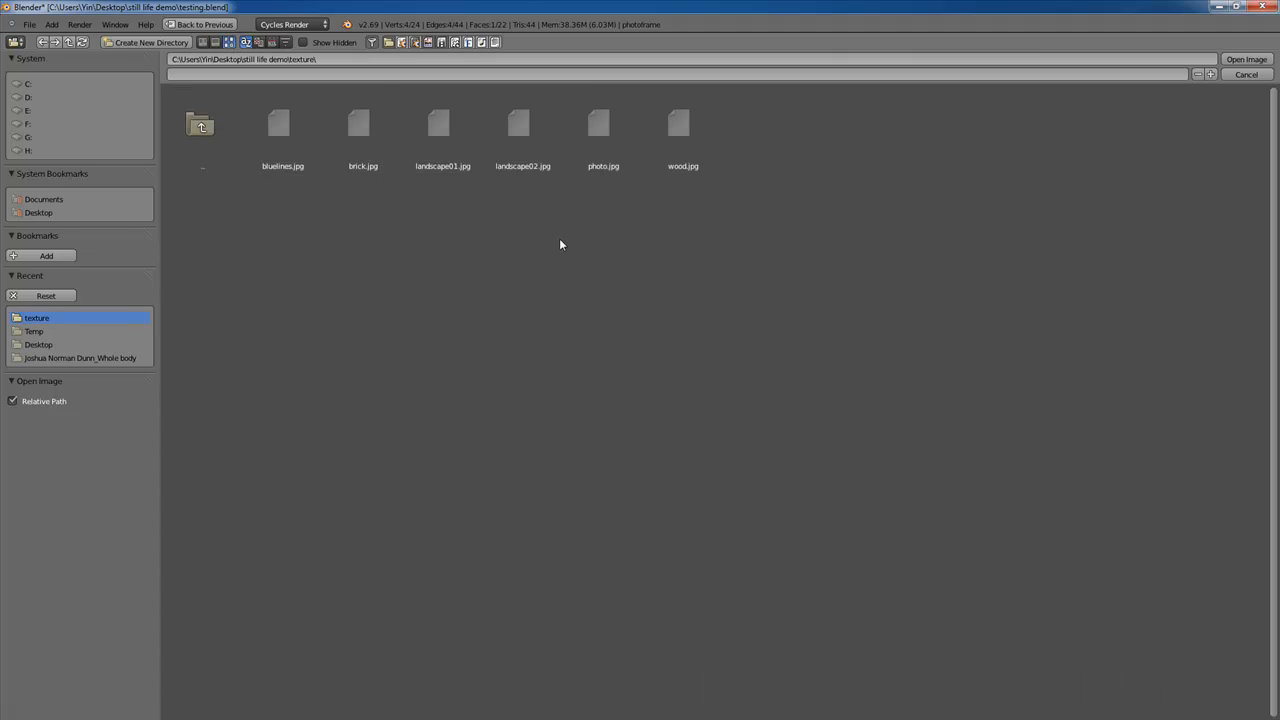
left_click(605, 128)
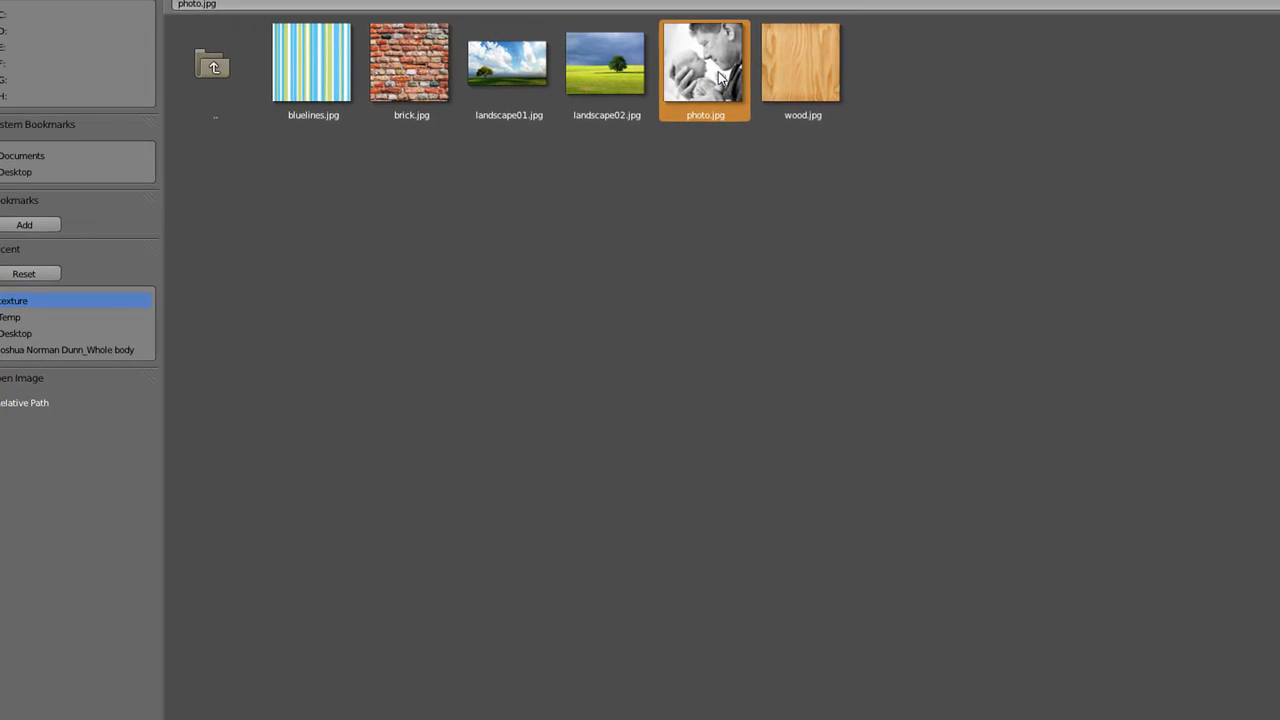
double_click(921, 197)
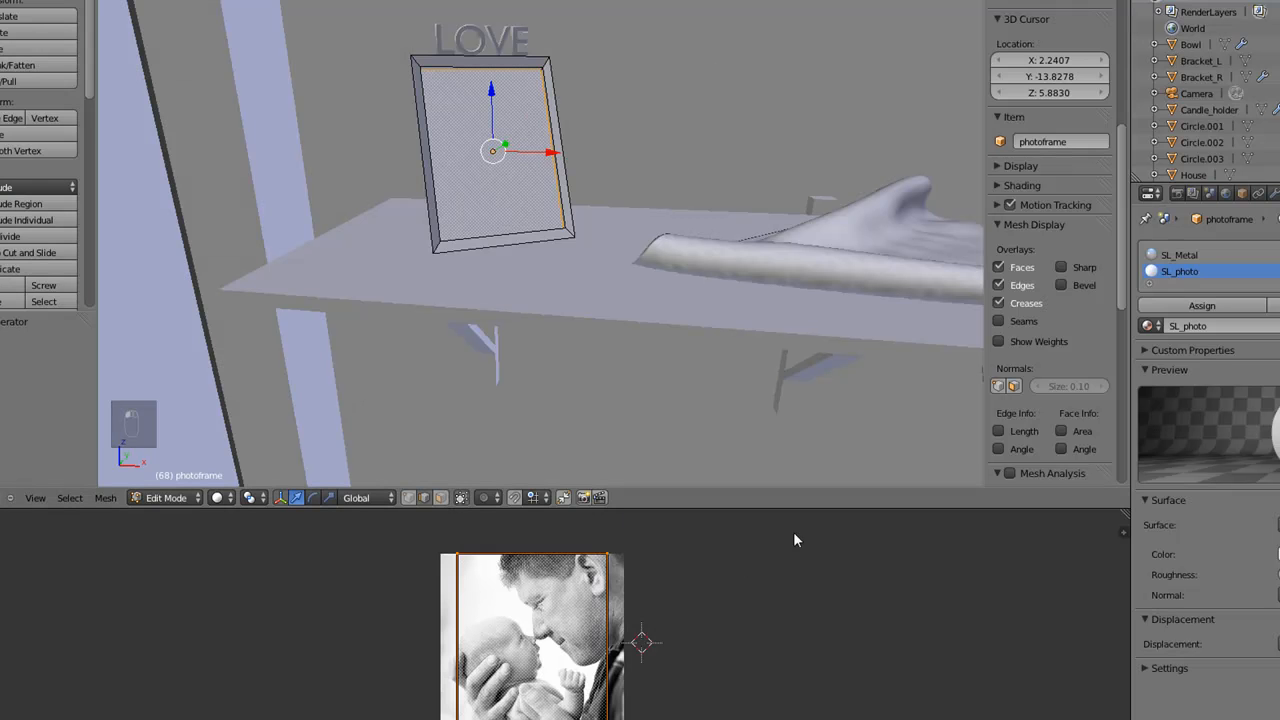
- Scale the picture face's UVs along X by about 1.215 so they span the full width of the photo
scroll(680, 660, "up", 3)
scroll(690, 670, "down", 2)
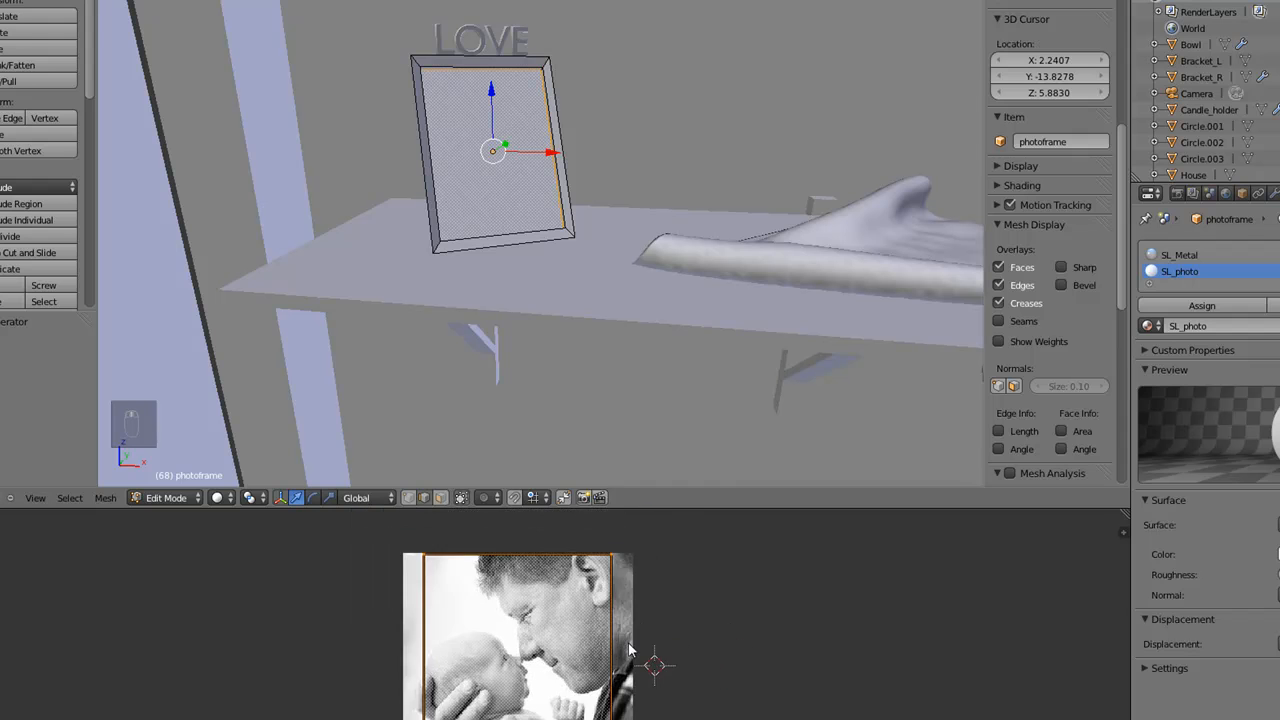
scroll(637, 618, "down", 2)
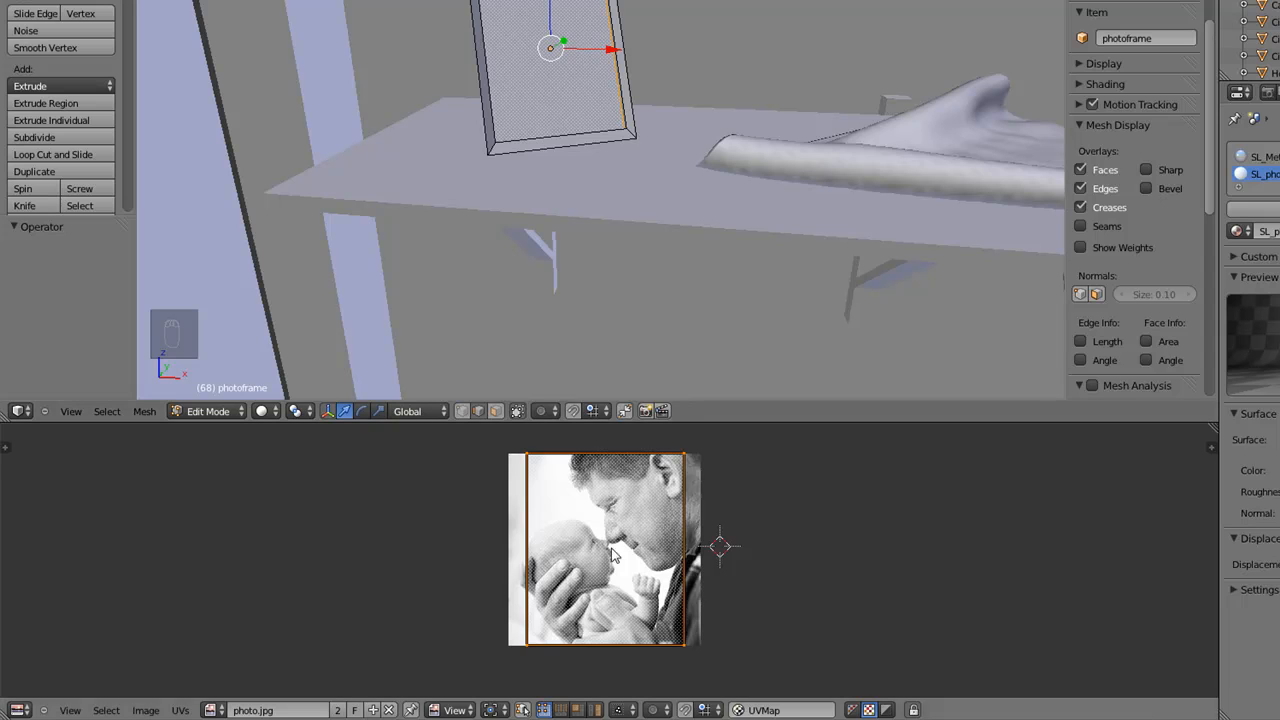
scroll(600, 566, "up", 2)
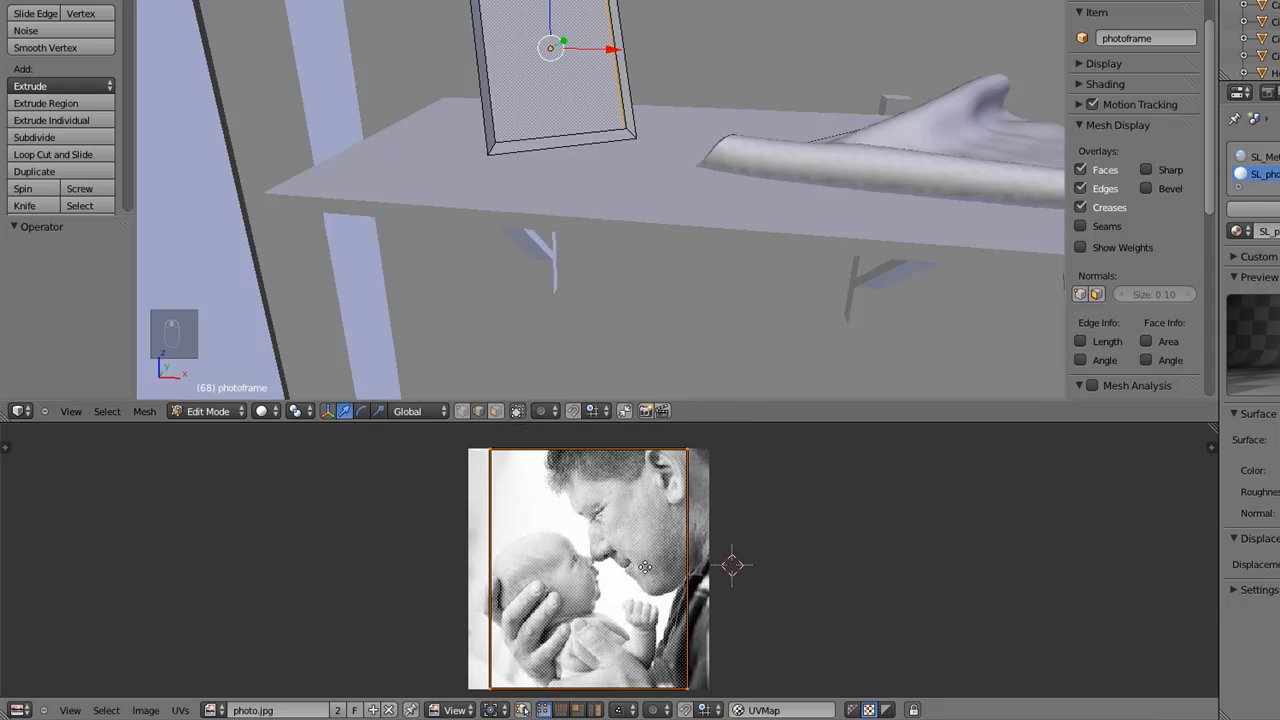
key("s")
key("x")
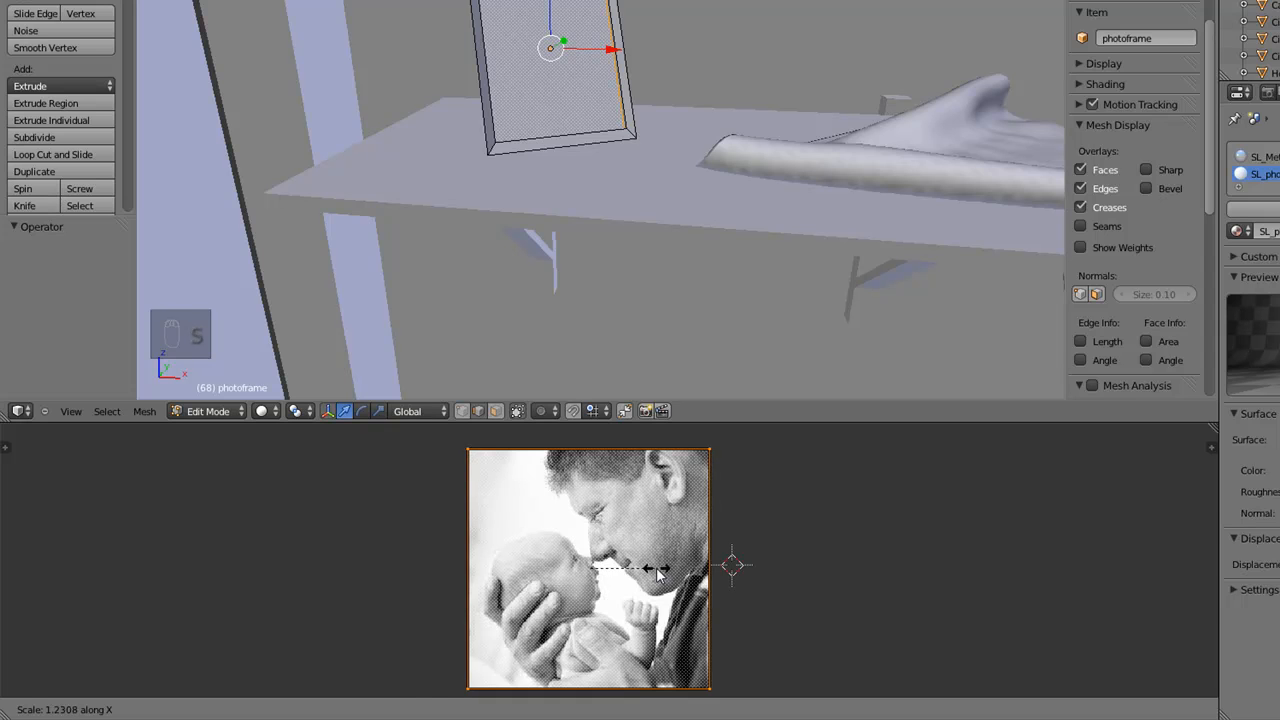
left_click(657, 572)
middle_click_drag(631, 540, 600, 545)
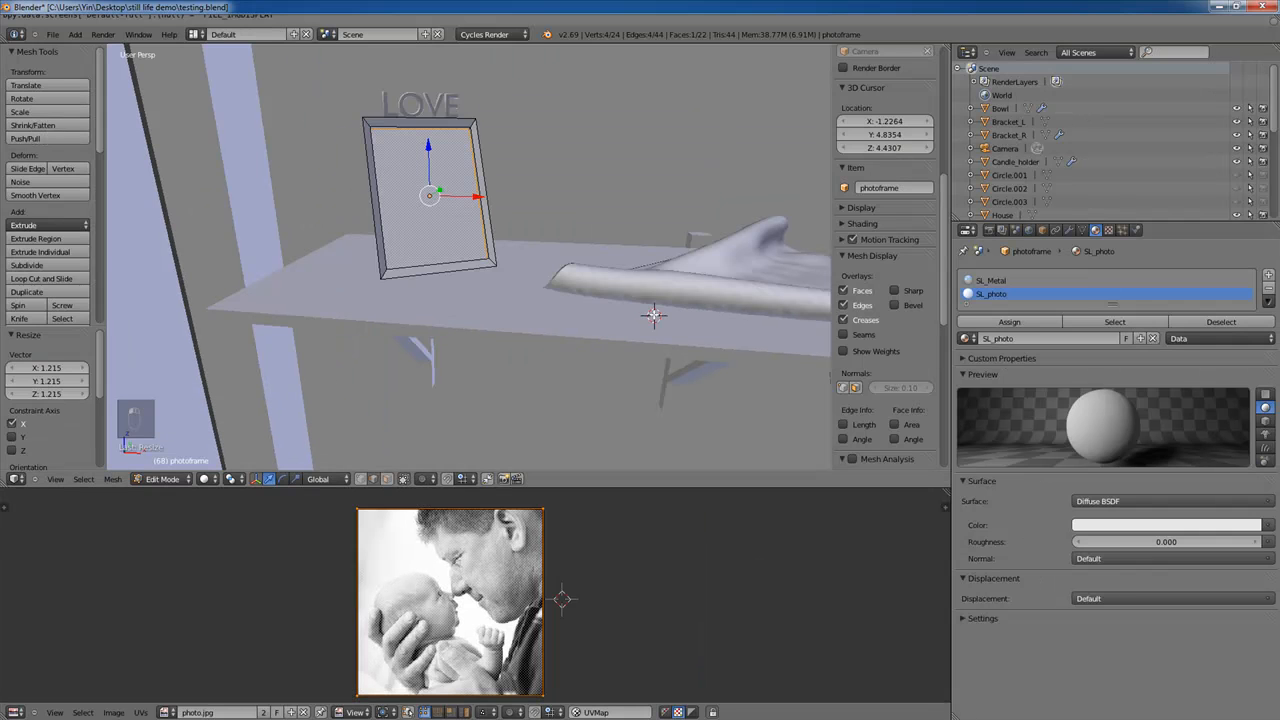
- Render the bordered area to check the picture frame on the shelf, and close the render window
key("F12")
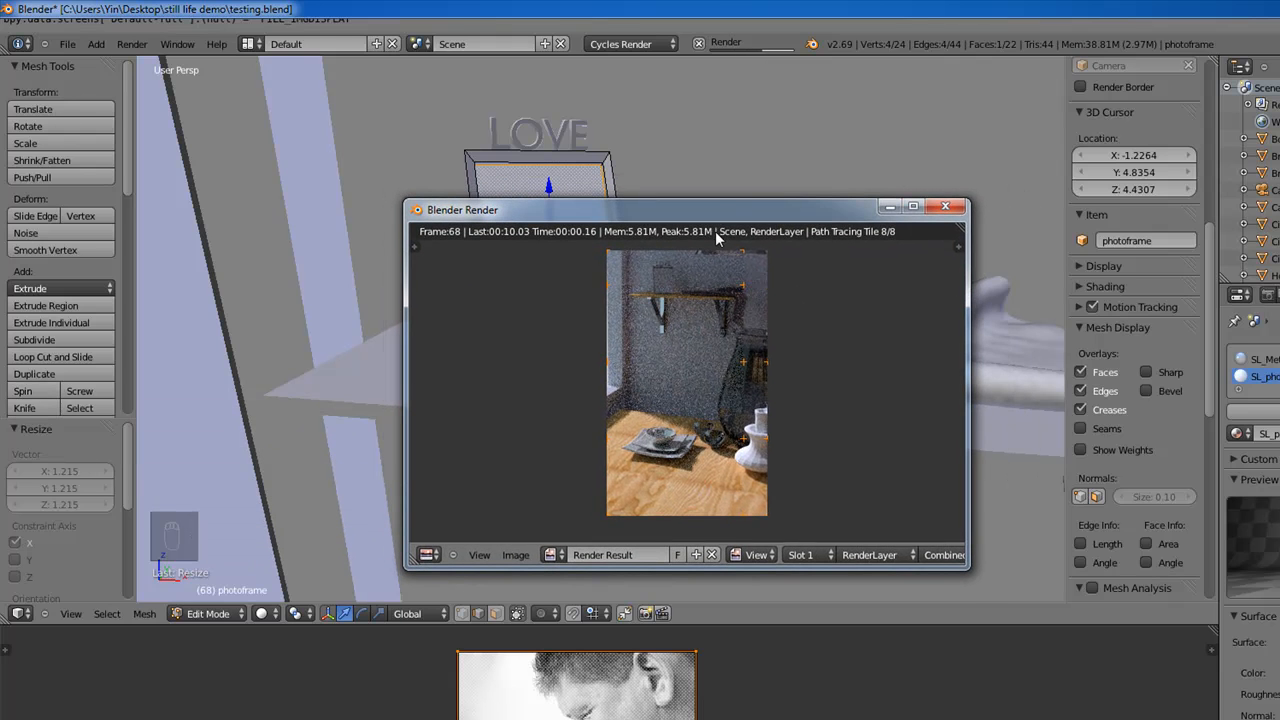
left_click_drag(715, 209, 725, 255)
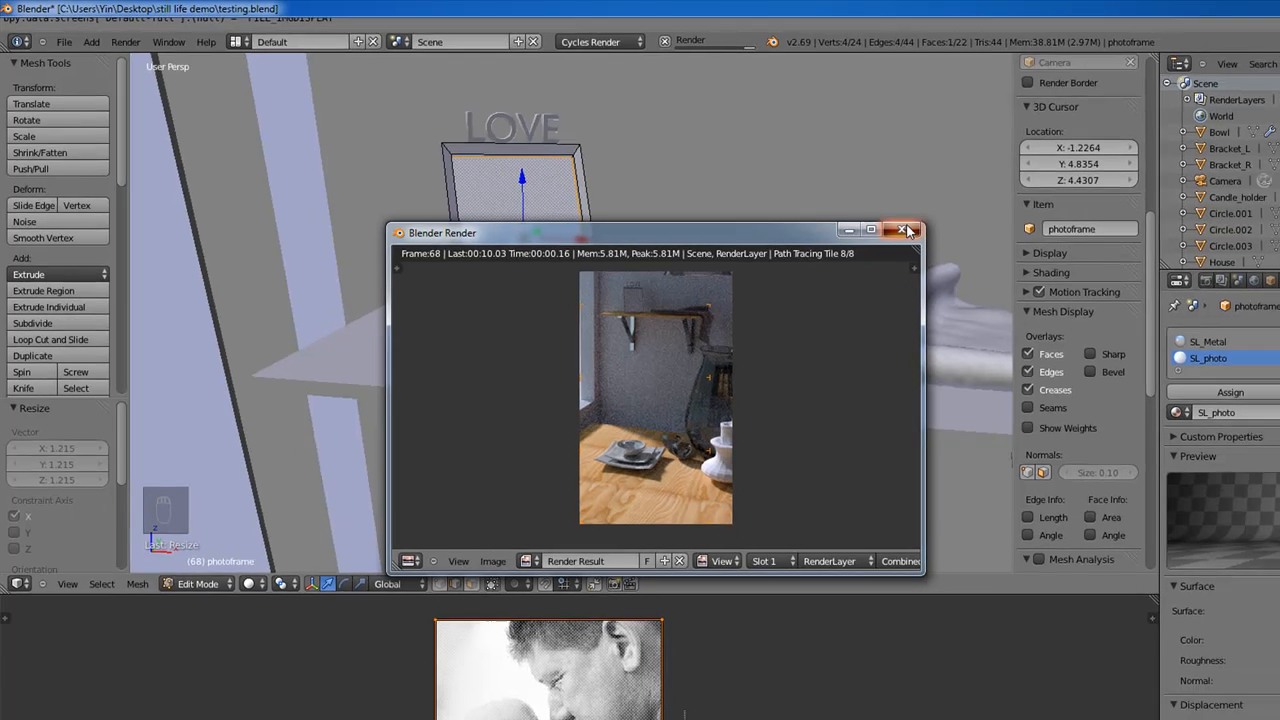
left_click(948, 242)
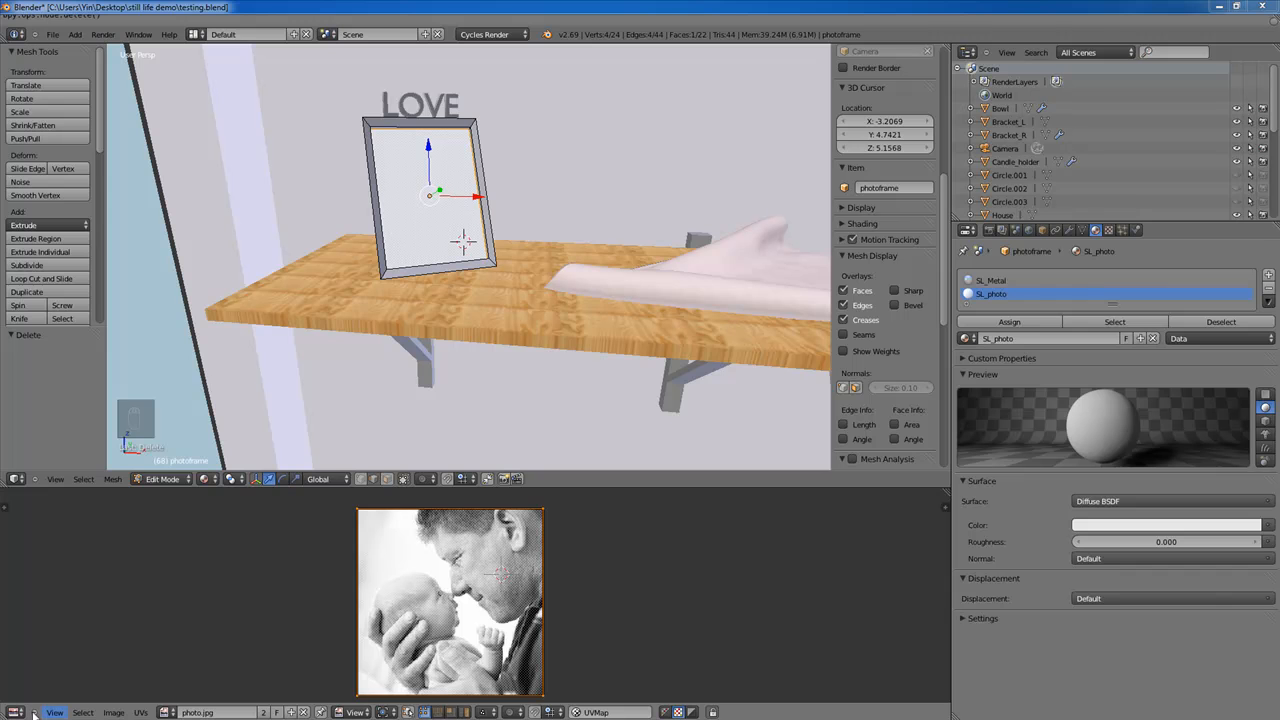
- Switch the image area back to the Node Editor and reposition SL_photo's Diffuse BSDF and Material Output nodes
left_click(15, 712)
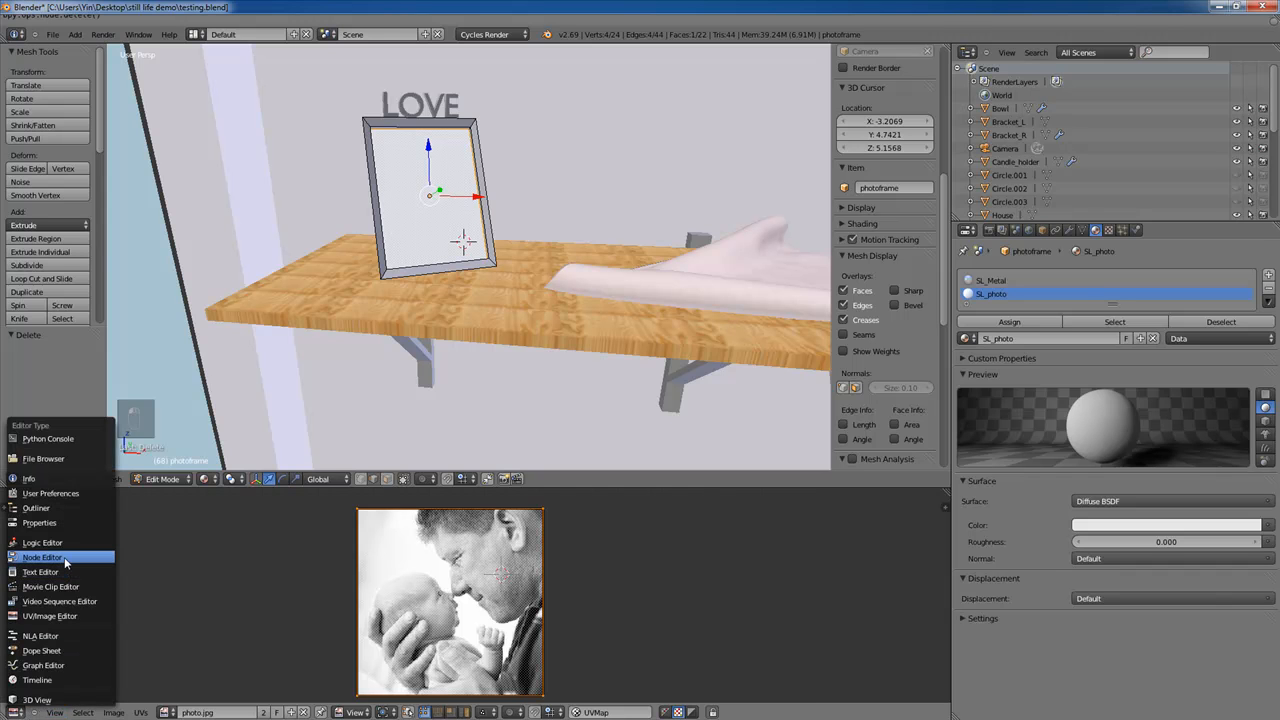
left_click(66, 557)
left_click_drag(414, 563, 434, 542)
key("ctrl+c")
left_click_drag(540, 562, 600, 583)
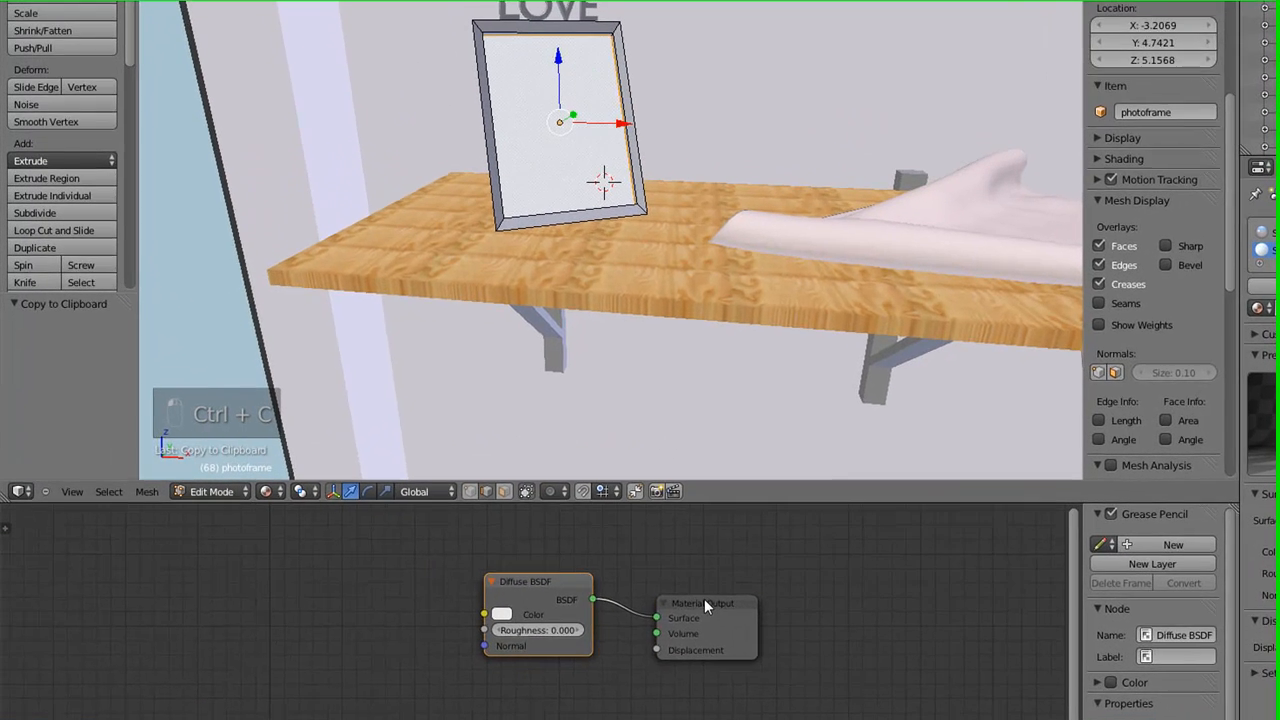
- Add an Image Texture node to SL_photo and connect its Color output to the Diffuse BSDF's Color input
key("ctrl+c")
key("ctrl+c")
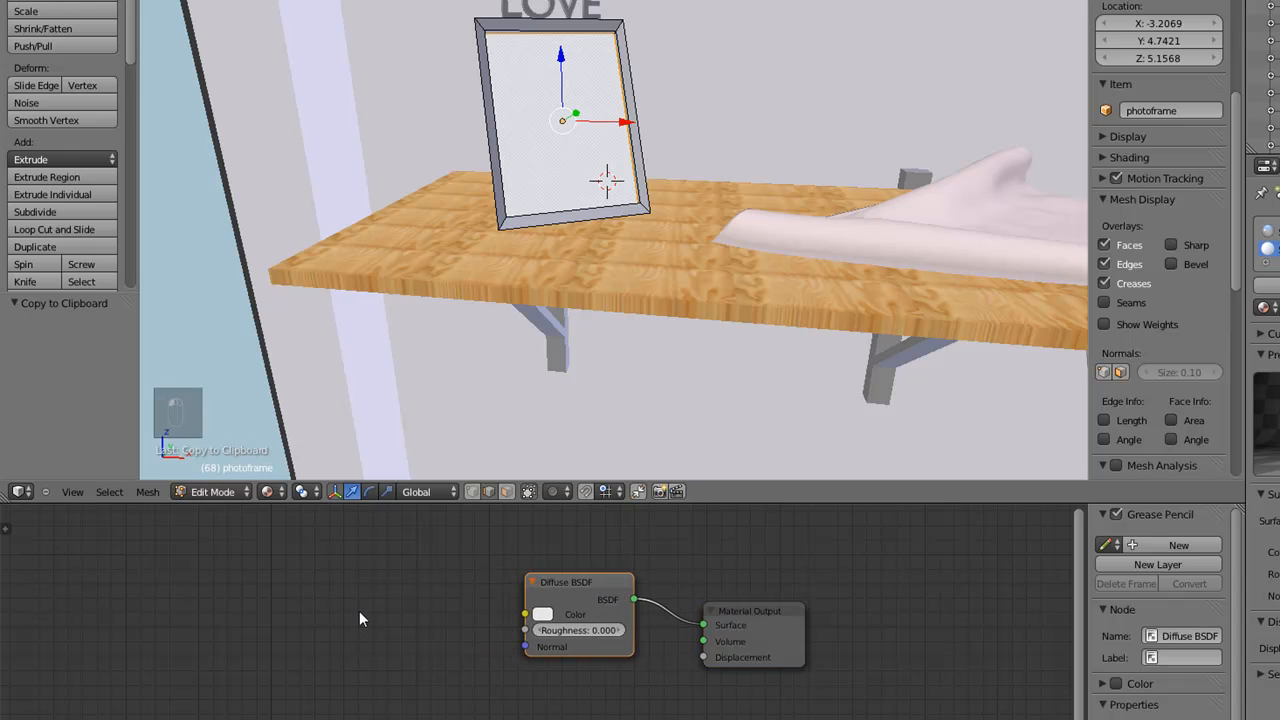
key("shift+a")
mouse_move(359, 612)
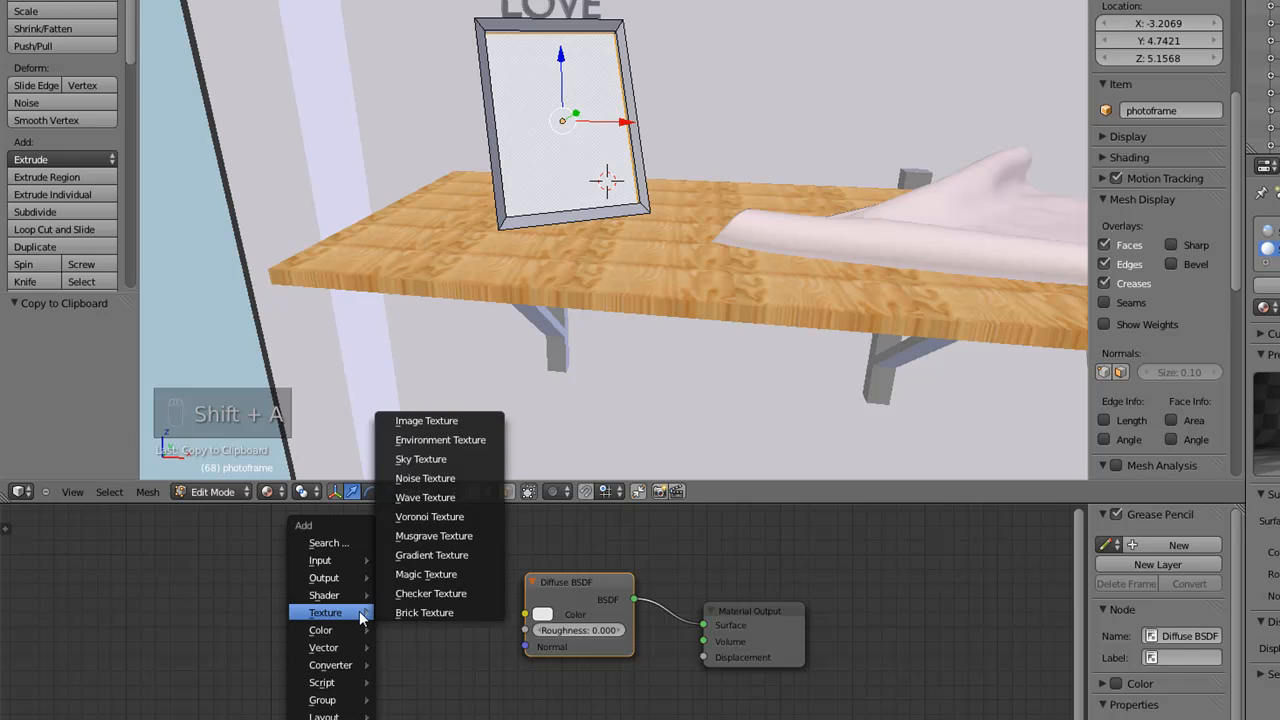
left_click(424, 421)
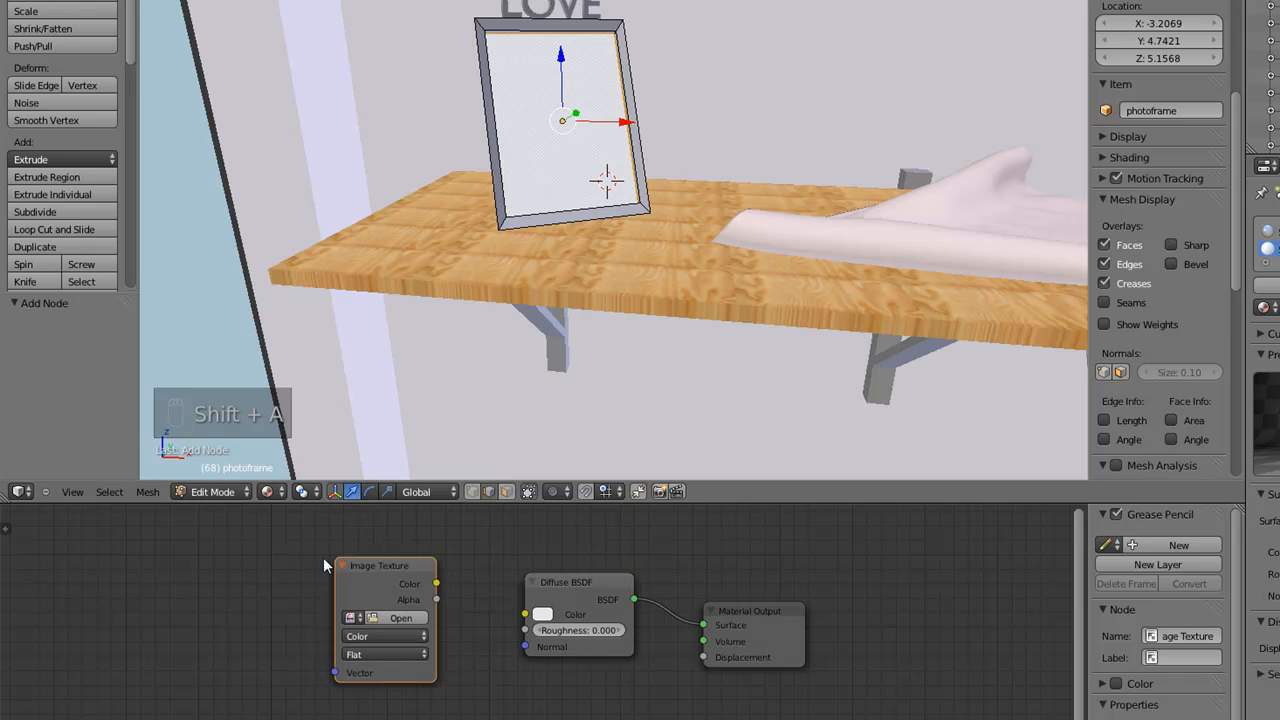
left_click(314, 554)
left_click_drag(415, 573, 528, 617)
- Load photo.jpg from the texture folder into the Image Texture node
left_click(373, 610)
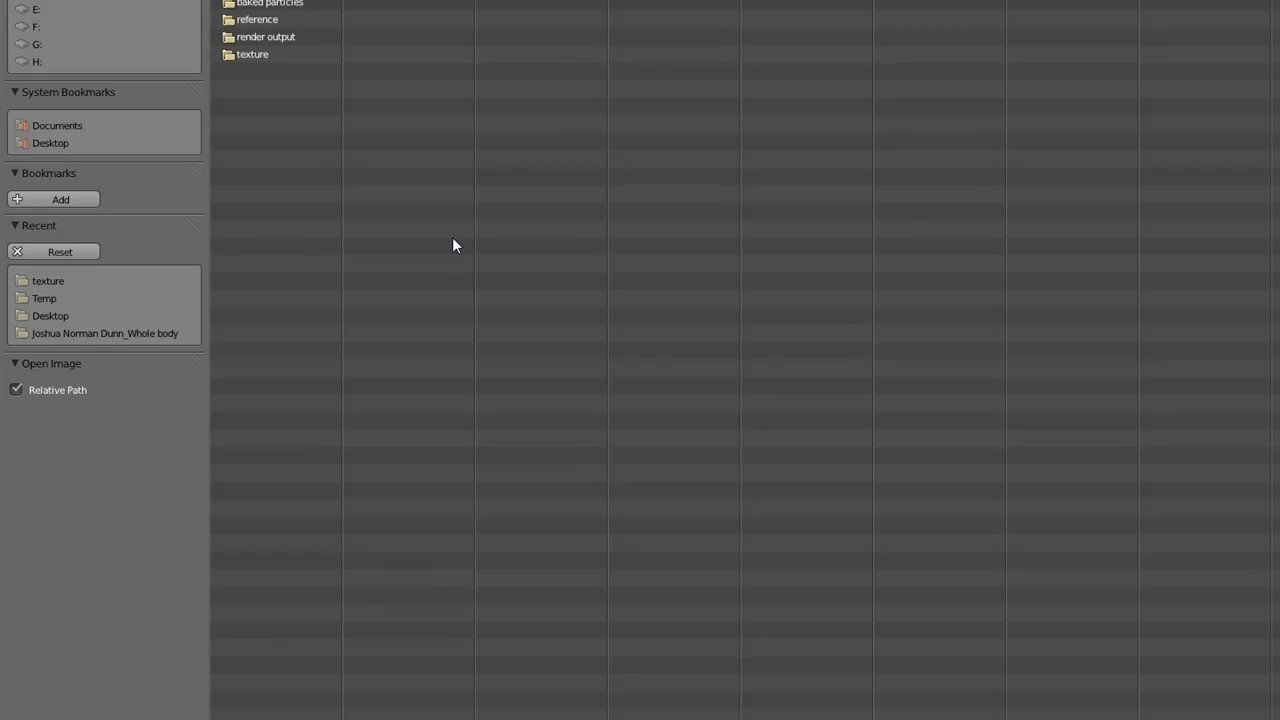
left_click(262, 55)
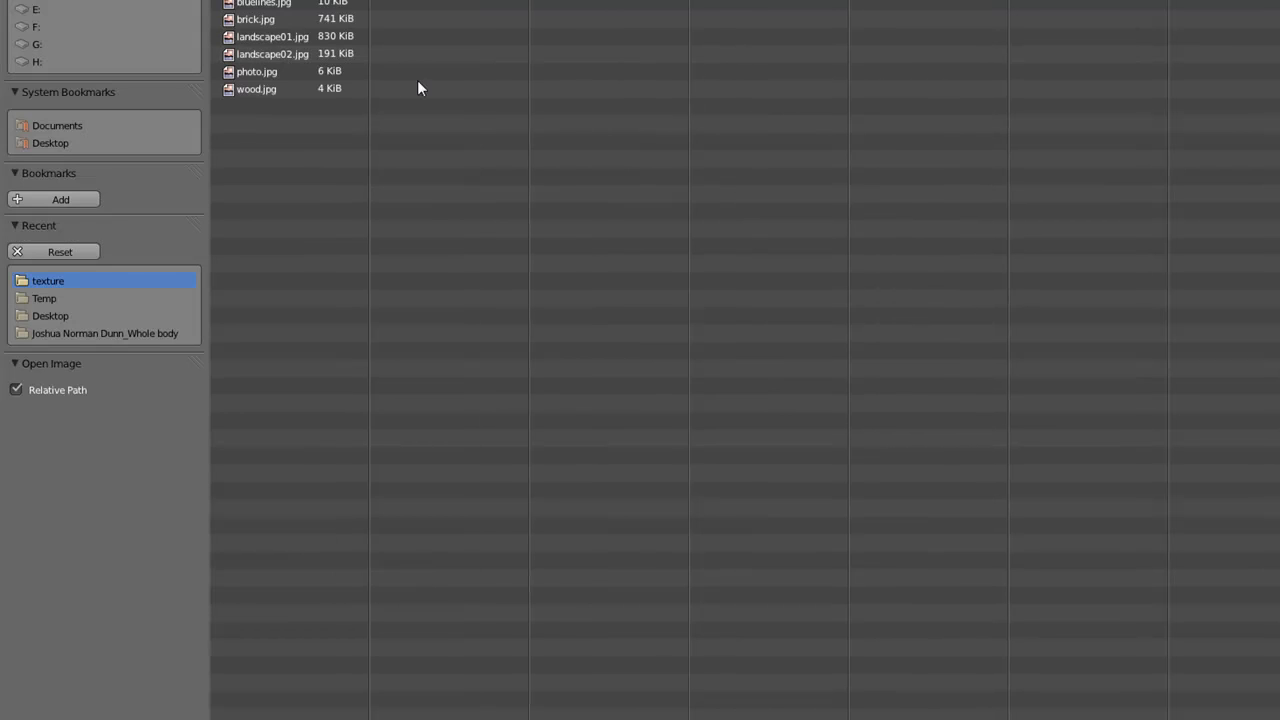
left_click(287, 75)
double_click(320, 79)
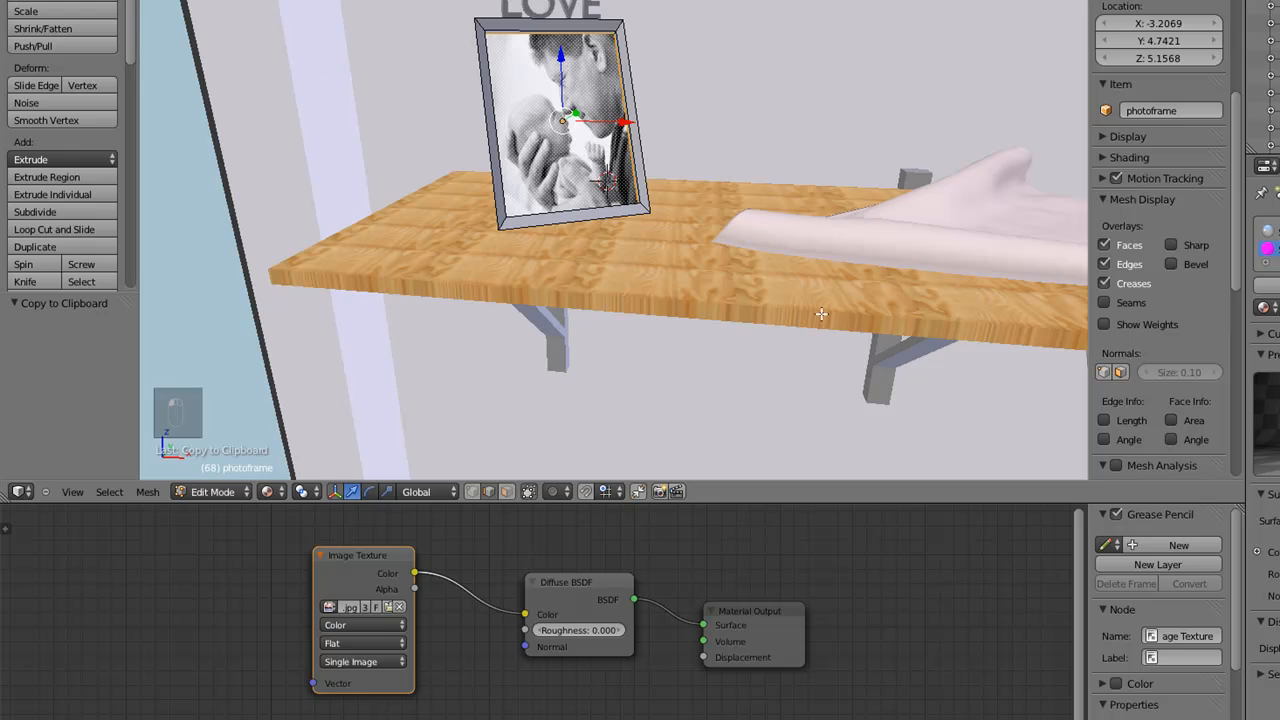
left_click_drag(367, 564, 368, 571)
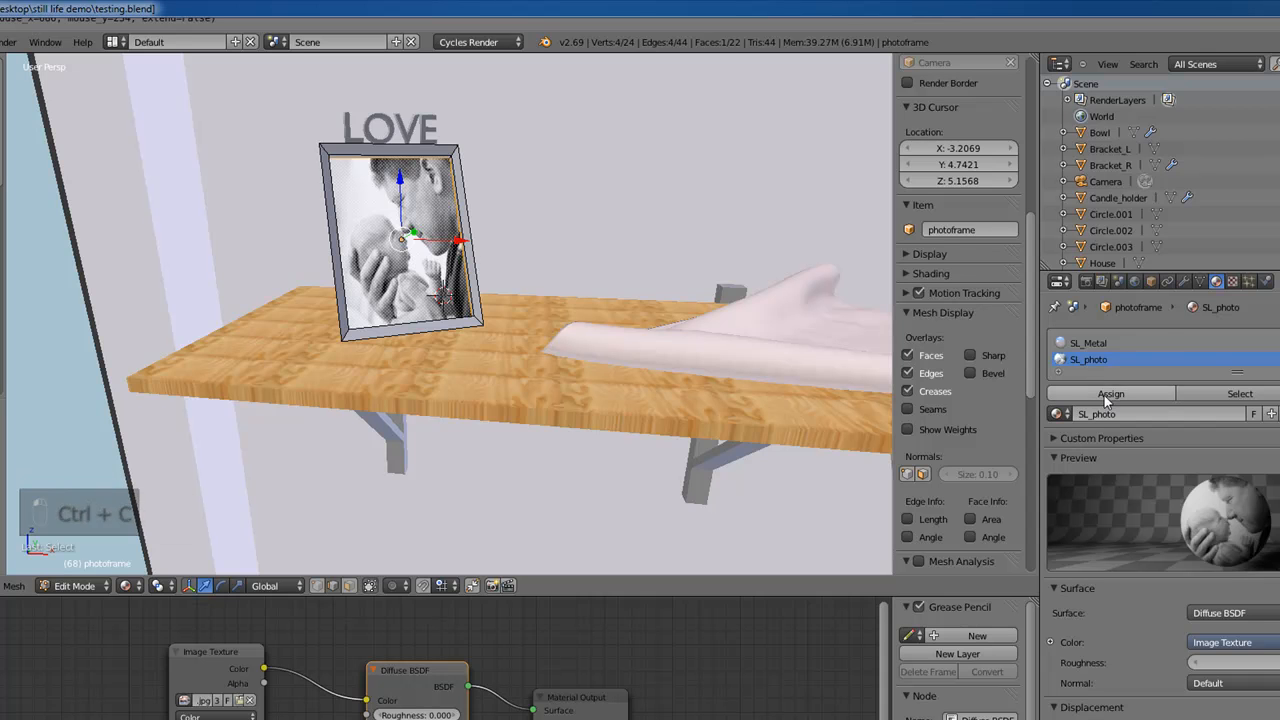
- Assign the SL_photo material to the selected picture face of the photo frame and inspect the mapped photo
left_click(1104, 395)
middle_click_drag(402, 301, 463, 405)
scroll(402, 293, "up", 4)
scroll(428, 364, "up", 3)
scroll(420, 390, "down", 3)
middle_click_drag(612, 420, 646, 406)
scroll(562, 334, "down", 5)
scroll(598, 338, "up", 4)
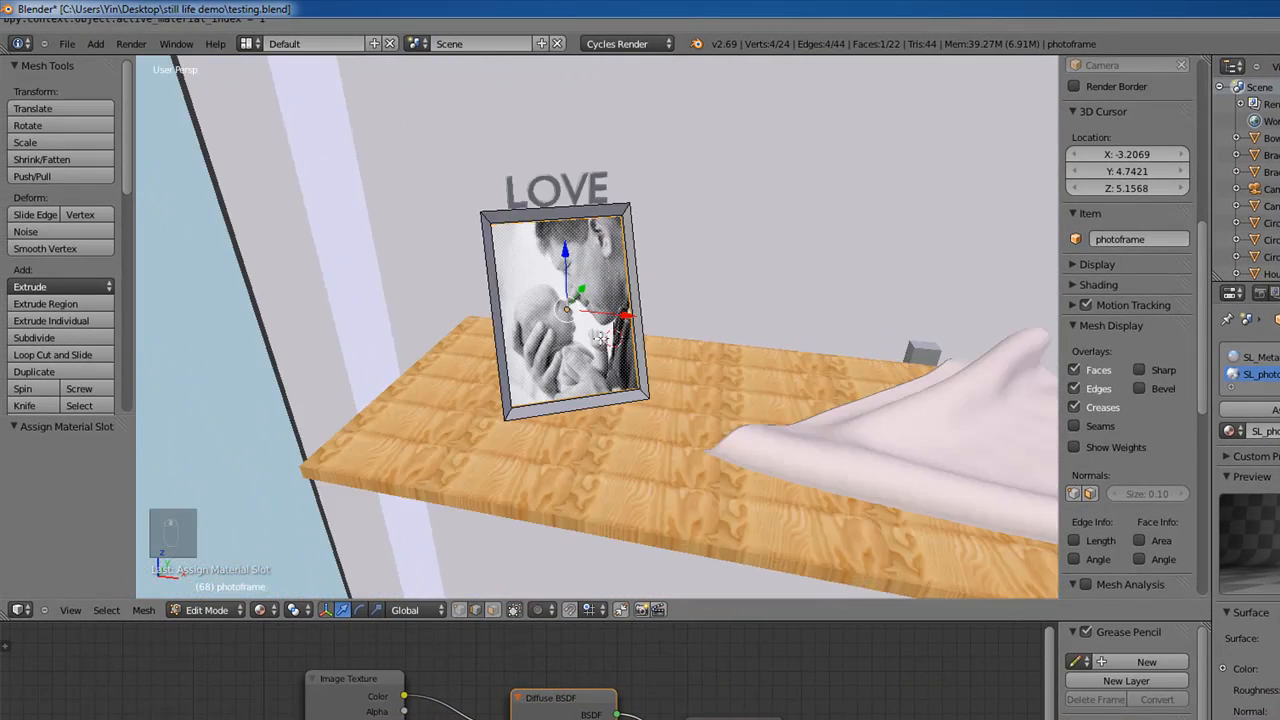
- Render the bordered area to check how the photo looks in the frame on the shelf
middle_click_drag(583, 424, 587, 417)
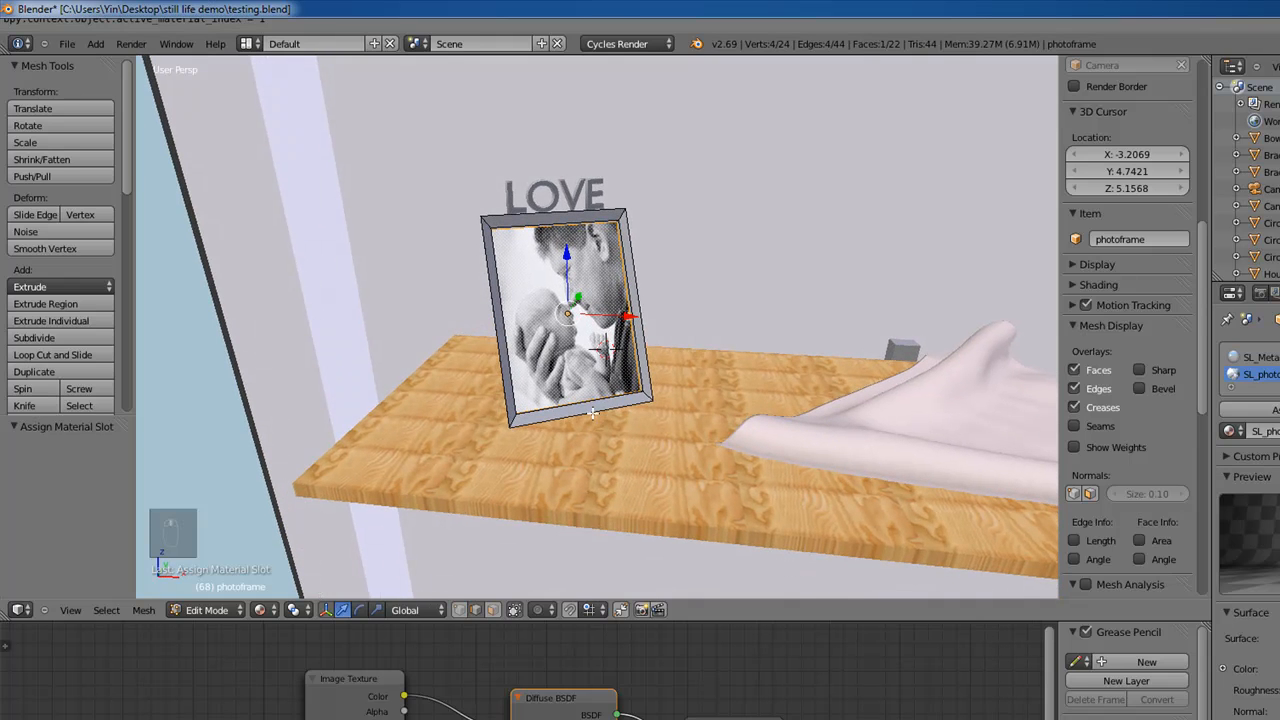
key("F12")
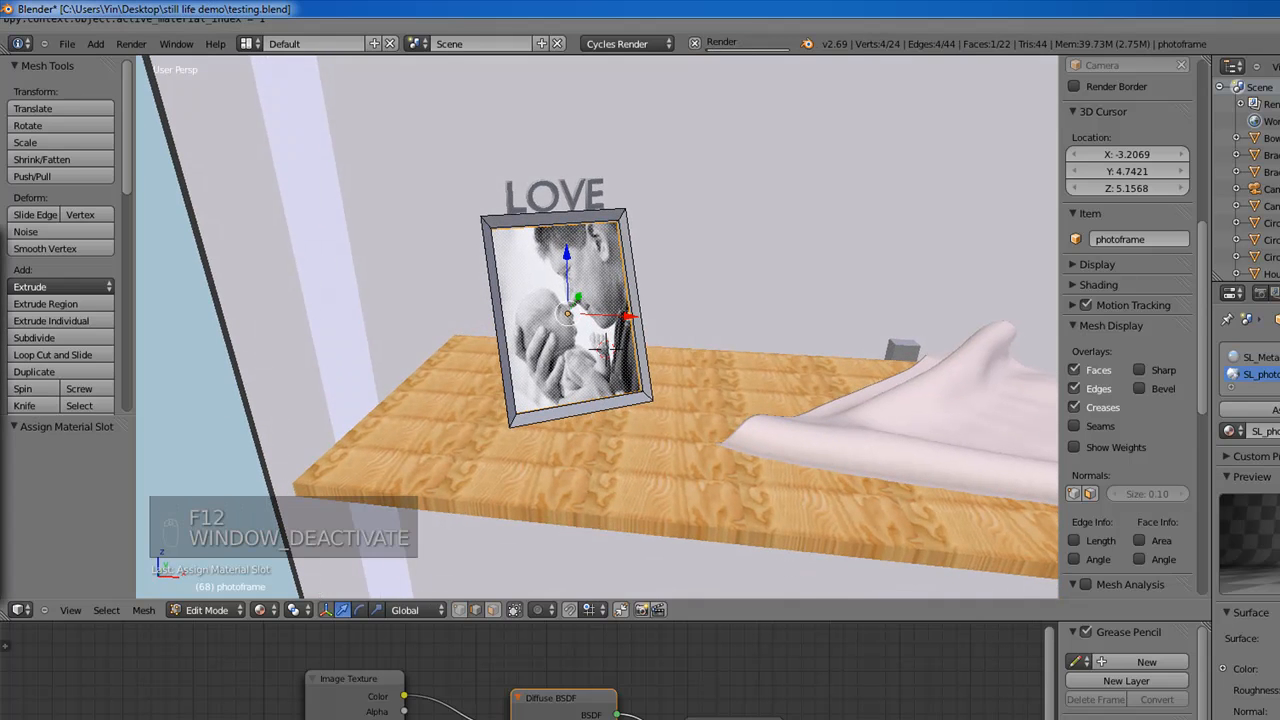
left_click_drag(378, 234, 673, 244)
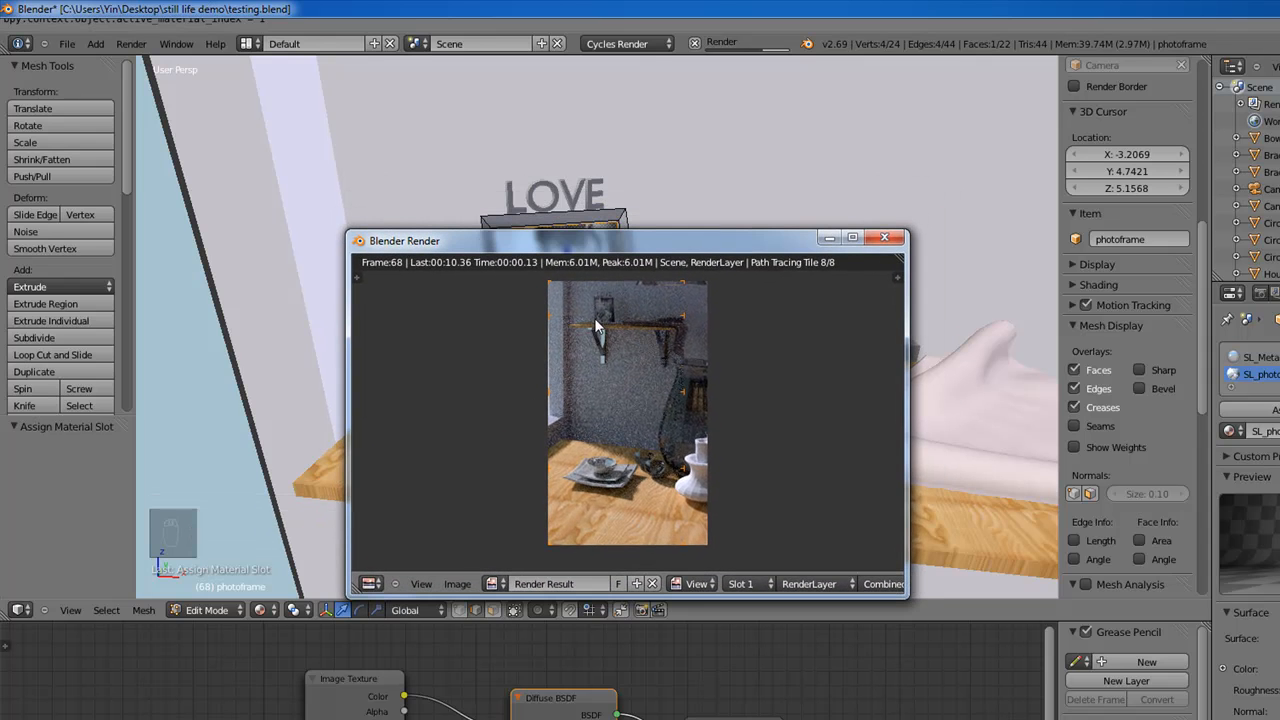